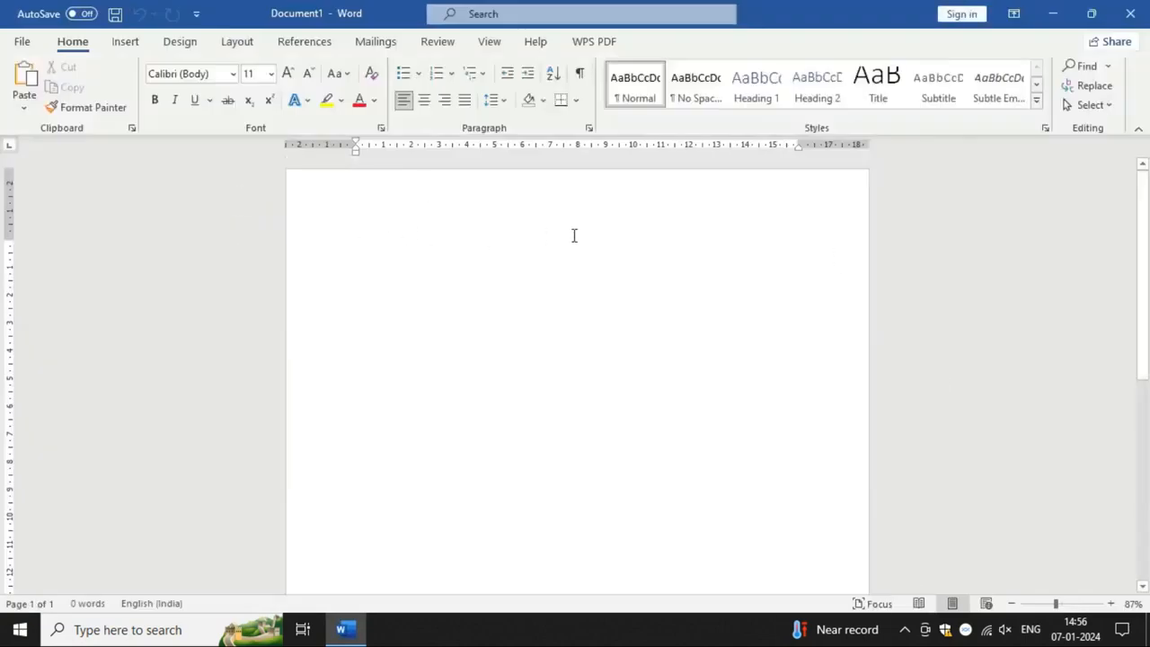
Step: Fill the blank document with sample paragraphs using the =rand() function
{"action": "type", "text": "=r"}
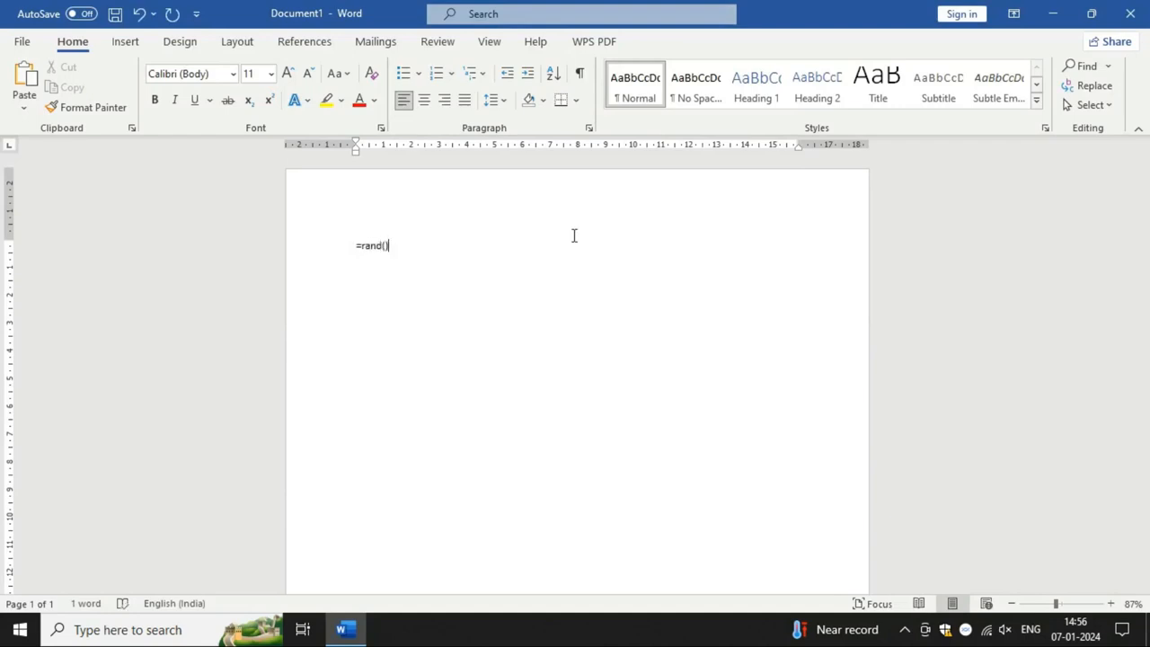
{"action": "type", "text": "and()"}
{"action": "key", "text": "Return"}
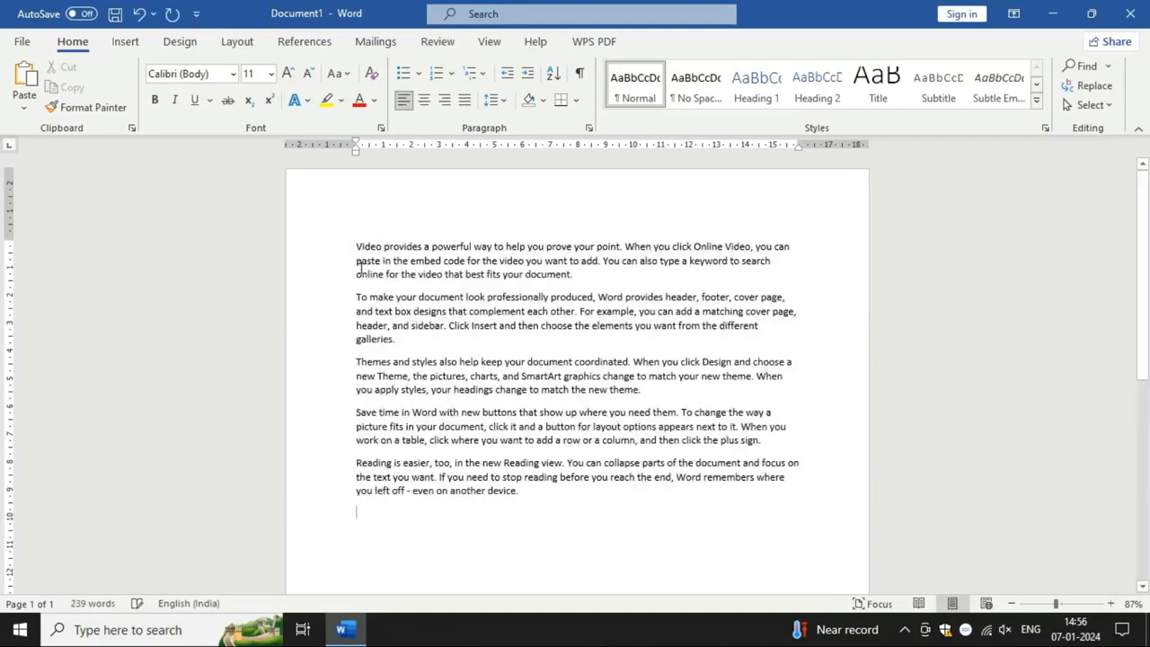
Step: Enlarge the font of all sample paragraphs to 16 pt and justify their alignment
{"action": "left_click_drag", "start_coordinate": [356, 245], "coordinate": [547, 485]}
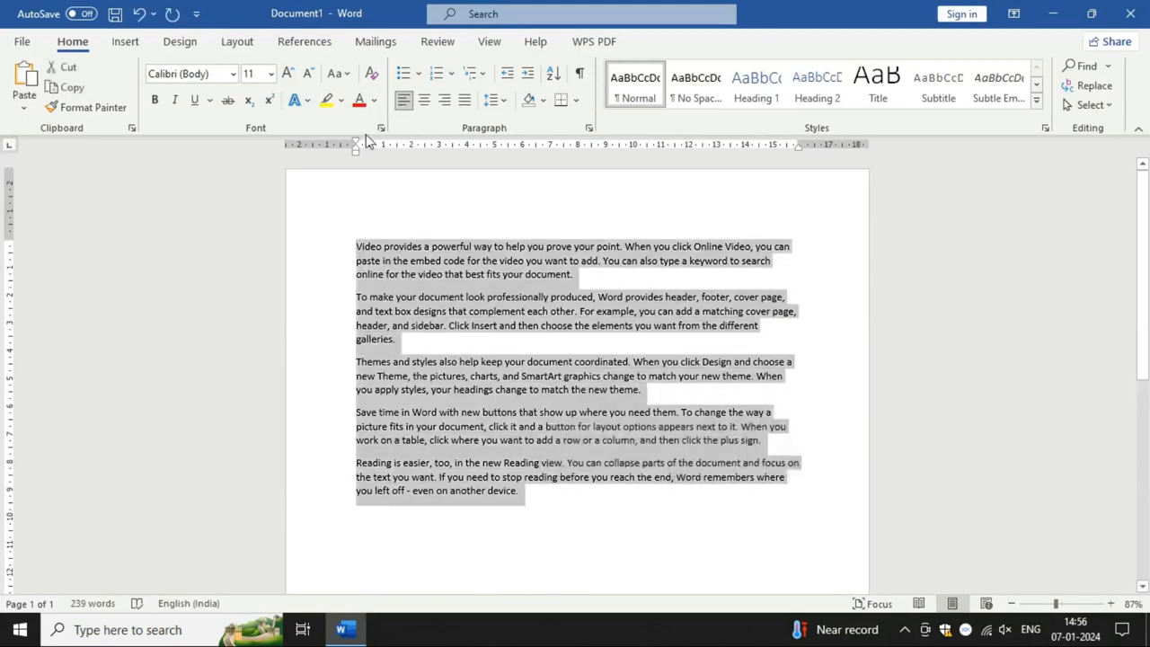
{"action": "left_click", "coordinate": [287, 74]}
{"action": "left_click", "coordinate": [287, 73]}
{"action": "left_click", "coordinate": [287, 74]}
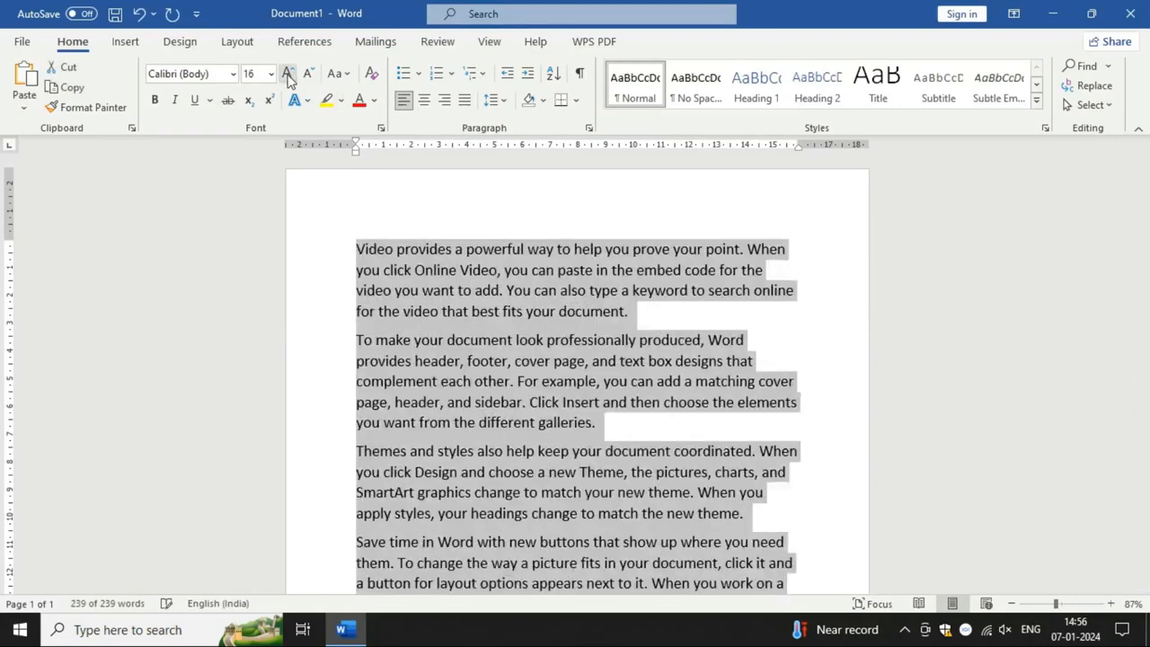
{"action": "left_click", "coordinate": [465, 99]}
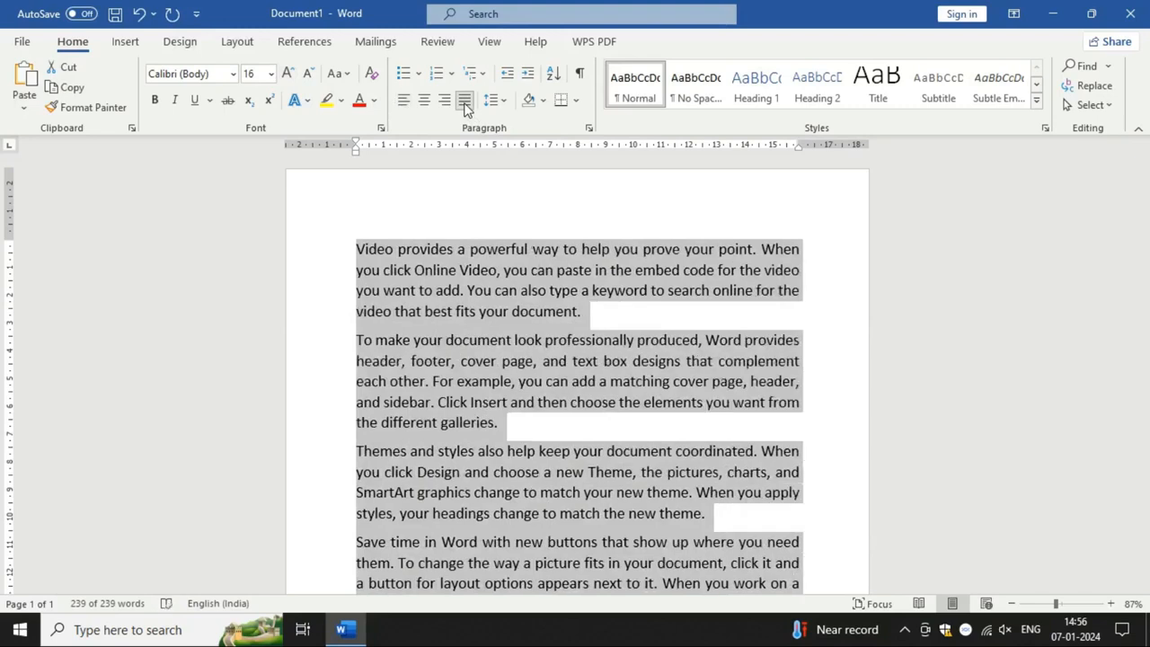
Step: Insert the picture 8FHmhD4.jpg from the device's Pictures folder at the end of the second paragraph
{"action": "left_click", "coordinate": [538, 431]}
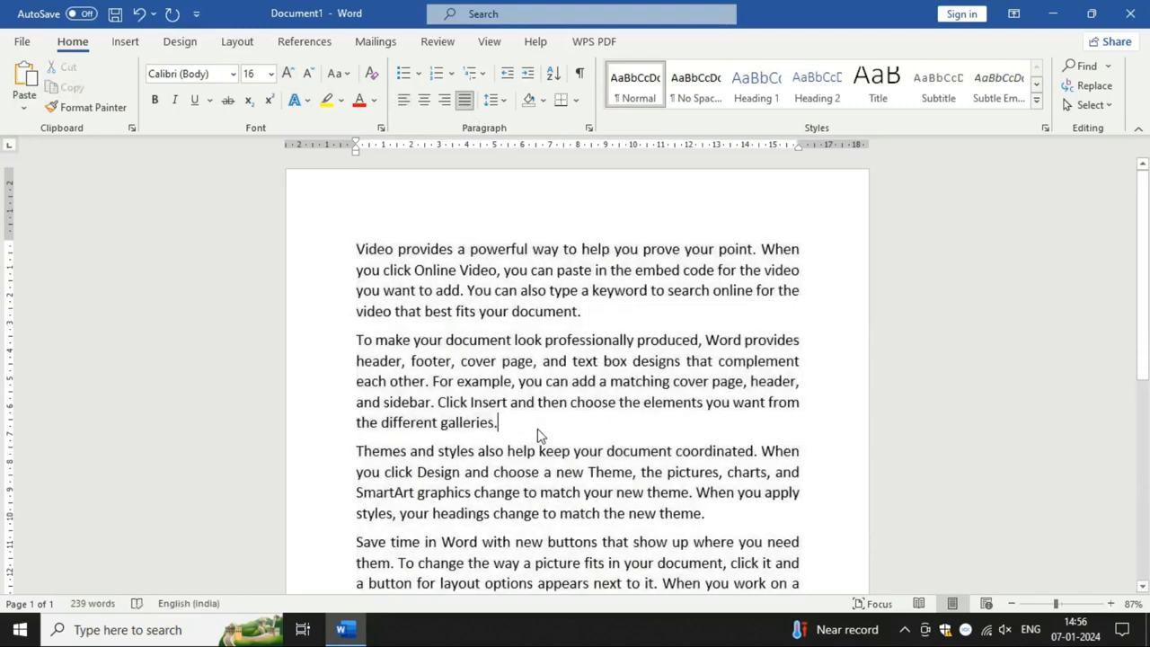
{"action": "left_click", "coordinate": [125, 41]}
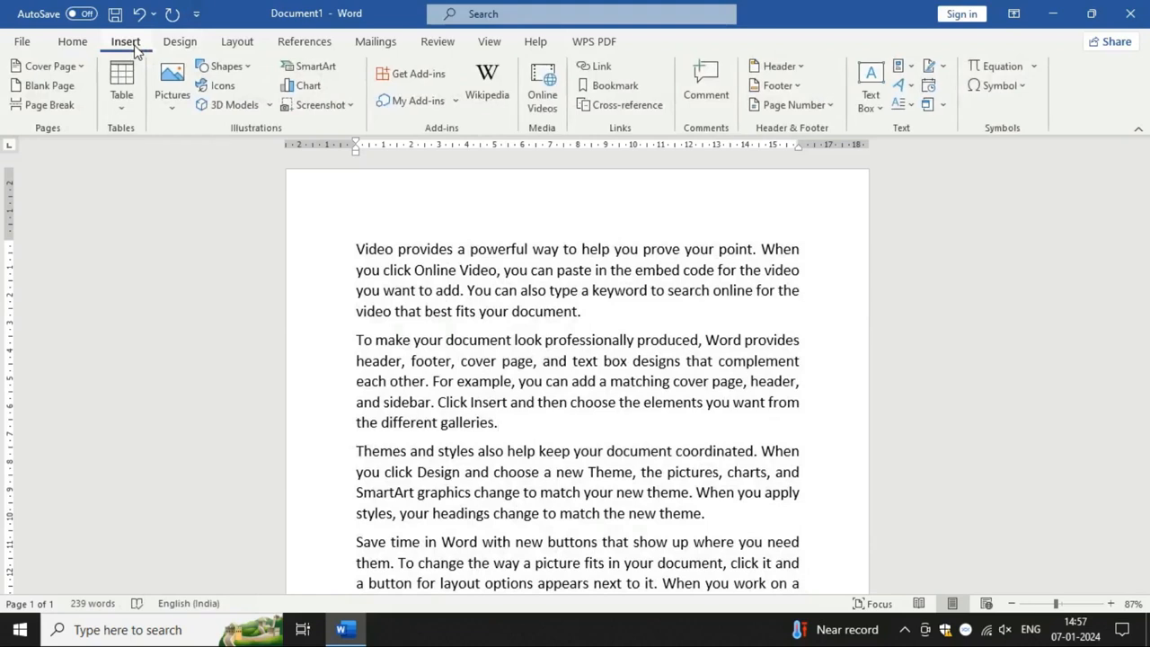
{"action": "left_click", "coordinate": [172, 90]}
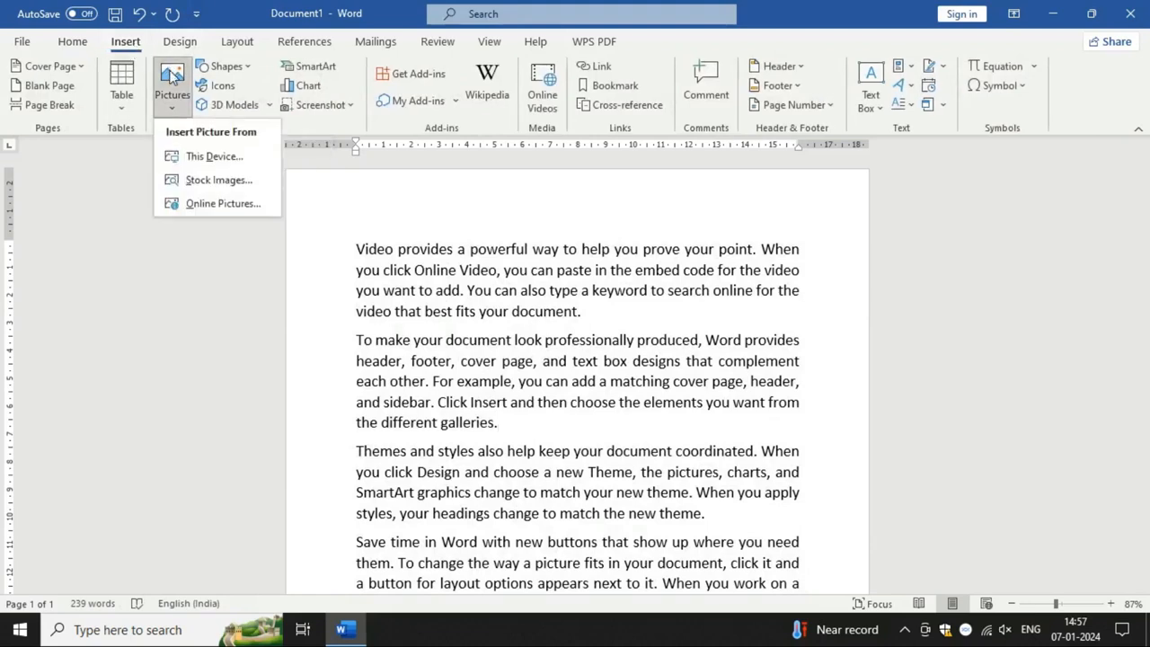
{"action": "left_click", "coordinate": [214, 156]}
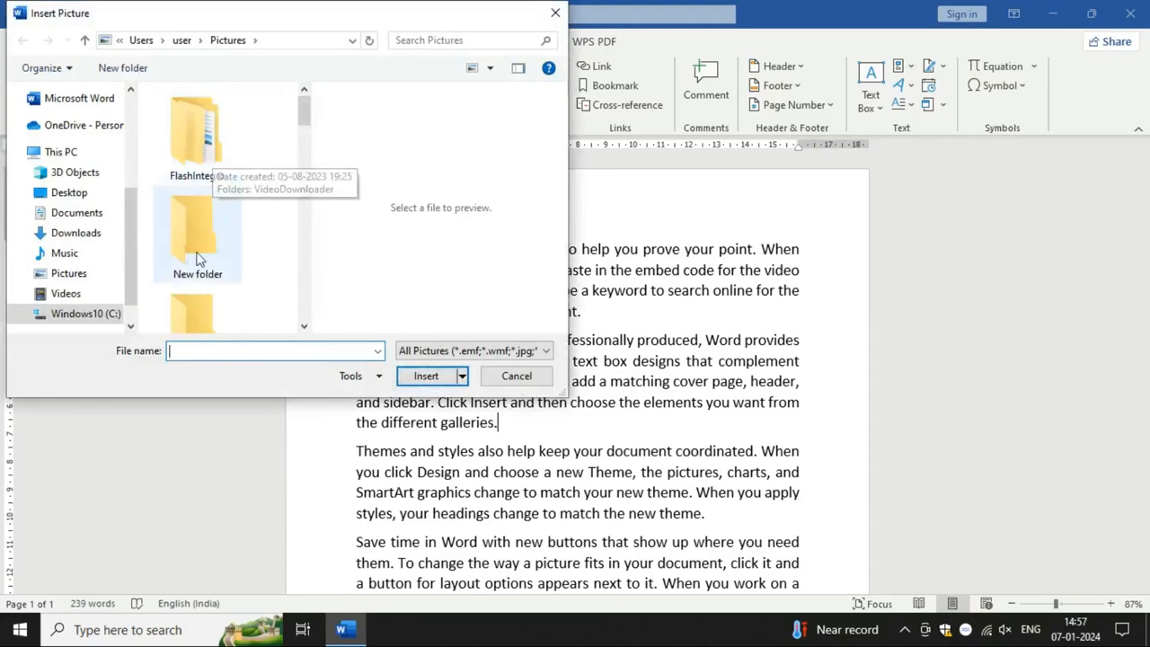
{"action": "left_click", "coordinate": [66, 278]}
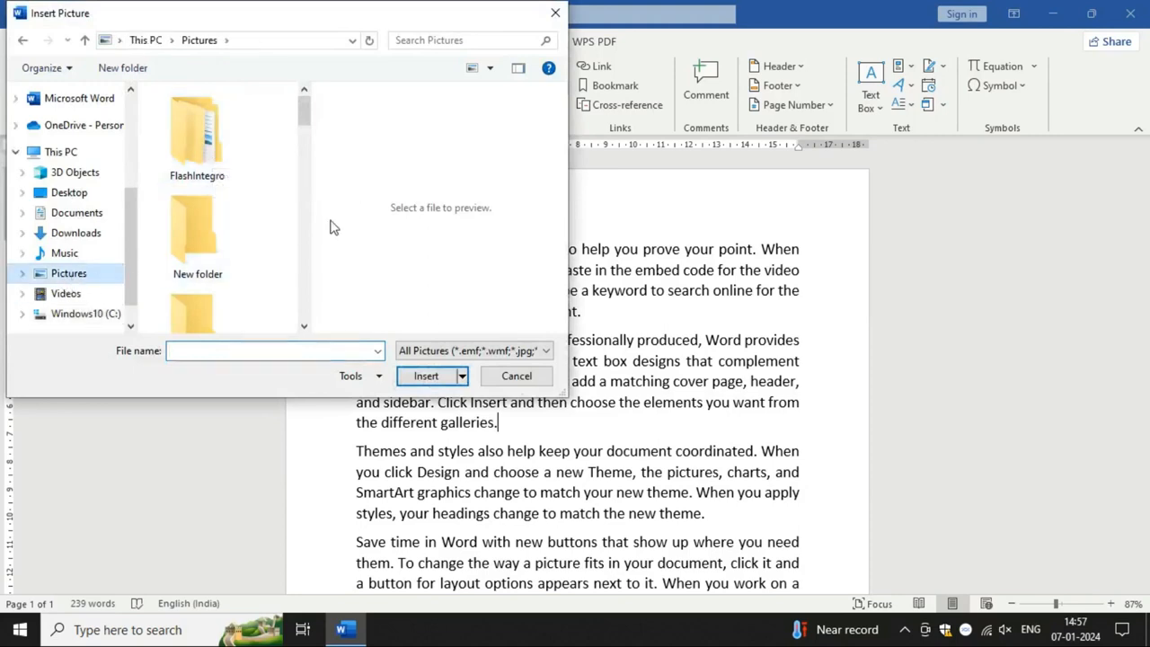
{"action": "left_click_drag", "start_coordinate": [304, 123], "coordinate": [306, 164]}
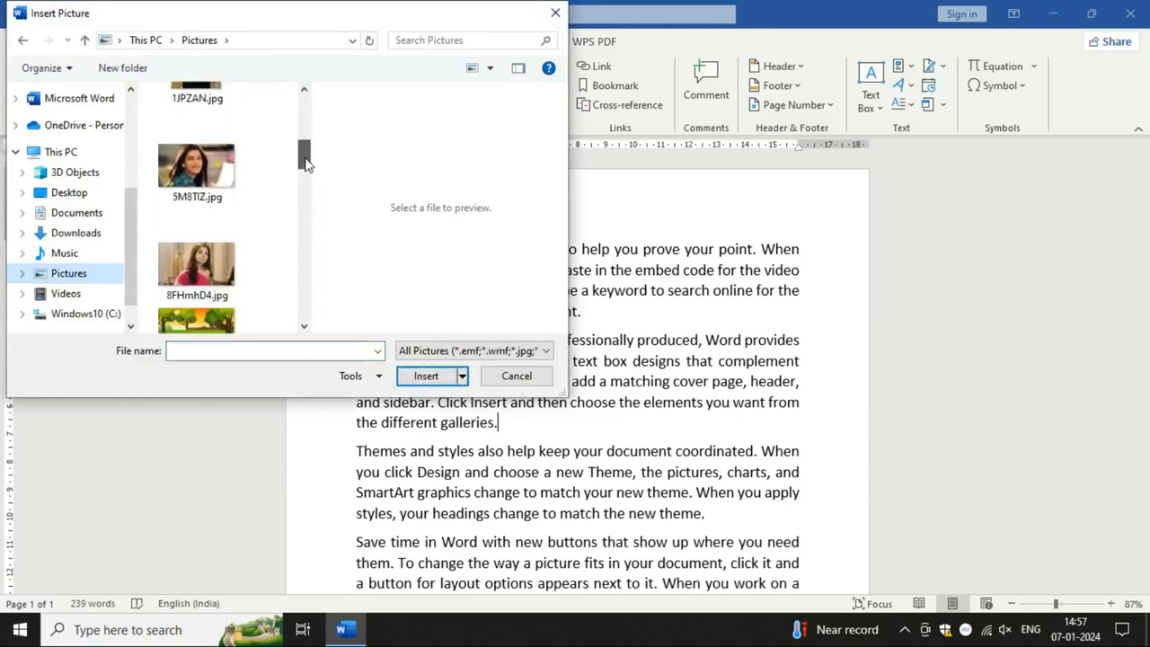
{"action": "left_click", "coordinate": [196, 267]}
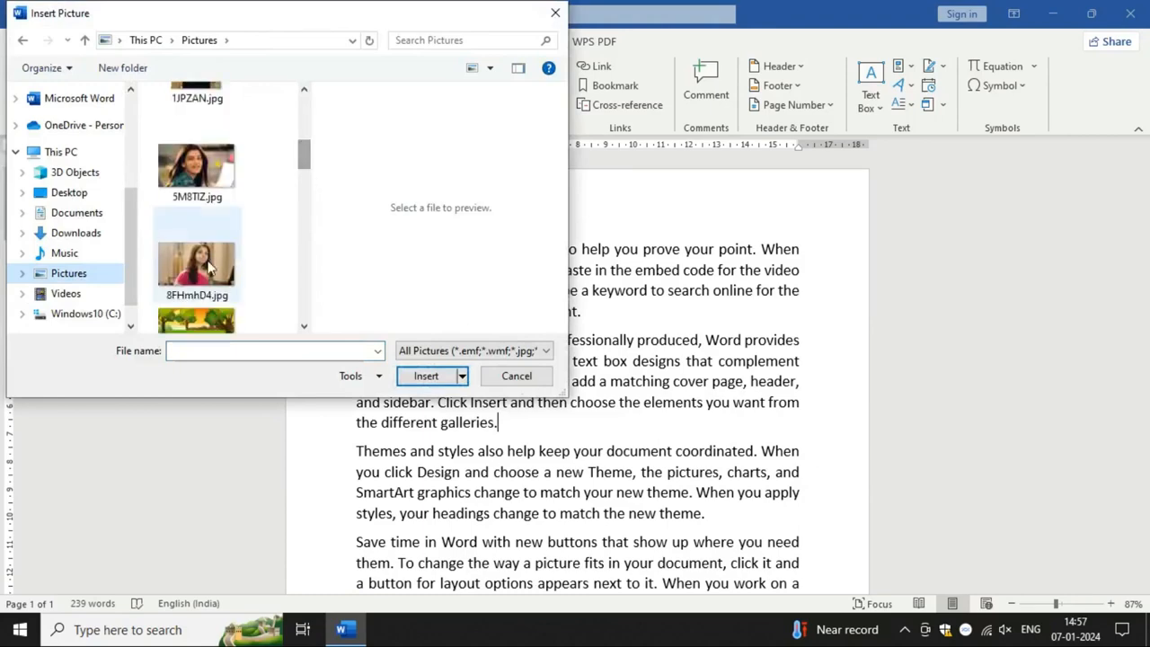
{"action": "left_click", "coordinate": [429, 376]}
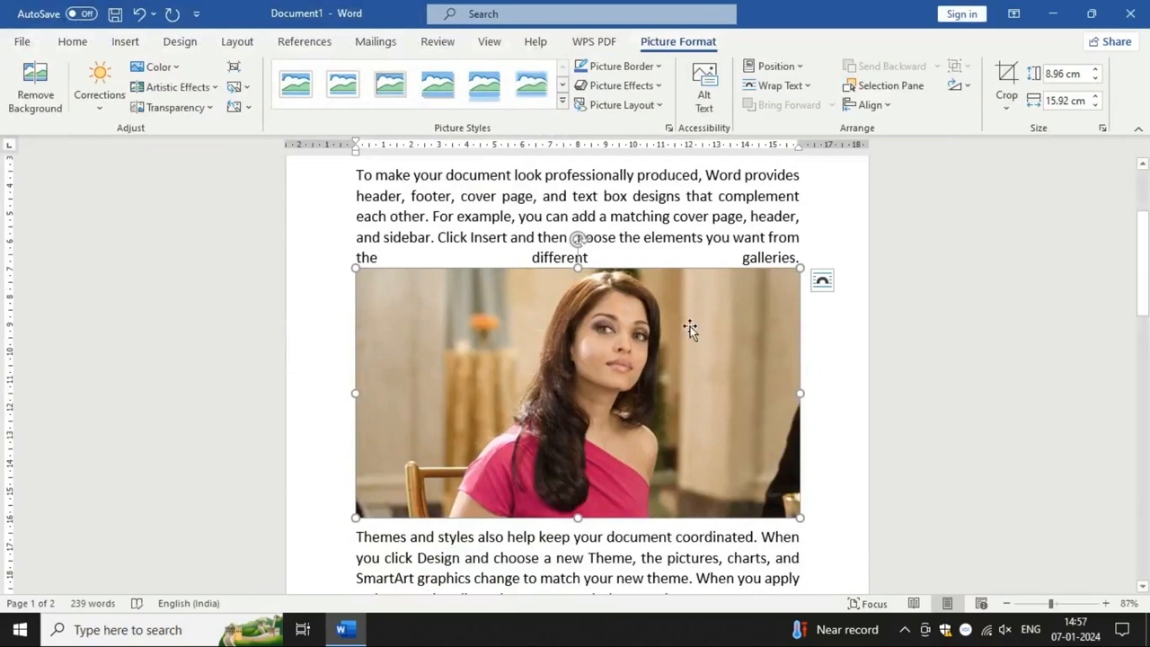
{"action": "scroll", "coordinate": [689, 329], "scroll_direction": "down", "scroll_amount": 2}
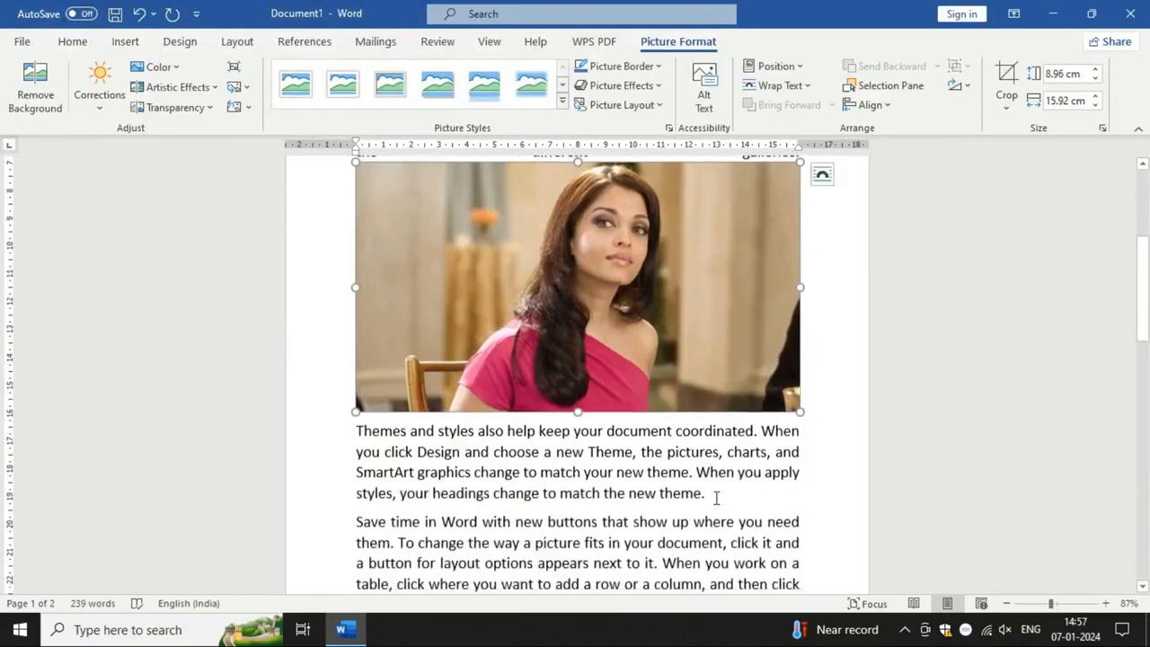
{"action": "left_click", "coordinate": [706, 495]}
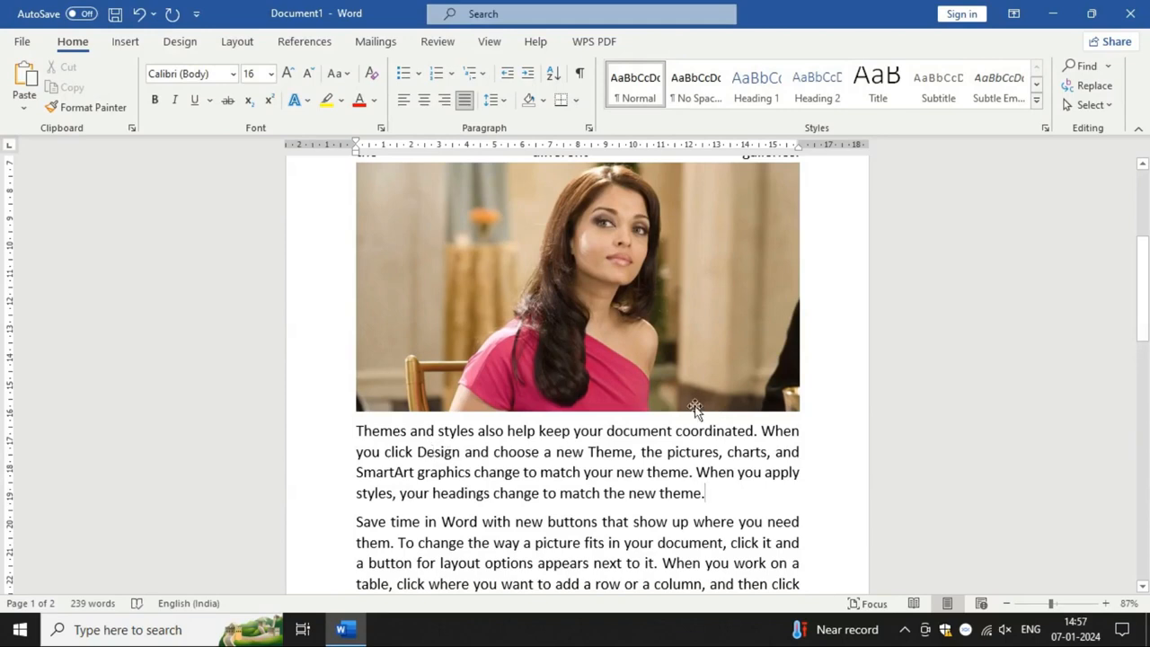
{"action": "left_click", "coordinate": [671, 372]}
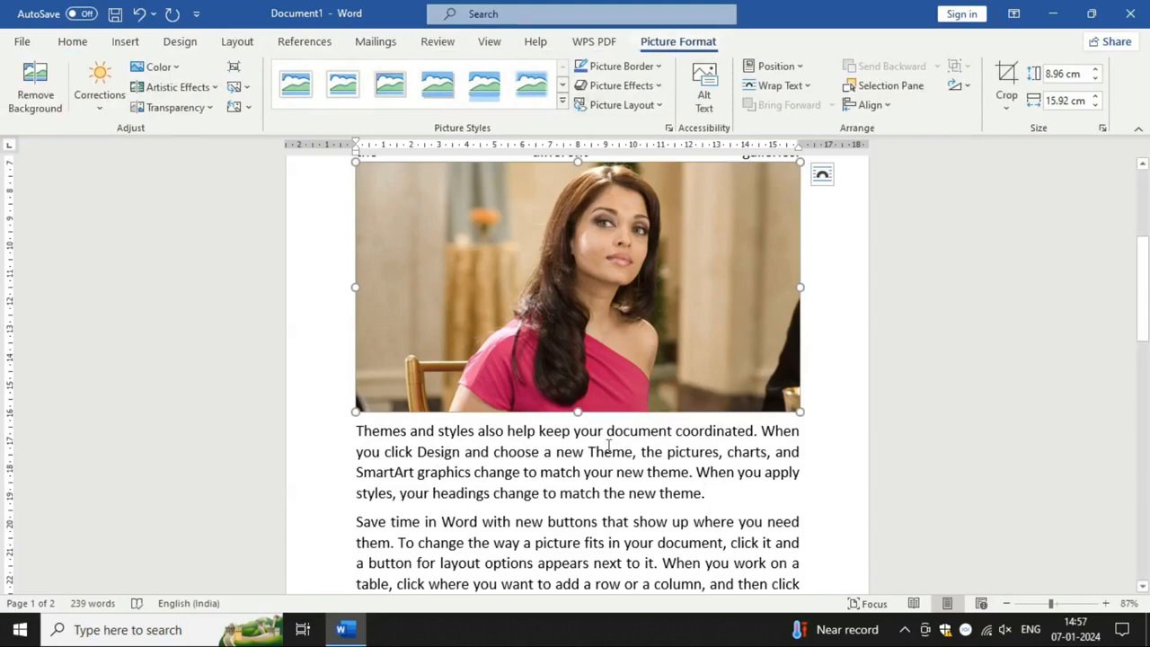
{"action": "left_click", "coordinate": [524, 476]}
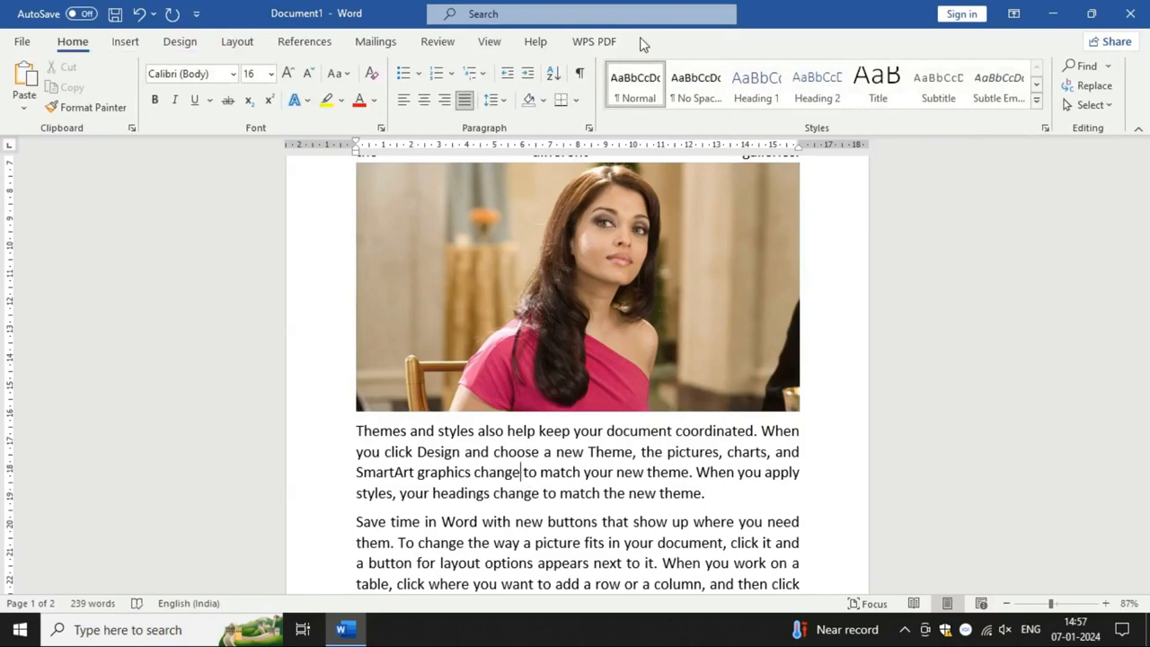
Step: Shrink the inserted picture proportionally to about 4.78 cm high and 8.49 cm wide
{"action": "left_click", "coordinate": [621, 259]}
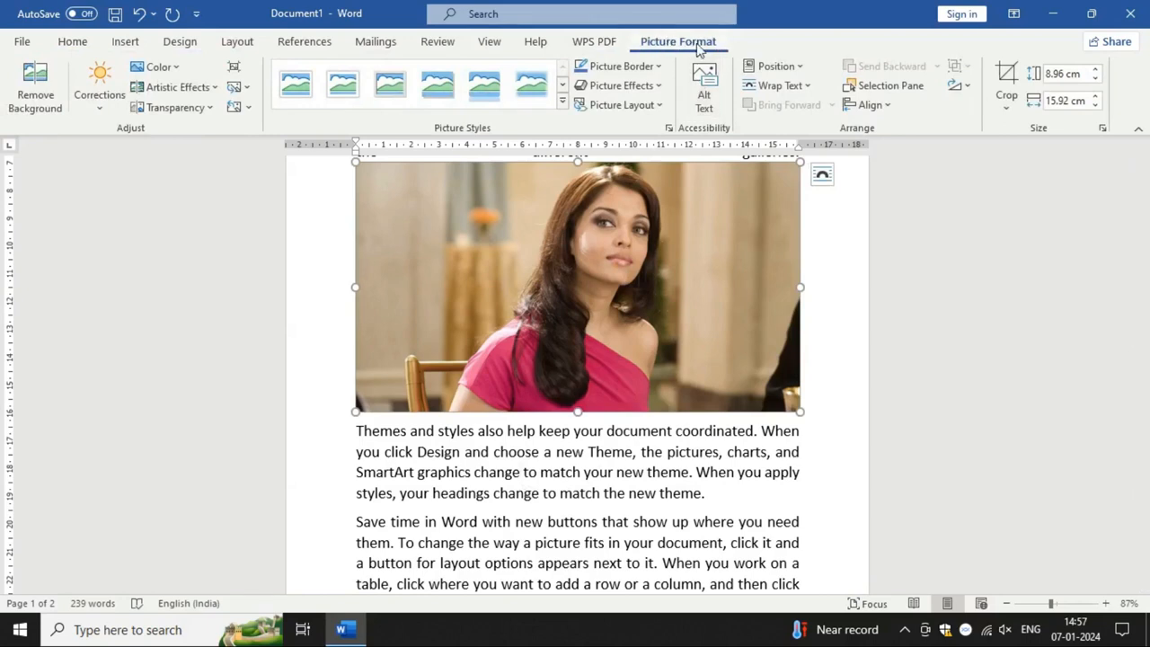
{"action": "scroll", "coordinate": [690, 329], "scroll_direction": "up", "scroll_amount": 1}
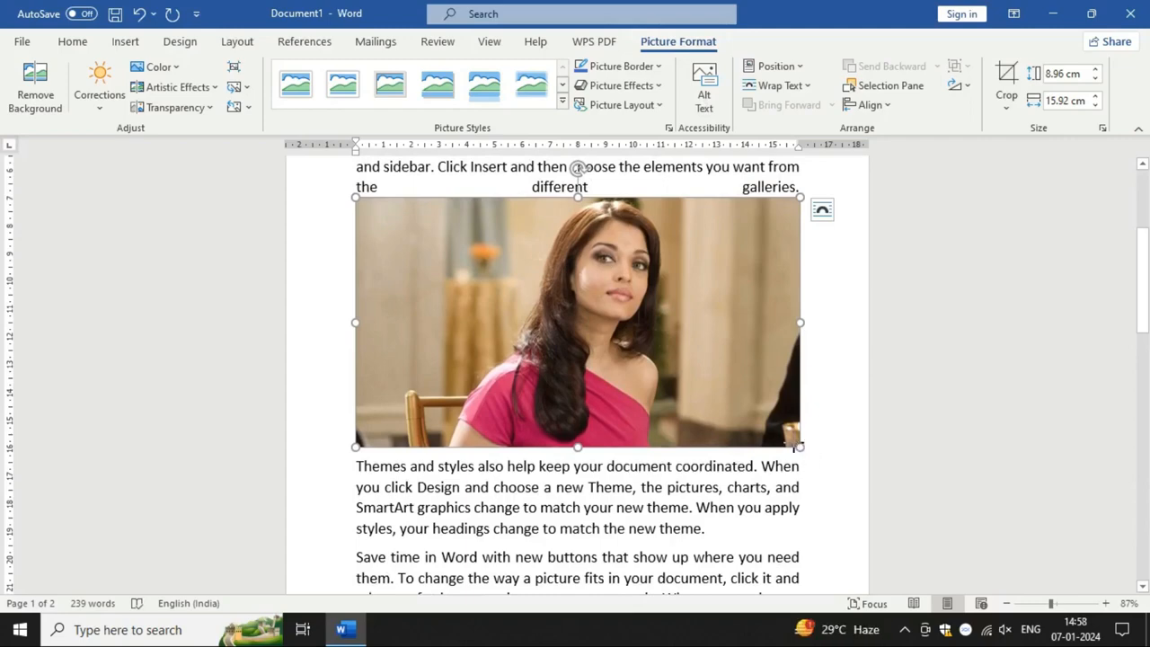
{"action": "left_click_drag", "start_coordinate": [800, 446], "coordinate": [540, 331]}
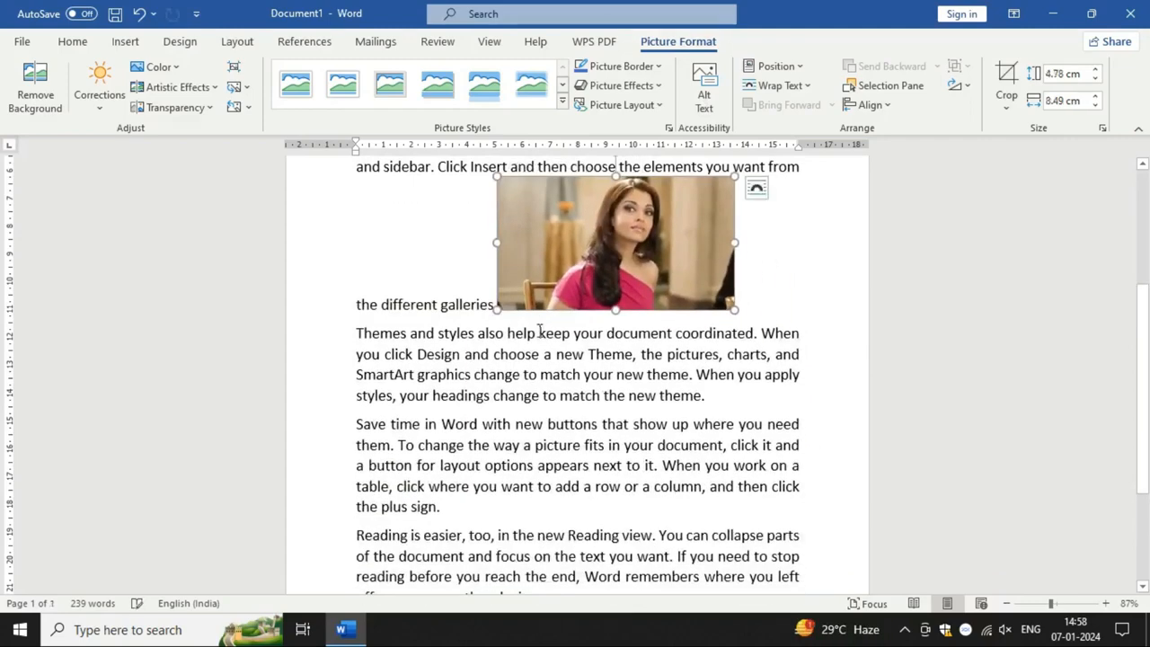
{"action": "scroll", "coordinate": [860, 467], "scroll_direction": "up", "scroll_amount": 3}
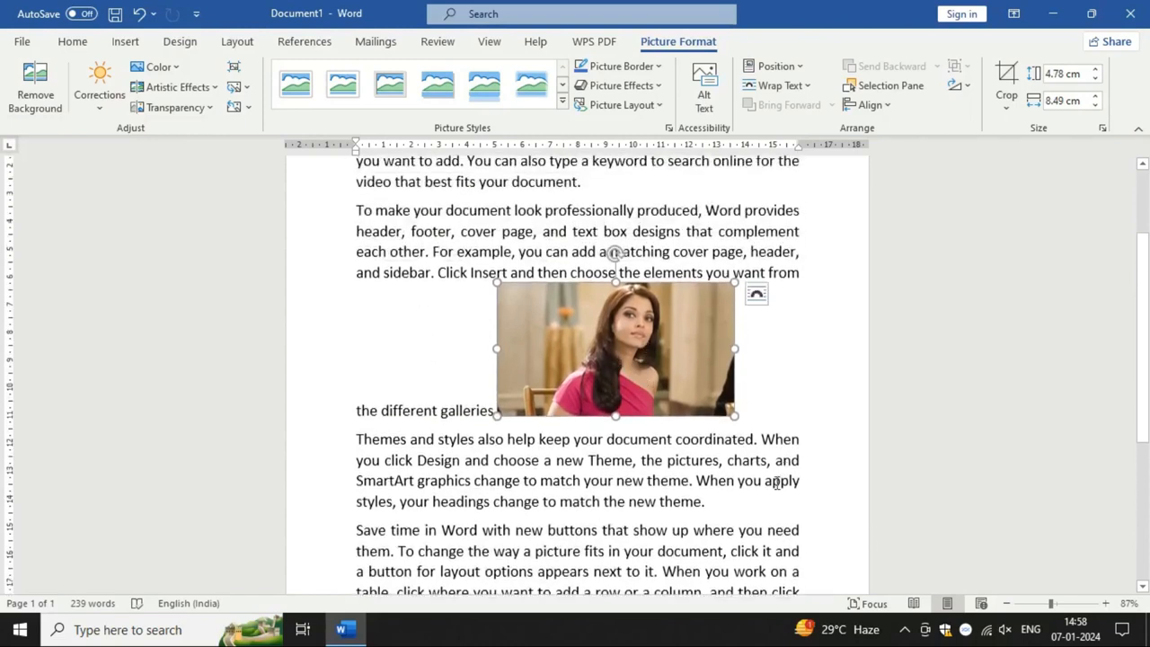
Step: Delete the picture at the end of the second paragraph
{"action": "left_click", "coordinate": [807, 480]}
{"action": "left_click", "coordinate": [693, 381]}
{"action": "key", "text": "Delete"}
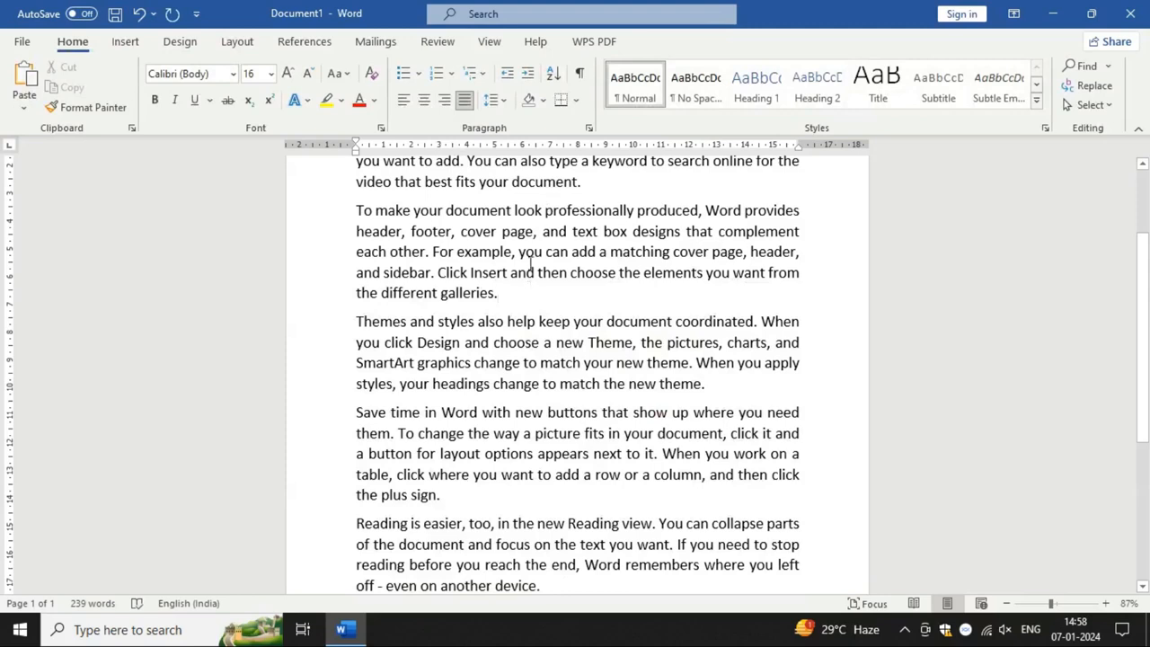
Step: Insert the picture 1JPZAN.jpg from the device's Pictures folder at the end of the first paragraph
{"action": "scroll", "coordinate": [527, 303], "scroll_direction": "up", "scroll_amount": 2}
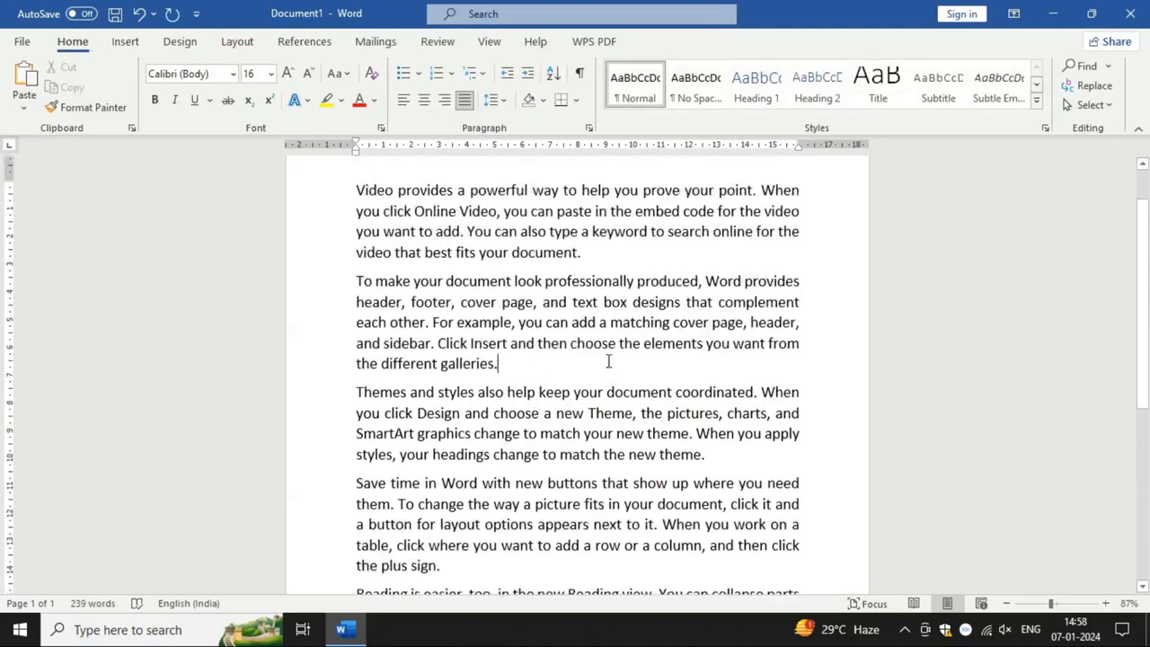
{"action": "left_click", "coordinate": [125, 42]}
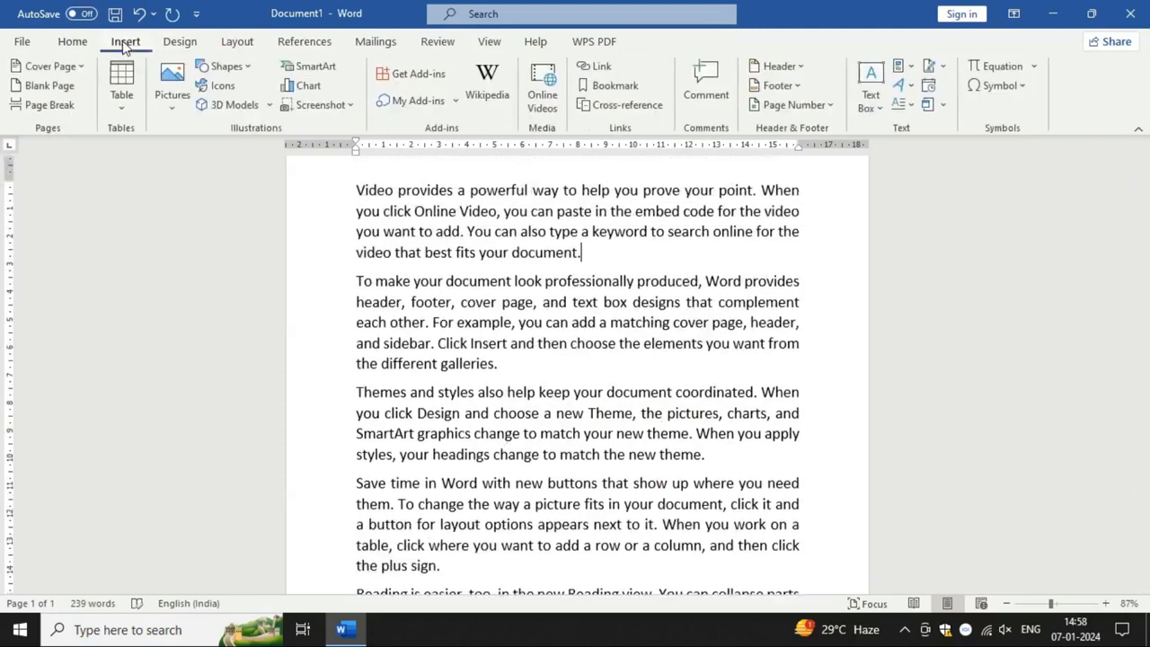
{"action": "left_click", "coordinate": [170, 88]}
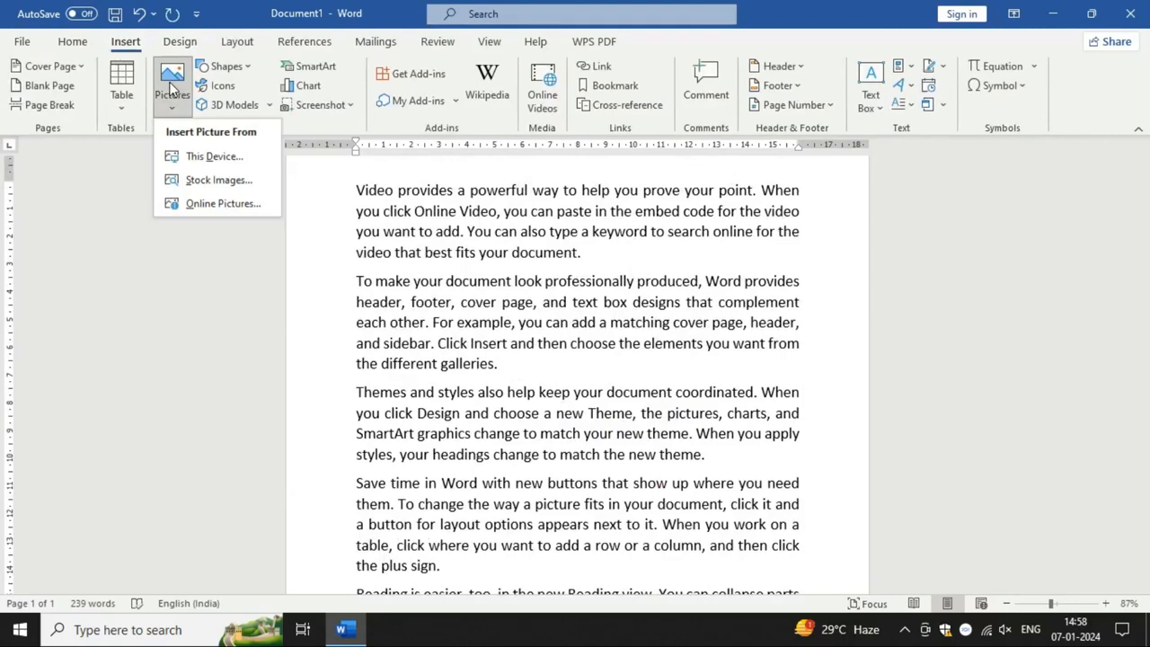
{"action": "left_click", "coordinate": [215, 158]}
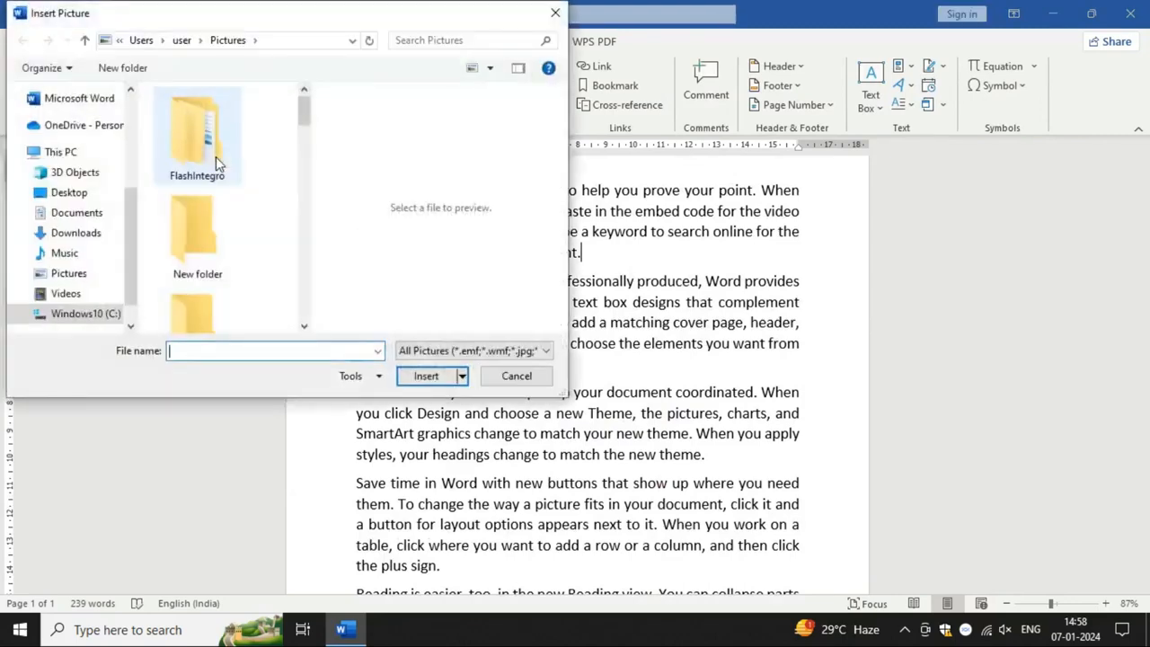
{"action": "left_click", "coordinate": [68, 278]}
{"action": "scroll", "coordinate": [240, 258], "scroll_direction": "down", "scroll_amount": 5}
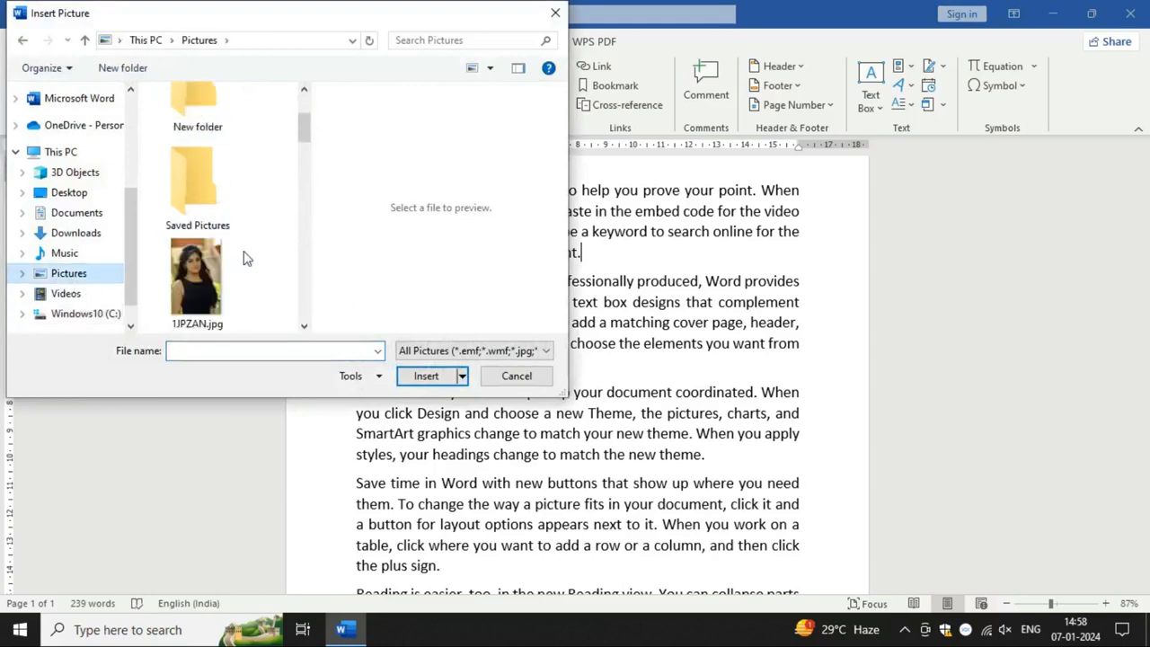
{"action": "scroll", "coordinate": [215, 180], "scroll_direction": "up", "scroll_amount": 2}
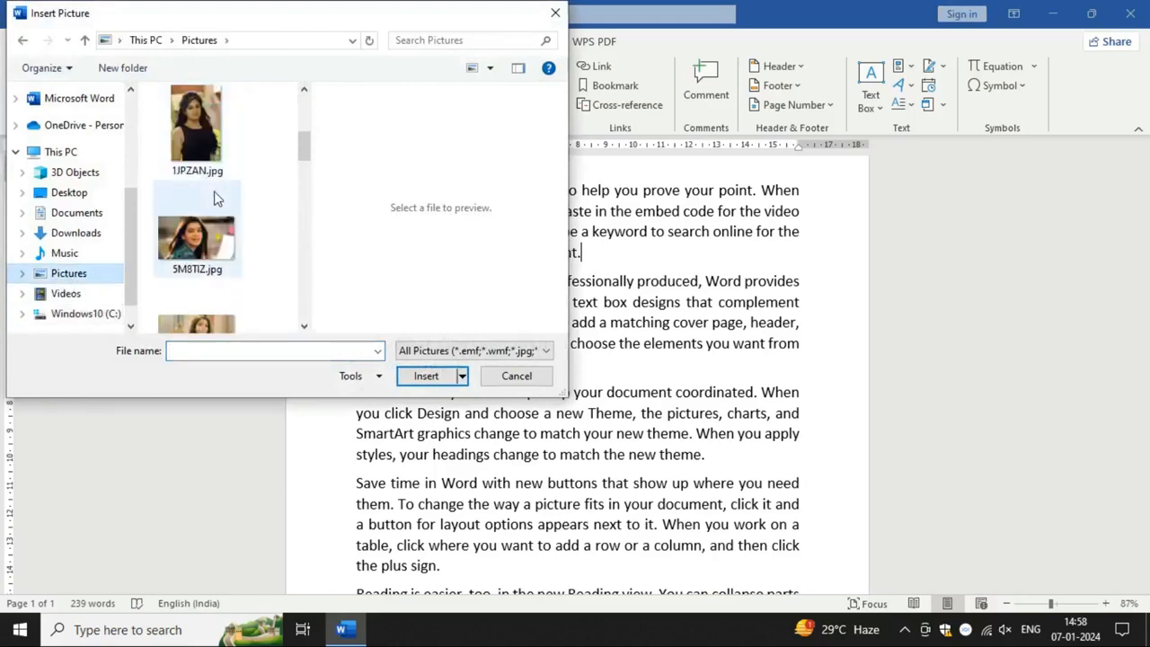
{"action": "left_click", "coordinate": [196, 143]}
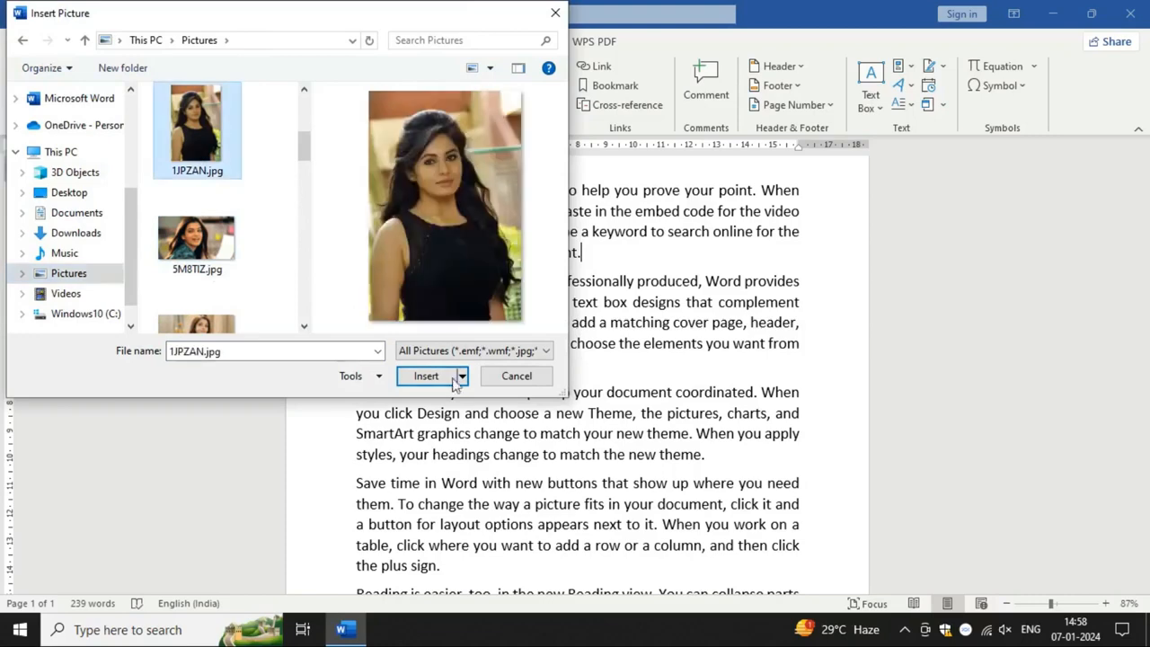
{"action": "left_click", "coordinate": [431, 375]}
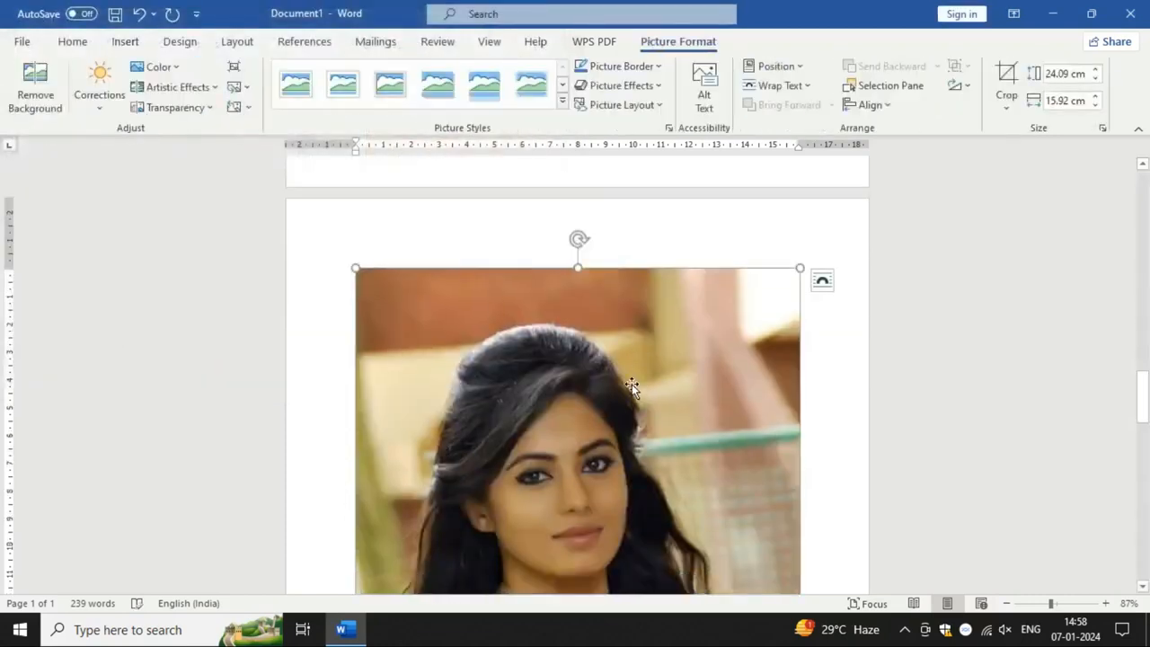
Step: Shrink the new picture proportionally to about 7.77 cm high and 5.14 cm wide
{"action": "scroll", "coordinate": [633, 386], "scroll_direction": "down", "scroll_amount": 2}
{"action": "scroll", "coordinate": [628, 385], "scroll_direction": "down", "scroll_amount": 5}
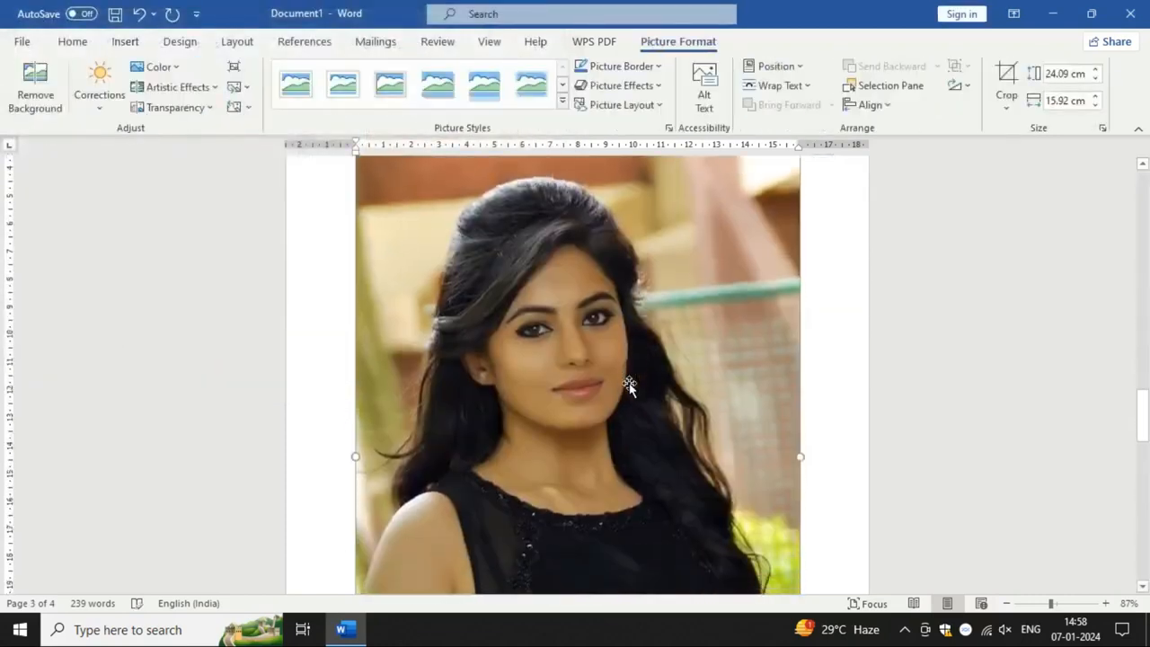
{"action": "scroll", "coordinate": [683, 431], "scroll_direction": "up", "scroll_amount": 1}
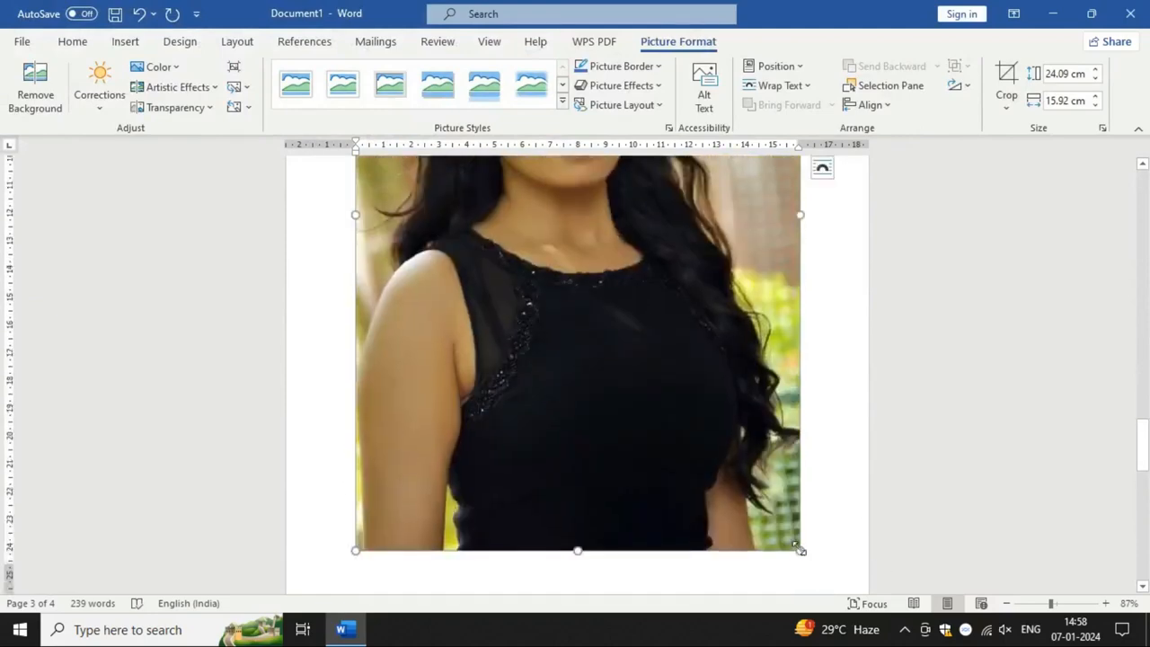
{"action": "left_click_drag", "start_coordinate": [803, 550], "coordinate": [549, 279]}
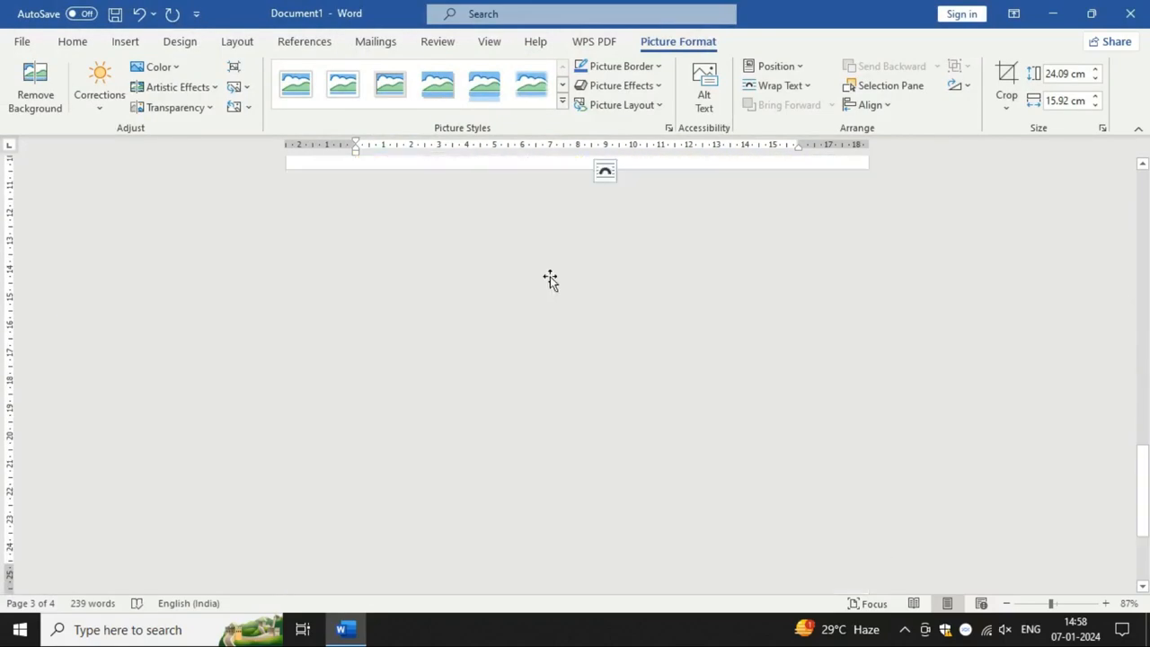
{"action": "scroll", "coordinate": [691, 467], "scroll_direction": "down", "scroll_amount": 1}
{"action": "scroll", "coordinate": [611, 535], "scroll_direction": "down", "scroll_amount": 1}
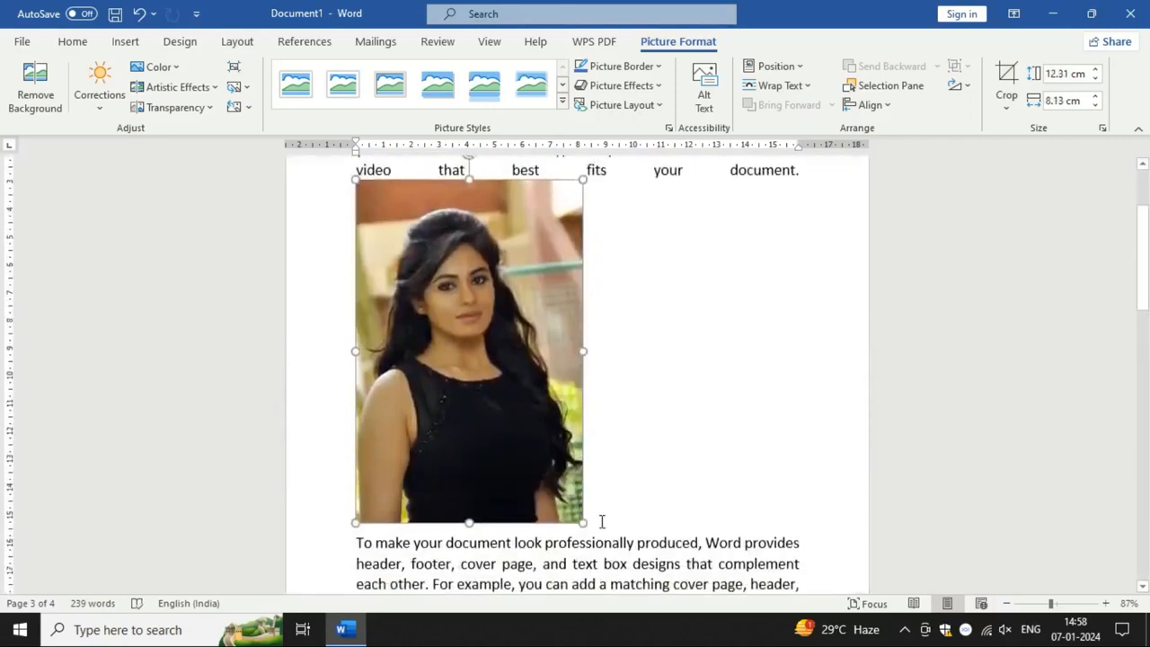
{"action": "left_click_drag", "start_coordinate": [582, 524], "coordinate": [490, 396]}
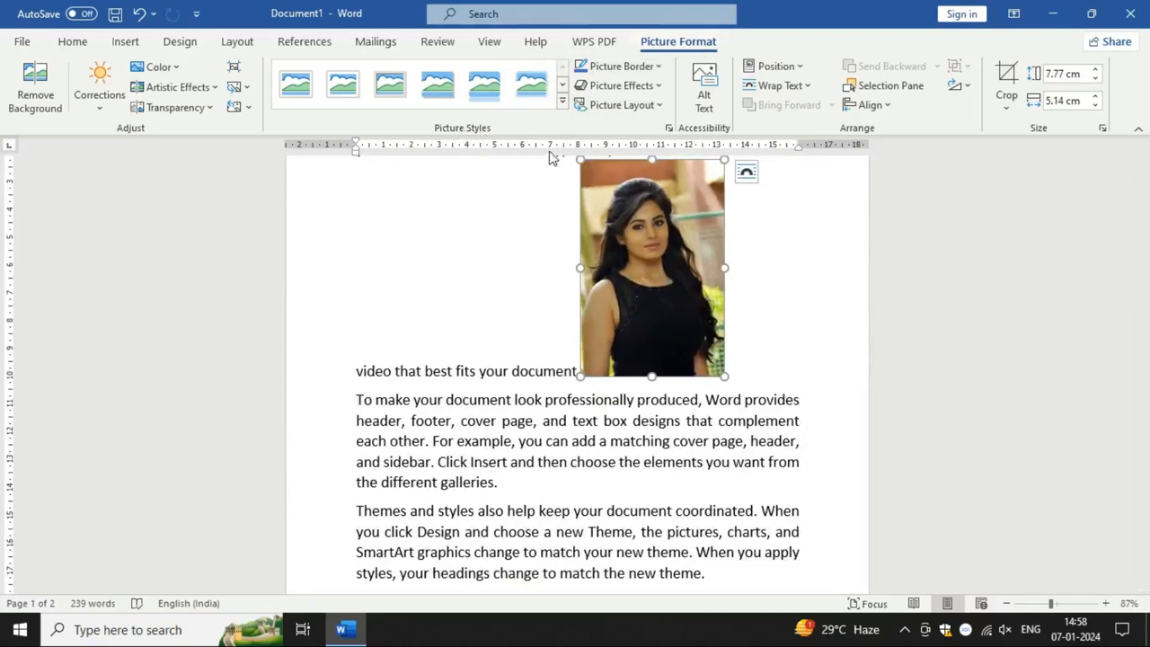
Step: Apply the white-framed picture style with the slanted perspective shadow to the picture after the first paragraph
{"action": "left_click", "coordinate": [563, 106]}
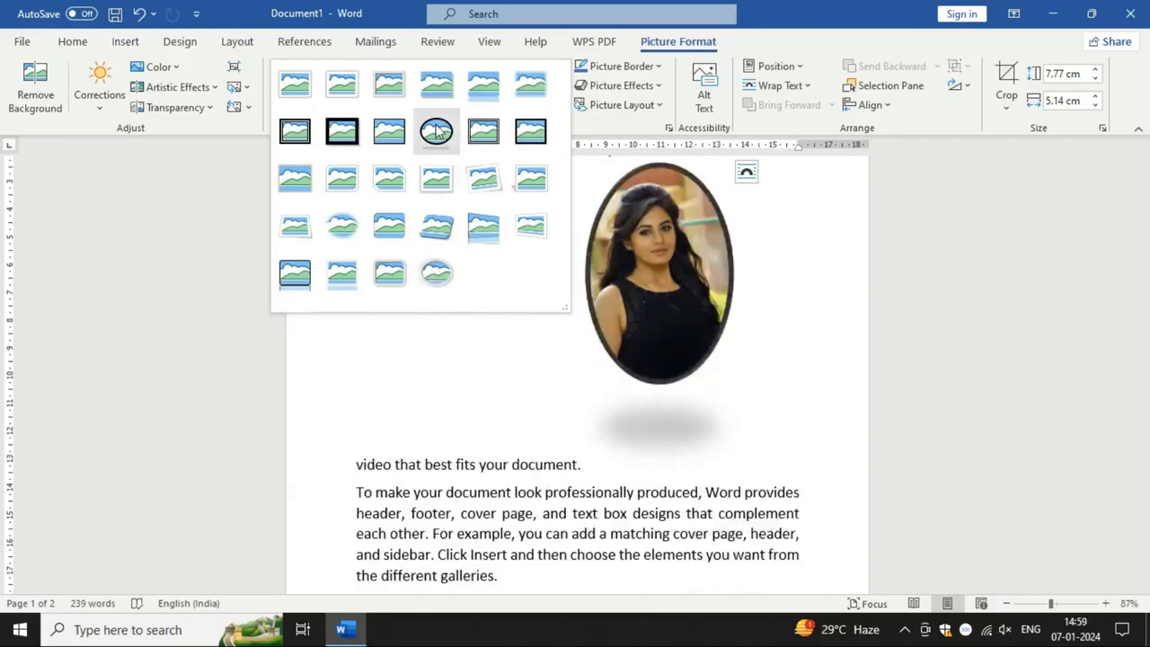
{"action": "left_click", "coordinate": [526, 196]}
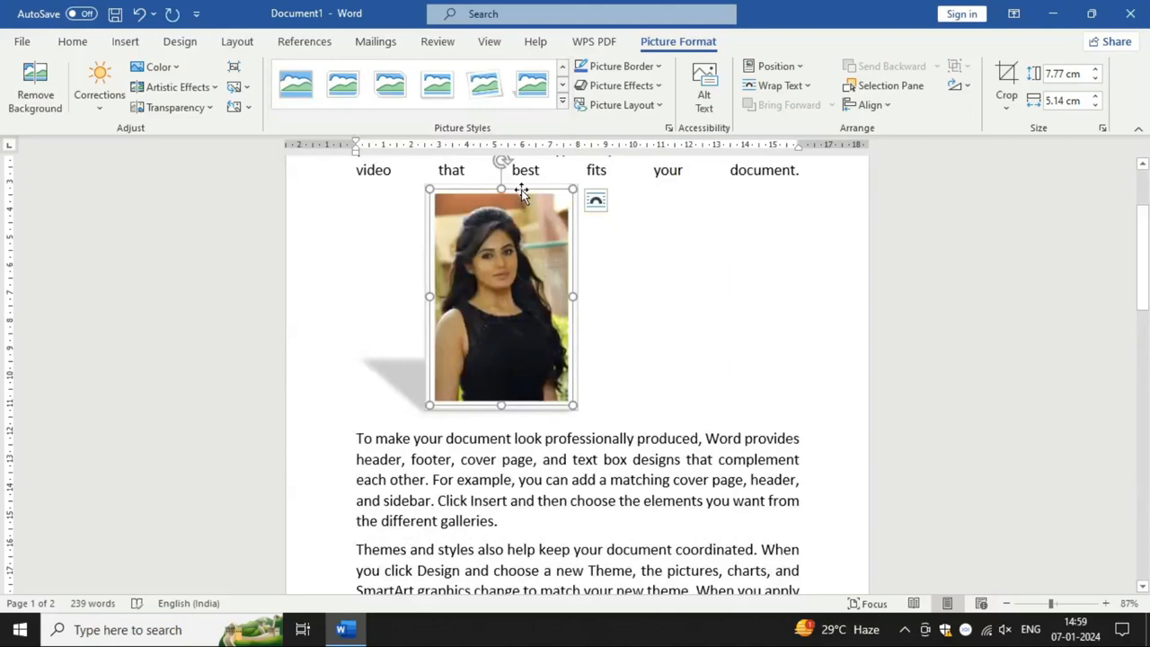
{"action": "left_click", "coordinate": [753, 496]}
{"action": "scroll", "coordinate": [749, 539], "scroll_direction": "up", "scroll_amount": 1}
{"action": "scroll", "coordinate": [564, 381], "scroll_direction": "down", "scroll_amount": 4}
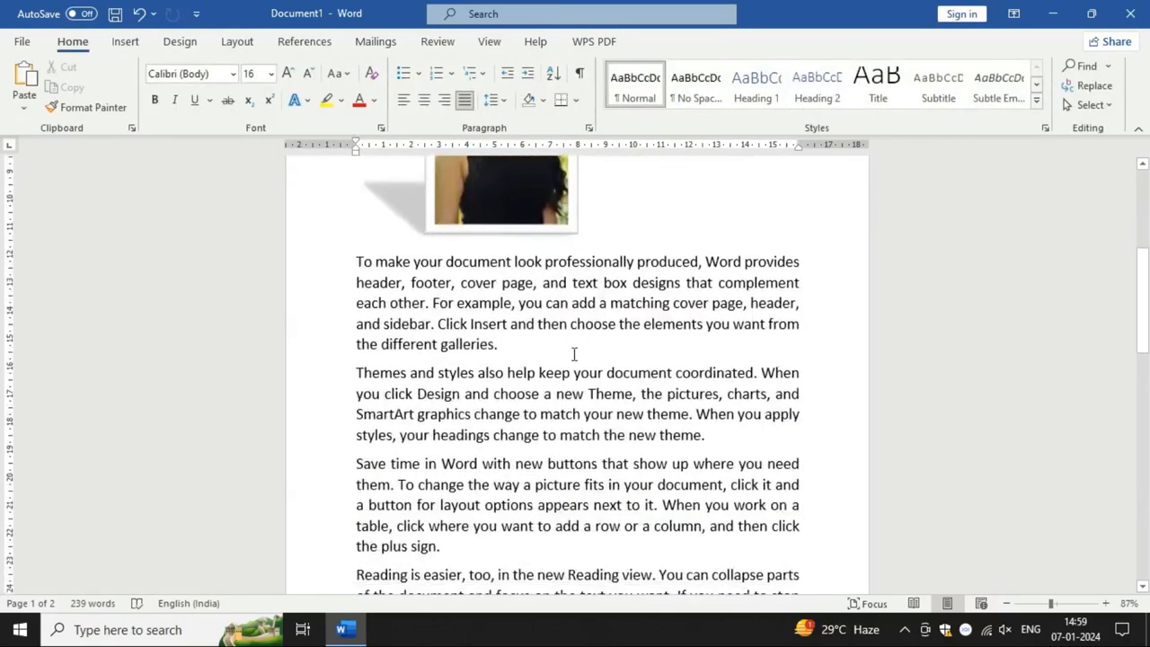
Step: Move the picture down into the second paragraph, inside the word "matching"
{"action": "scroll", "coordinate": [523, 258], "scroll_direction": "up", "scroll_amount": 2}
{"action": "left_click", "coordinate": [524, 253]}
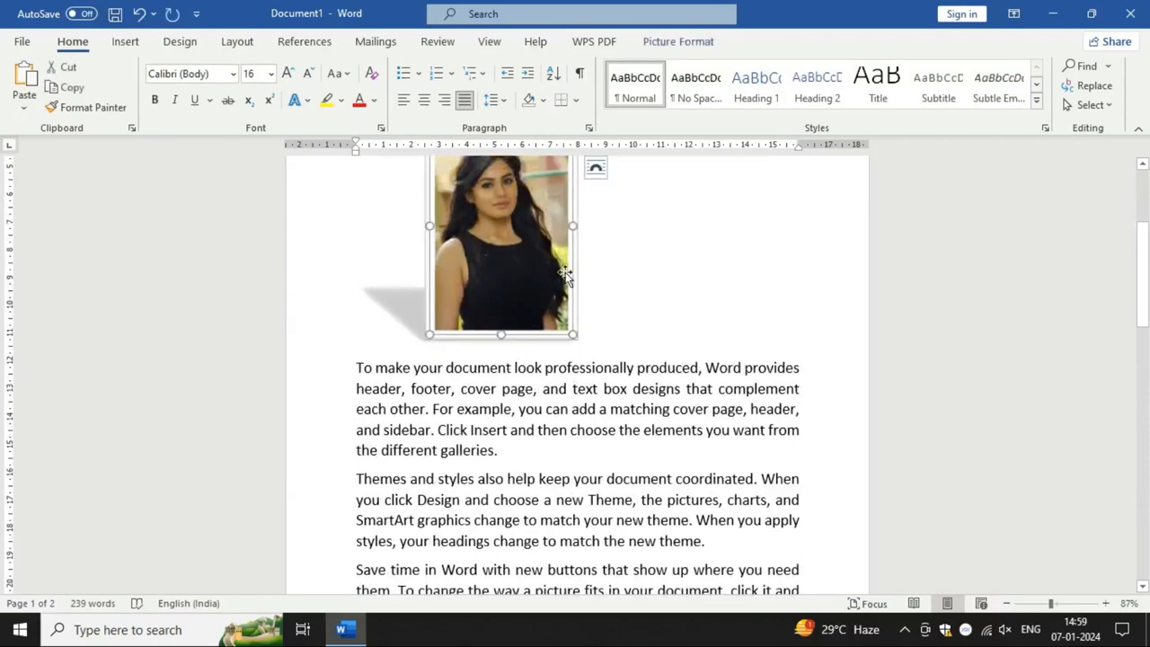
{"action": "left_click_drag", "start_coordinate": [526, 243], "coordinate": [629, 415]}
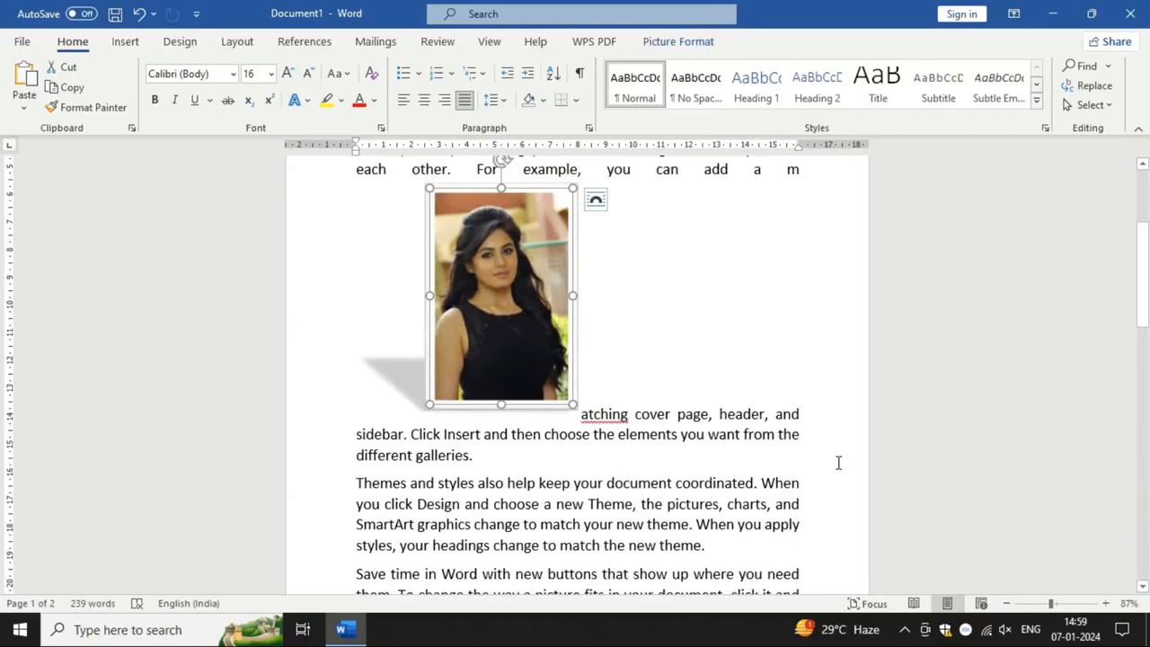
Step: Set the picture's text wrapping to Tight
{"action": "left_click", "coordinate": [706, 49]}
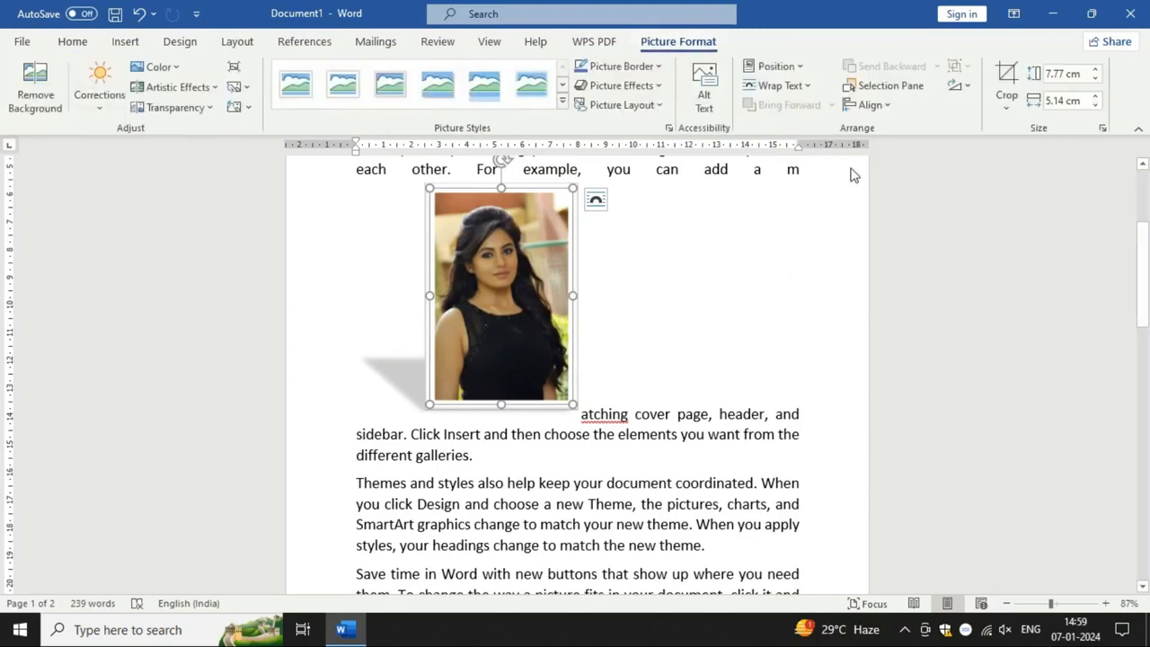
{"action": "left_click", "coordinate": [808, 89]}
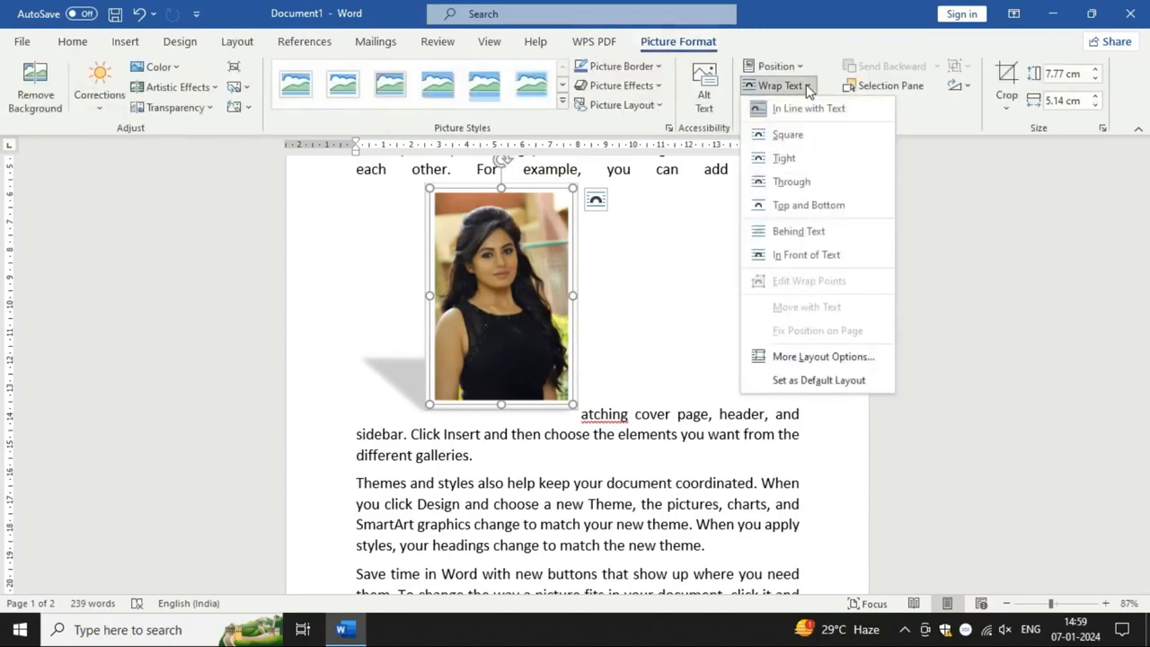
{"action": "left_click", "coordinate": [777, 158]}
{"action": "scroll", "coordinate": [758, 331], "scroll_direction": "up", "scroll_amount": 2}
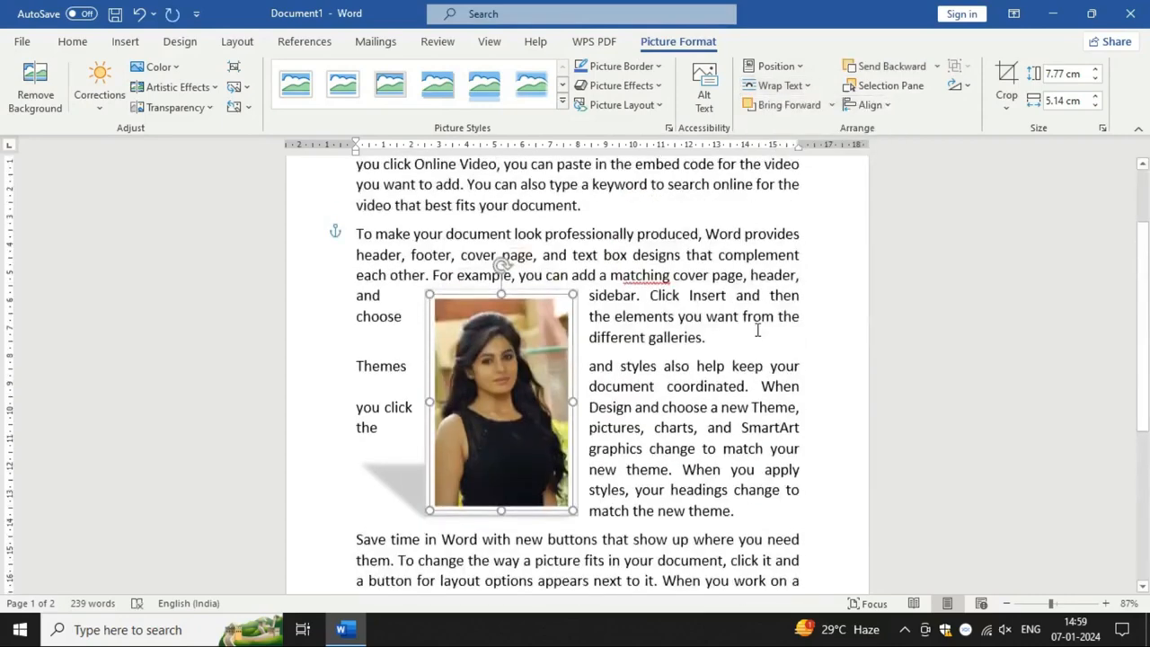
{"action": "scroll", "coordinate": [749, 382], "scroll_direction": "up", "scroll_amount": 1}
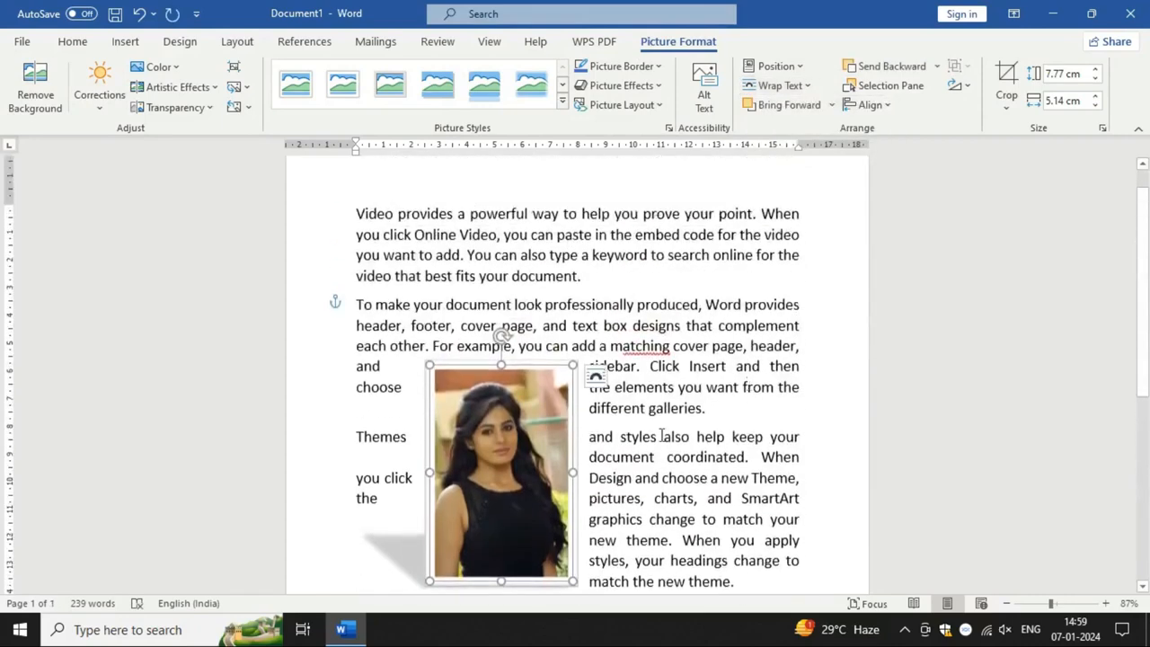
{"action": "scroll", "coordinate": [649, 462], "scroll_direction": "down", "scroll_amount": 1}
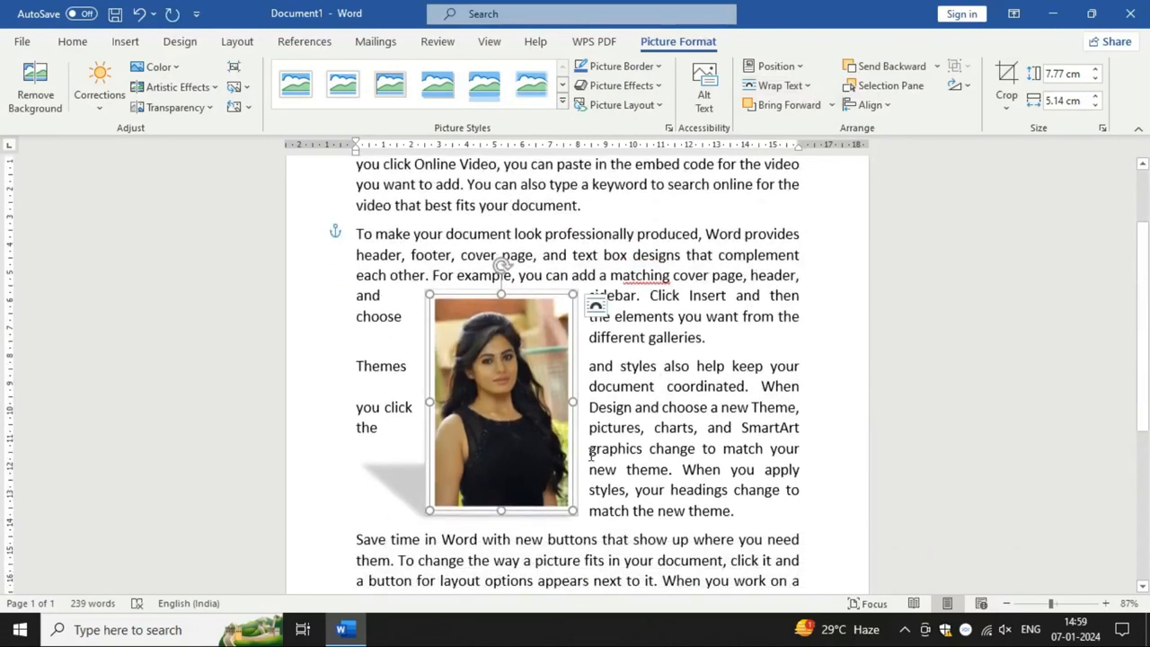
Step: Reposition the tightly wrapped picture further right across the second and third paragraphs
{"action": "left_click_drag", "start_coordinate": [532, 427], "coordinate": [616, 420]}
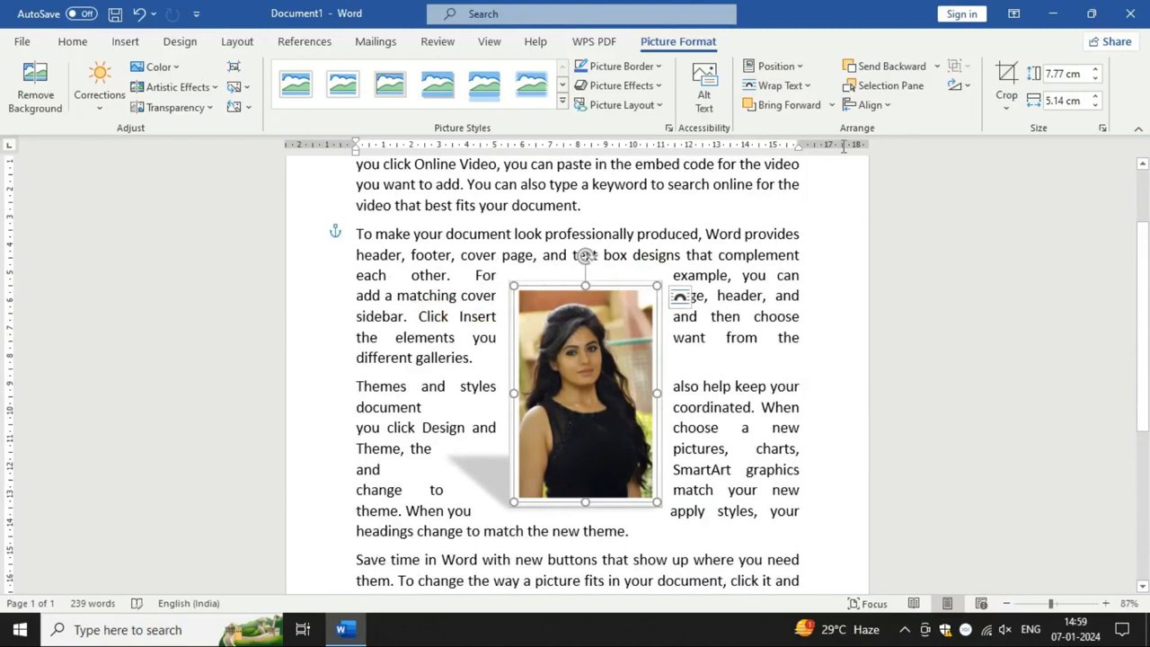
{"action": "left_click", "coordinate": [798, 86]}
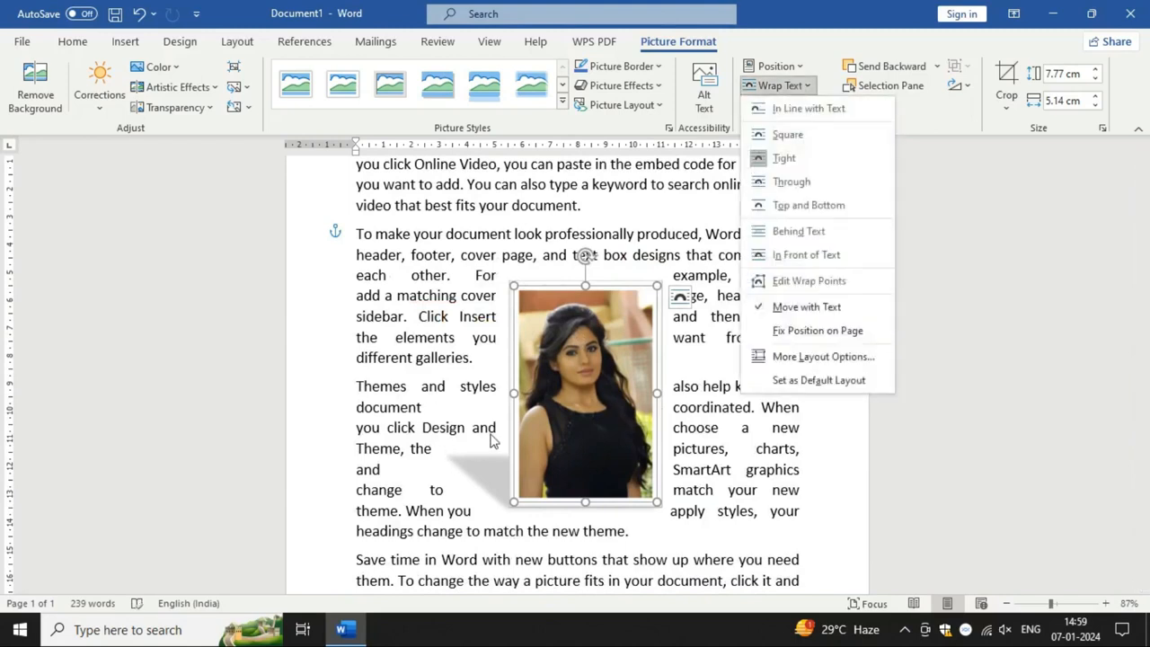
{"action": "left_click", "coordinate": [572, 397]}
{"action": "left_click_drag", "start_coordinate": [571, 397], "coordinate": [616, 404]}
Step: Change the picture's text wrapping to Top and Bottom and shift the picture slightly left on the page
{"action": "left_click", "coordinate": [798, 86]}
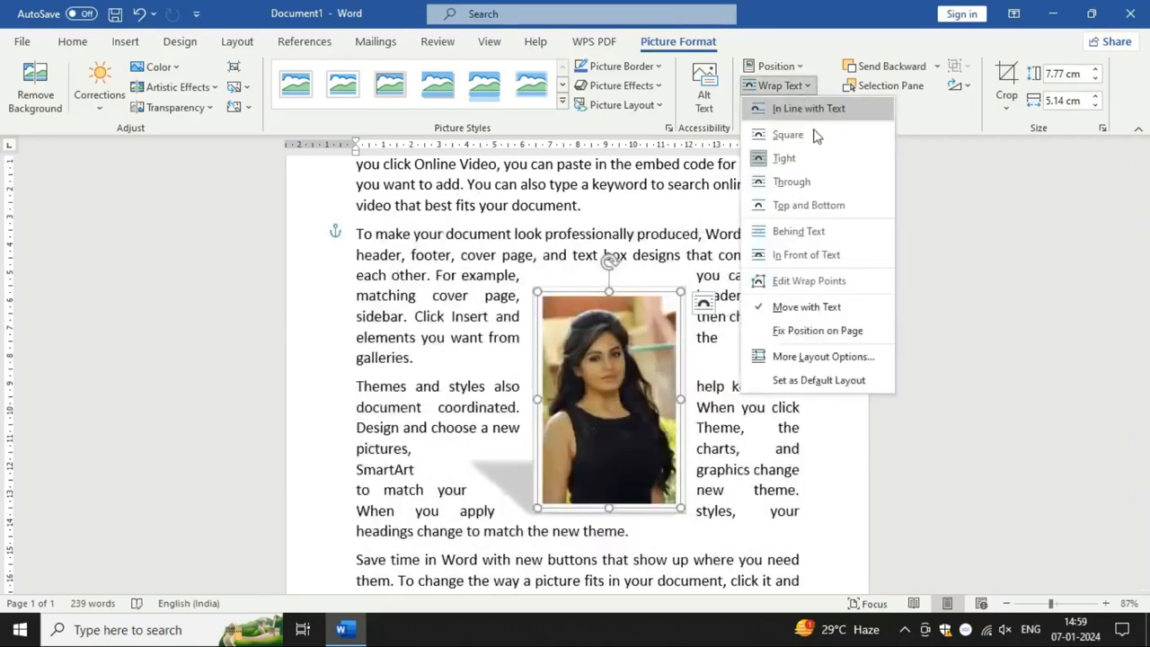
{"action": "left_click", "coordinate": [802, 207]}
{"action": "scroll", "coordinate": [620, 360], "scroll_direction": "up", "scroll_amount": 2}
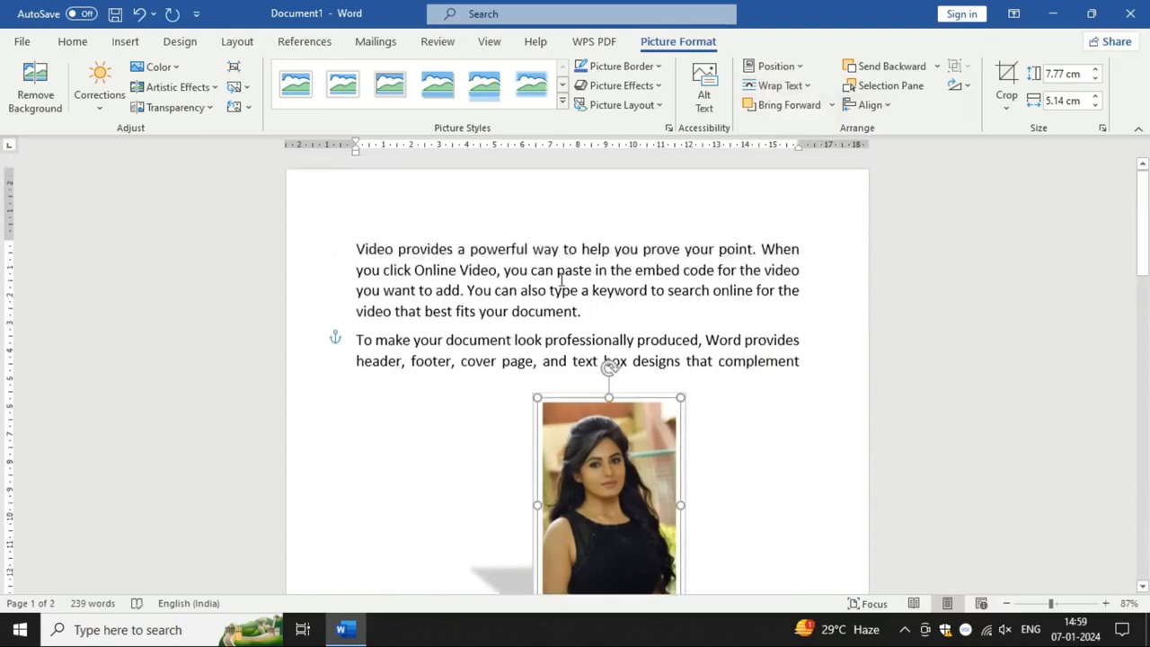
{"action": "scroll", "coordinate": [629, 411], "scroll_direction": "down", "scroll_amount": 5}
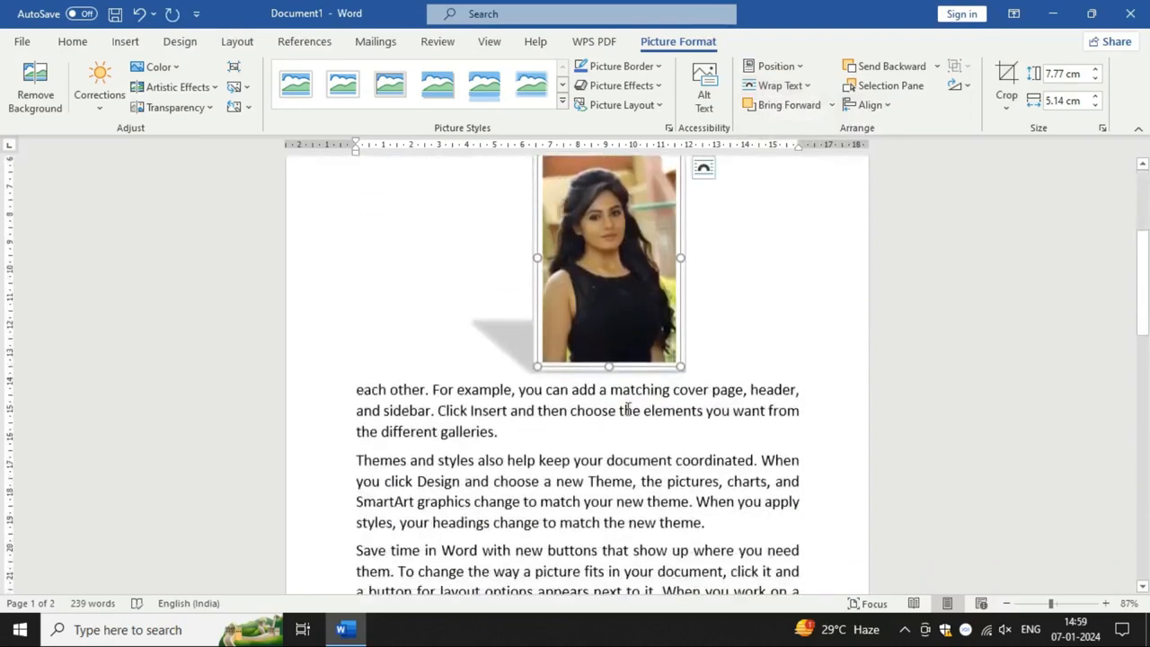
{"action": "scroll", "coordinate": [625, 323], "scroll_direction": "up", "scroll_amount": 1}
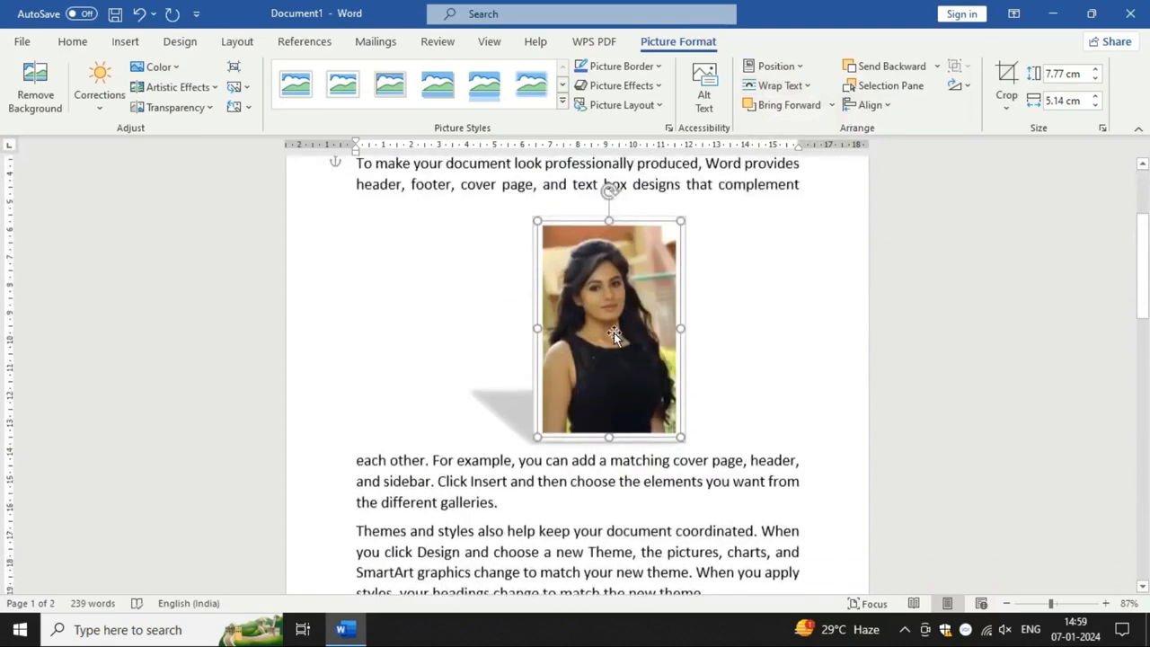
{"action": "mouse_move", "coordinate": [613, 332]}
{"action": "left_mouse_down"}
{"action": "mouse_move", "coordinate": [580, 316]}
{"action": "mouse_move", "coordinate": [525, 362]}
{"action": "mouse_move", "coordinate": [597, 335]}
{"action": "left_mouse_up"}
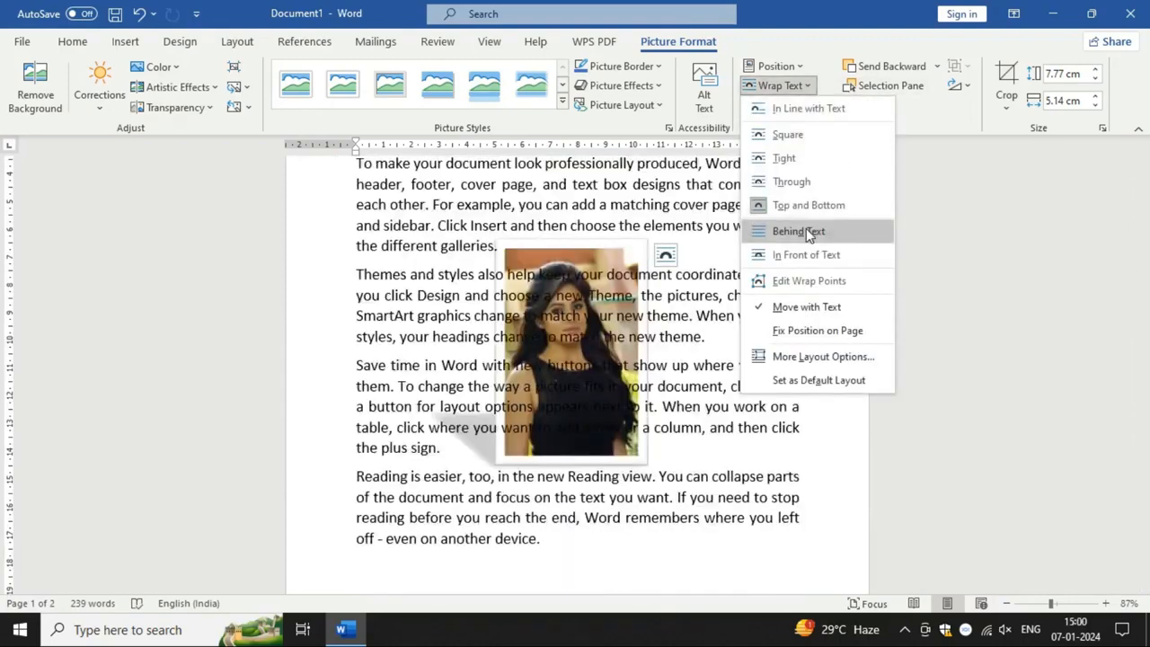
Step: Try the Behind Text and In Front of Text wrapping options on the picture
{"action": "left_click", "coordinate": [806, 230]}
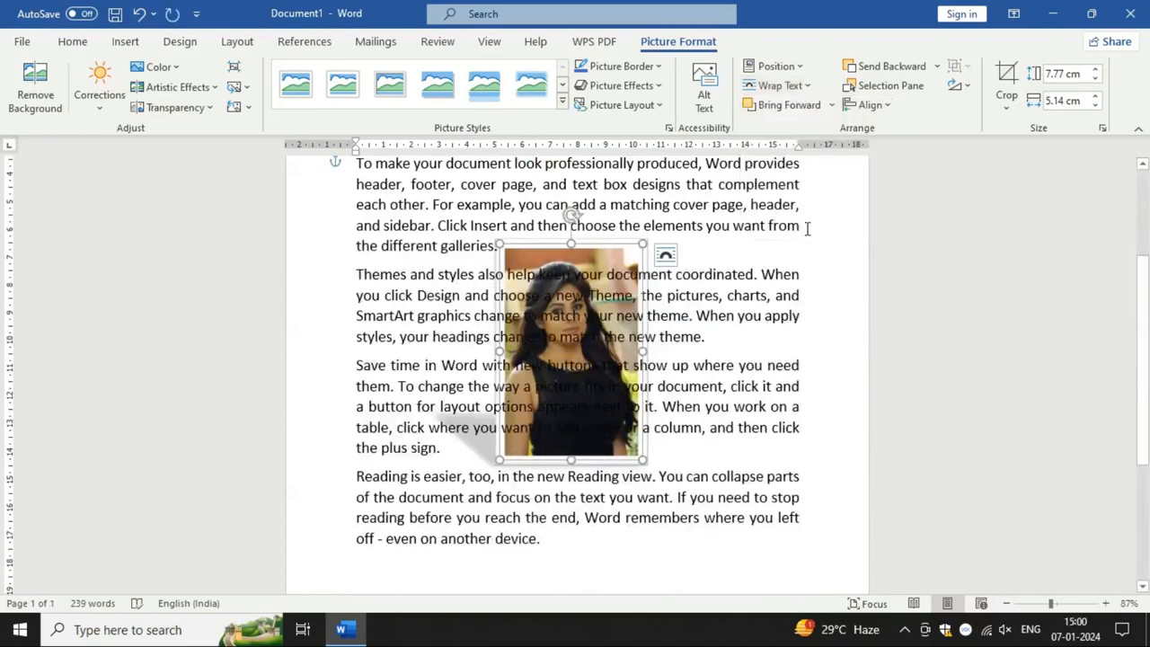
{"action": "left_click", "coordinate": [789, 86]}
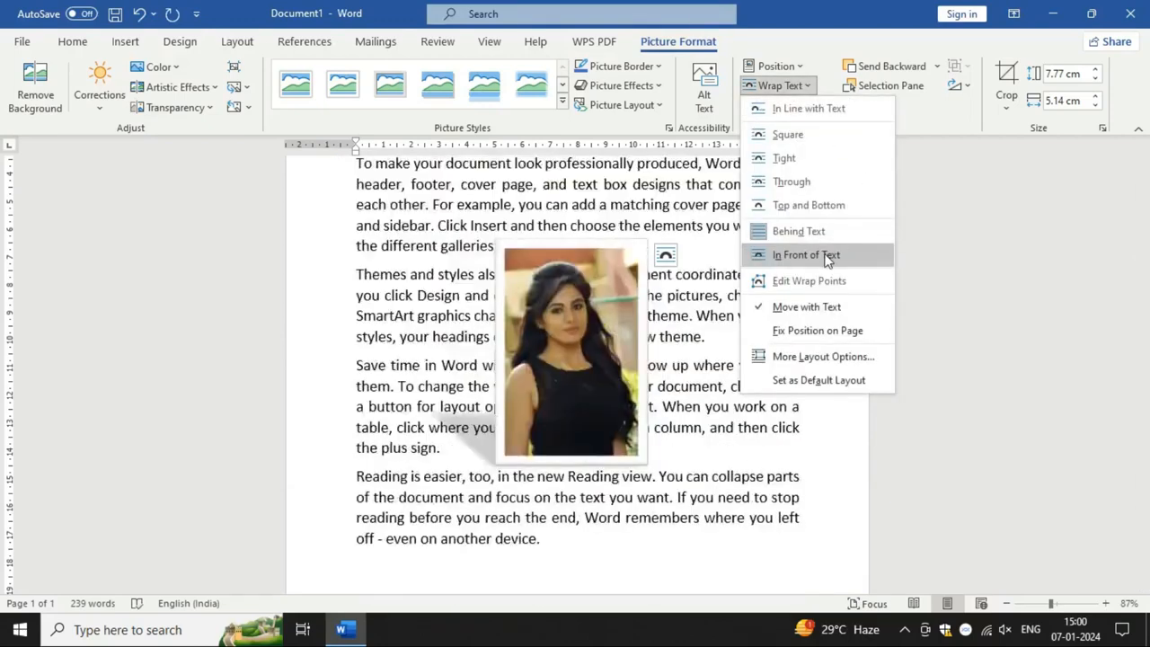
{"action": "left_click", "coordinate": [827, 256]}
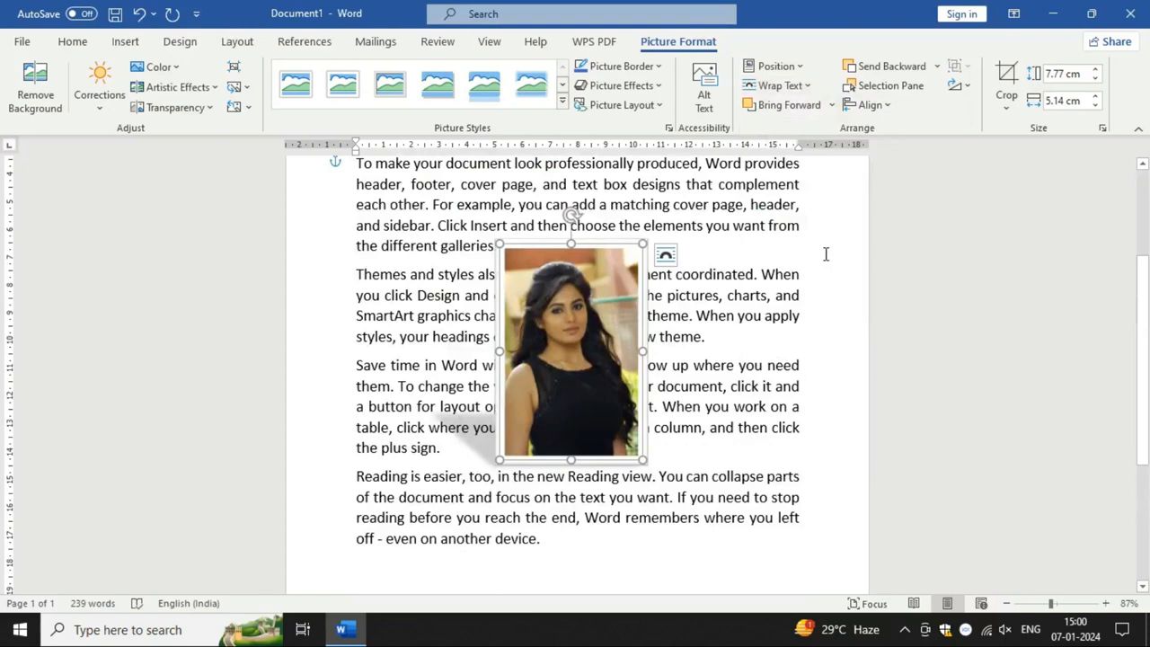
Step: Set the picture's text wrapping back to Tight and move it up and left across the second and third paragraphs
{"action": "left_click", "coordinate": [802, 89]}
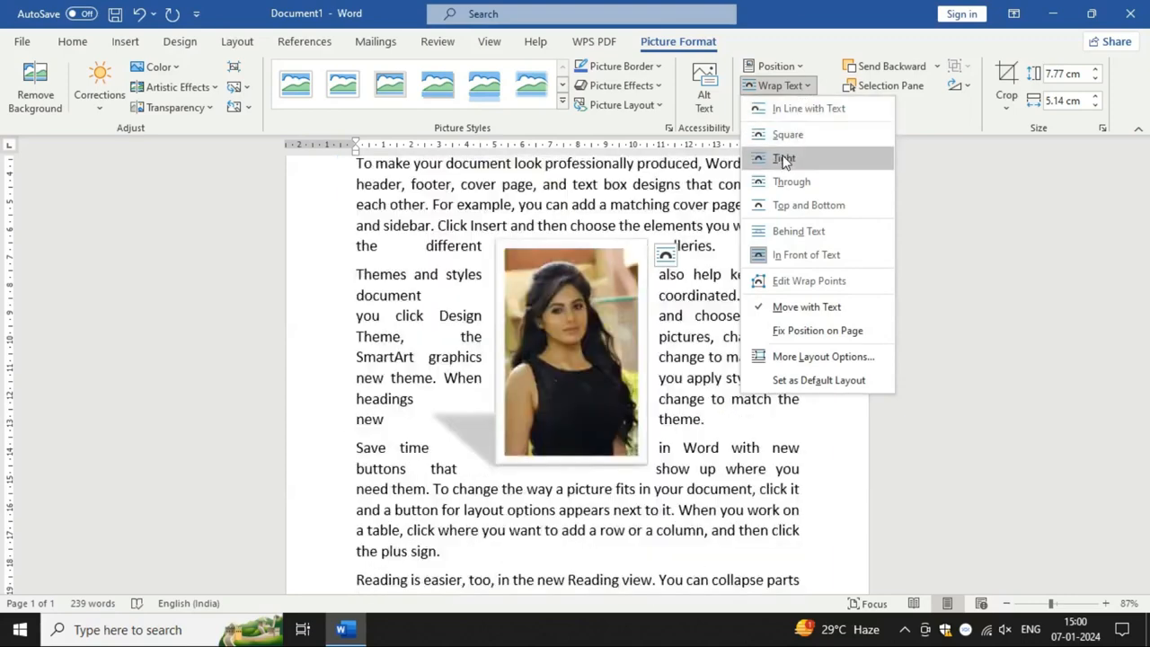
{"action": "left_click", "coordinate": [784, 160]}
{"action": "left_click_drag", "start_coordinate": [549, 363], "coordinate": [473, 313]}
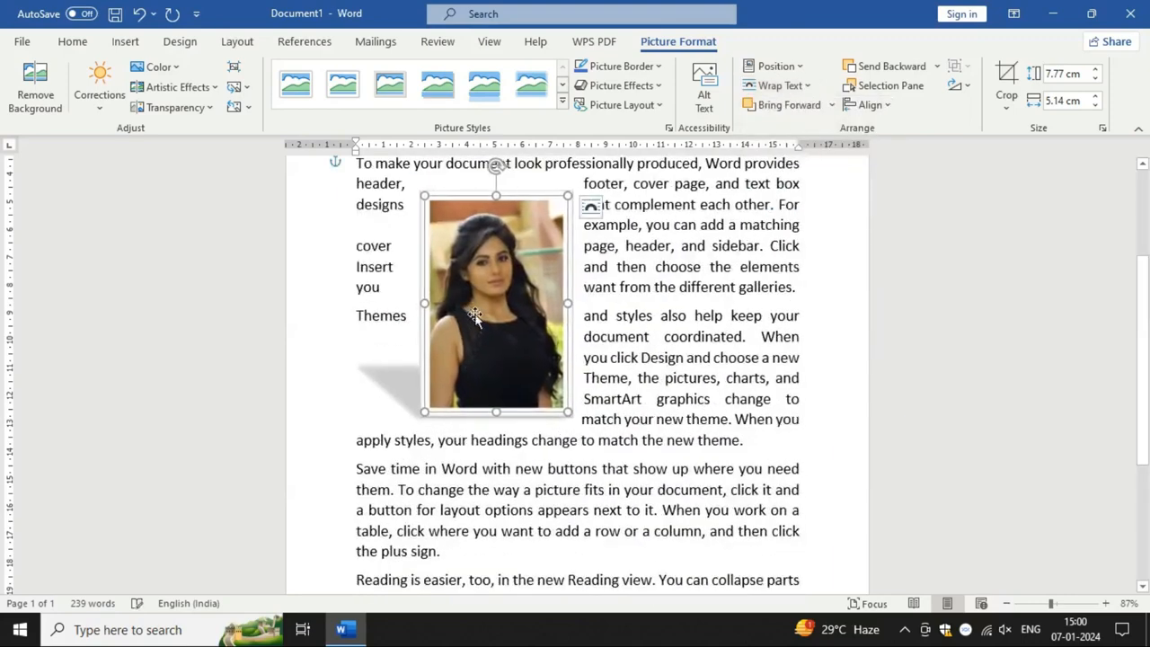
Step: Insert the picture 5M8TIZ.jpg from the device's Pictures folder at the end of the third paragraph
{"action": "left_click", "coordinate": [757, 447]}
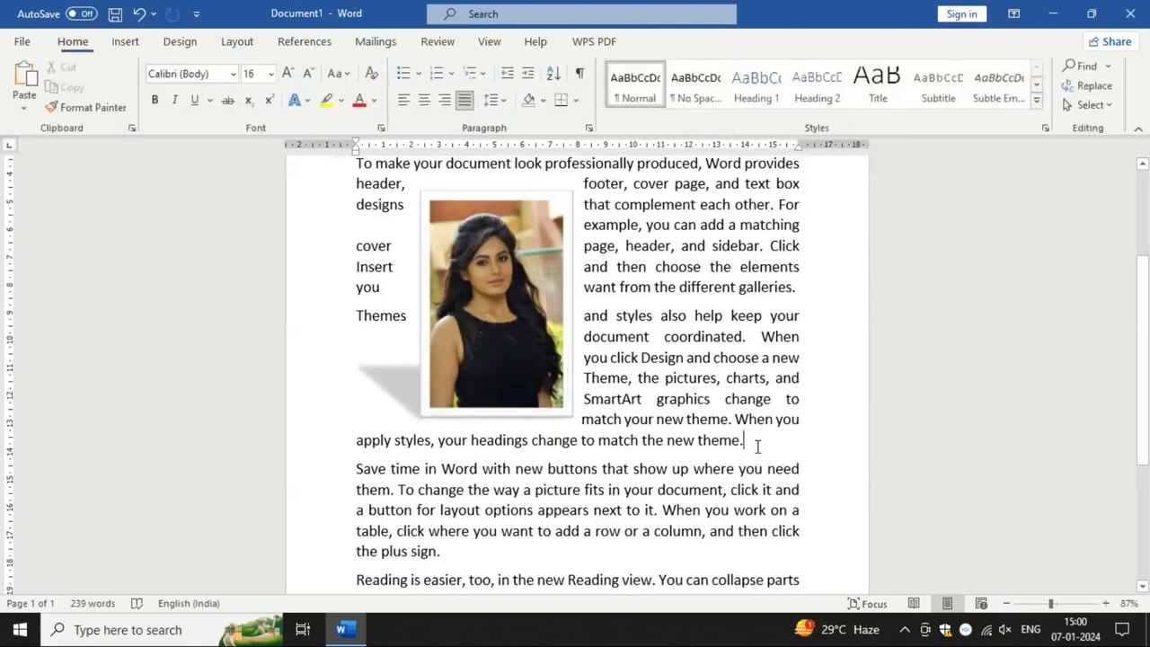
{"action": "left_click", "coordinate": [130, 44]}
{"action": "left_click", "coordinate": [173, 89]}
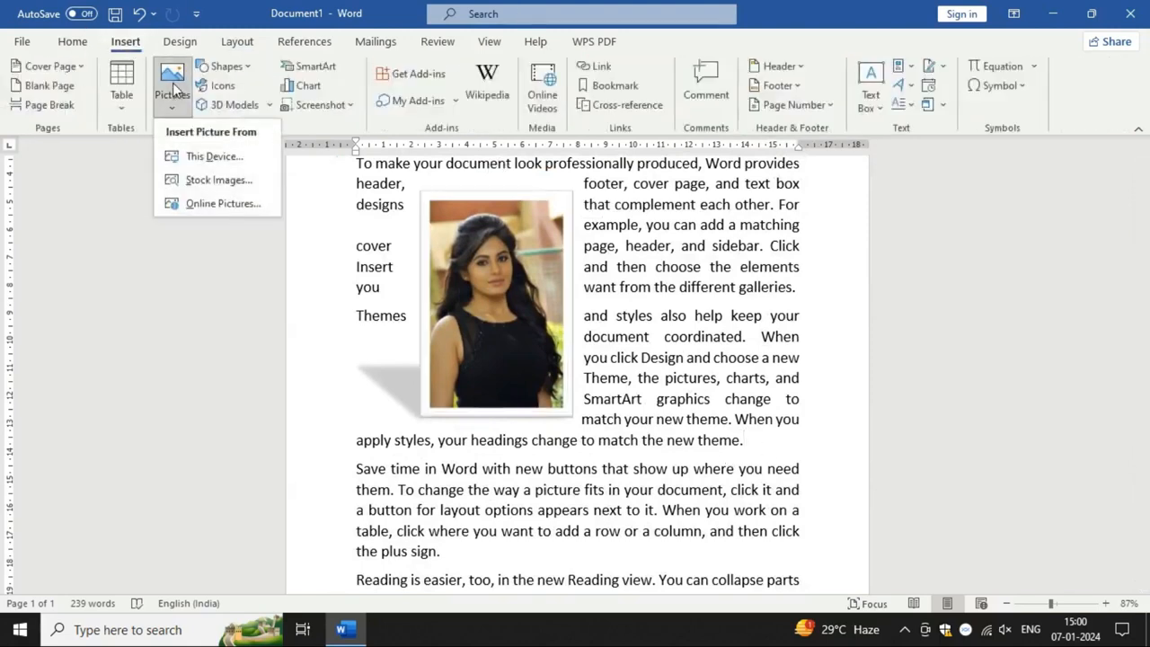
{"action": "left_click", "coordinate": [220, 155]}
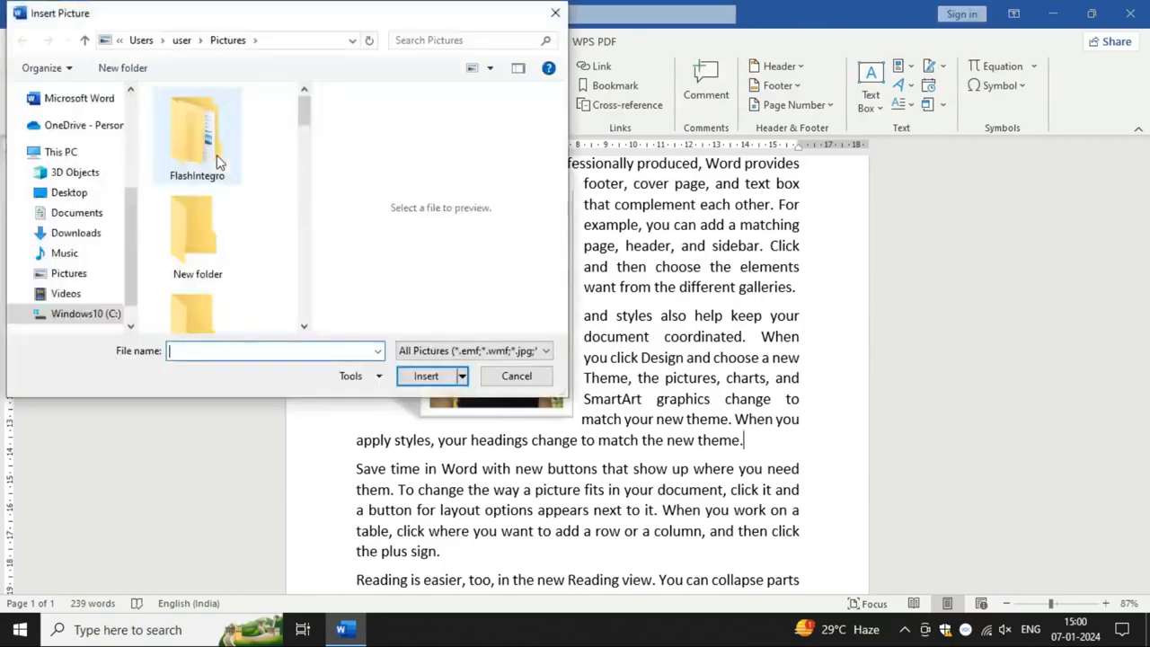
{"action": "scroll", "coordinate": [229, 278], "scroll_direction": "down", "scroll_amount": 3}
{"action": "scroll", "coordinate": [227, 277], "scroll_direction": "down", "scroll_amount": 1}
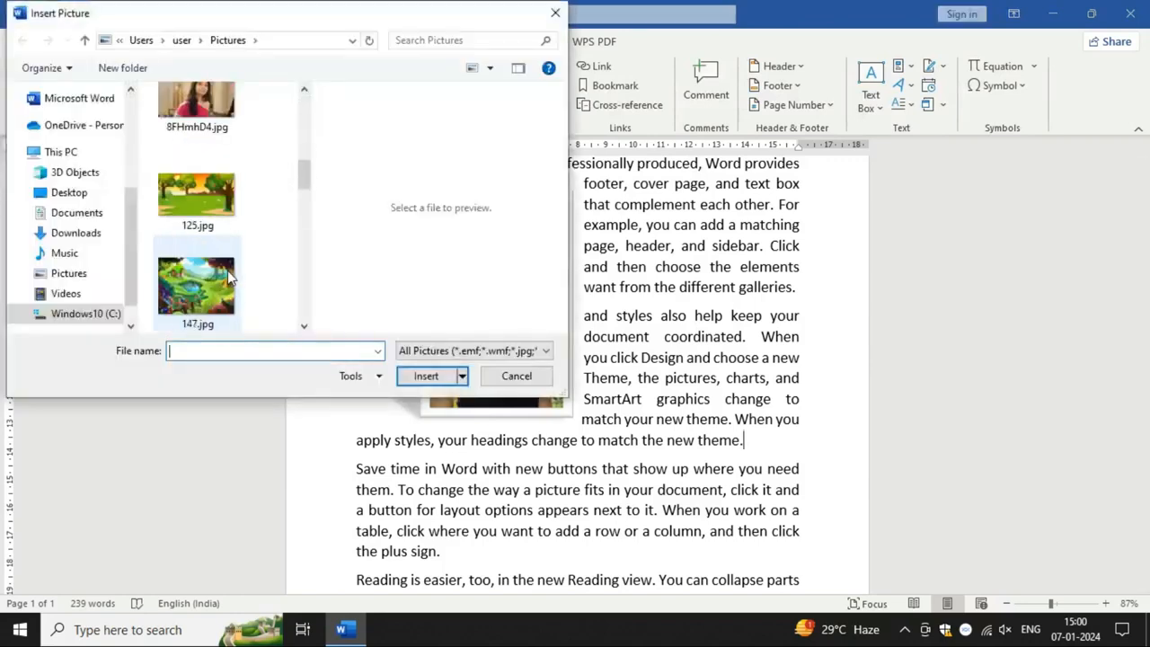
{"action": "scroll", "coordinate": [227, 276], "scroll_direction": "up", "scroll_amount": 2}
{"action": "left_click", "coordinate": [213, 223]}
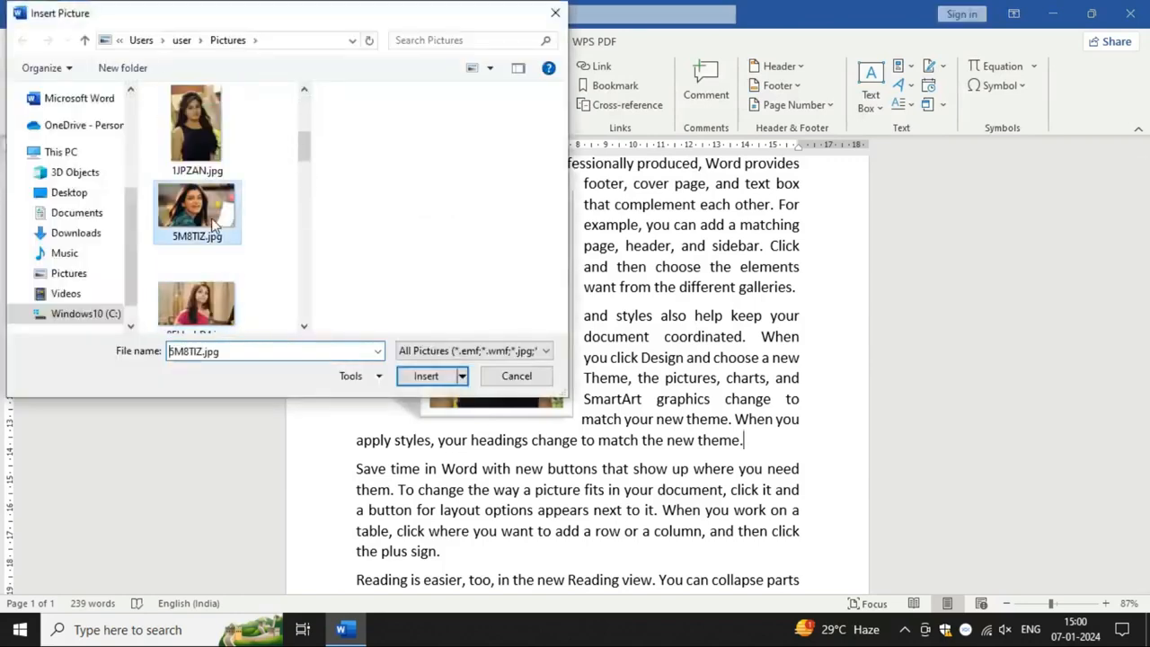
{"action": "left_click", "coordinate": [426, 376]}
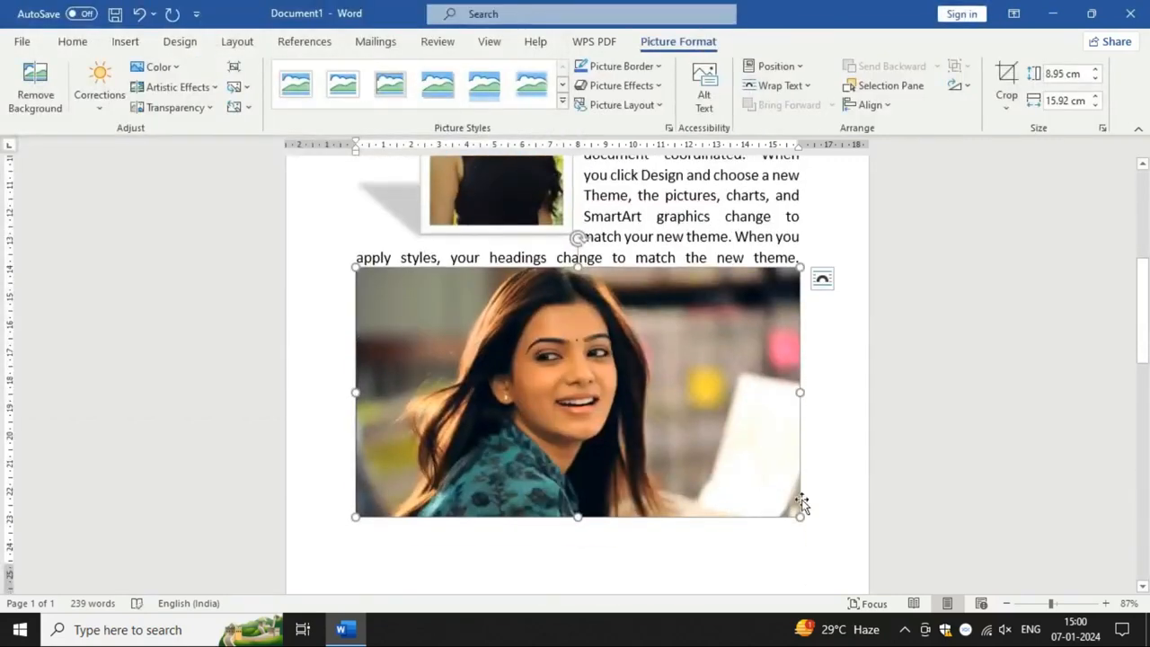
Step: Shrink the new picture proportionally to about 3.42 cm high and 6.08 cm wide and move it after "headings" in the third paragraph
{"action": "left_click_drag", "start_coordinate": [799, 518], "coordinate": [527, 361]}
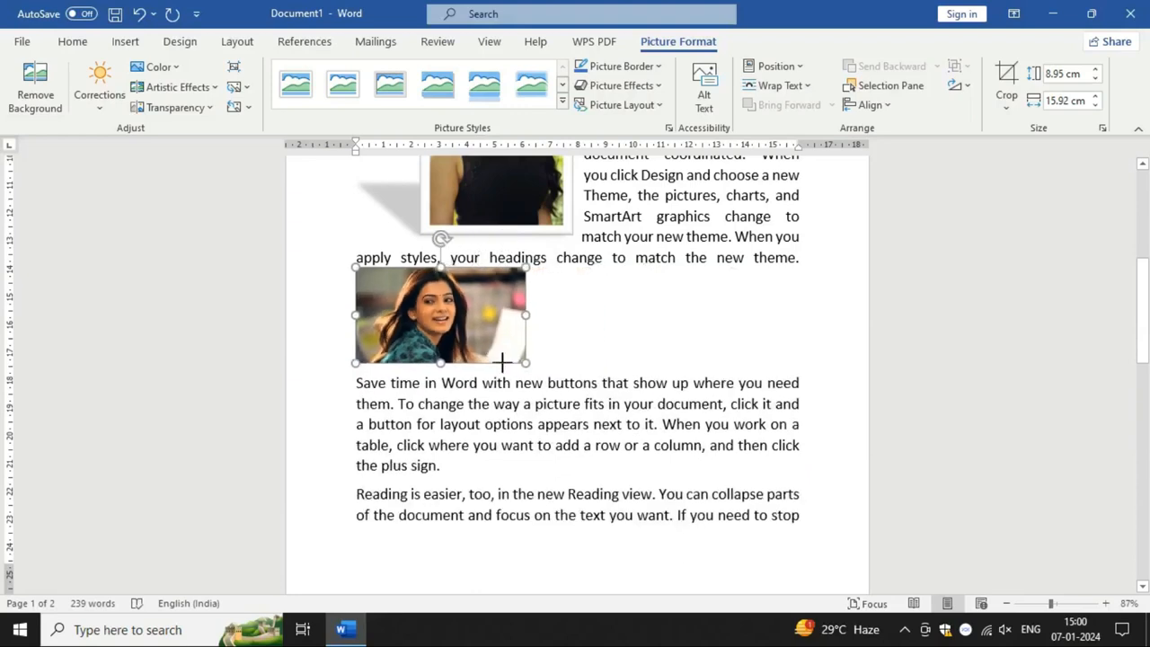
{"action": "scroll", "coordinate": [434, 402], "scroll_direction": "up", "scroll_amount": 1}
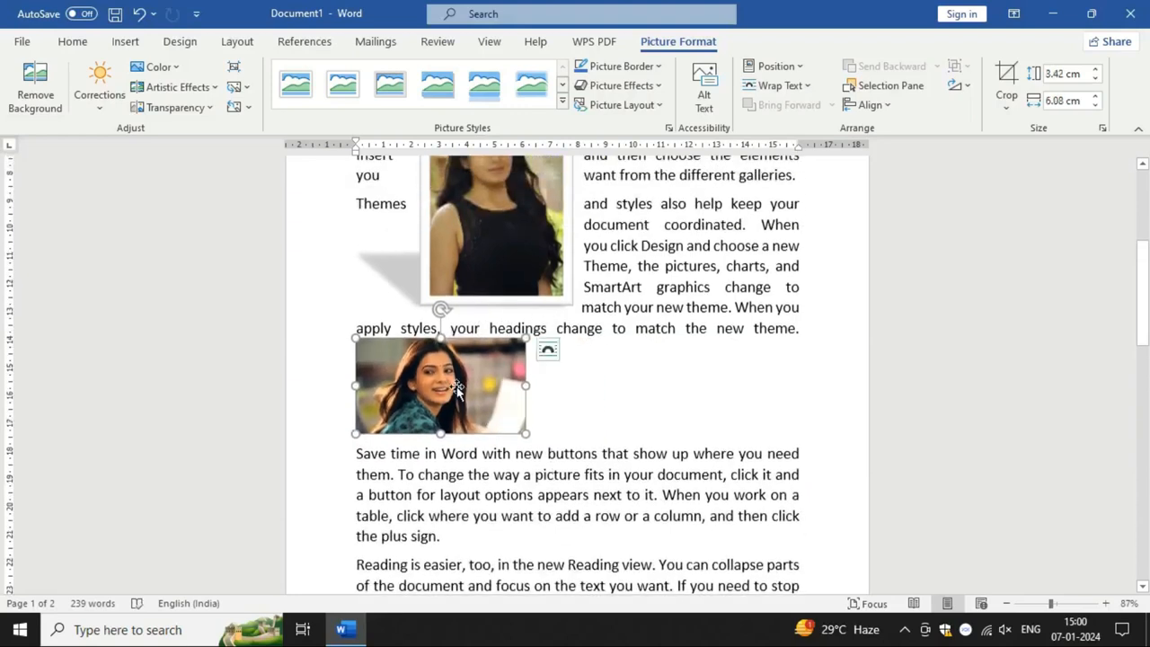
{"action": "left_click_drag", "start_coordinate": [454, 386], "coordinate": [623, 354]}
{"action": "scroll", "coordinate": [629, 409], "scroll_direction": "up", "scroll_amount": 1}
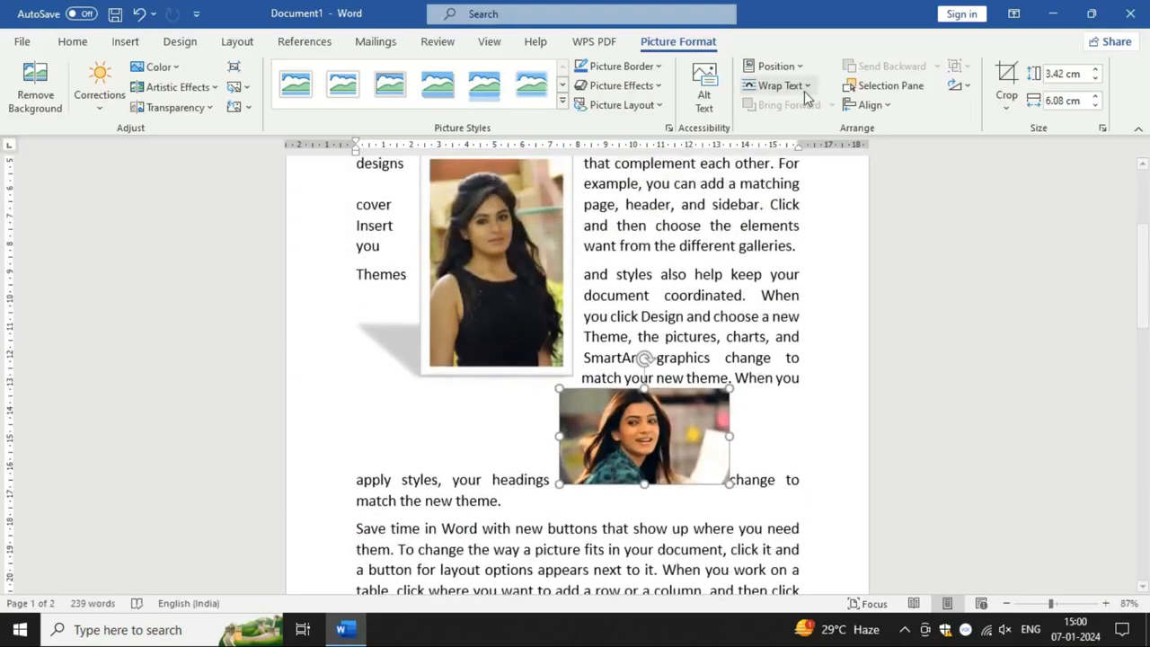
Step: Set the smaller picture's text wrapping to Tight and move it over the lower-right part of the portrait picture
{"action": "left_click", "coordinate": [780, 85]}
{"action": "left_click", "coordinate": [799, 157]}
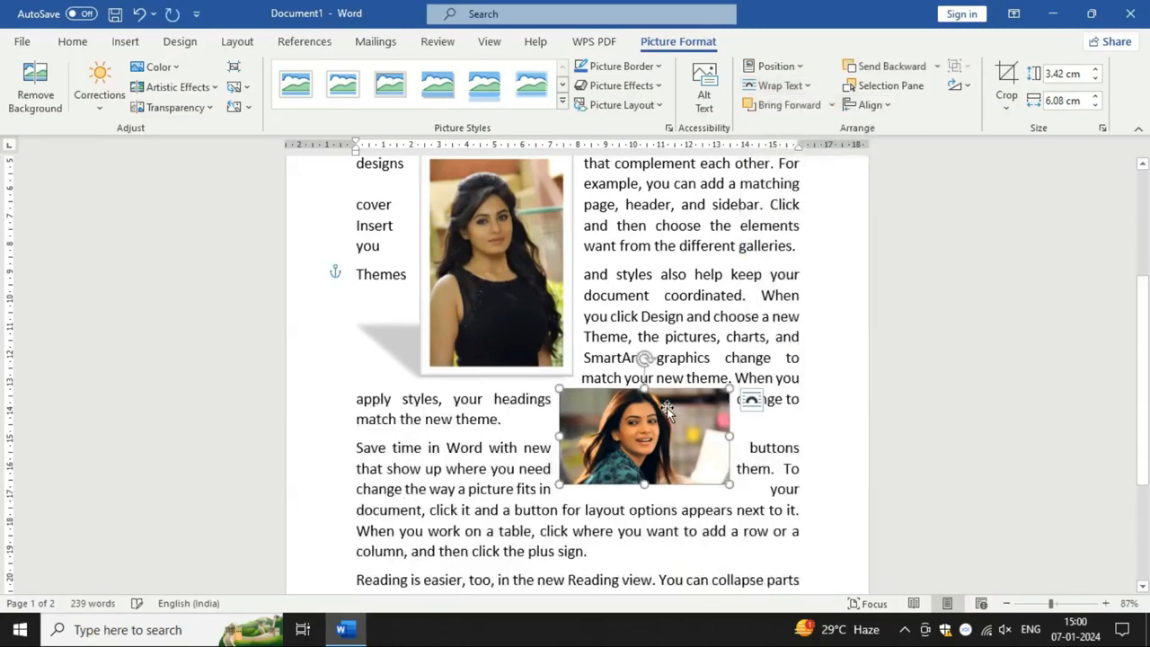
{"action": "left_click_drag", "start_coordinate": [666, 407], "coordinate": [620, 297]}
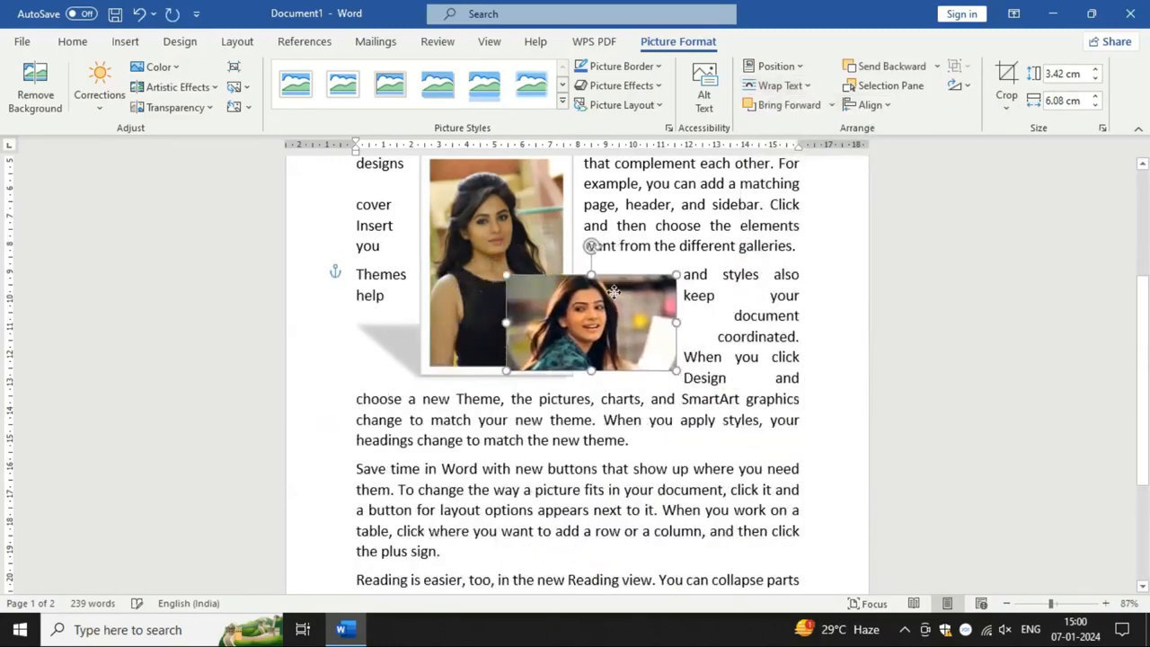
Step: Enlarge the smaller landscape picture proportionally to about 4.66 cm high and 8.28 cm wide
{"action": "scroll", "coordinate": [627, 428], "scroll_direction": "up", "scroll_amount": 1}
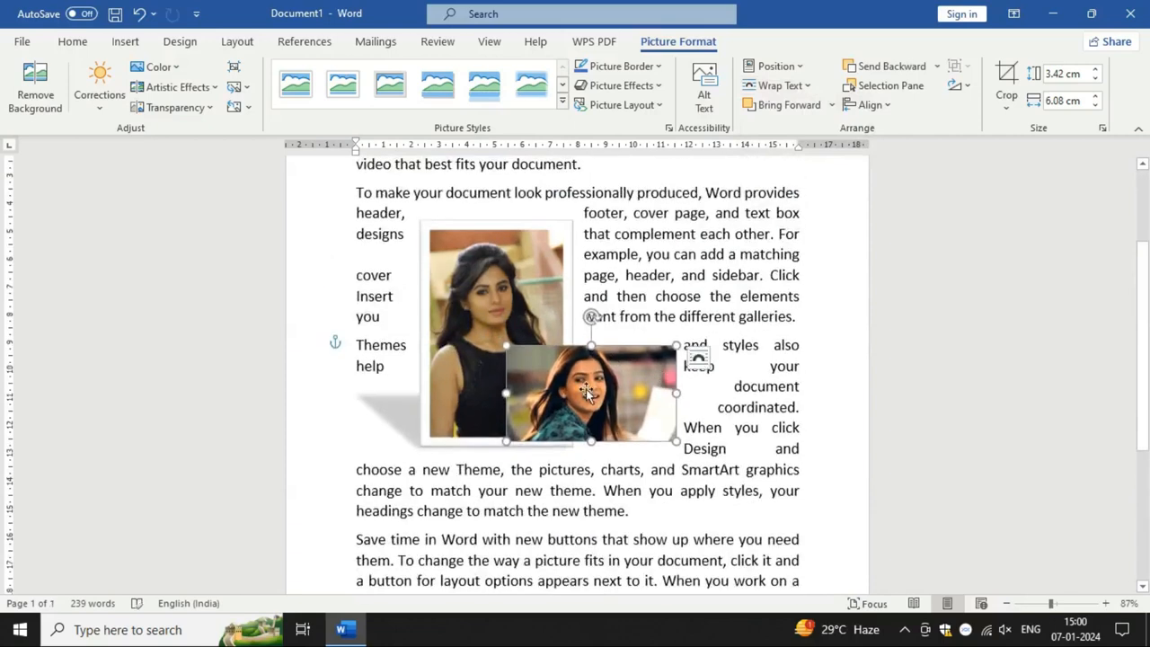
{"action": "left_click", "coordinate": [521, 298]}
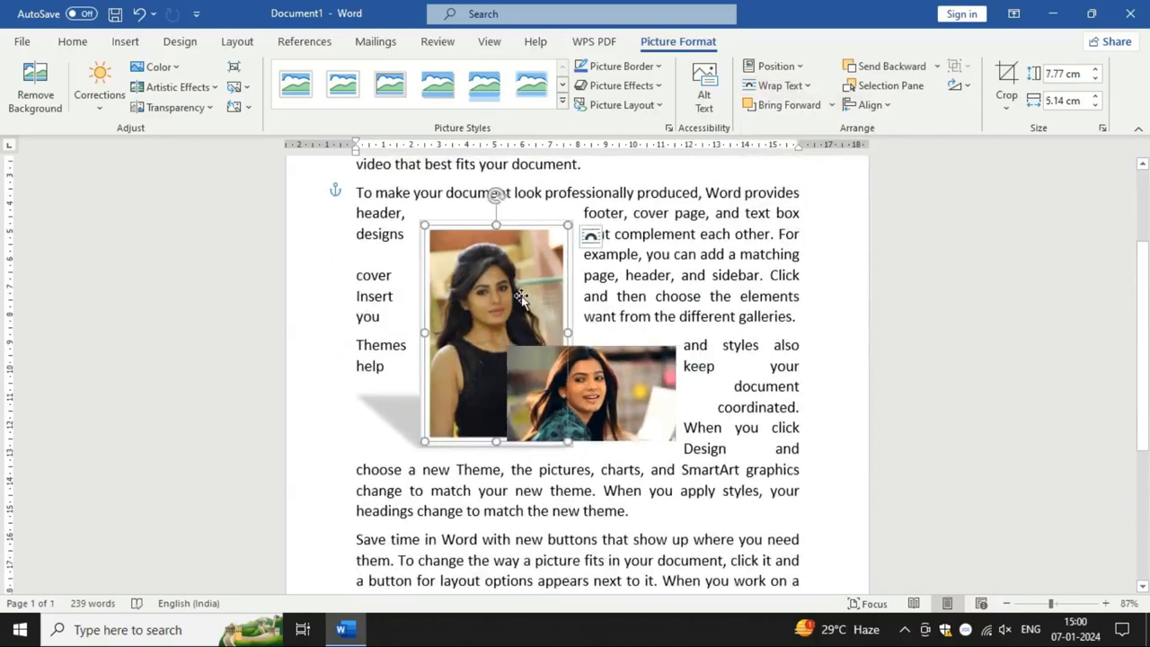
{"action": "left_click", "coordinate": [614, 392]}
{"action": "left_click_drag", "start_coordinate": [675, 441], "coordinate": [736, 475]}
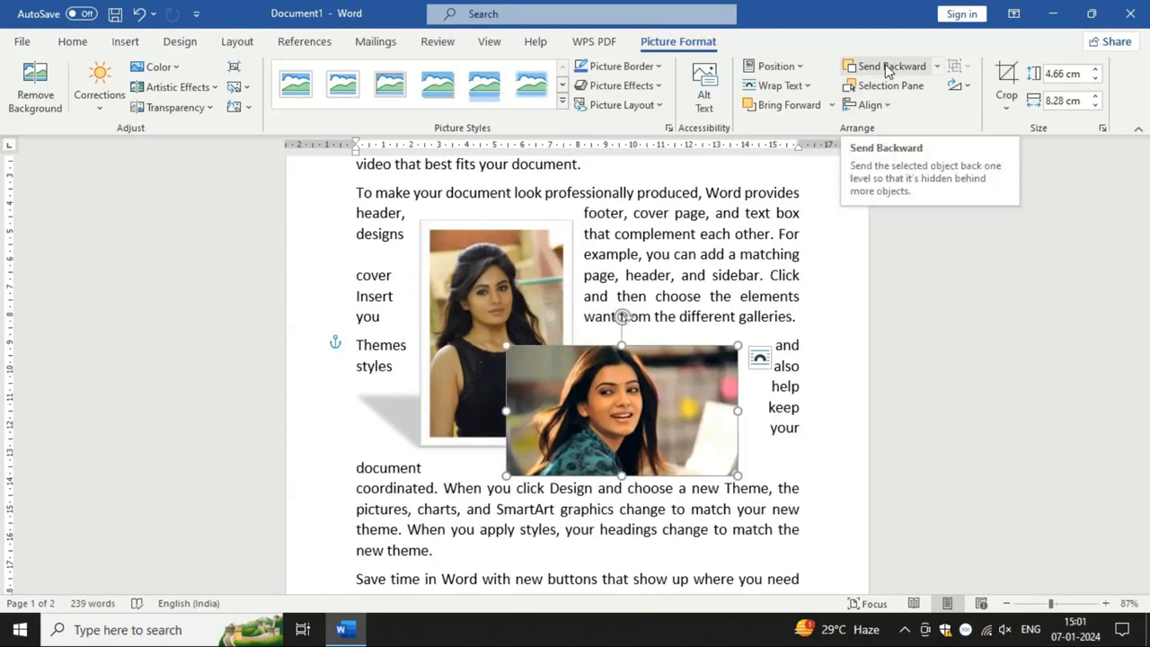
Step: Send the enlarged picture backward behind the portrait picture and bring it forward again, twice
{"action": "left_click", "coordinate": [886, 67]}
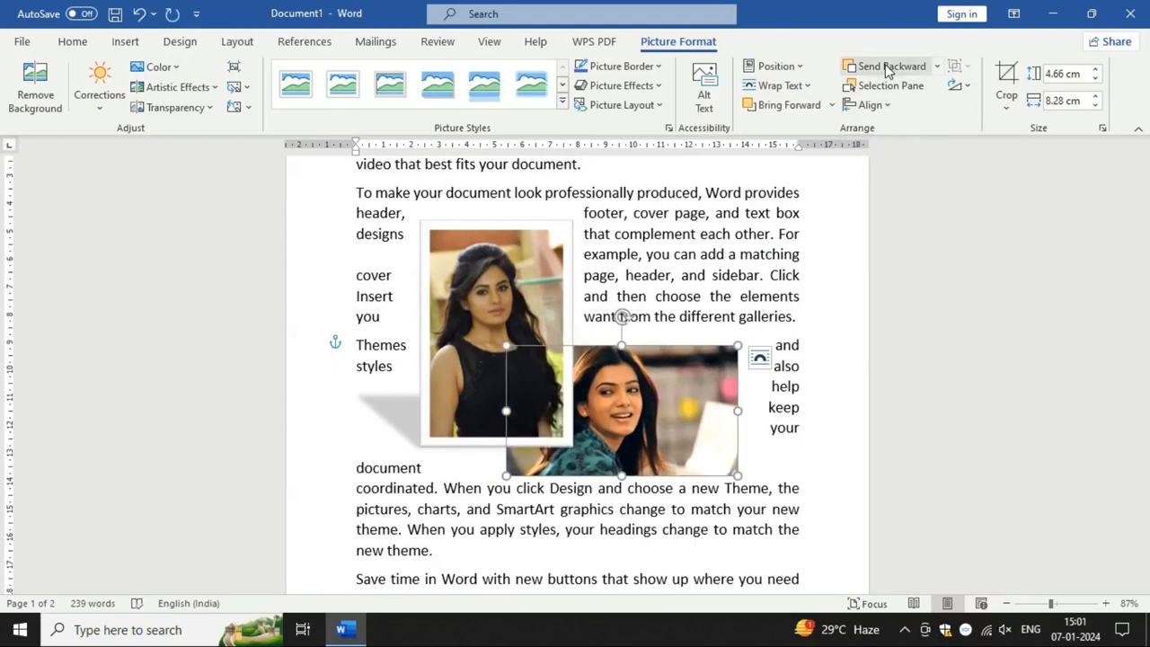
{"action": "left_click", "coordinate": [768, 107]}
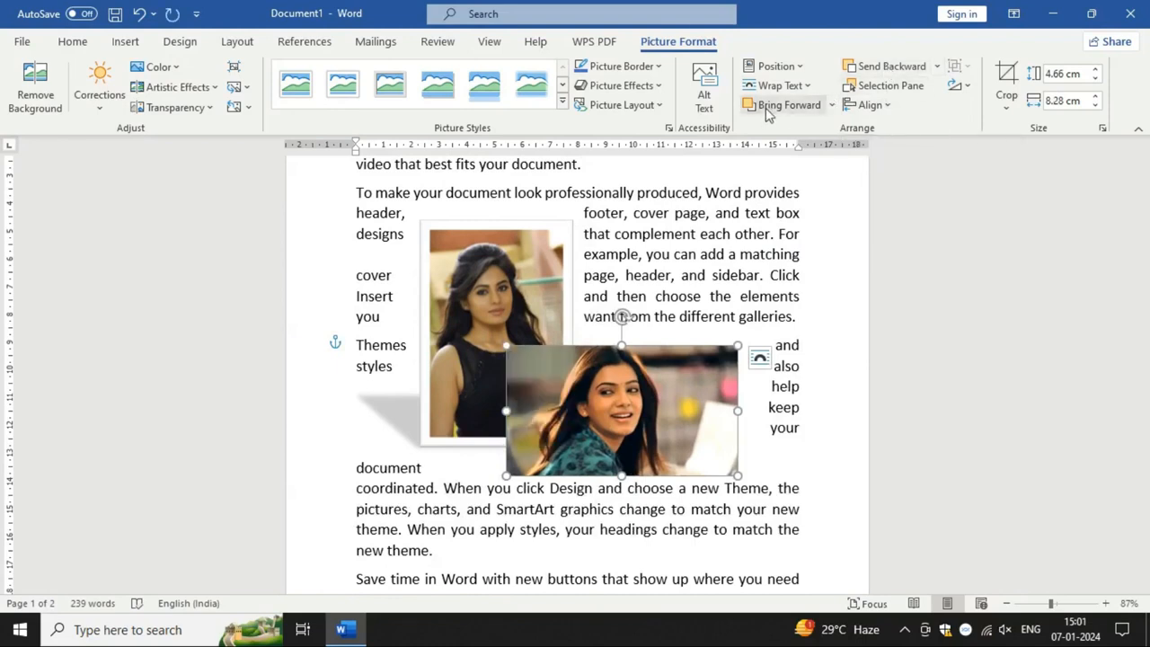
{"action": "left_click", "coordinate": [885, 71]}
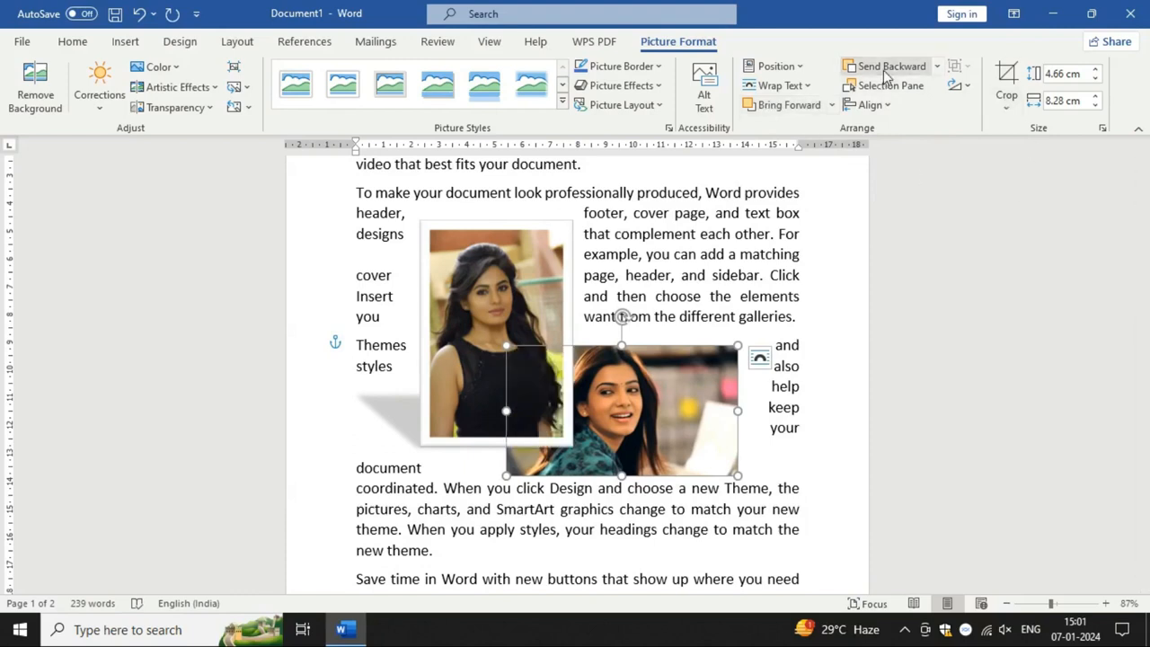
{"action": "left_click", "coordinate": [789, 105]}
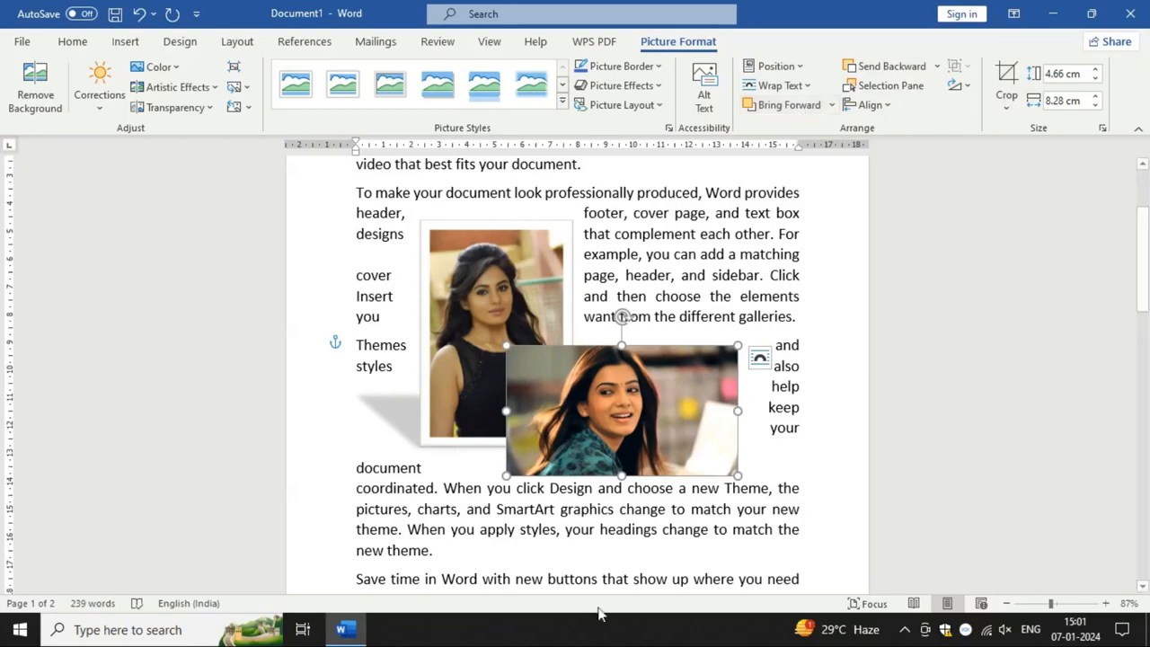
Step: Insert the picture a2d988121a0a0cd8b9a9a952576307a9.jpg from the device's Pictures folder at the end of the third paragraph
{"action": "left_click", "coordinate": [485, 555]}
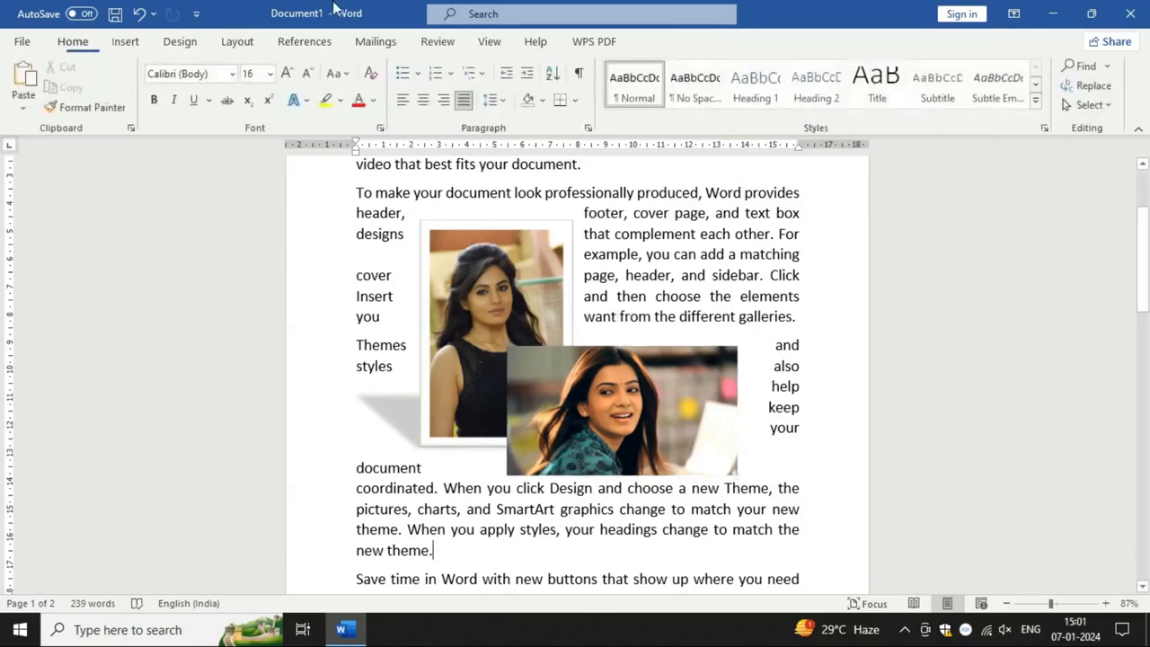
{"action": "left_click", "coordinate": [136, 51]}
{"action": "left_click", "coordinate": [167, 94]}
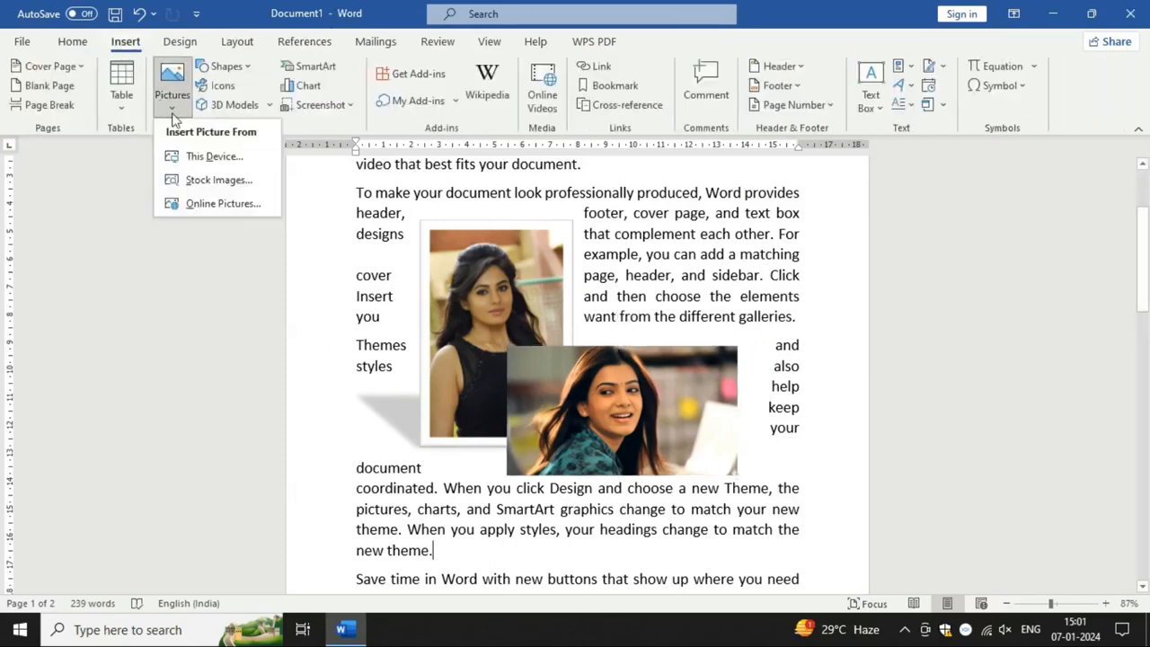
{"action": "left_click", "coordinate": [203, 158]}
{"action": "scroll", "coordinate": [221, 290], "scroll_direction": "down", "scroll_amount": 5}
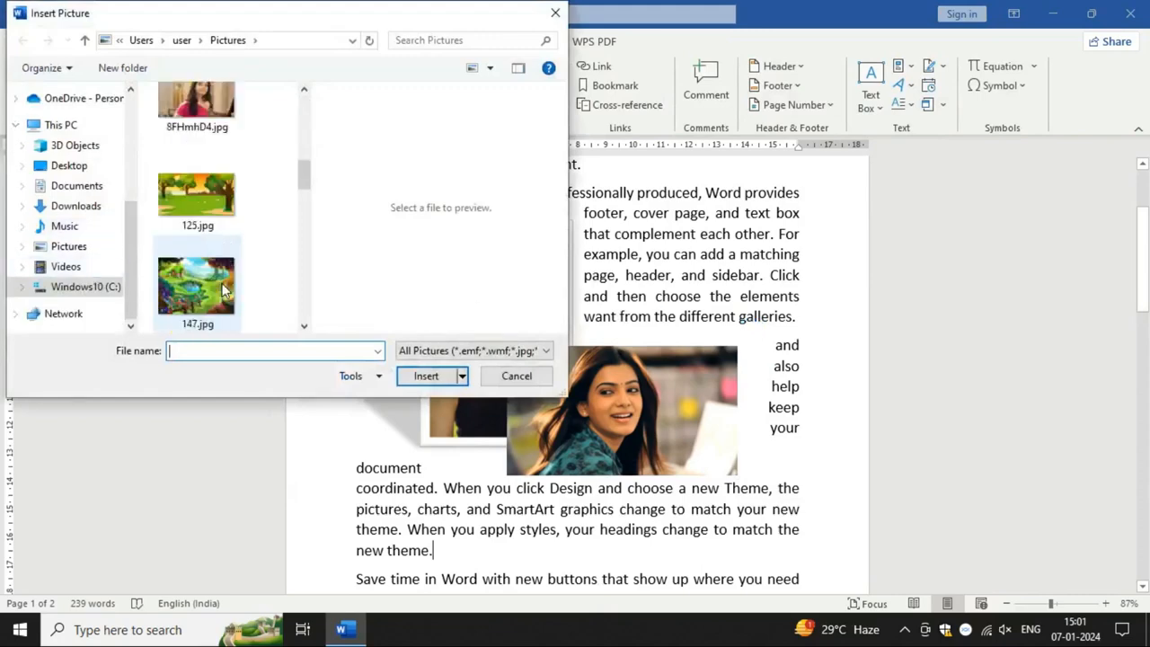
{"action": "left_click", "coordinate": [212, 249]}
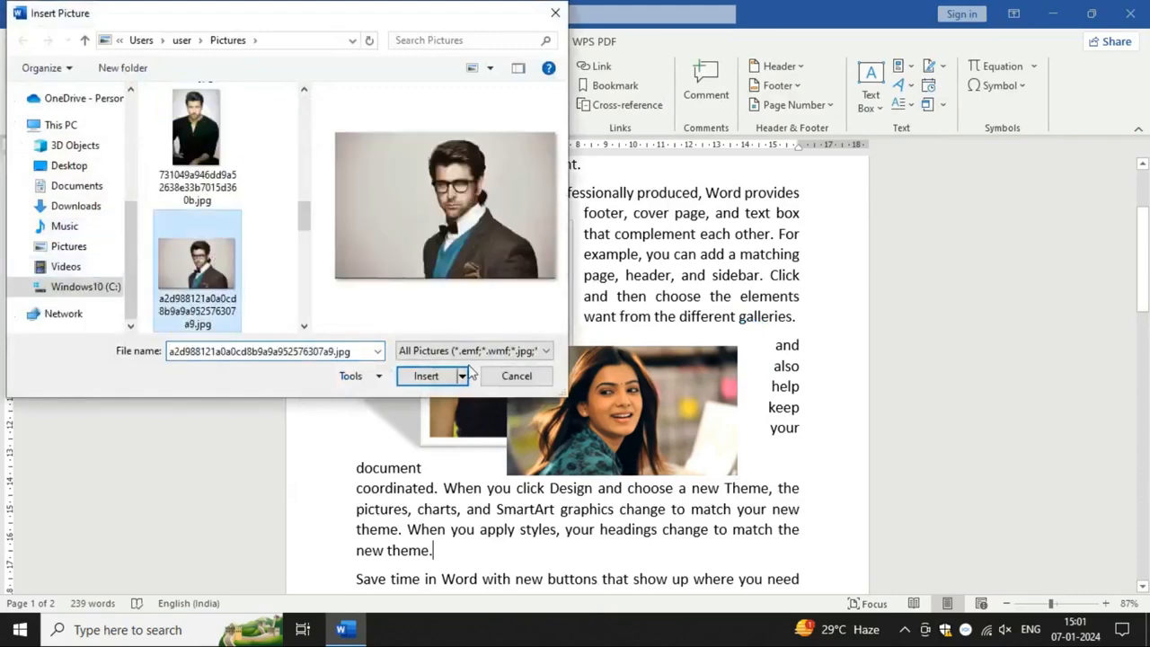
{"action": "left_click", "coordinate": [424, 376]}
Step: Shrink the new picture to about 5.32 cm high and 7.99 cm wide and move it before "your document coordinated" in the third paragraph
{"action": "scroll", "coordinate": [661, 446], "scroll_direction": "down", "scroll_amount": 2}
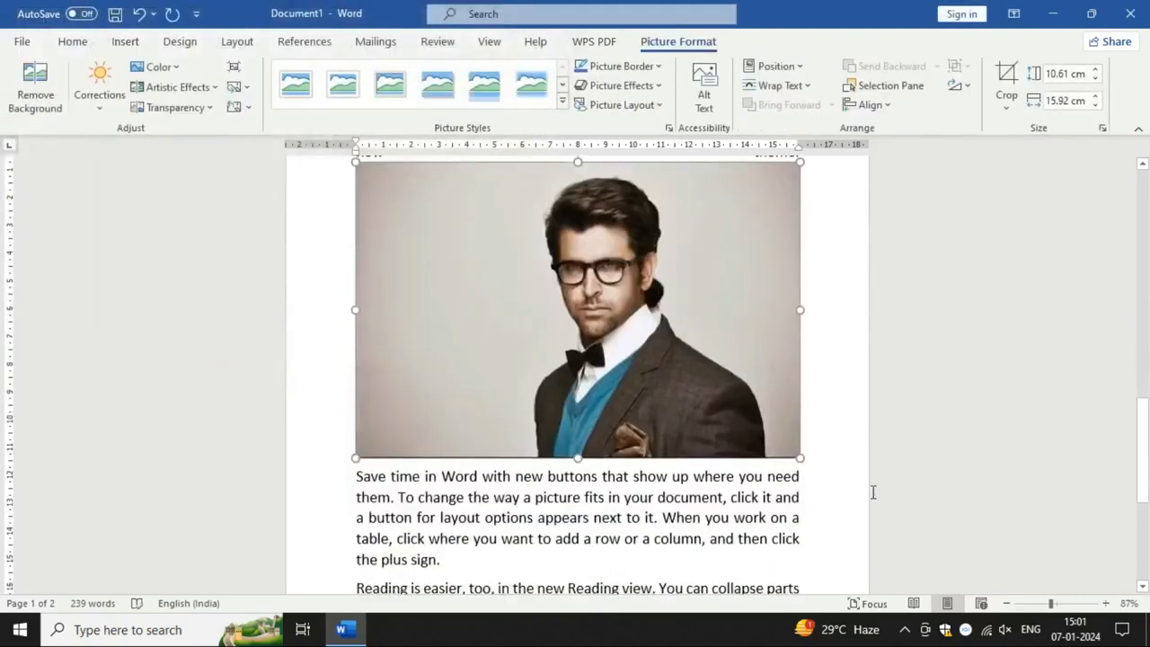
{"action": "left_click_drag", "start_coordinate": [803, 467], "coordinate": [474, 235]}
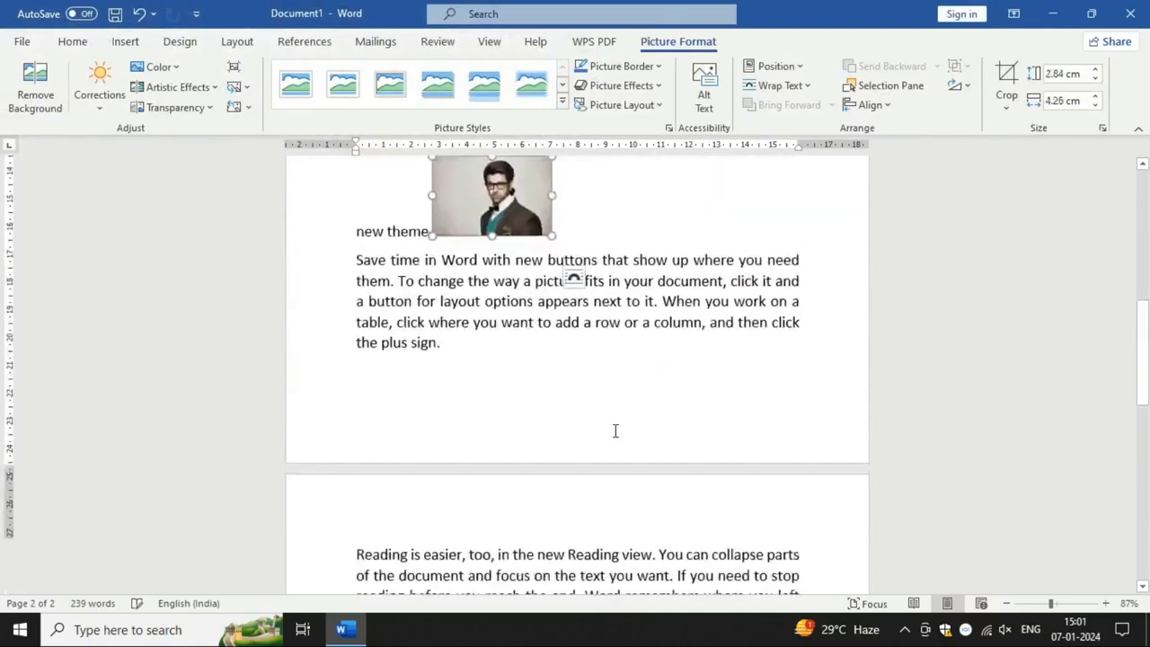
{"action": "scroll", "coordinate": [610, 432], "scroll_direction": "up", "scroll_amount": 3}
{"action": "left_click_drag", "start_coordinate": [553, 418], "coordinate": [654, 482]}
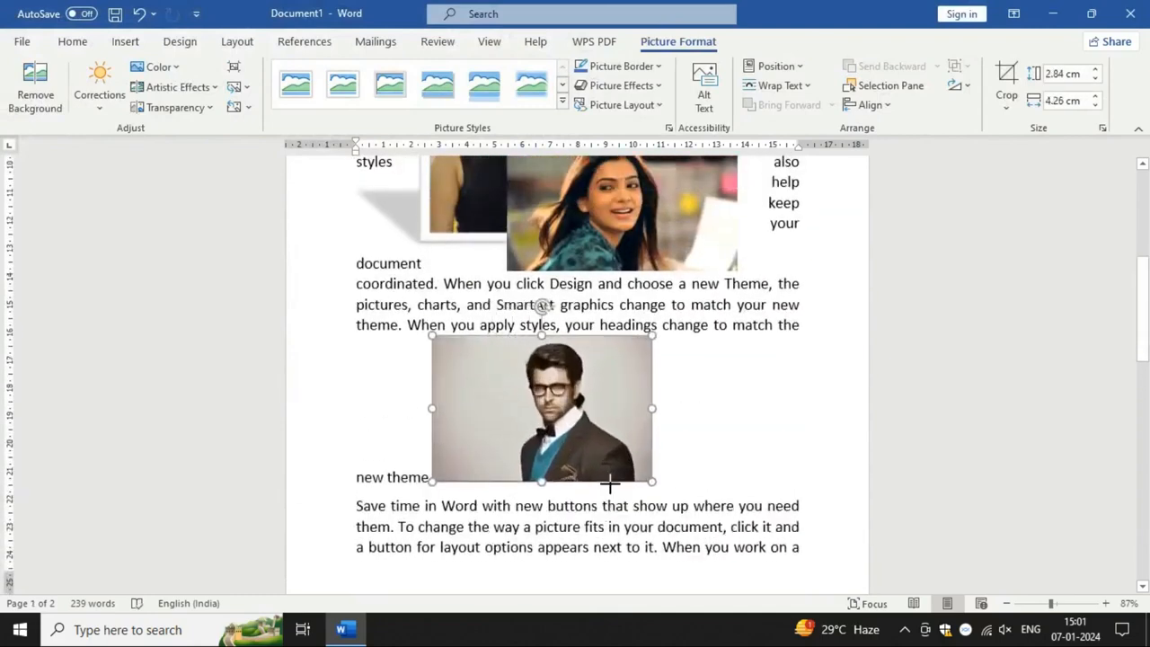
{"action": "left_click", "coordinate": [472, 242]}
{"action": "left_click_drag", "start_coordinate": [468, 236], "coordinate": [468, 238]}
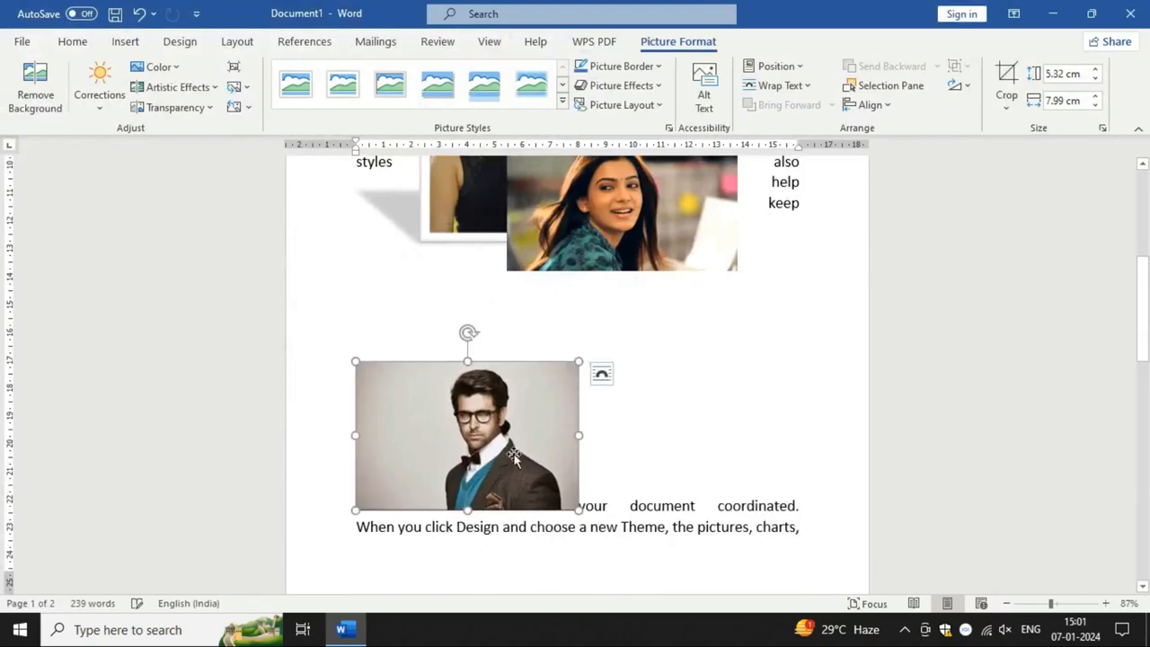
Step: Set the new picture's text wrapping to Tight and move it over the lower-left parts of the other two pictures
{"action": "left_click", "coordinate": [779, 85]}
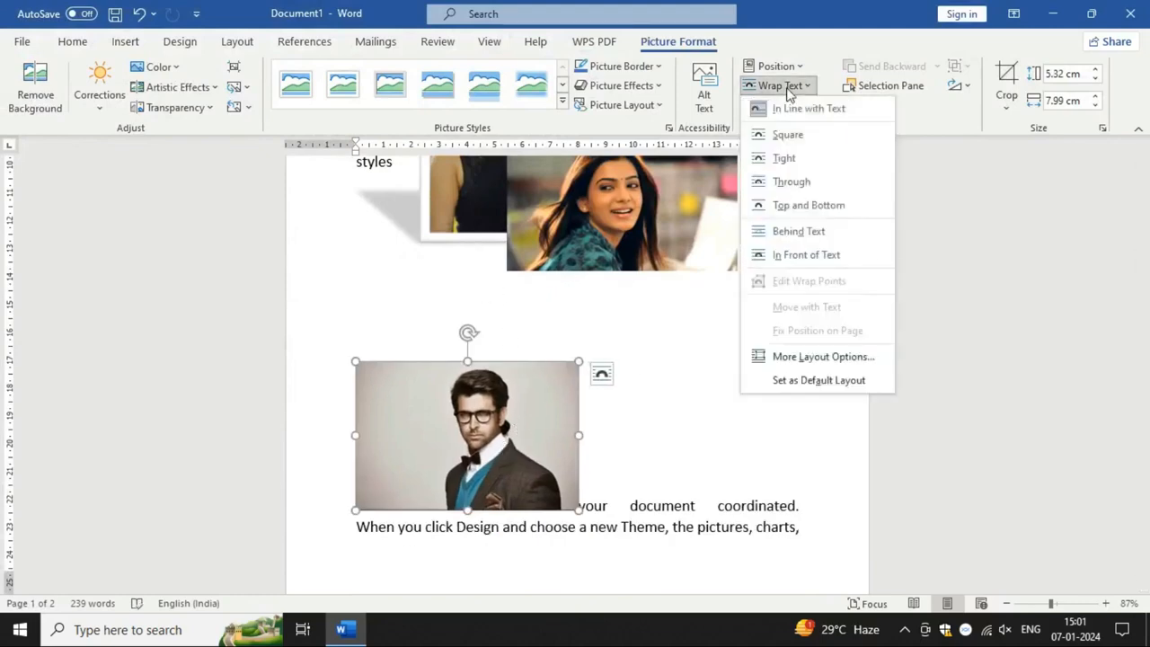
{"action": "left_click", "coordinate": [799, 158]}
{"action": "scroll", "coordinate": [414, 506], "scroll_direction": "up", "scroll_amount": 1}
{"action": "left_click_drag", "start_coordinate": [414, 505], "coordinate": [403, 313]}
{"action": "scroll", "coordinate": [585, 461], "scroll_direction": "up", "scroll_amount": 2}
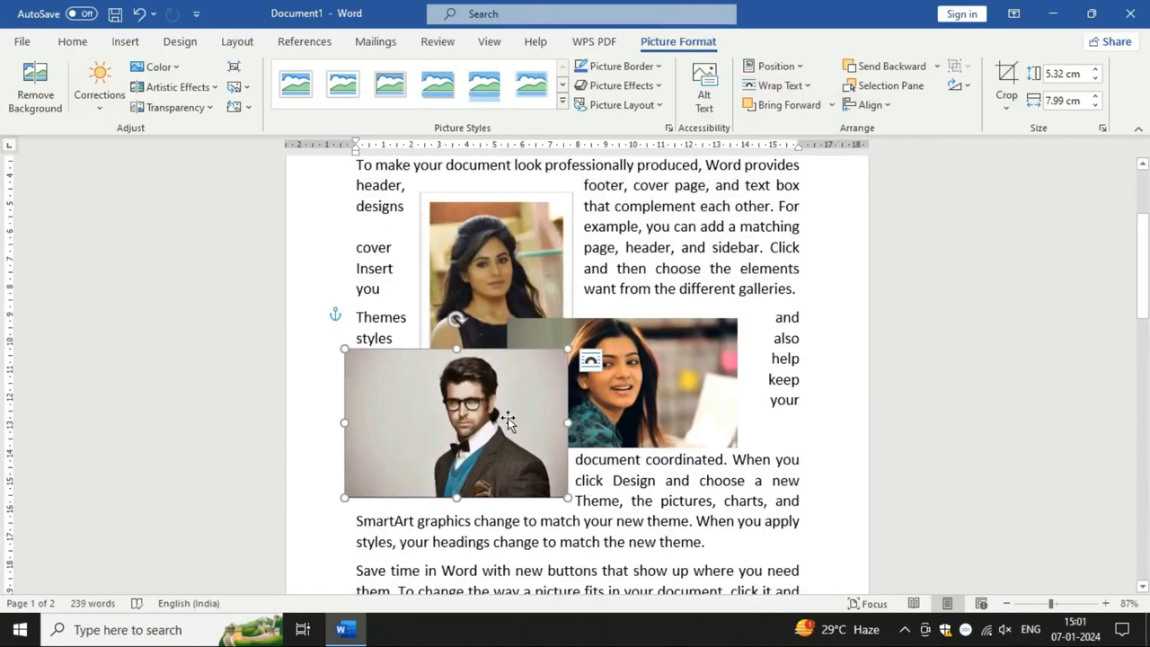
Step: Send the picture of the man to the back of the other two pictures and bring it to the front again
{"action": "left_click", "coordinate": [937, 69]}
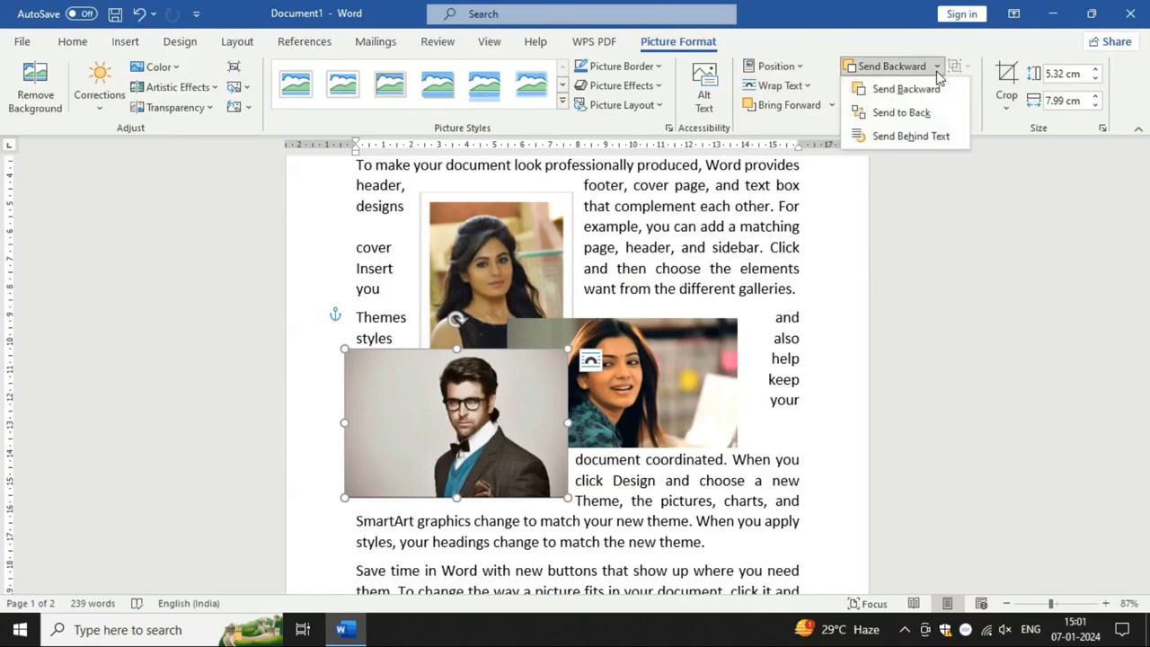
{"action": "left_click", "coordinate": [924, 112]}
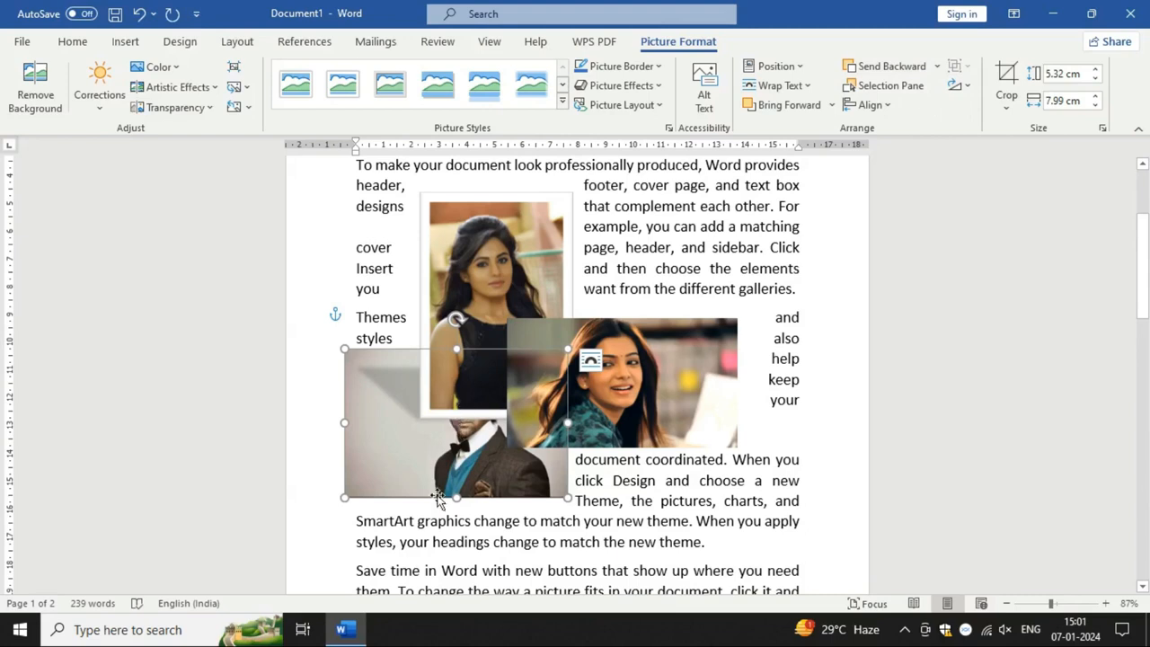
{"action": "left_click", "coordinate": [832, 106]}
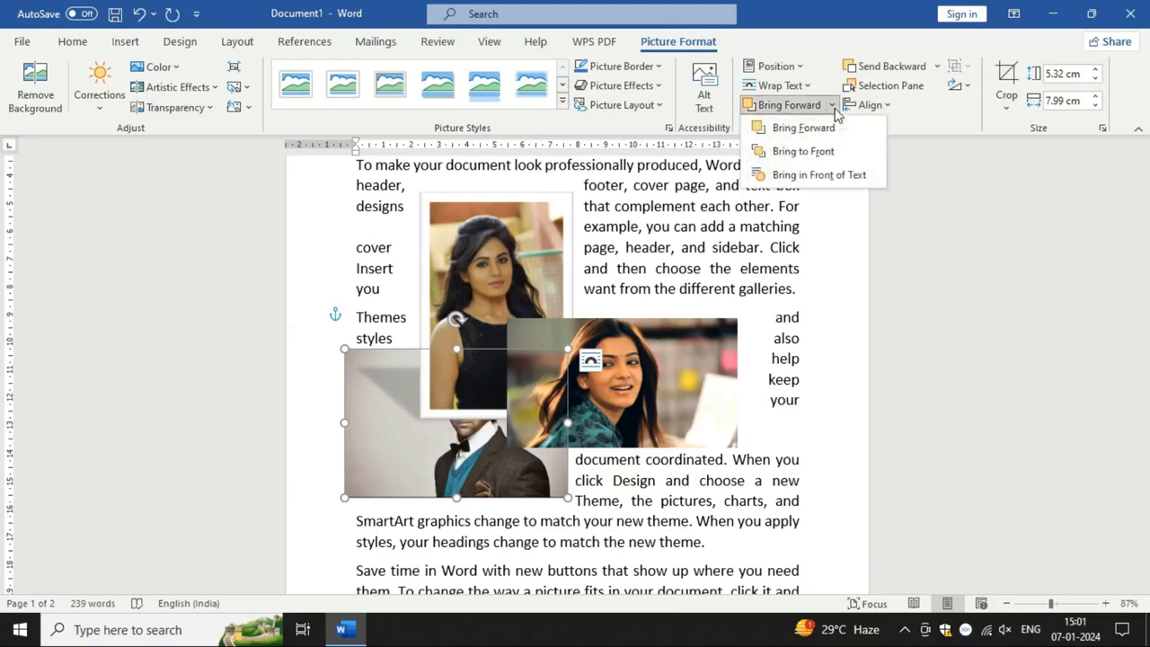
{"action": "left_click", "coordinate": [803, 151]}
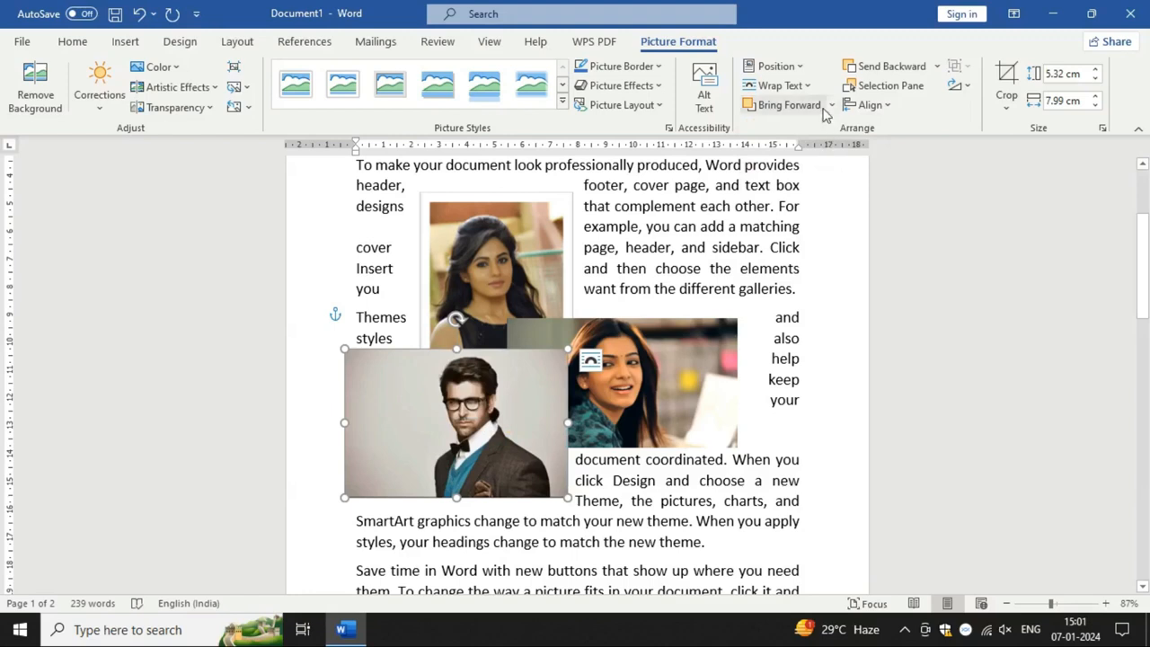
Step: Send the picture of the man backward by one level and bring it forward by one level again
{"action": "left_click", "coordinate": [832, 105]}
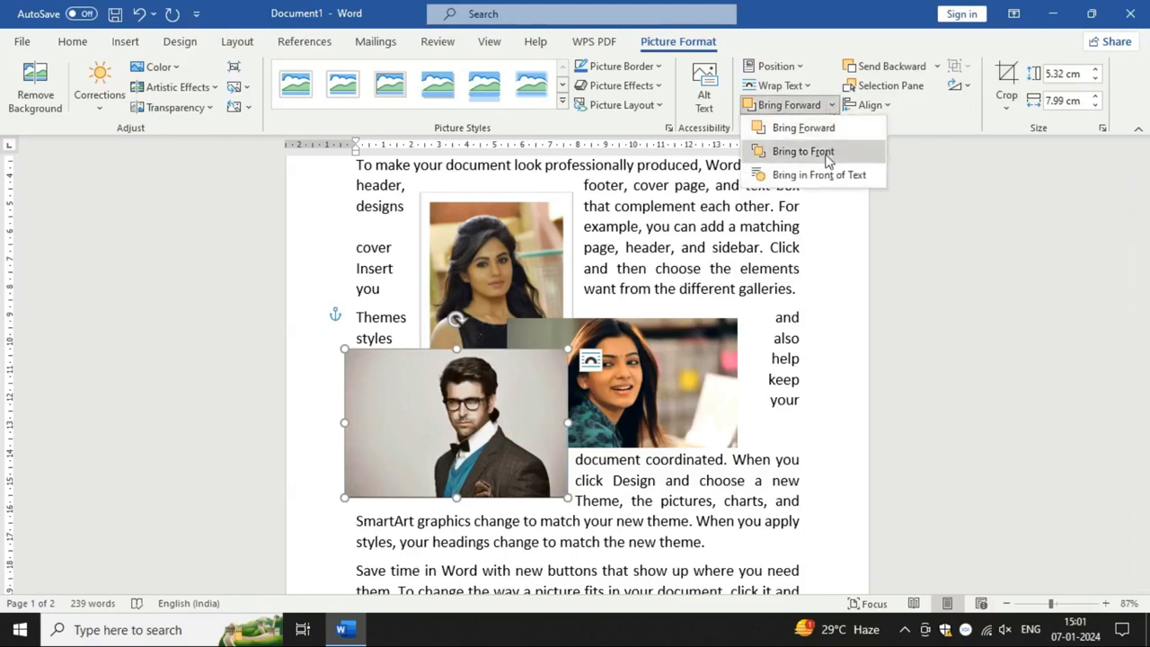
{"action": "left_click", "coordinate": [950, 191]}
{"action": "left_click", "coordinate": [937, 67]}
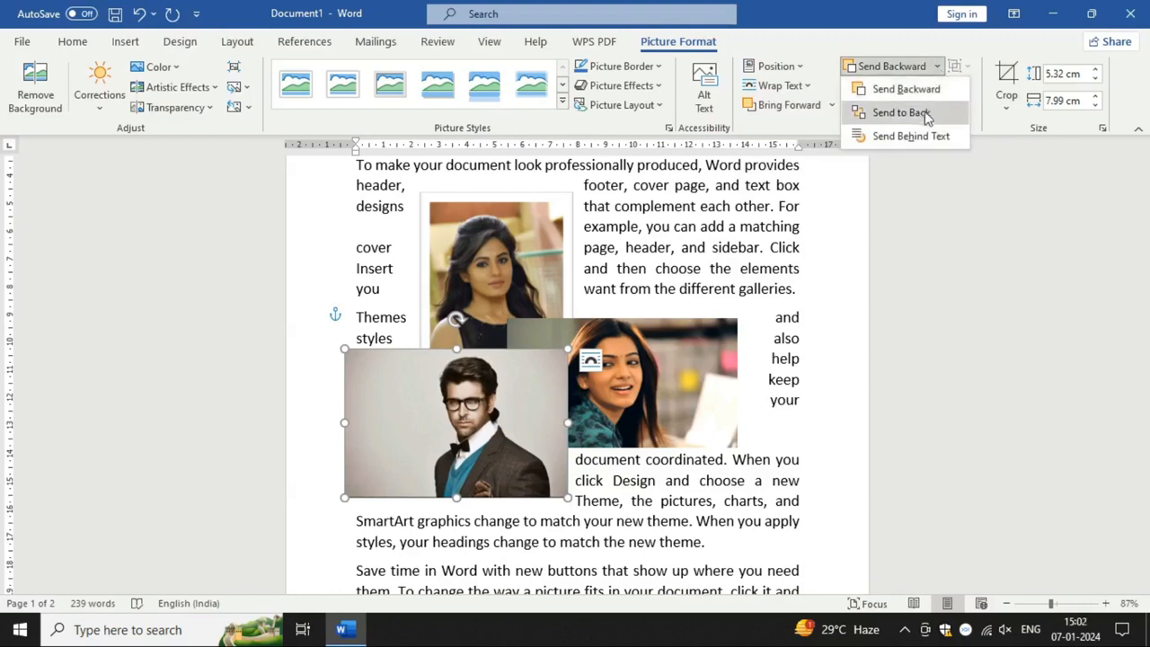
{"action": "left_click", "coordinate": [738, 538]}
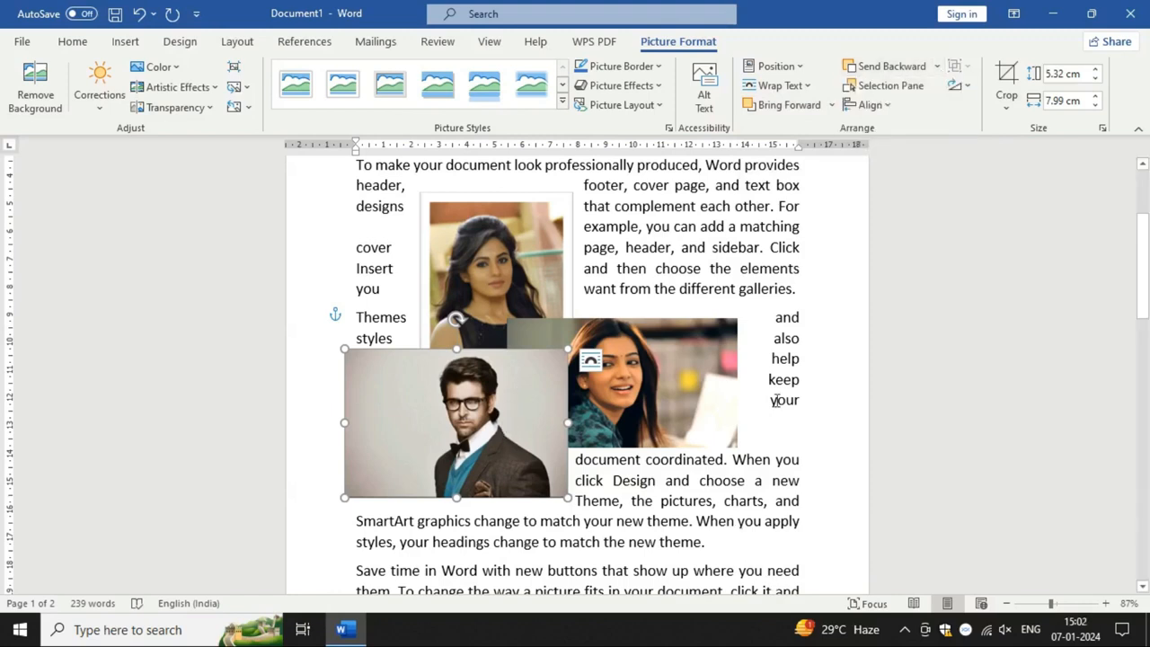
{"action": "left_click", "coordinate": [873, 70]}
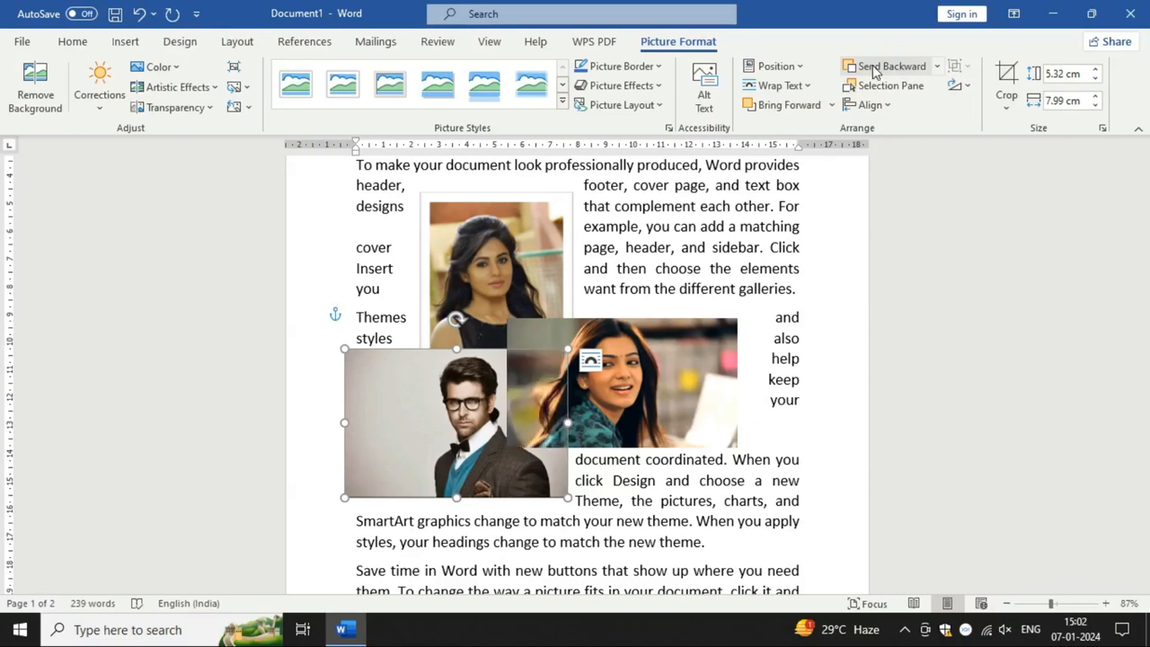
{"action": "left_click", "coordinate": [788, 106]}
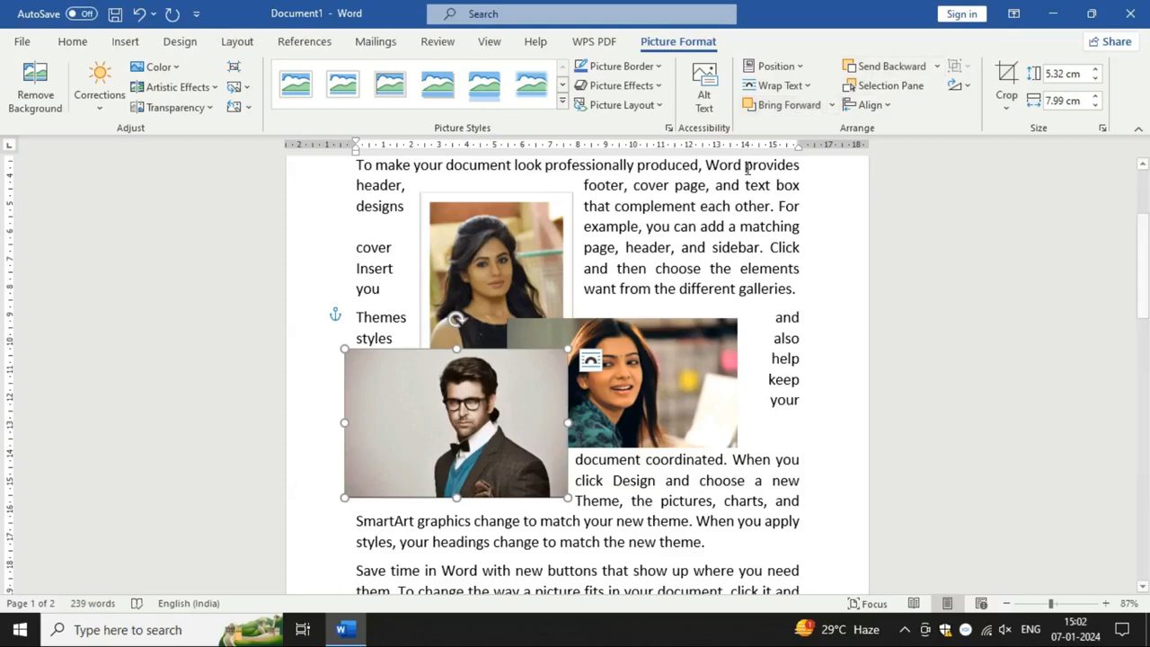
Step: Move the man's picture below the other two, across the third and fourth paragraphs, and enlarge it to about 7.43 cm by 11.16 cm
{"action": "scroll", "coordinate": [778, 187], "scroll_direction": "down", "scroll_amount": 2}
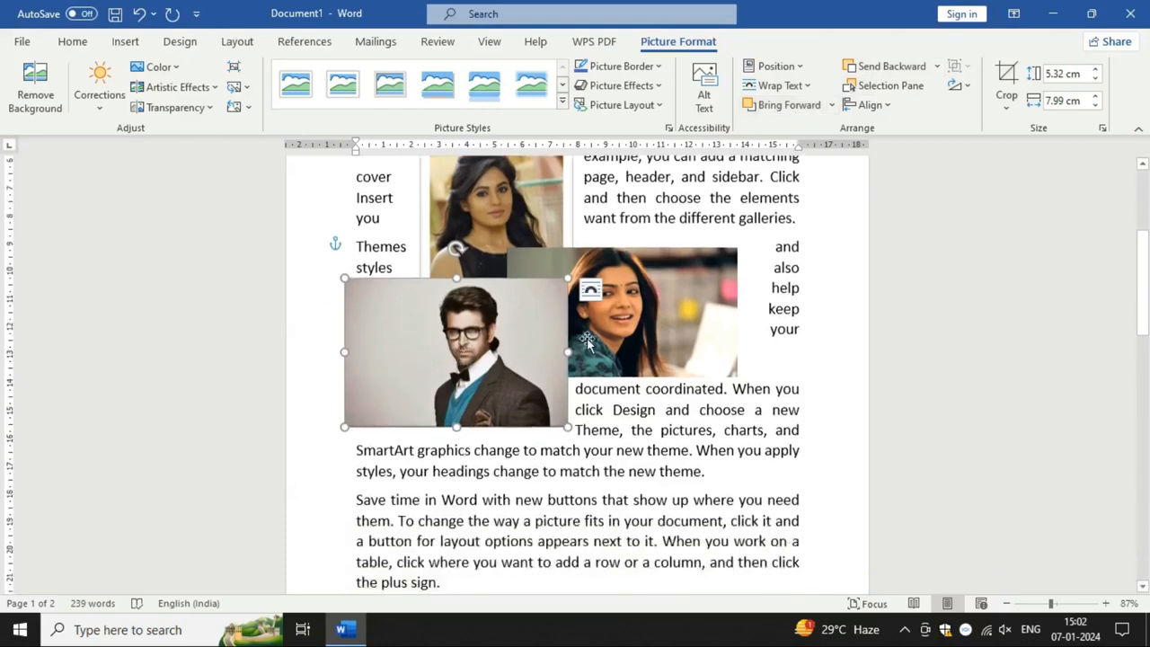
{"action": "left_click_drag", "start_coordinate": [491, 377], "coordinate": [609, 505]}
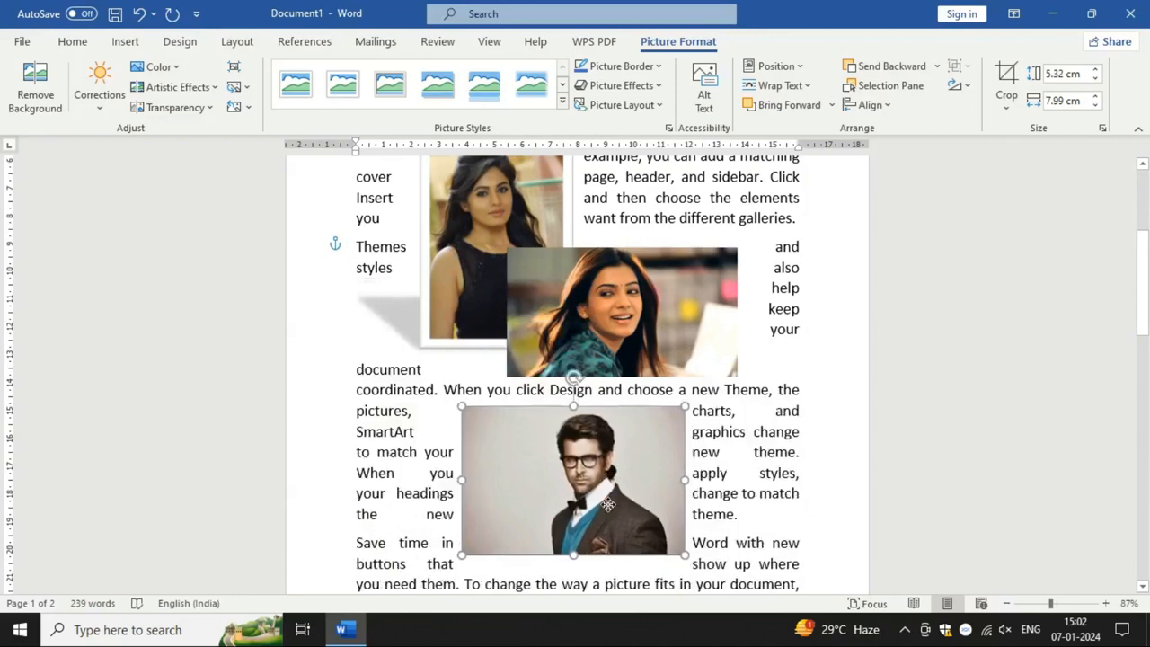
{"action": "scroll", "coordinate": [608, 485], "scroll_direction": "down", "scroll_amount": 2}
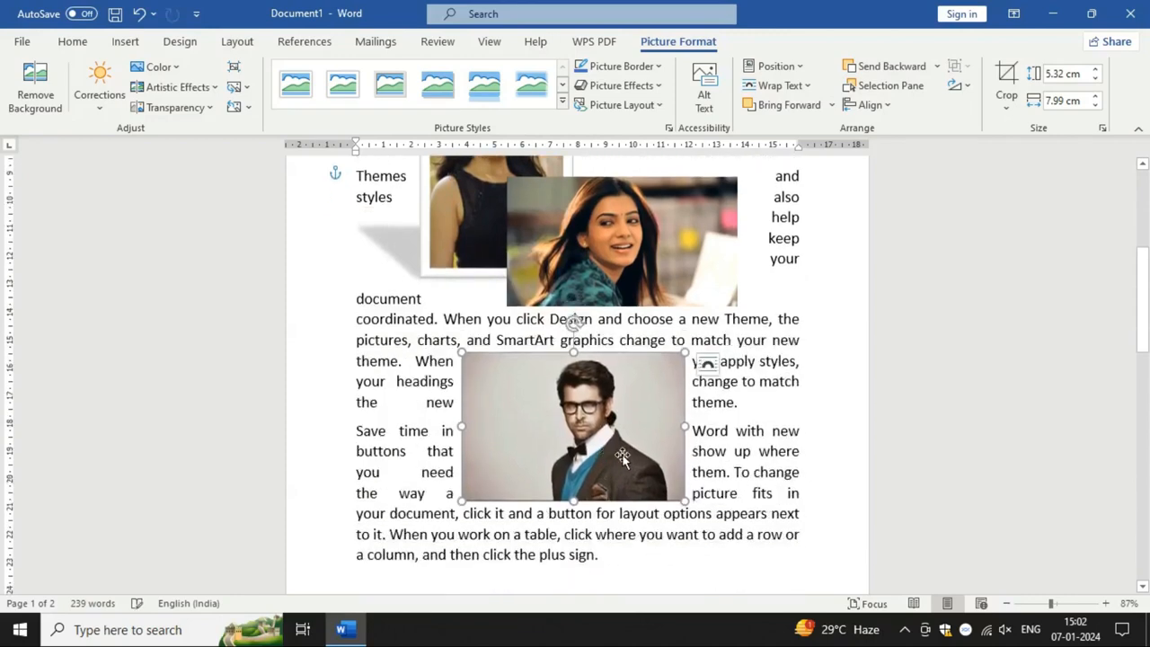
{"action": "left_click_drag", "start_coordinate": [684, 500], "coordinate": [772, 555]}
{"action": "left_click_drag", "start_coordinate": [569, 470], "coordinate": [553, 468]}
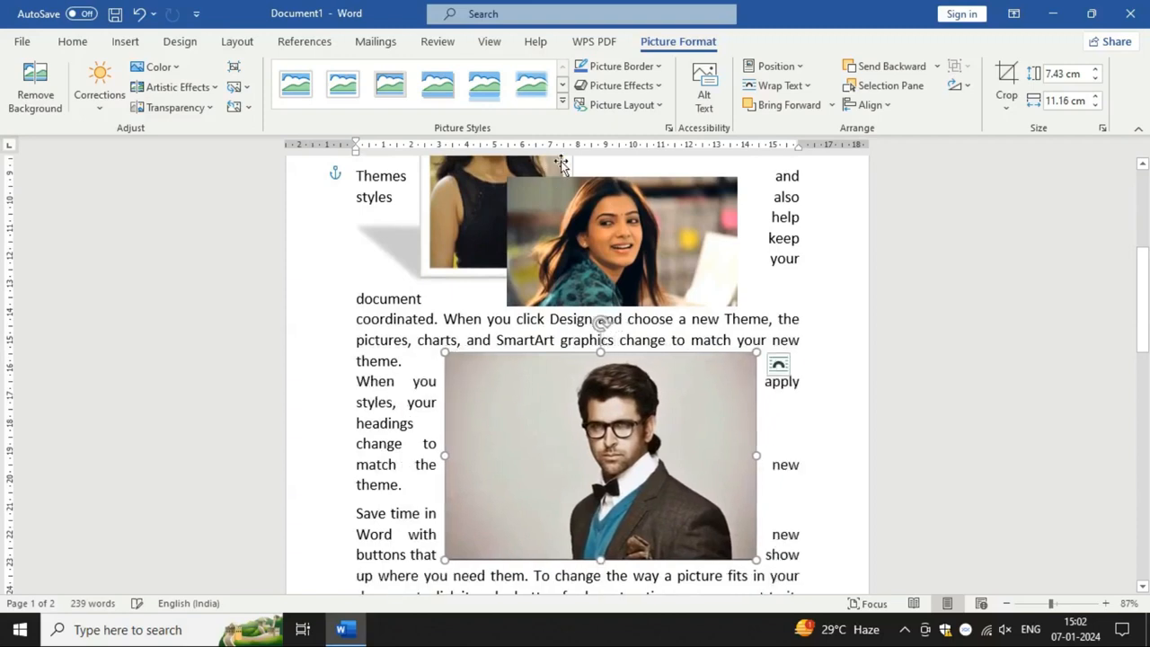
Step: Apply the white snipped-diagonal-corner picture style to the picture of the man and leave that picture selected
{"action": "left_click", "coordinate": [562, 105]}
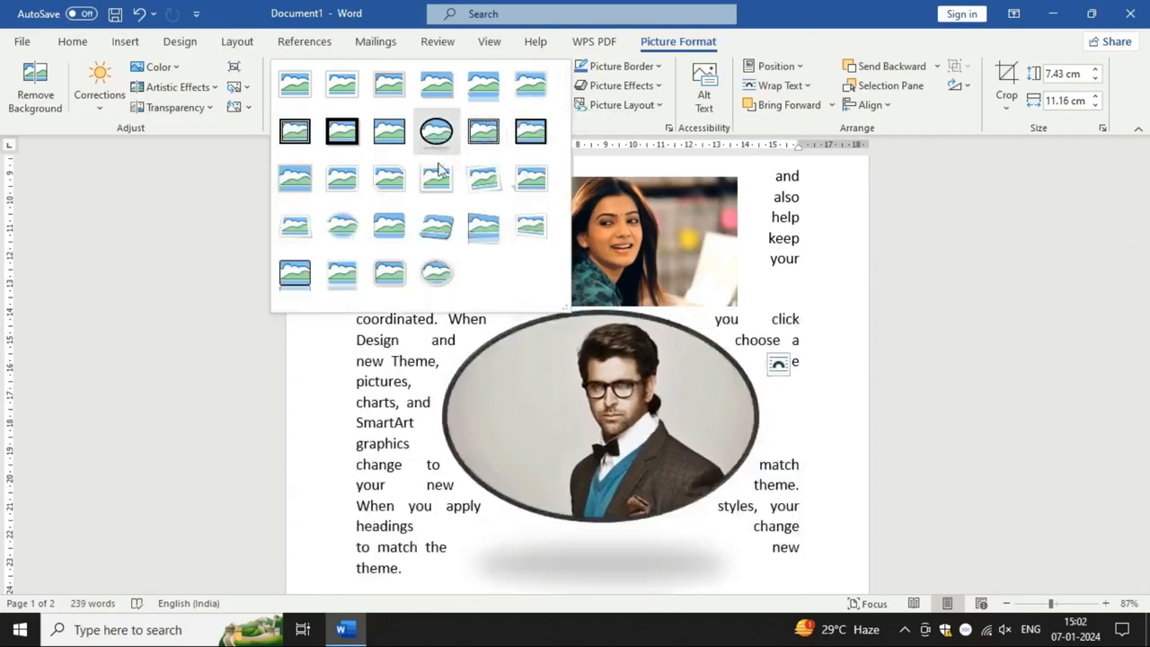
{"action": "left_click", "coordinate": [403, 184]}
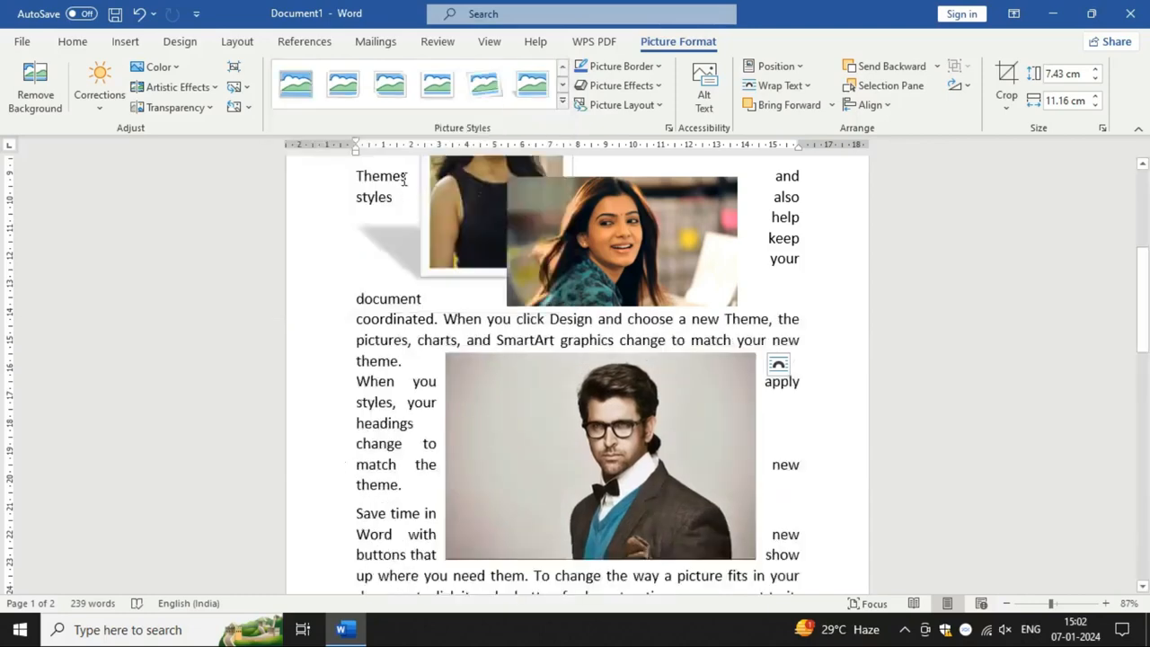
{"action": "scroll", "coordinate": [692, 303], "scroll_direction": "up", "scroll_amount": 2}
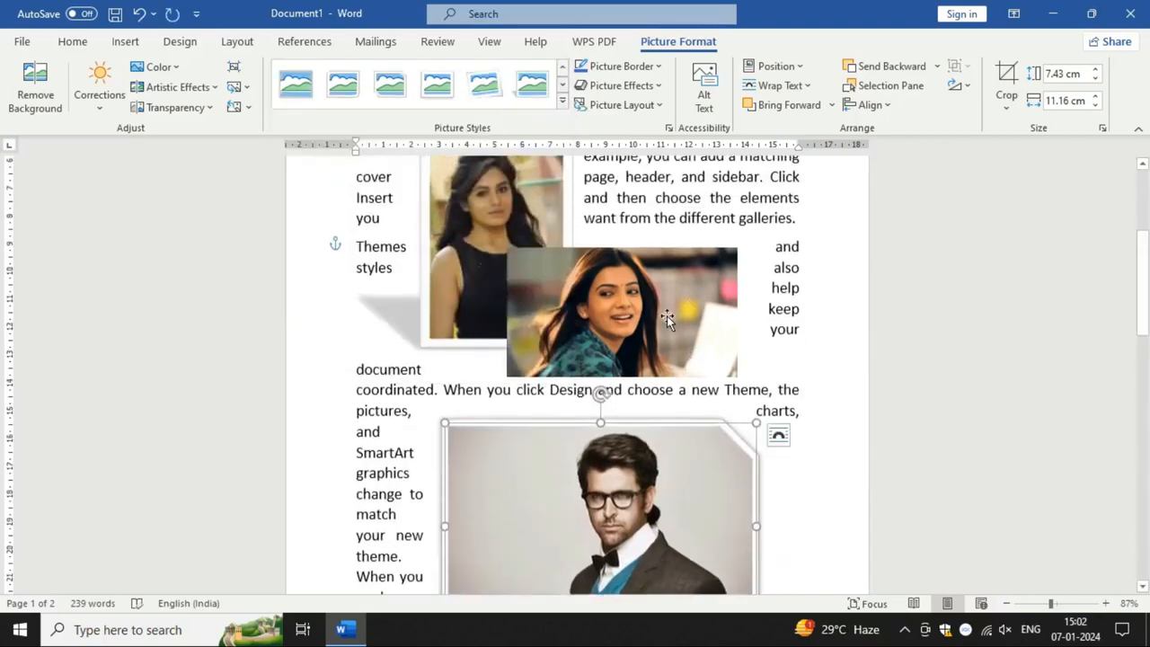
{"action": "left_click", "coordinate": [666, 315]}
{"action": "scroll", "coordinate": [669, 543], "scroll_direction": "down", "scroll_amount": 2}
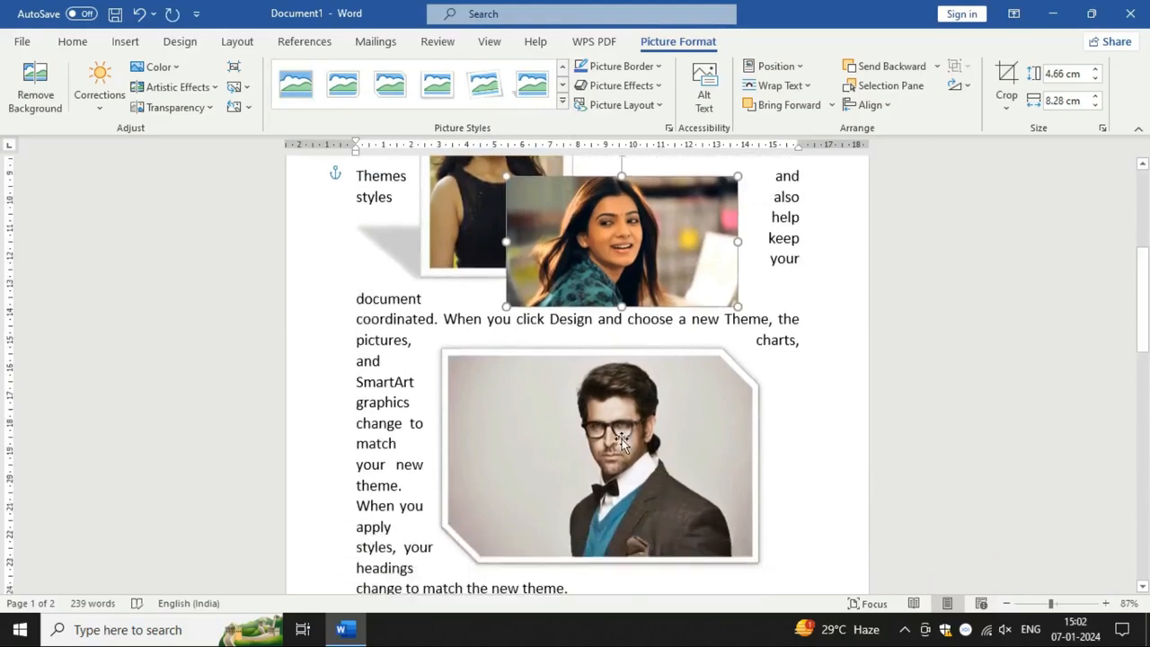
{"action": "left_click", "coordinate": [521, 364]}
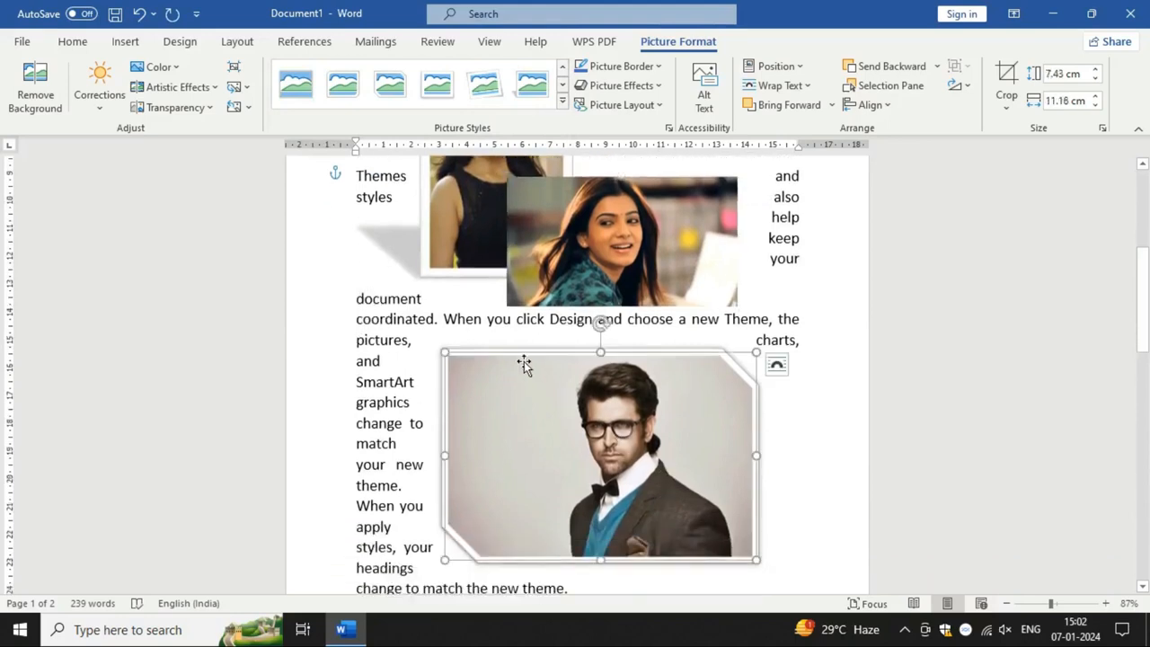
Step: Give the man's picture a yellow border, and remove its outline again
{"action": "left_click", "coordinate": [658, 68]}
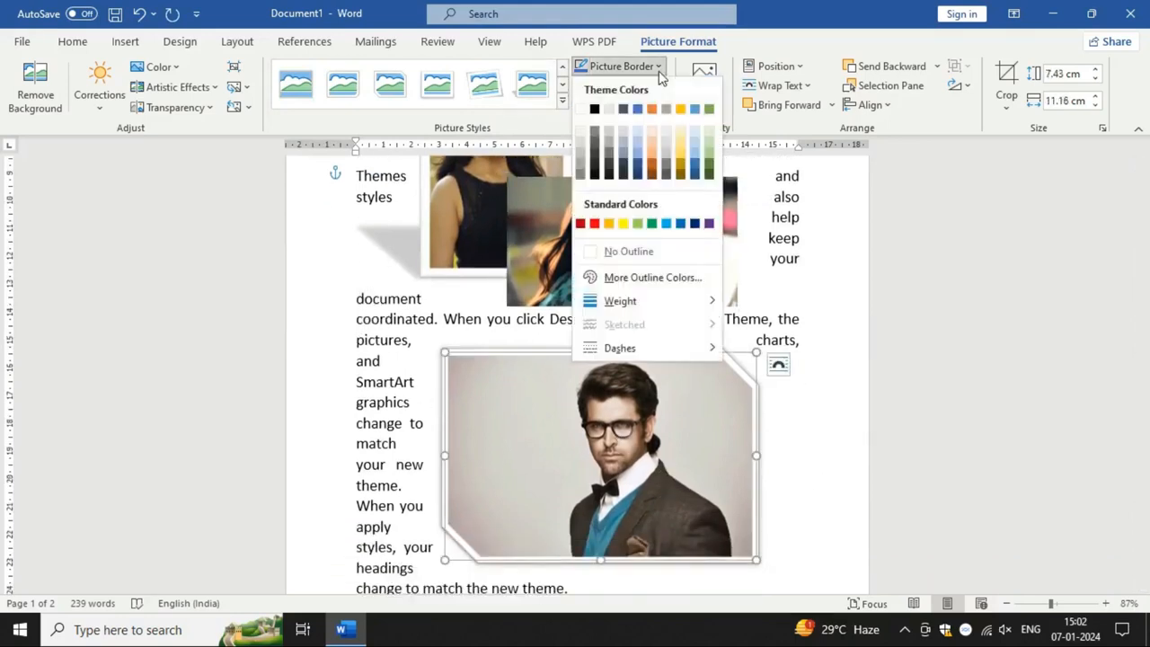
{"action": "left_click", "coordinate": [623, 222]}
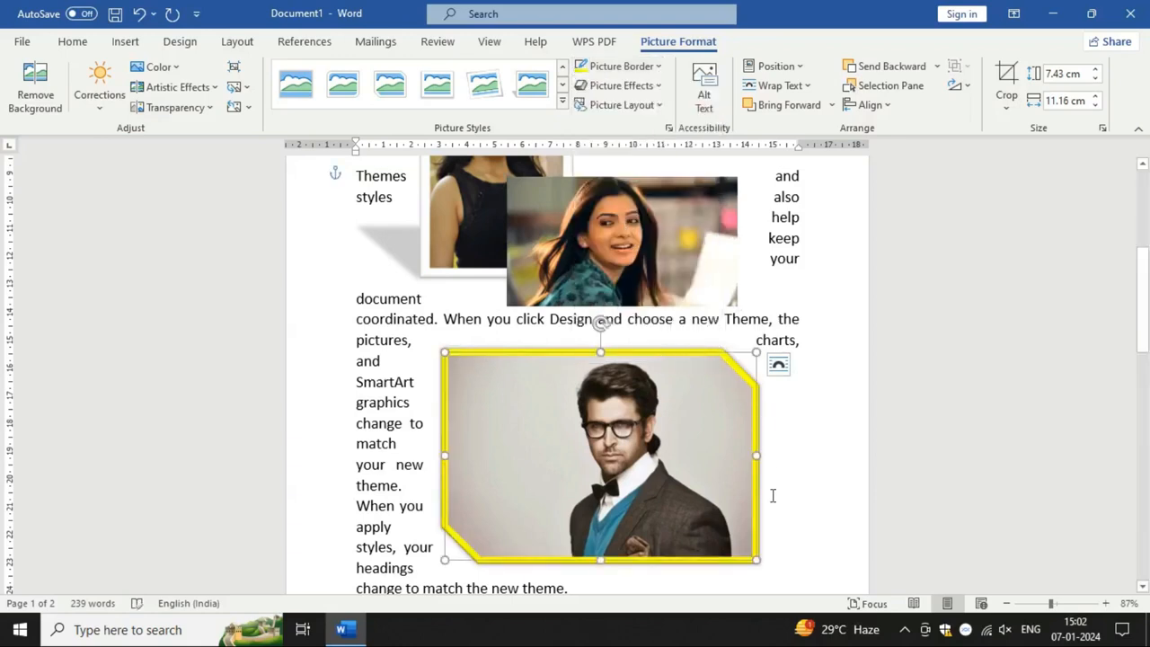
{"action": "left_click", "coordinate": [642, 70]}
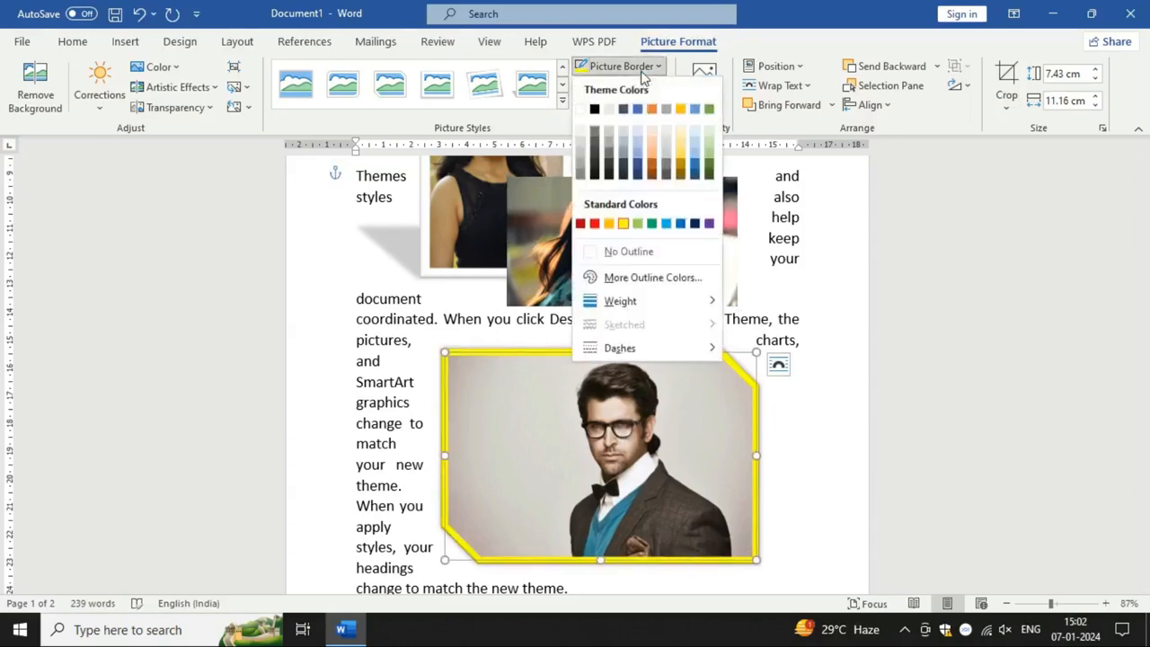
{"action": "left_click", "coordinate": [624, 254]}
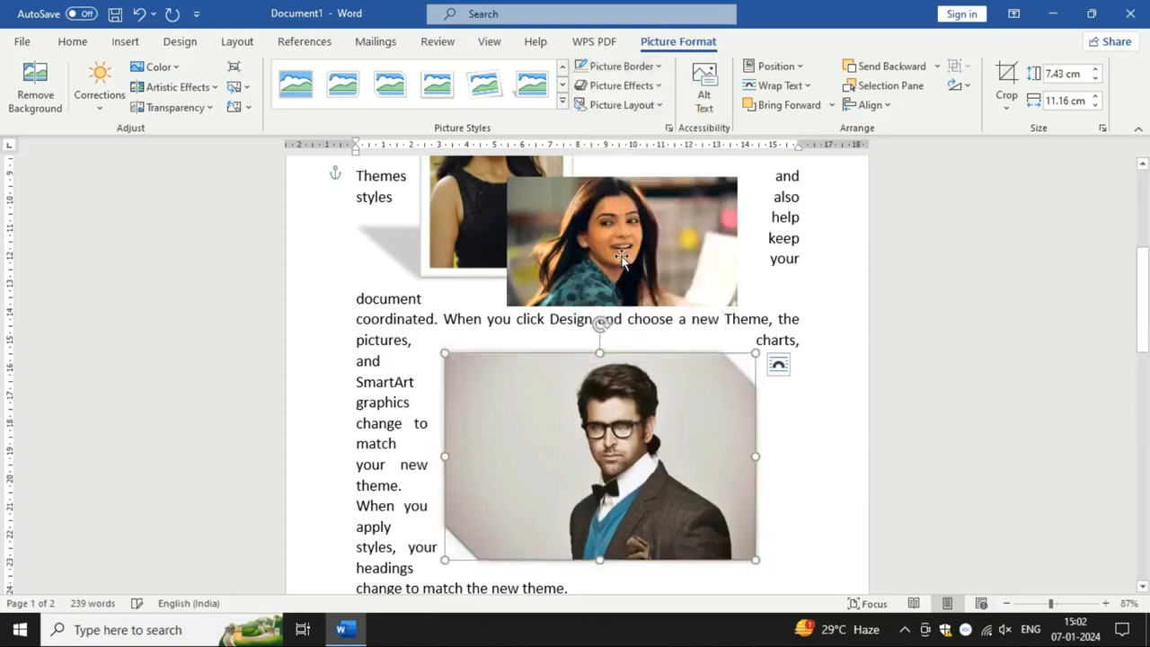
Step: Give the man's picture a red border 1 pt thick, and remove its outline again
{"action": "left_click", "coordinate": [642, 69]}
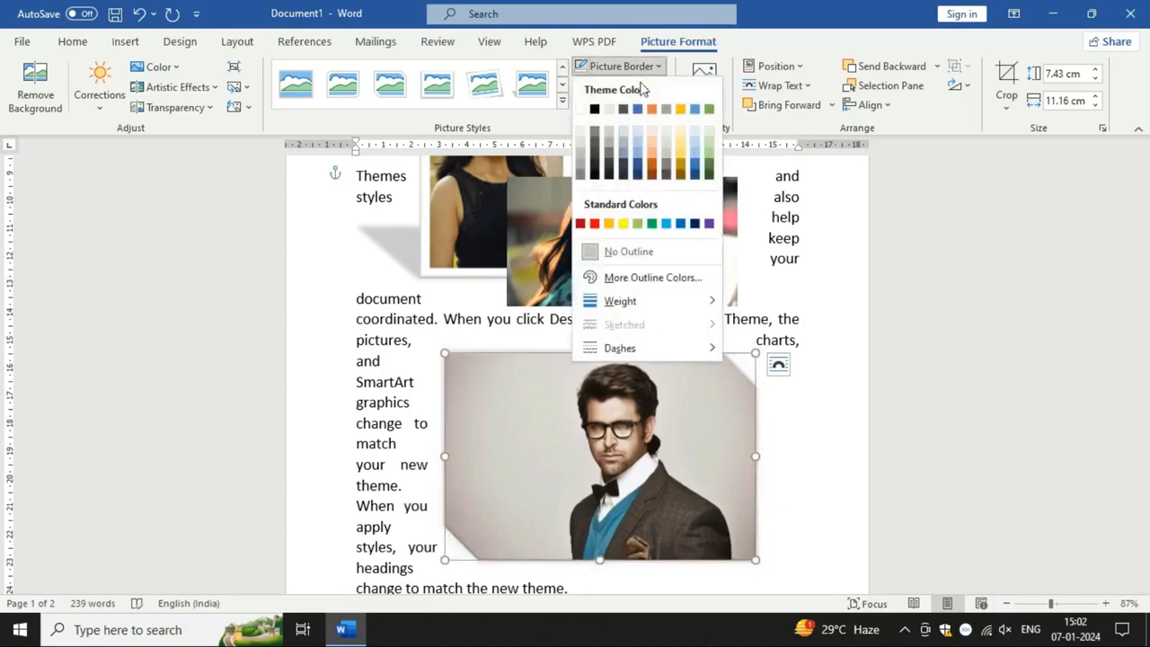
{"action": "left_click", "coordinate": [595, 224]}
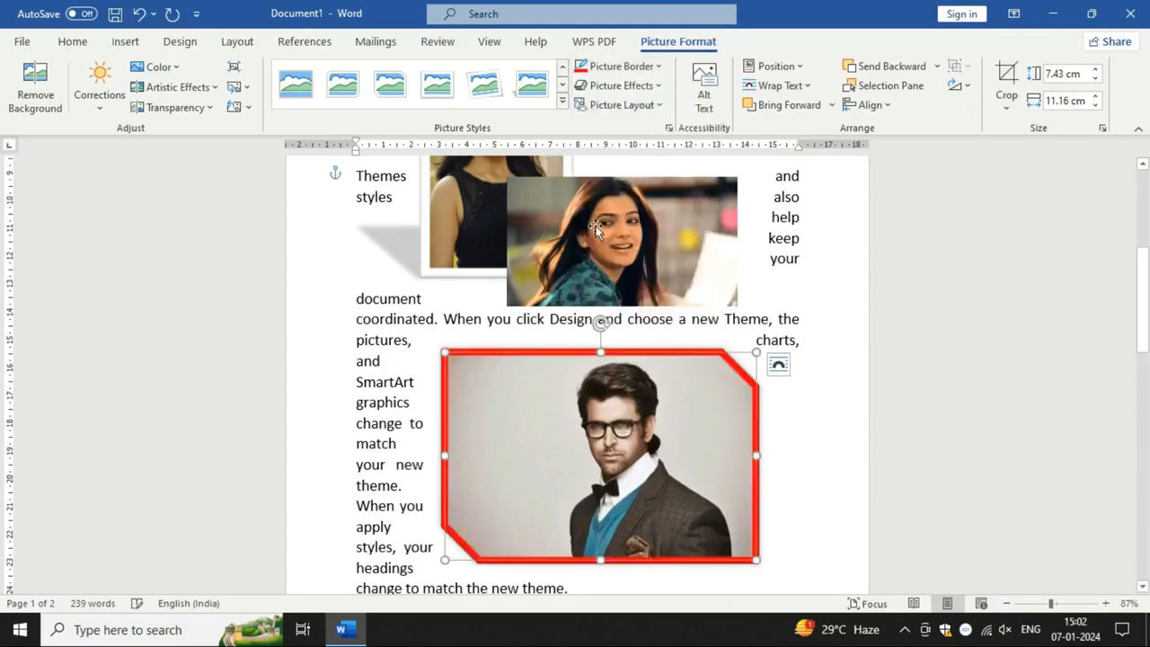
{"action": "left_click", "coordinate": [653, 72]}
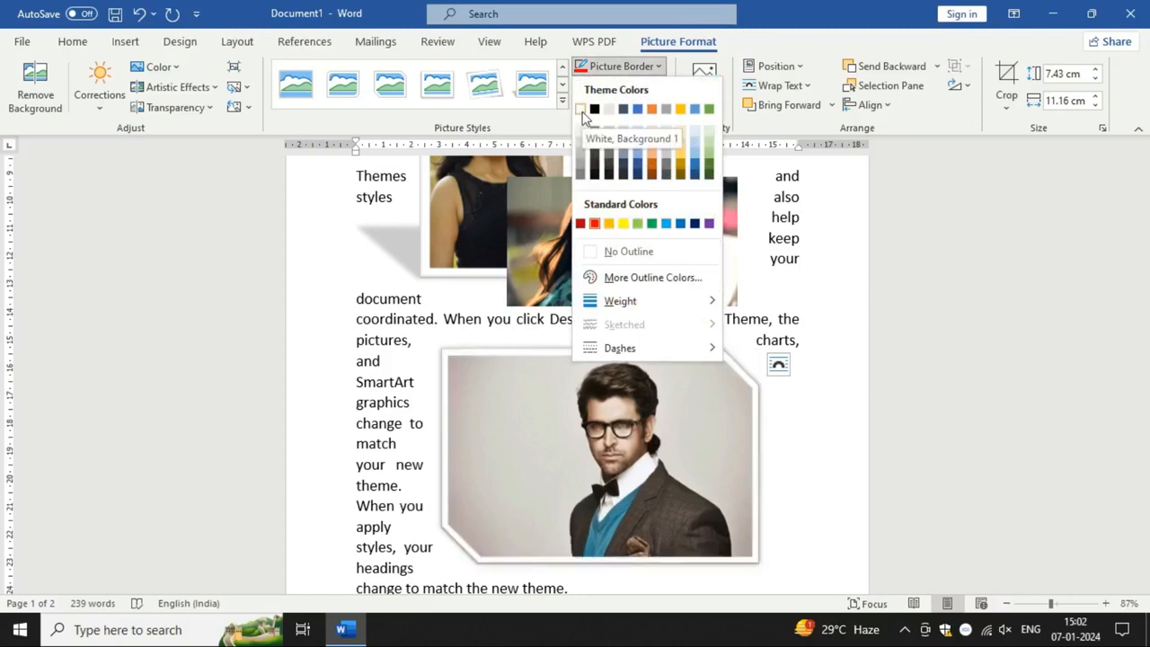
{"action": "mouse_move", "coordinate": [693, 304]}
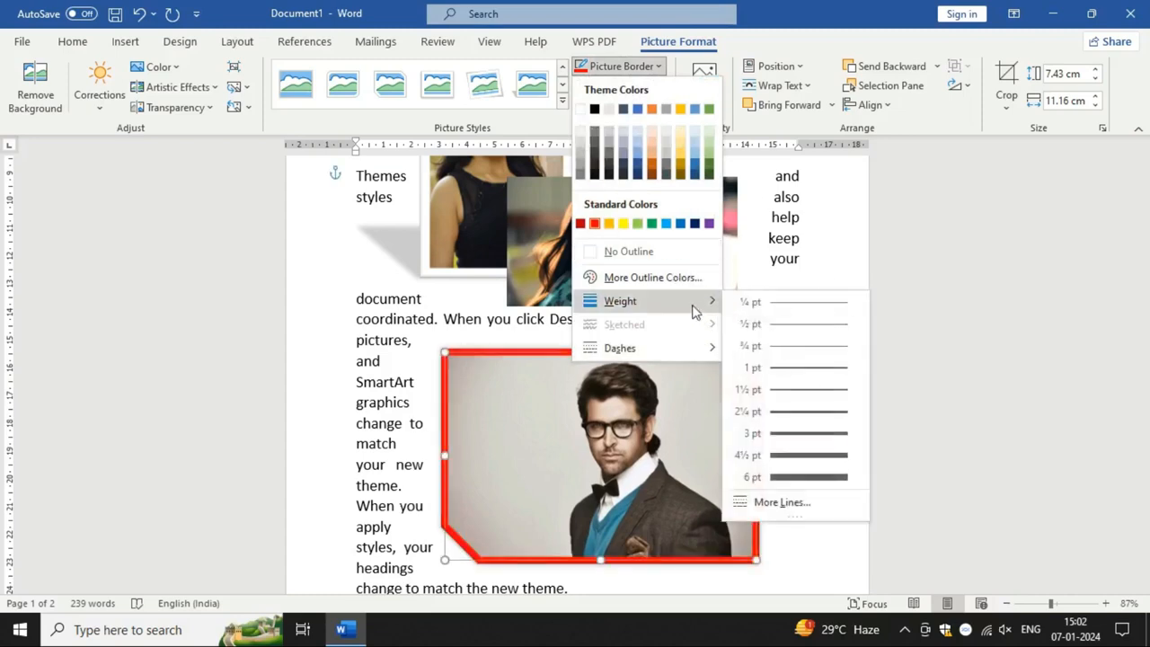
{"action": "left_click", "coordinate": [813, 375]}
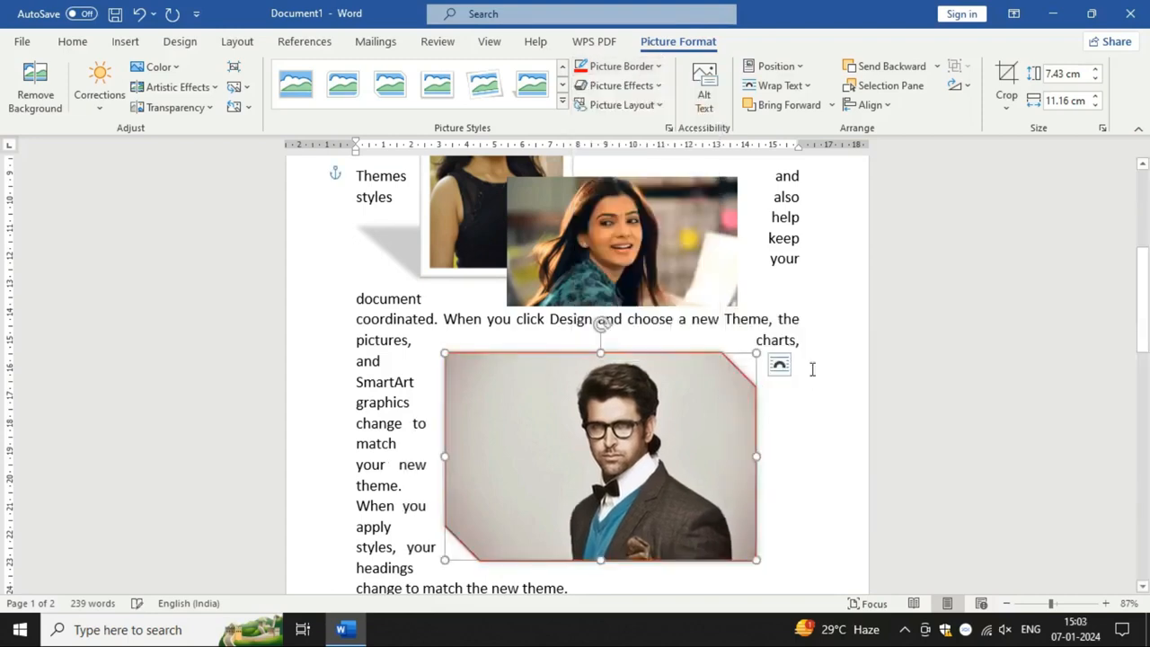
{"action": "left_click", "coordinate": [655, 68]}
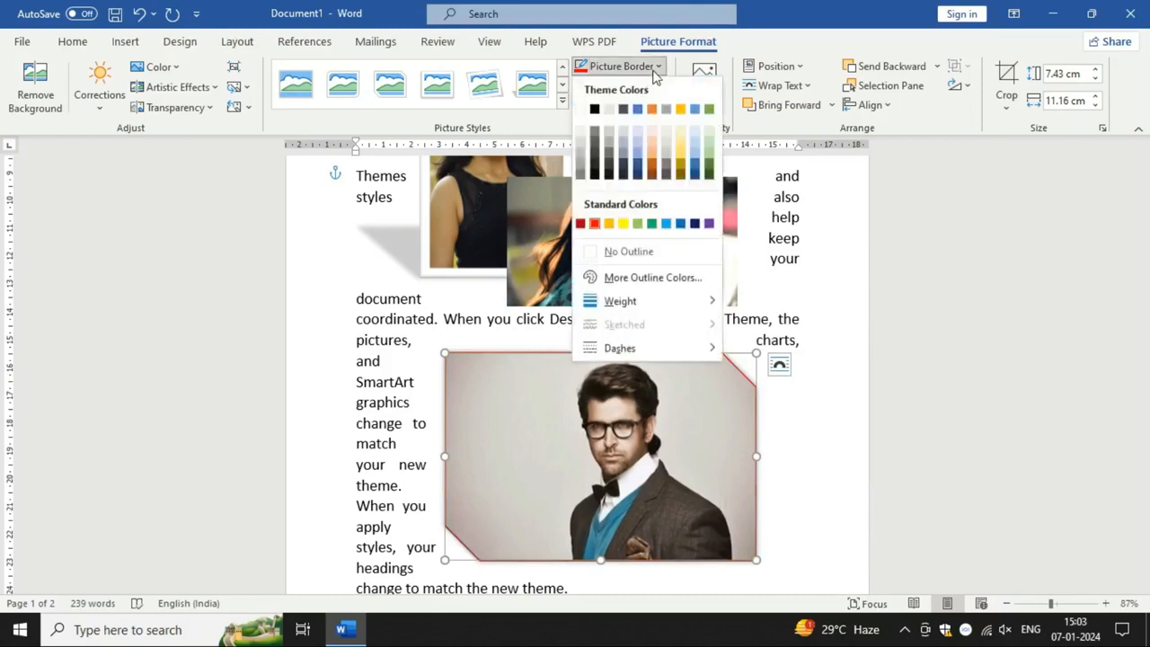
{"action": "left_click", "coordinate": [632, 252]}
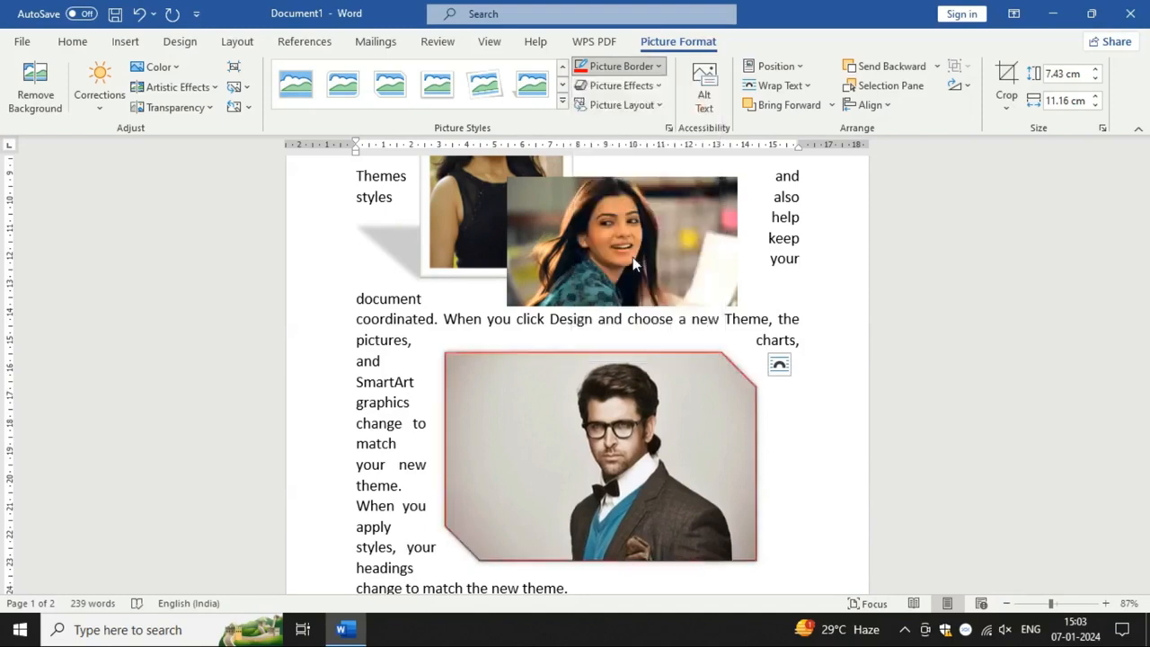
Step: Give the man's picture a red border 6 pt thick, and shift the picture slightly toward the page's left margin
{"action": "left_click", "coordinate": [616, 68]}
{"action": "left_click", "coordinate": [594, 221]}
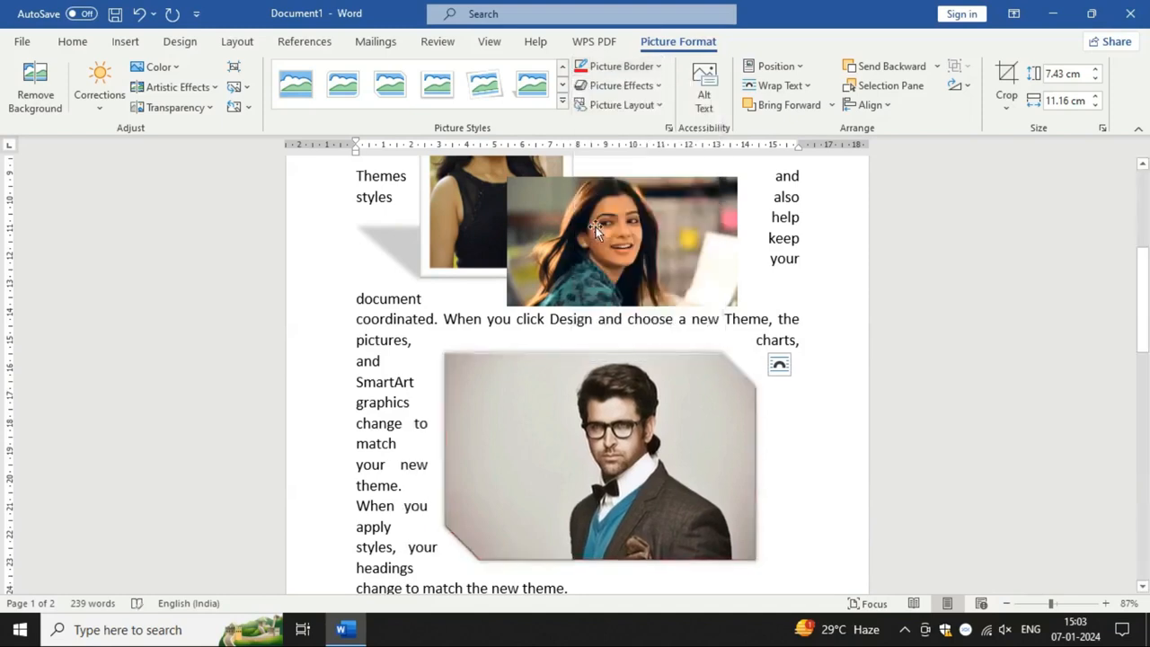
{"action": "left_click", "coordinate": [620, 67]}
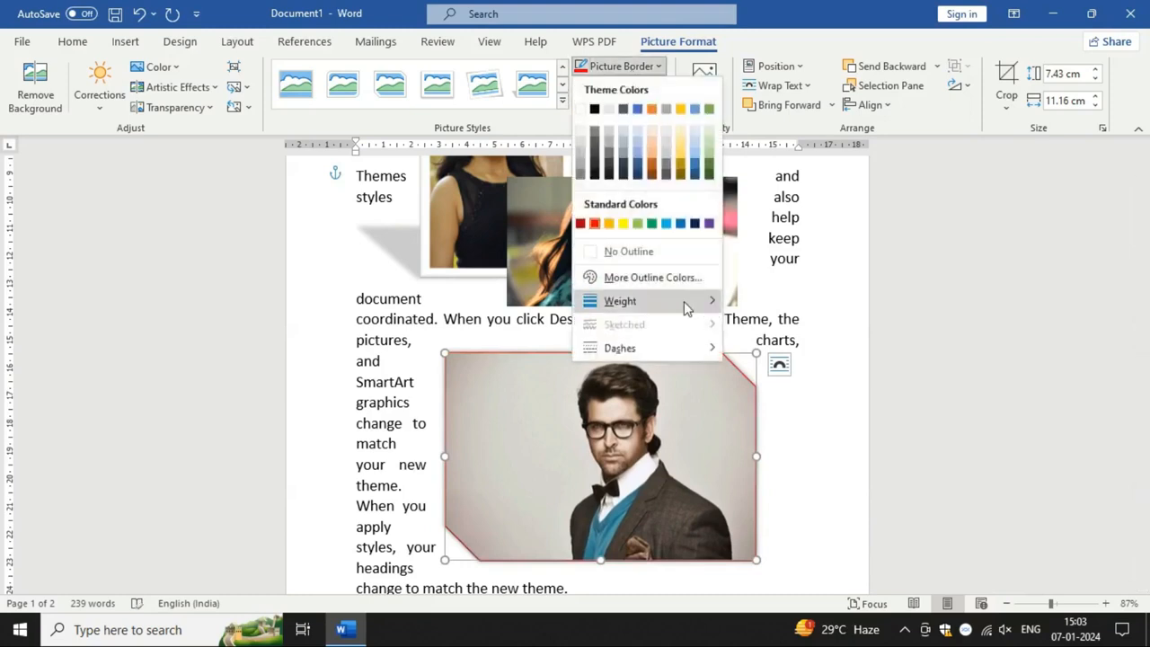
{"action": "mouse_move", "coordinate": [685, 303]}
{"action": "left_click", "coordinate": [836, 476]}
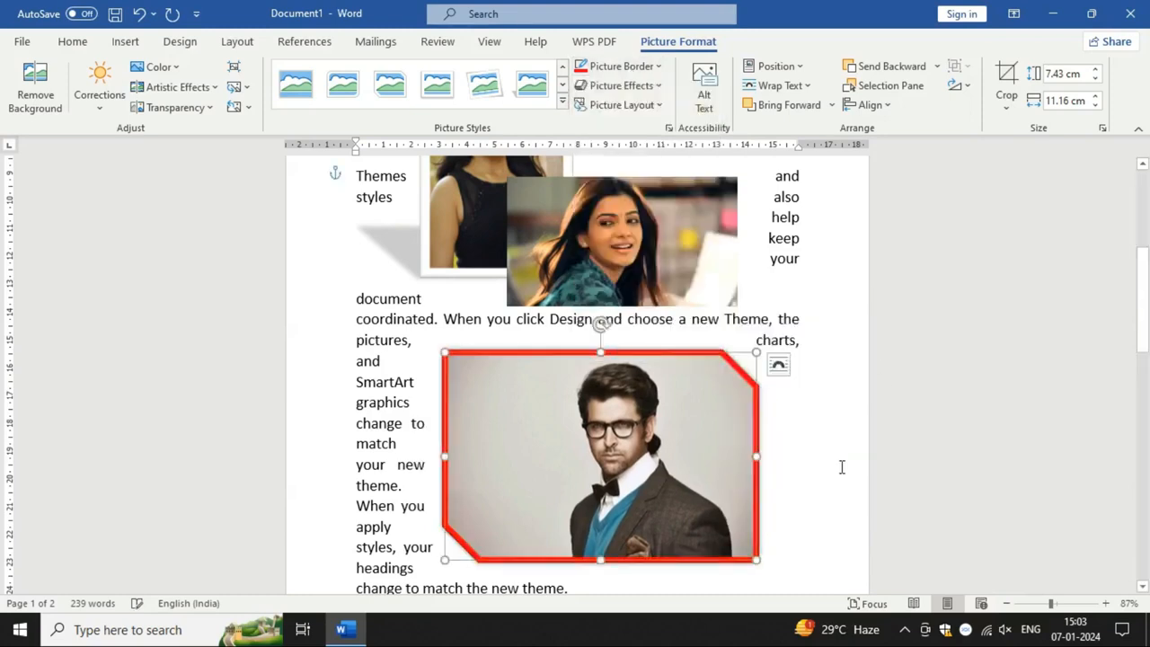
{"action": "left_click_drag", "start_coordinate": [619, 434], "coordinate": [609, 433]}
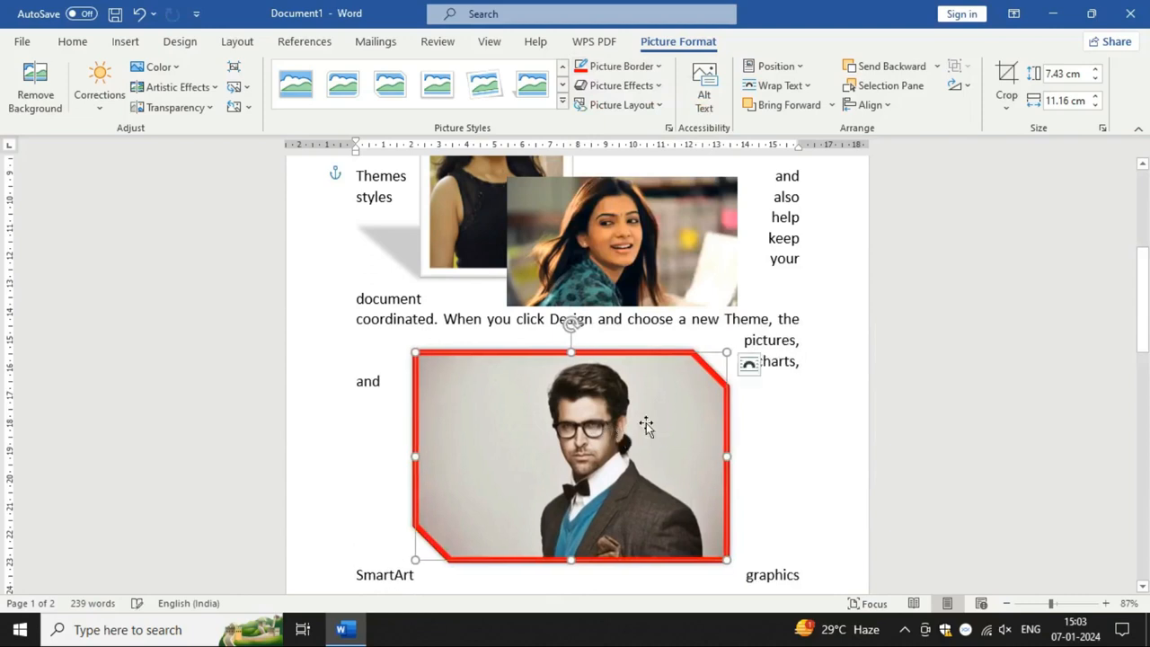
Step: Apply the perspective shadow that falls below the object to the landscape picture of the smiling woman
{"action": "scroll", "coordinate": [656, 415], "scroll_direction": "up", "scroll_amount": 1}
{"action": "left_click", "coordinate": [653, 316]}
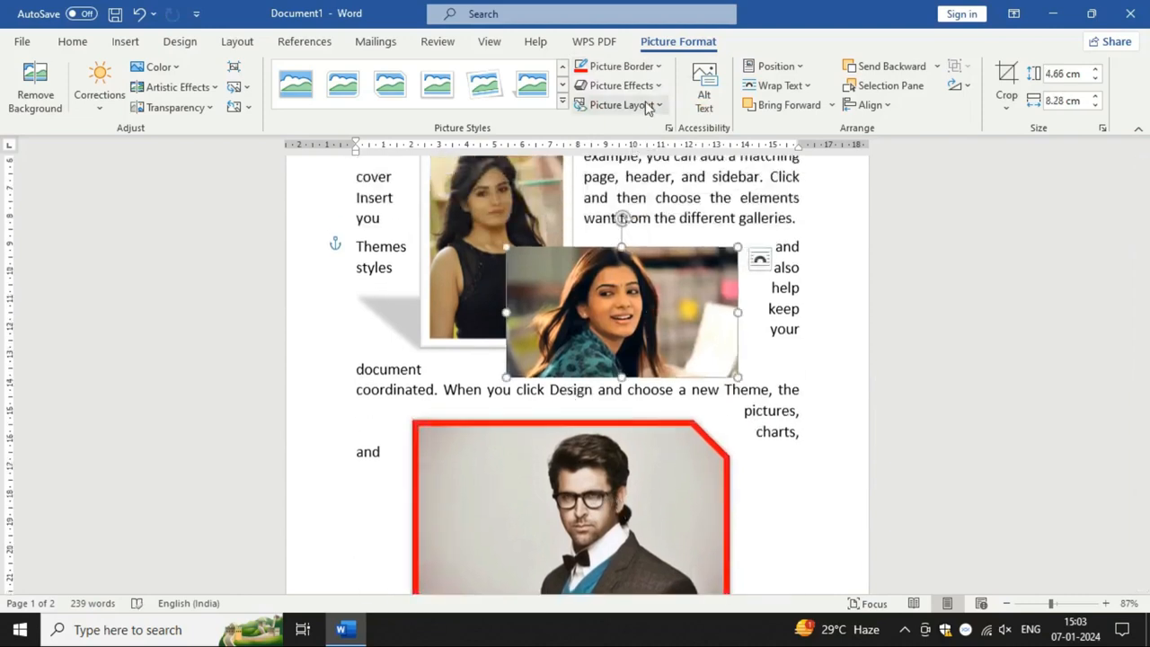
{"action": "left_click", "coordinate": [618, 86]}
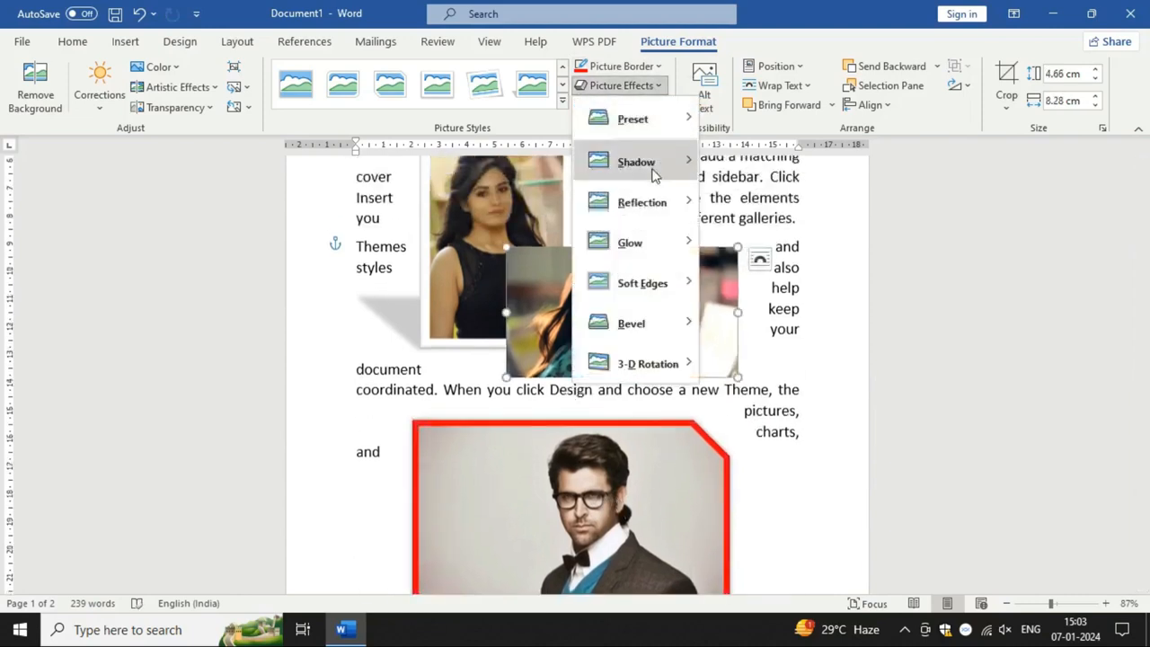
{"action": "mouse_move", "coordinate": [653, 172]}
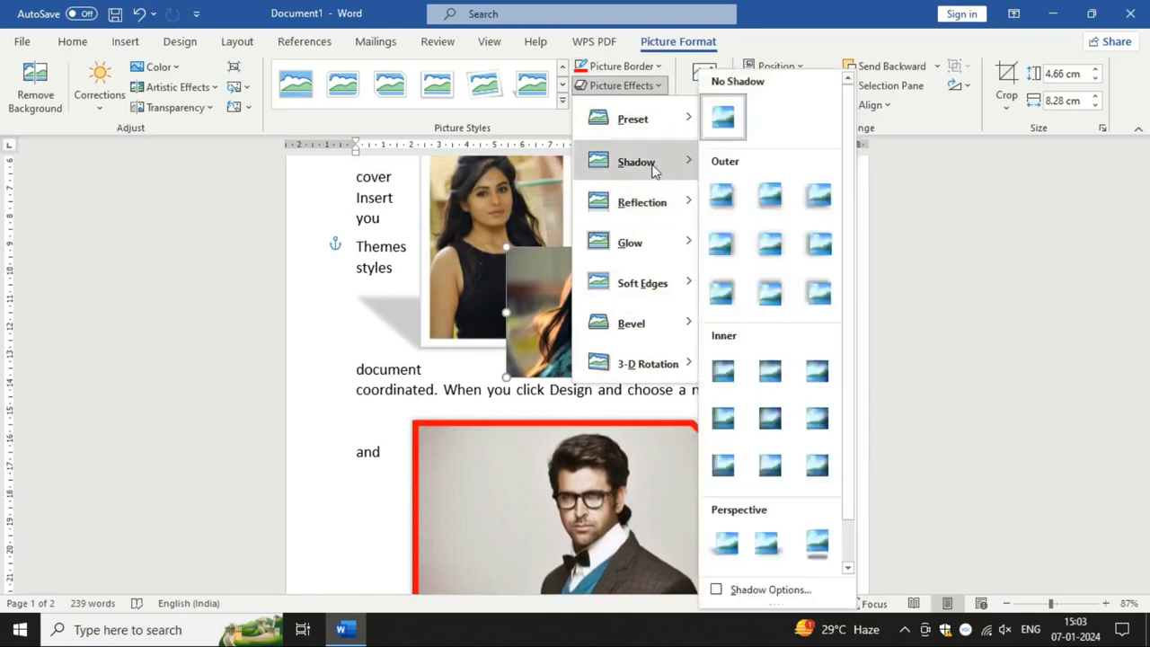
{"action": "scroll", "coordinate": [809, 409], "scroll_direction": "down", "scroll_amount": 1}
{"action": "left_click", "coordinate": [831, 509]}
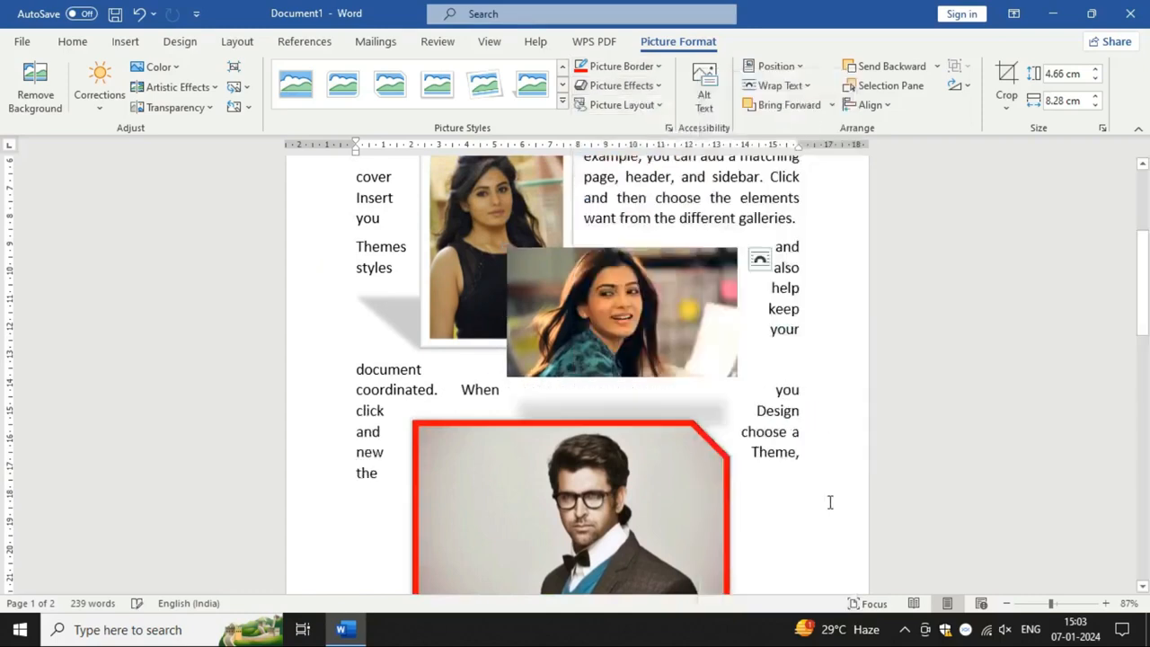
Step: Remove the shadow effect from the landscape picture of the smiling woman
{"action": "scroll", "coordinate": [773, 458], "scroll_direction": "down", "scroll_amount": 2}
{"action": "left_click", "coordinate": [673, 485]}
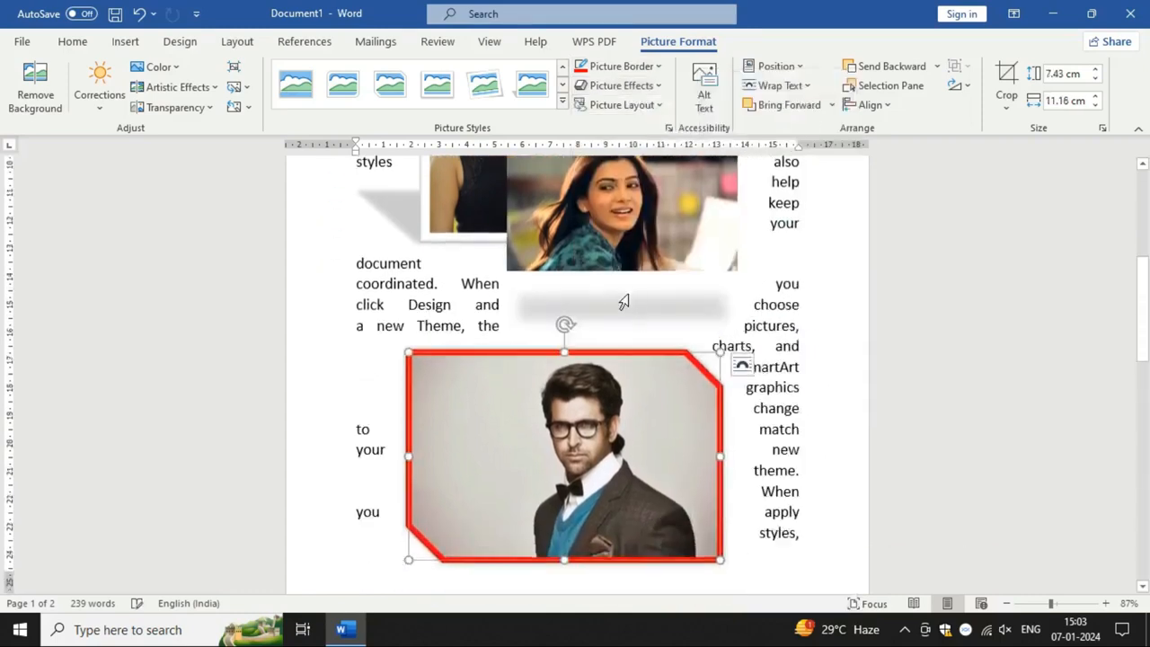
{"action": "left_click", "coordinate": [638, 250]}
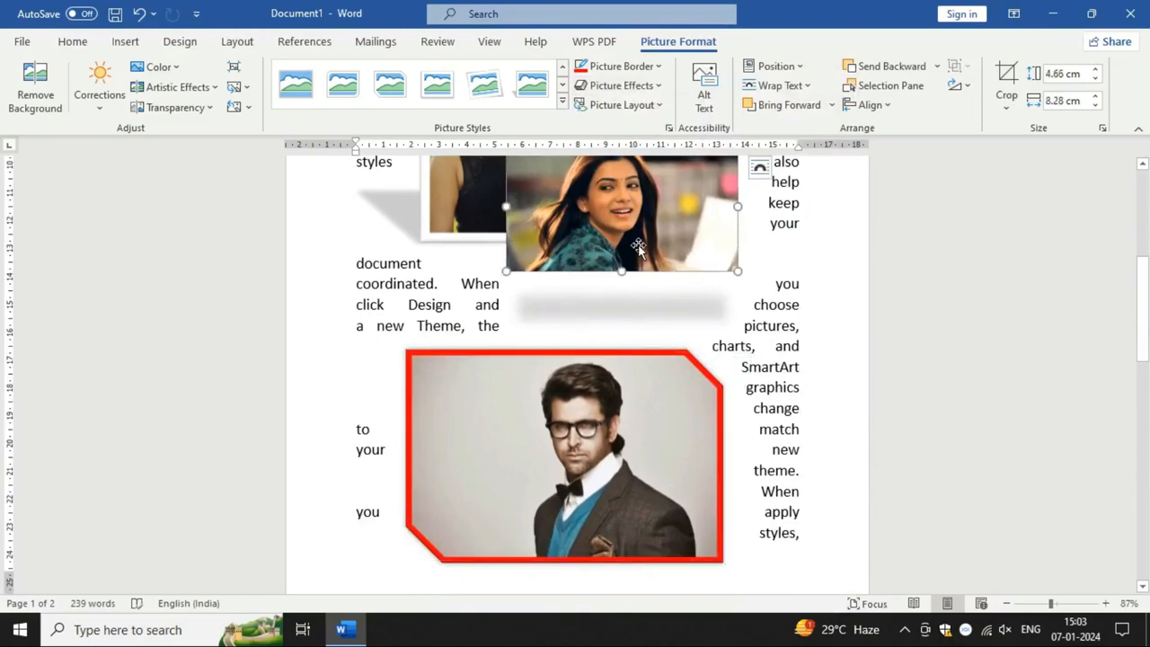
{"action": "left_click", "coordinate": [654, 85]}
{"action": "mouse_move", "coordinate": [669, 171]}
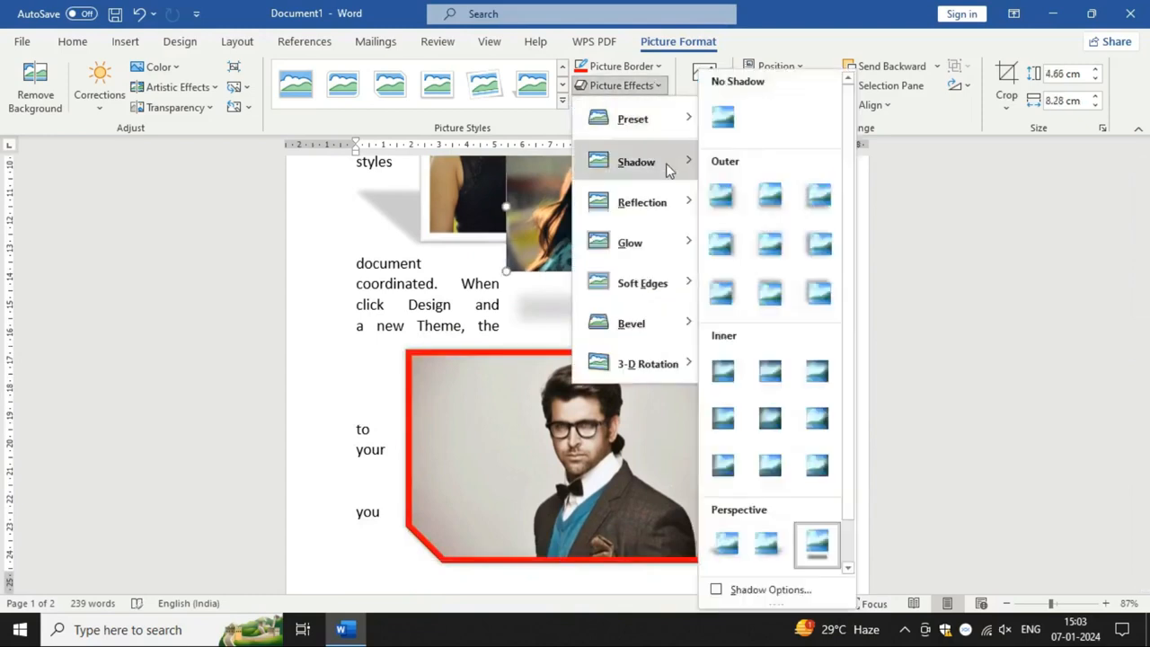
{"action": "left_click", "coordinate": [725, 131]}
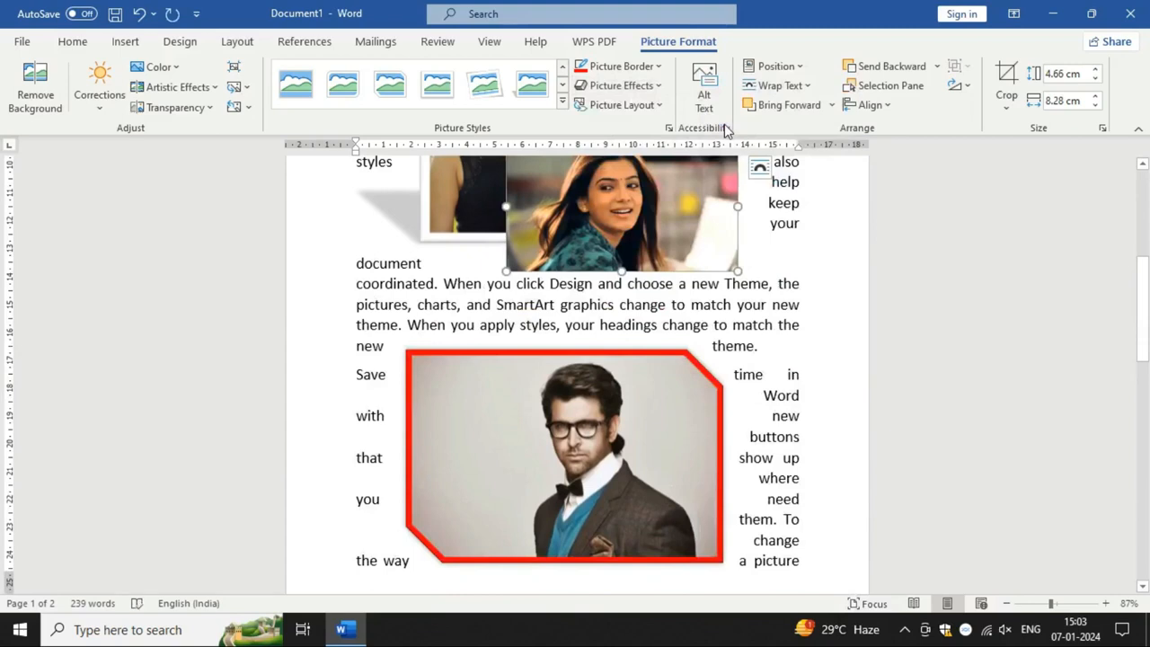
Step: Apply the widest yellow glow variation to the smiling woman's picture, and set it back to no glow
{"action": "left_click", "coordinate": [659, 85]}
{"action": "mouse_move", "coordinate": [678, 251]}
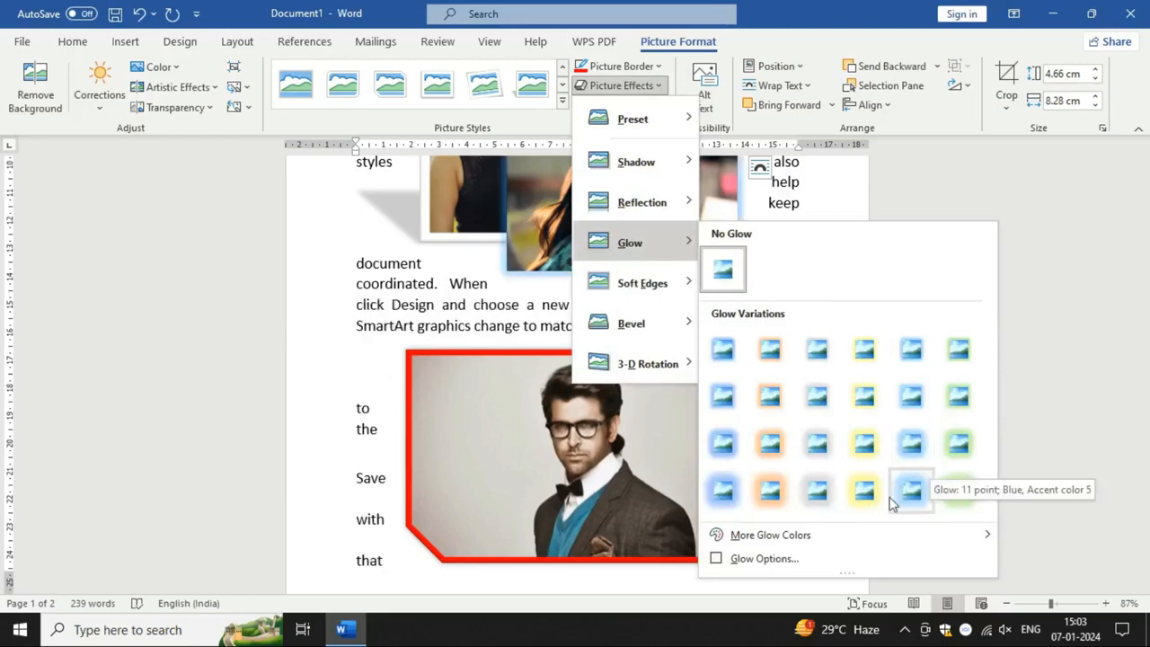
{"action": "left_click", "coordinate": [862, 494]}
{"action": "scroll", "coordinate": [739, 353], "scroll_direction": "up", "scroll_amount": 2}
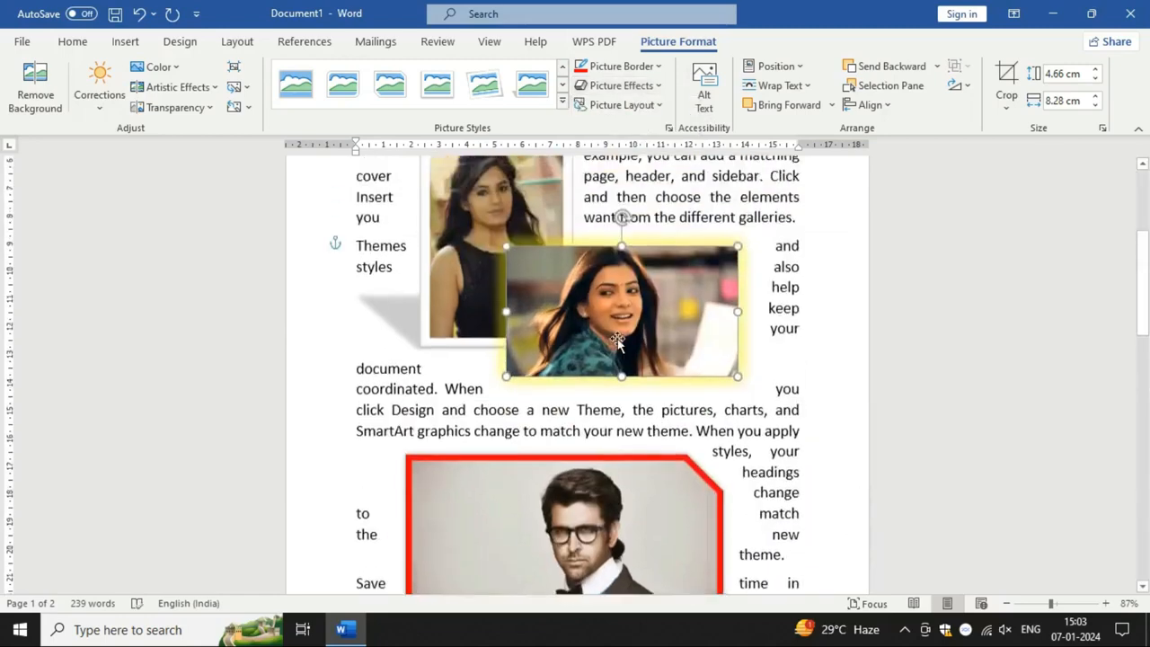
{"action": "left_click", "coordinate": [635, 87]}
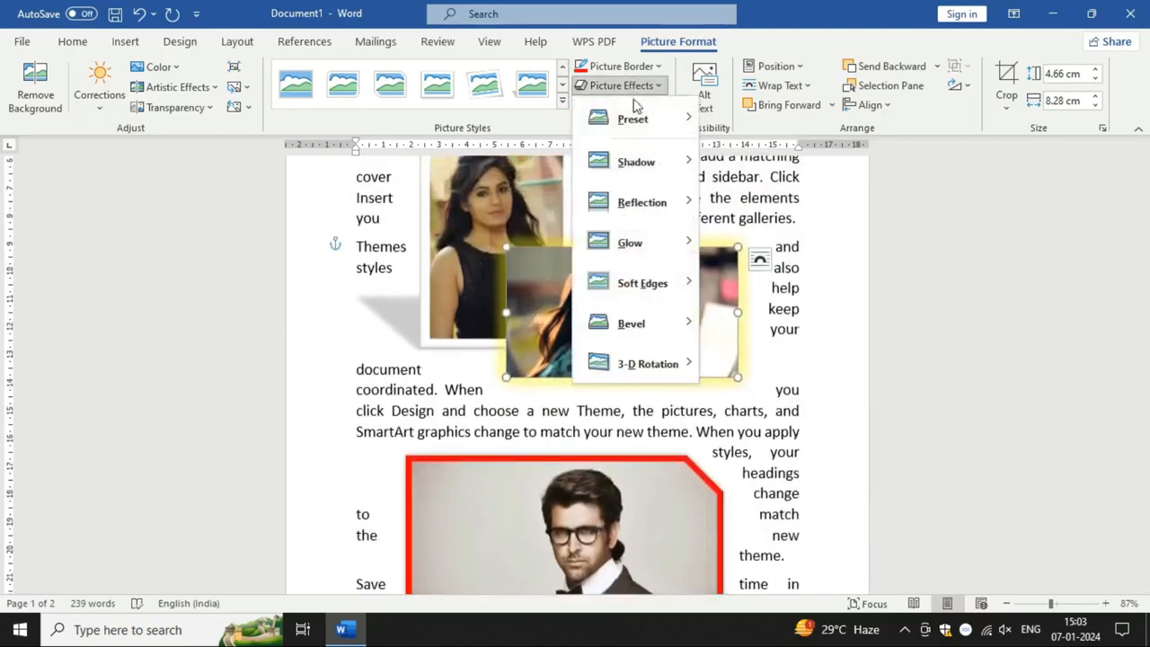
{"action": "mouse_move", "coordinate": [657, 249]}
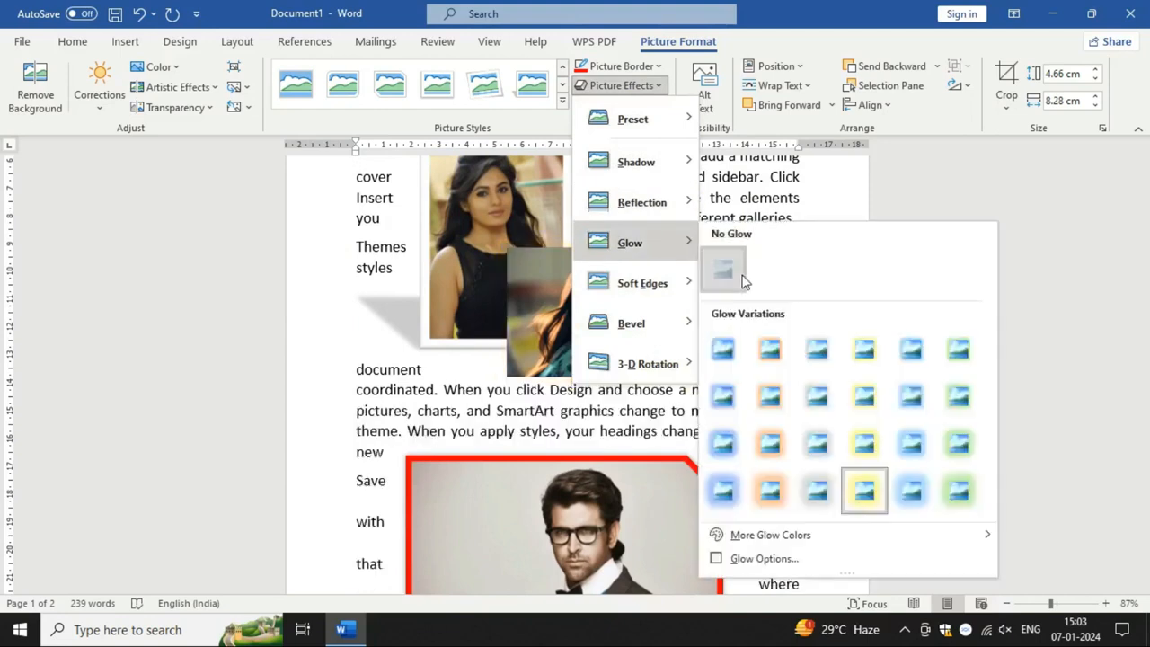
{"action": "left_click", "coordinate": [742, 281]}
{"action": "left_click", "coordinate": [639, 88]}
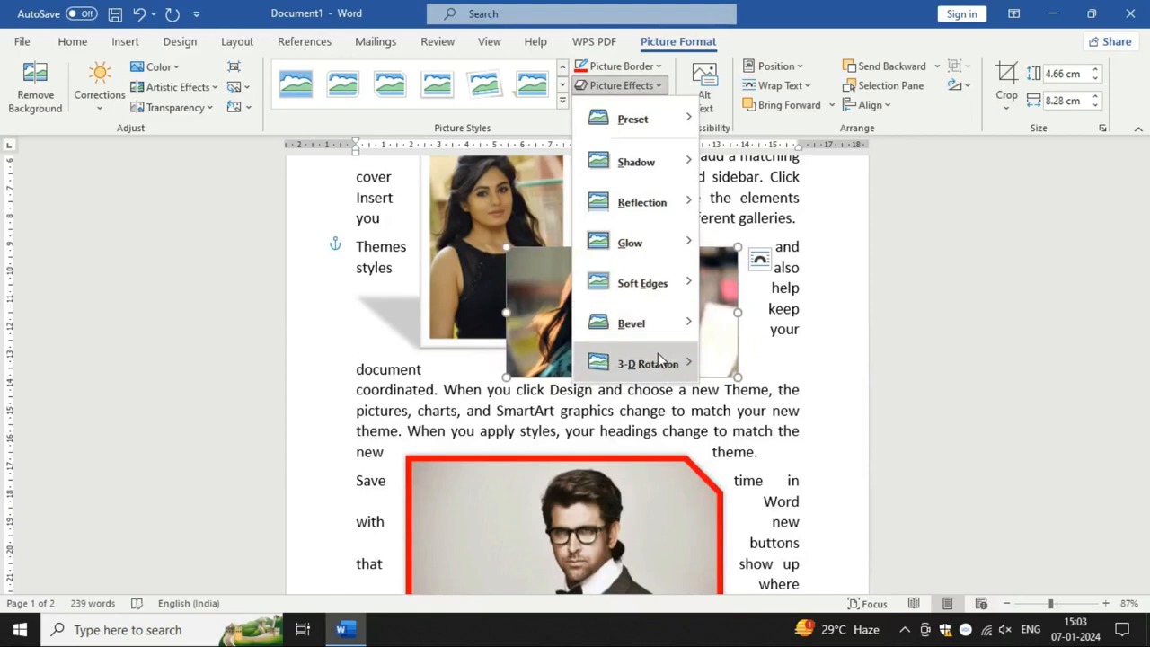
{"action": "mouse_move", "coordinate": [662, 362]}
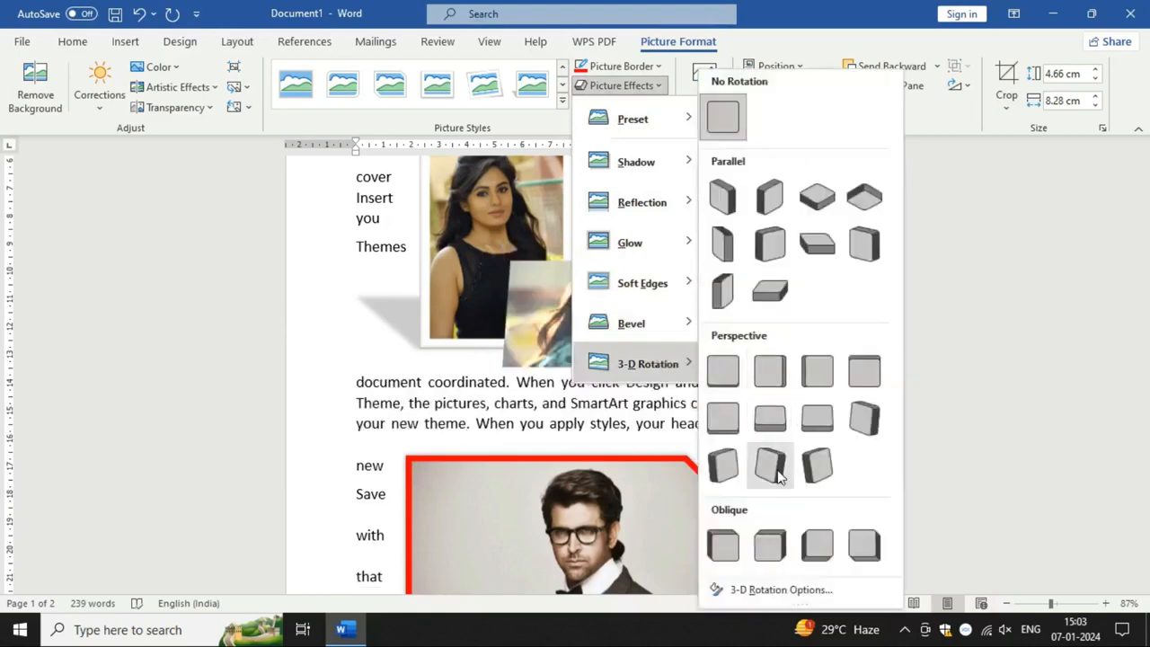
{"action": "left_click", "coordinate": [467, 416]}
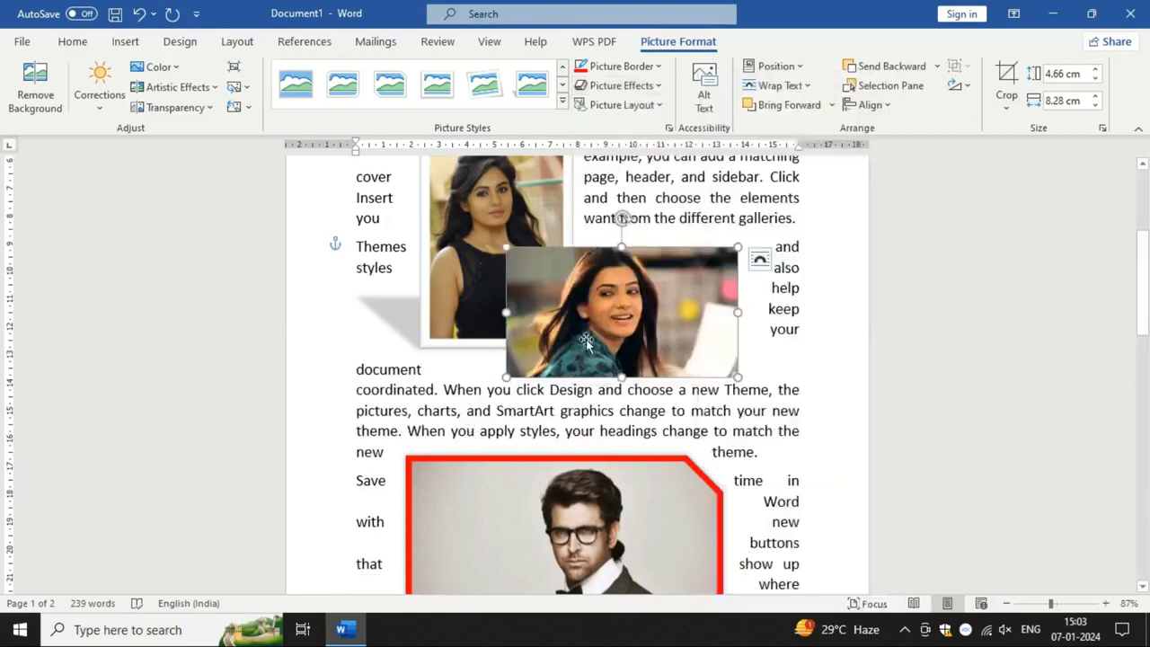
Step: Apply the strongest soft-edge variation to the landscape picture of the smiling woman
{"action": "scroll", "coordinate": [593, 305], "scroll_direction": "down", "scroll_amount": 1}
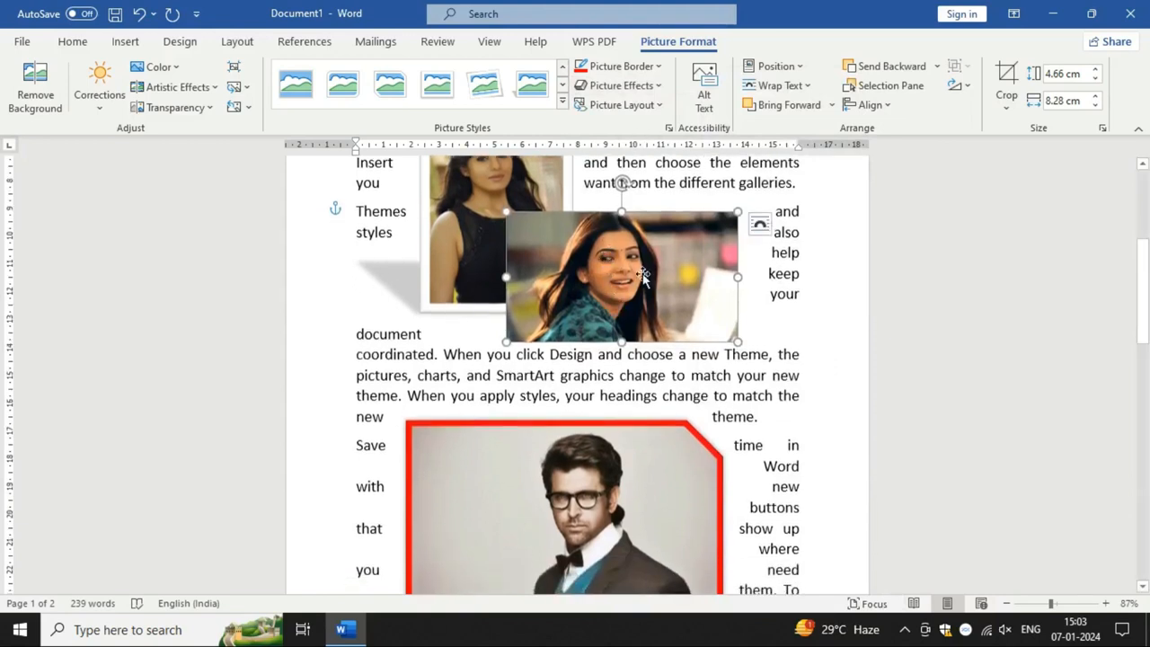
{"action": "left_click", "coordinate": [622, 85]}
{"action": "mouse_move", "coordinate": [683, 289]}
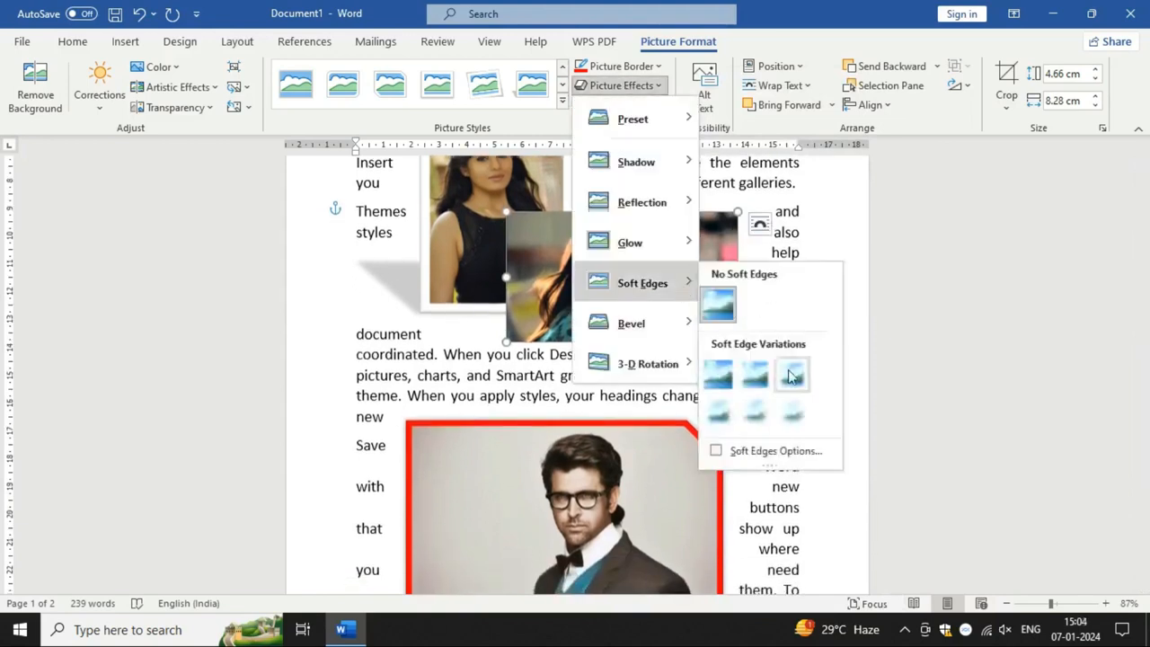
{"action": "left_click", "coordinate": [794, 418]}
Step: Move the soft-edged picture of the woman down so it overlaps the left half of the red-bordered man's picture
{"action": "scroll", "coordinate": [763, 372], "scroll_direction": "down", "scroll_amount": 2}
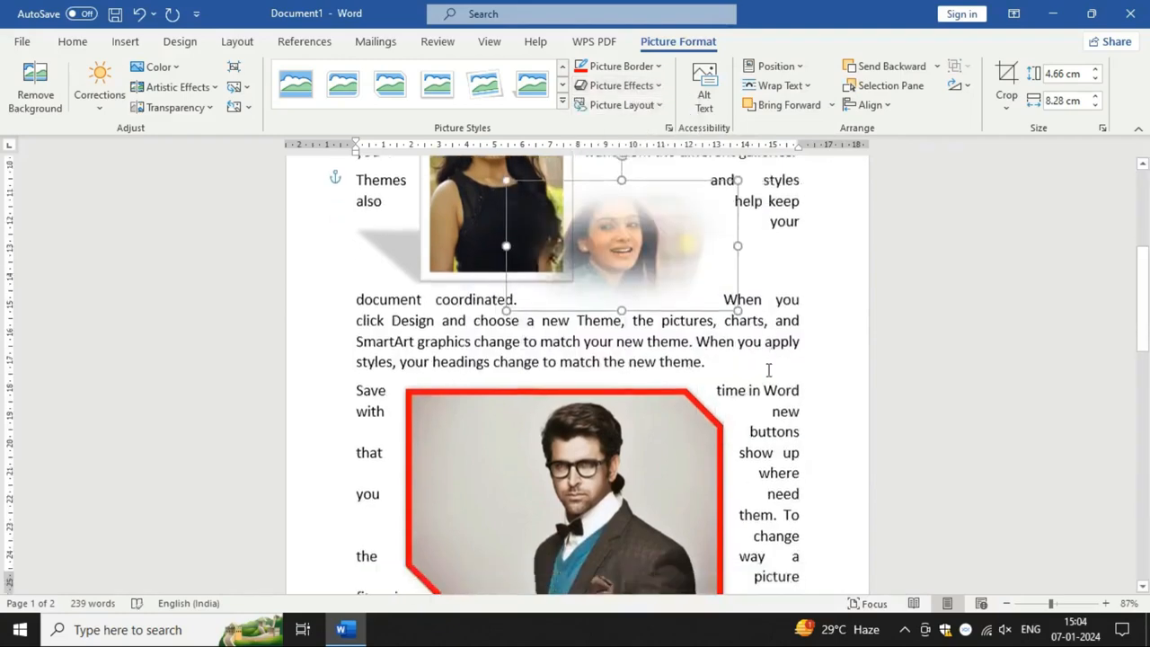
{"action": "left_click", "coordinate": [499, 452]}
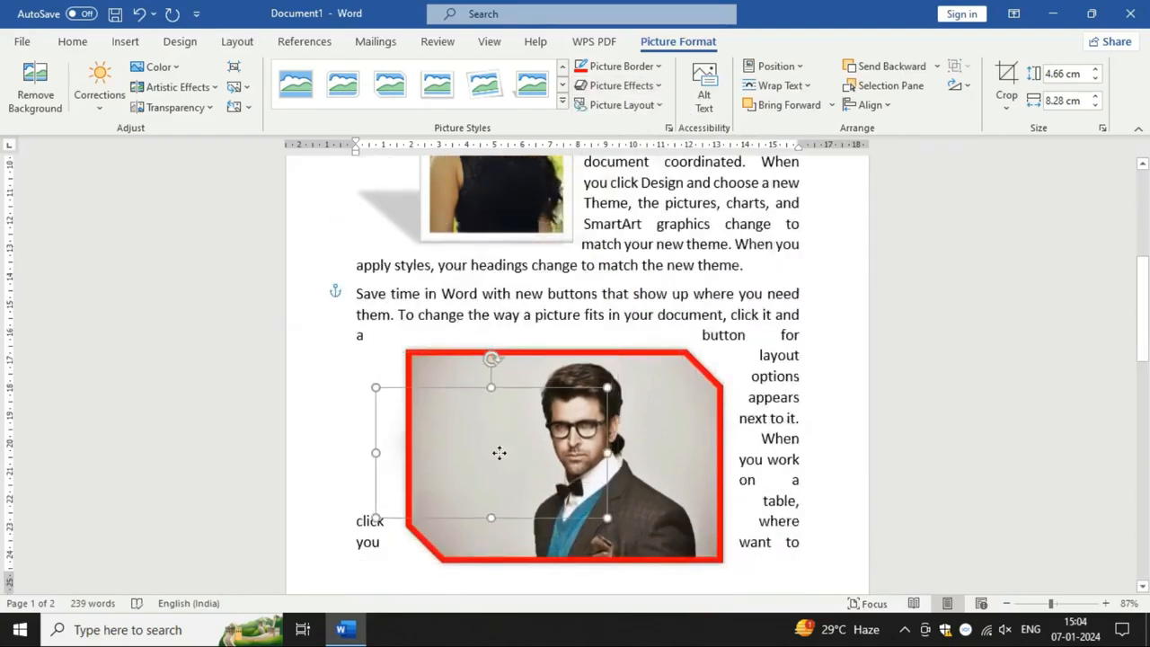
{"action": "left_click_drag", "start_coordinate": [505, 454], "coordinate": [510, 459]}
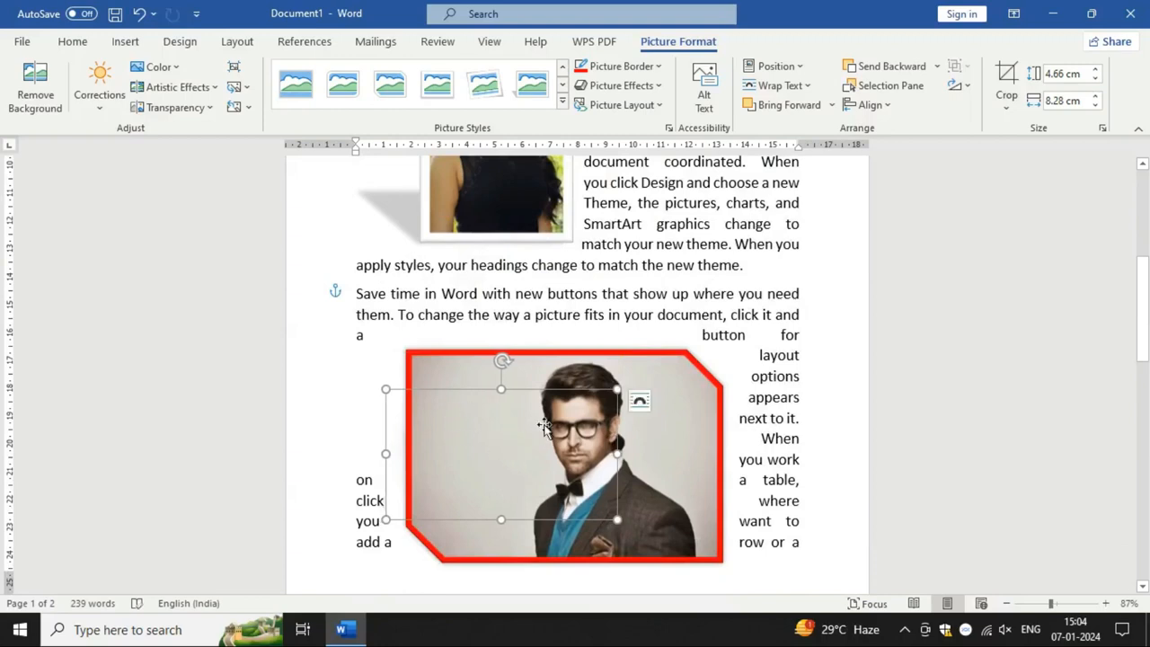
Step: Bring the soft-edged picture of the woman in front of the red-bordered picture and enlarge it to about 6.89 by 9.94 cm
{"action": "left_click", "coordinate": [790, 105]}
{"action": "left_click_drag", "start_coordinate": [504, 392], "coordinate": [503, 358]}
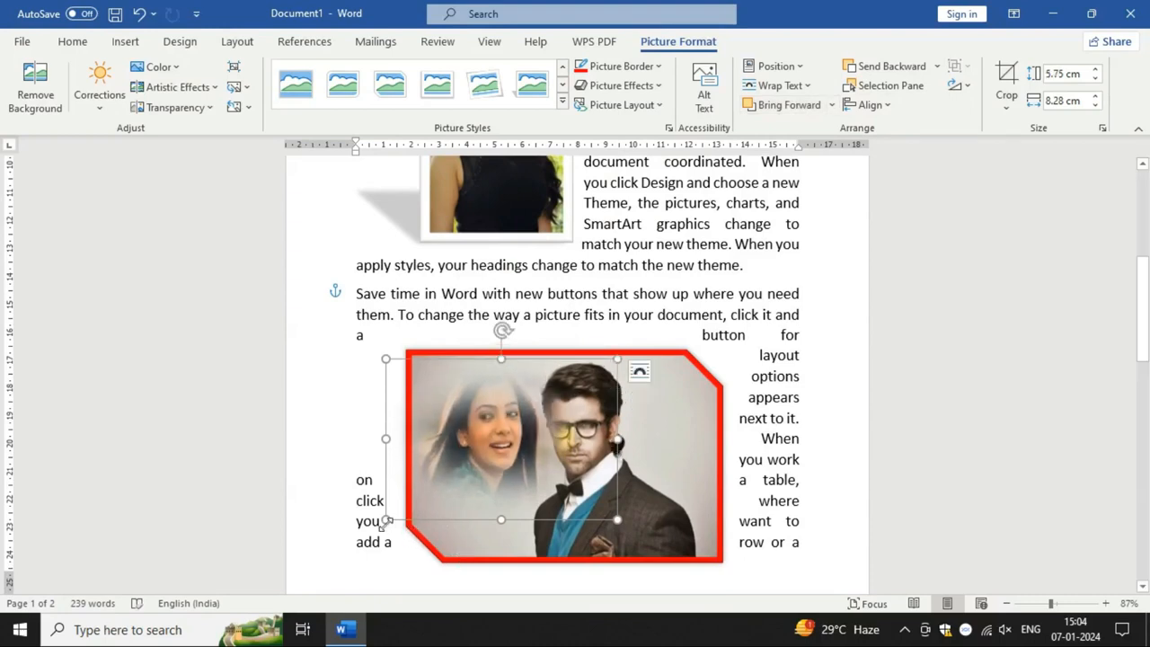
{"action": "left_click_drag", "start_coordinate": [386, 521], "coordinate": [349, 552]}
{"action": "mouse_move", "coordinate": [474, 483]}
{"action": "left_mouse_down"}
{"action": "mouse_move", "coordinate": [498, 480]}
{"action": "mouse_move", "coordinate": [483, 482]}
{"action": "left_mouse_up"}
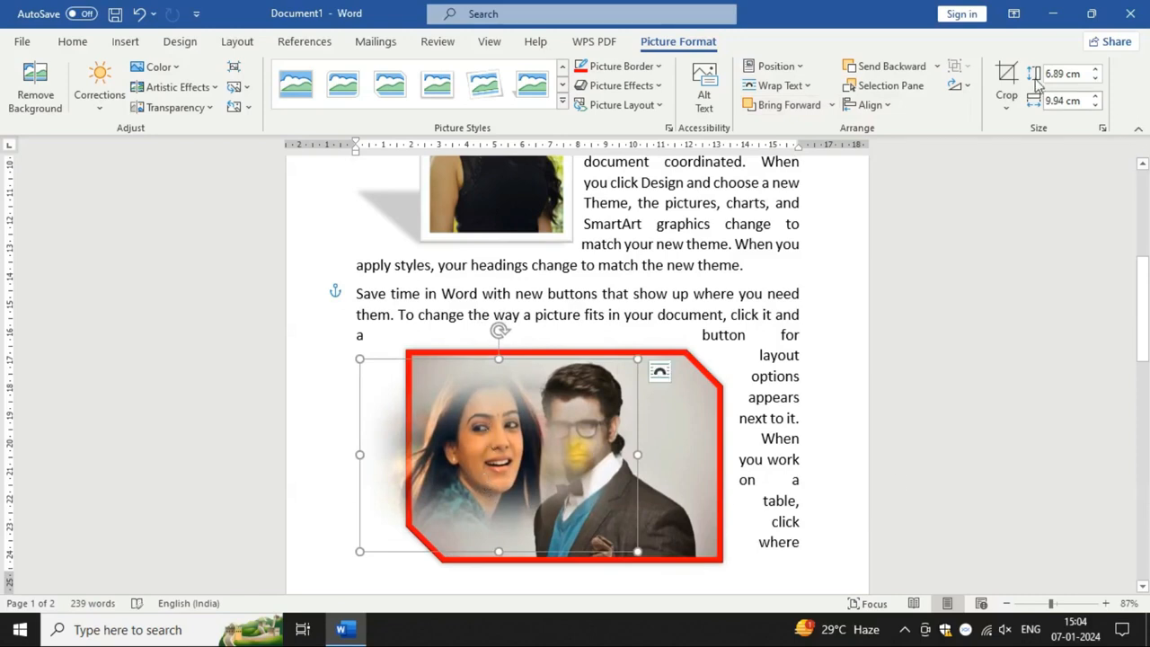
Step: Crop both sides of the soft-edged picture of the woman to a width of about 6.33 cm
{"action": "left_click", "coordinate": [1006, 80]}
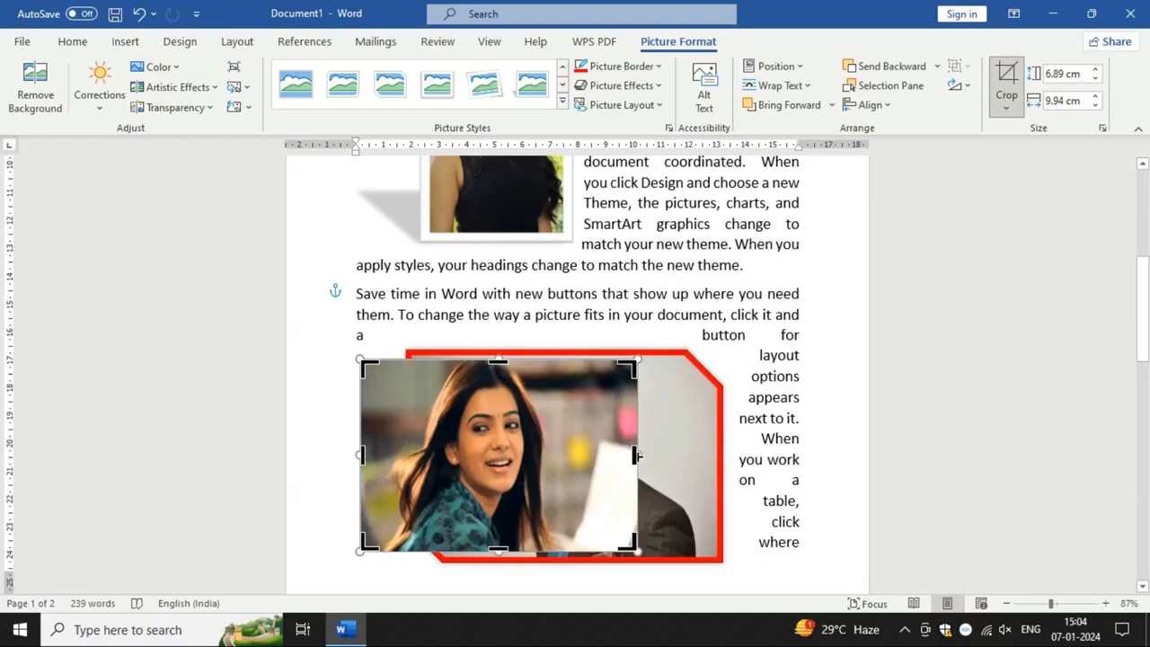
{"action": "left_click_drag", "start_coordinate": [636, 455], "coordinate": [566, 457]}
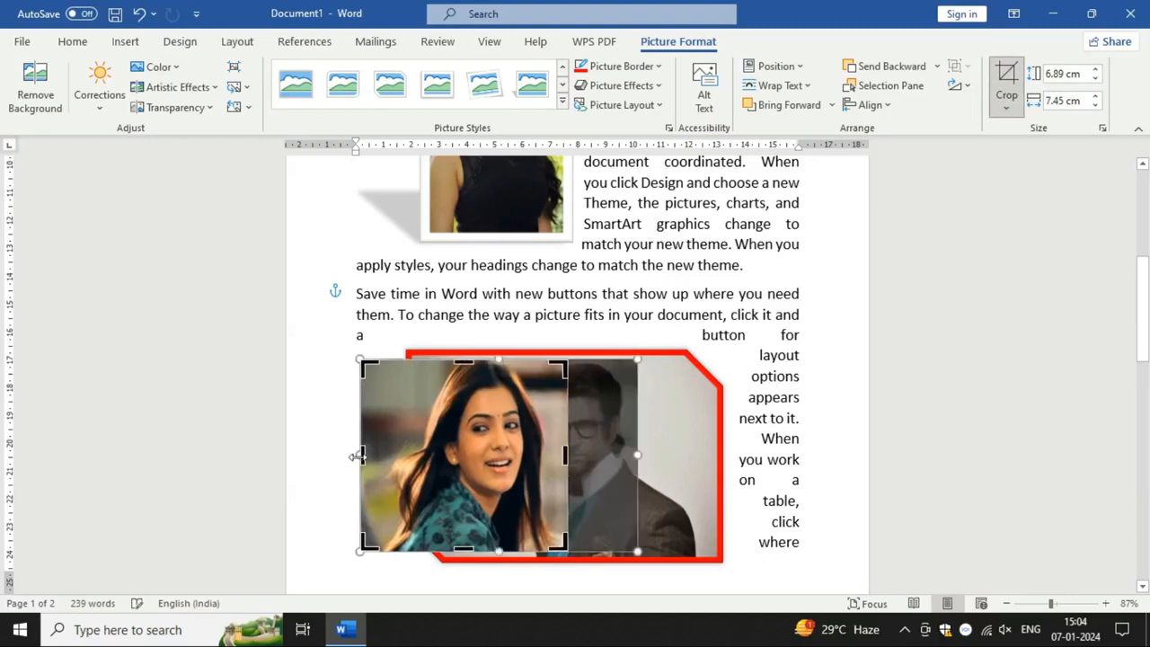
{"action": "left_click_drag", "start_coordinate": [361, 455], "coordinate": [391, 455]}
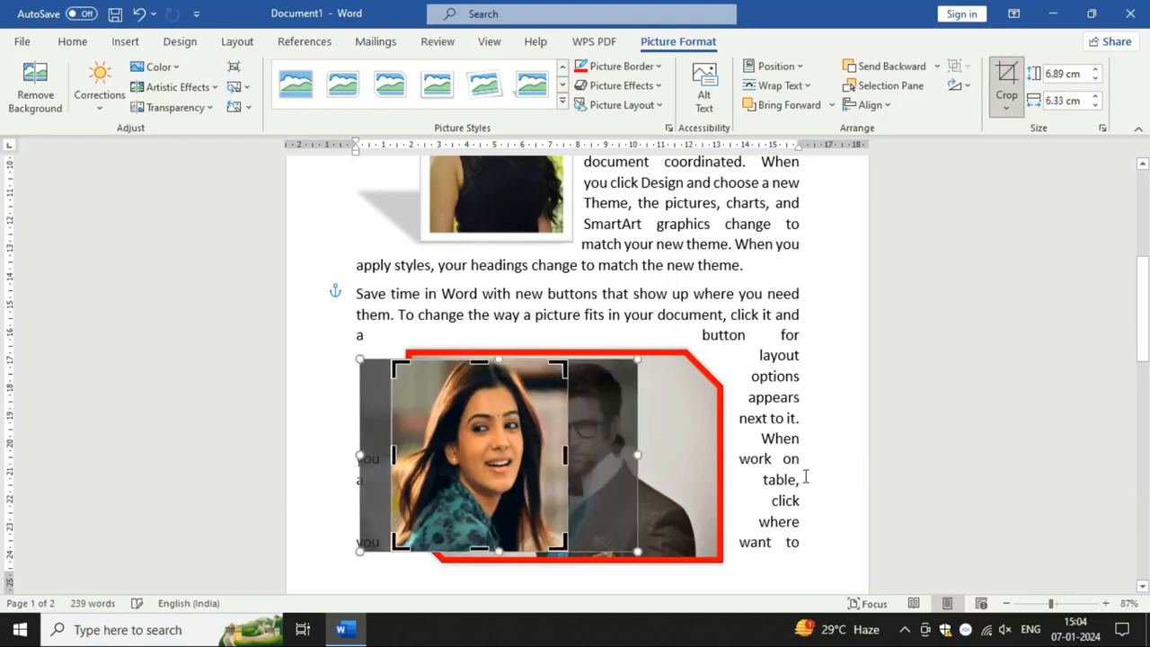
{"action": "left_click", "coordinate": [794, 461]}
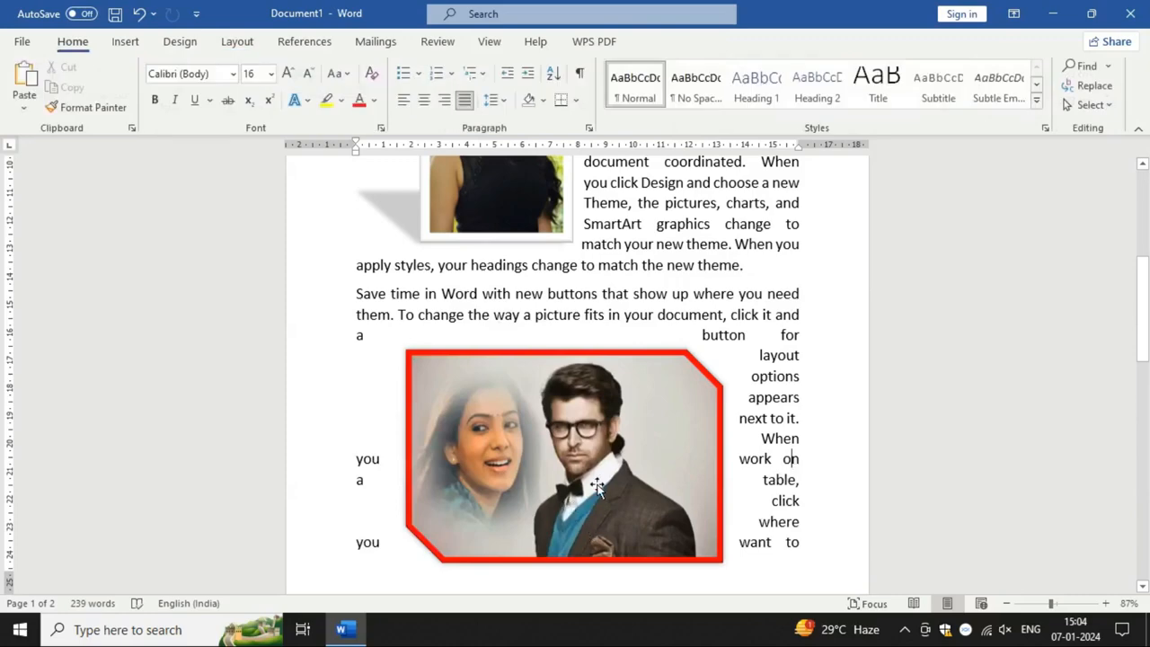
Step: Nudge the cropped picture of the woman slightly beside the man within the red-bordered picture
{"action": "left_click", "coordinate": [444, 435]}
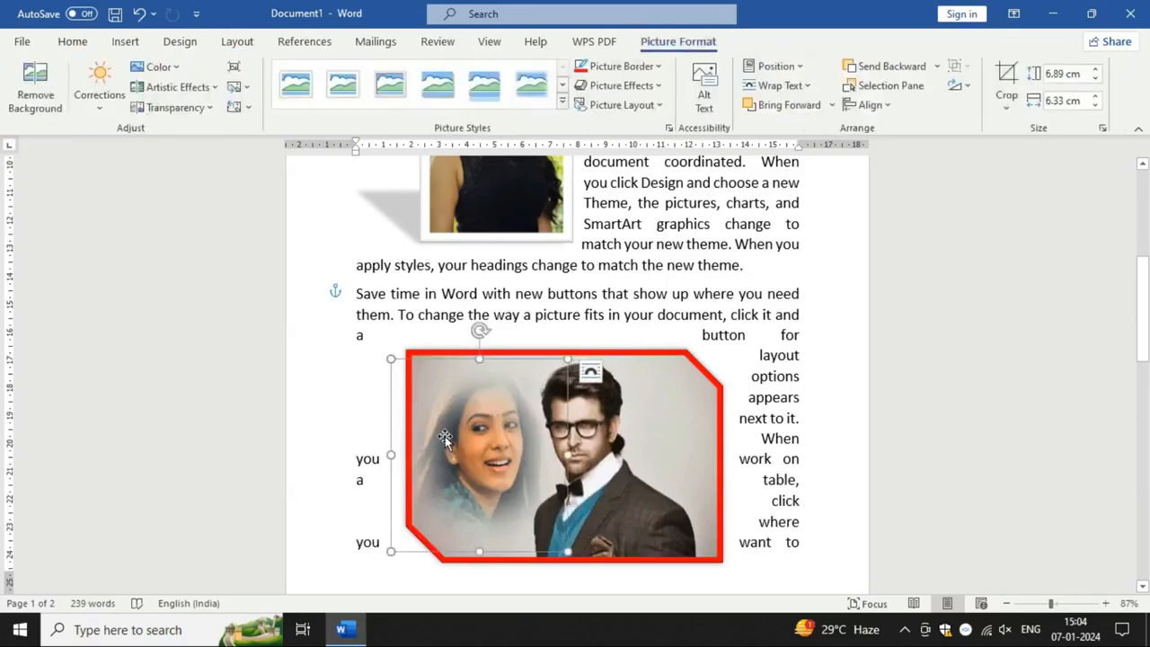
{"action": "left_click_drag", "start_coordinate": [444, 436], "coordinate": [426, 478]}
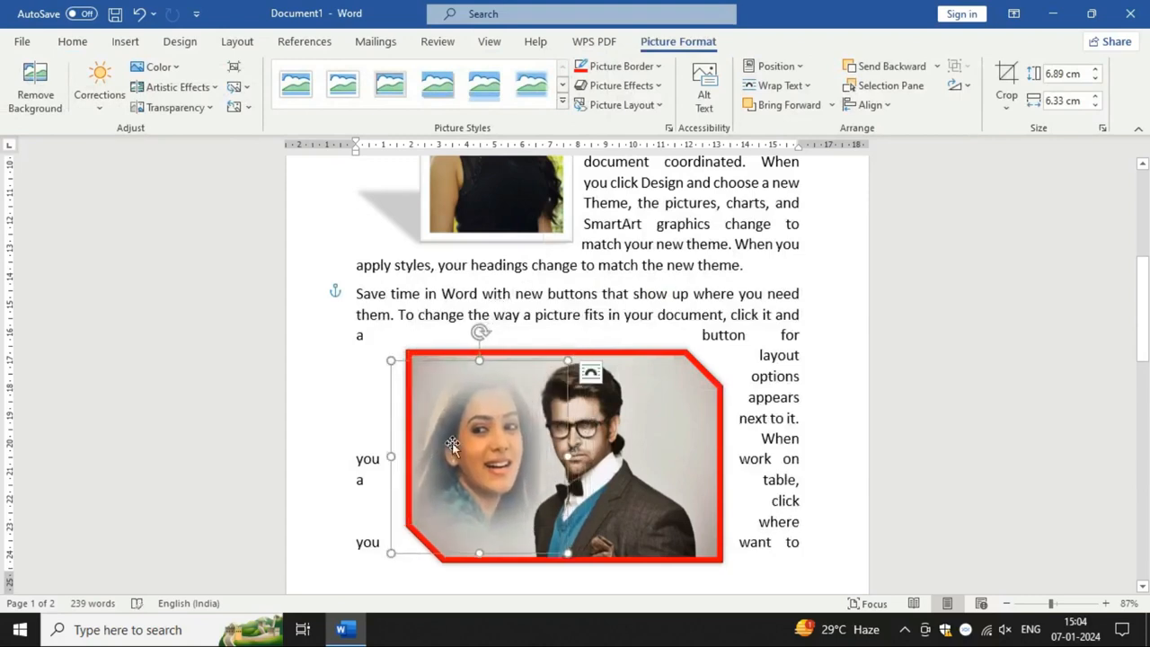
{"action": "left_click", "coordinate": [692, 445], "text": "ctrl"}
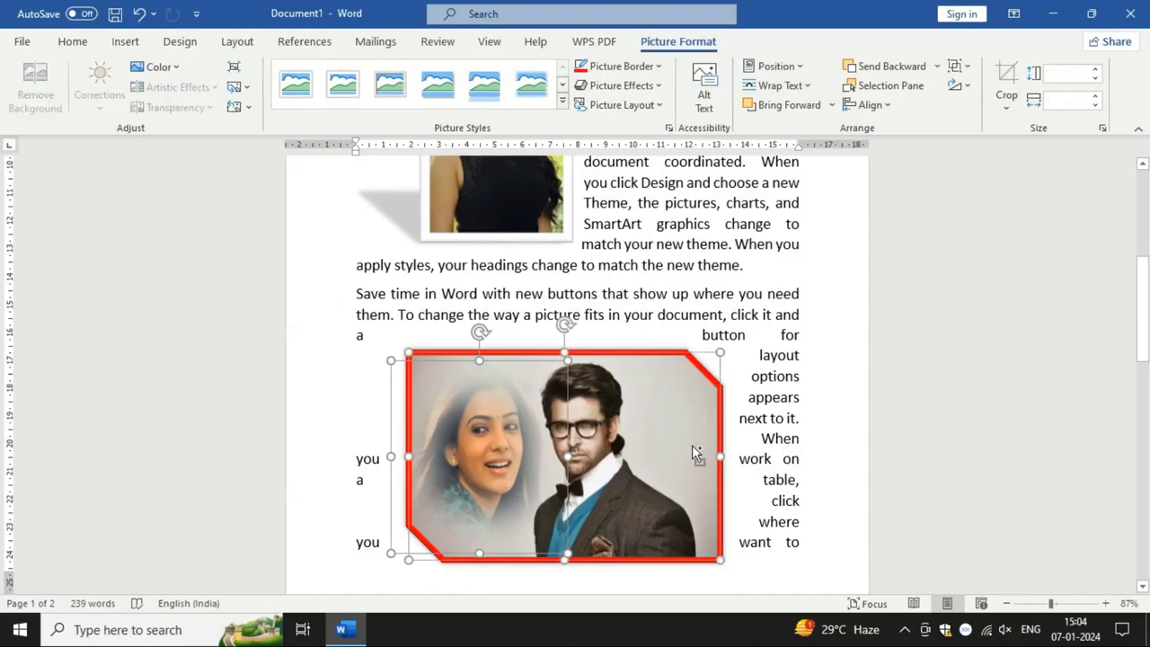
{"action": "left_click", "coordinate": [761, 418]}
Step: Group the soft-edged picture of the woman with the red-bordered picture of the man
{"action": "left_click", "coordinate": [484, 430]}
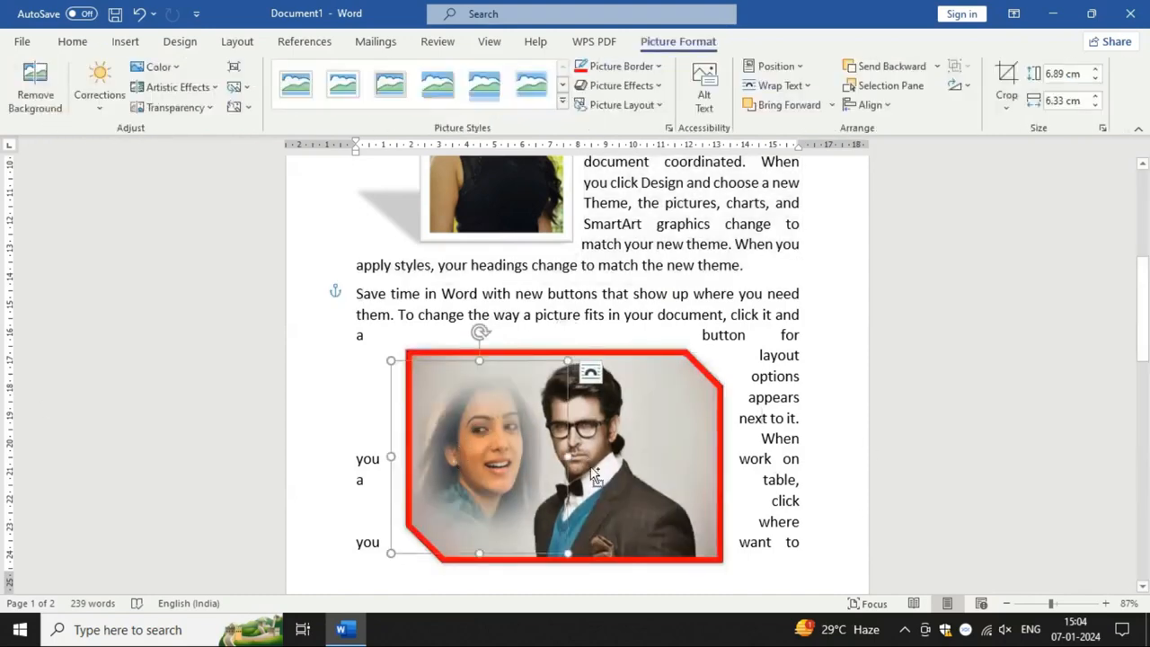
{"action": "left_click", "coordinate": [664, 445], "text": "ctrl"}
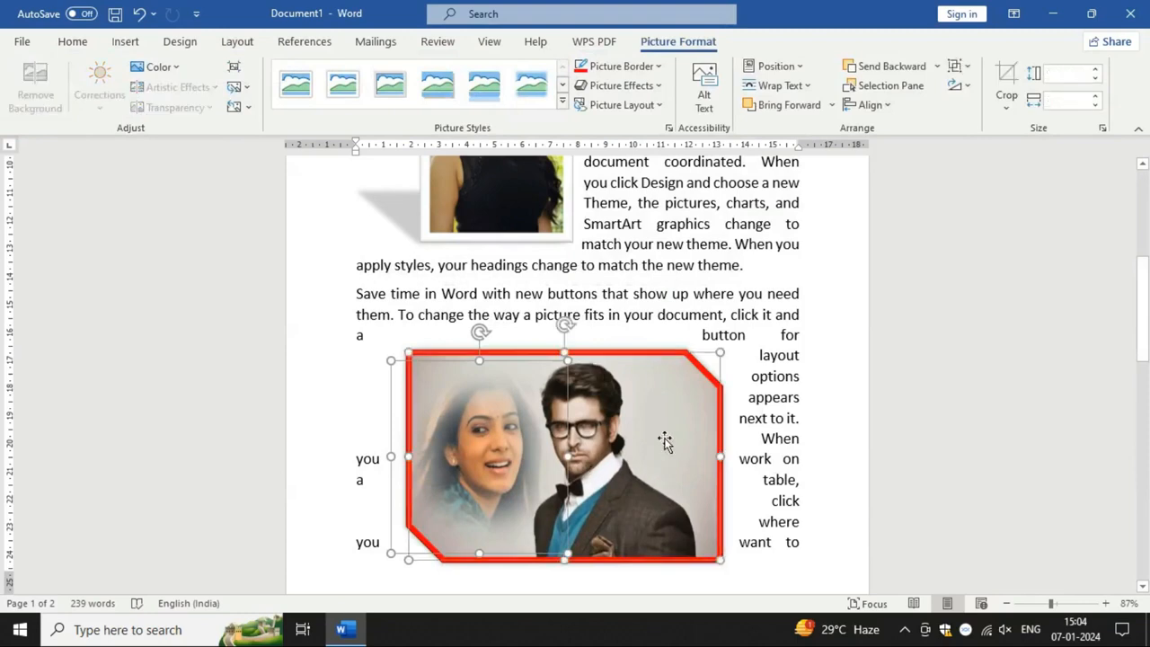
{"action": "left_click", "coordinate": [969, 85]}
{"action": "left_click", "coordinate": [961, 67]}
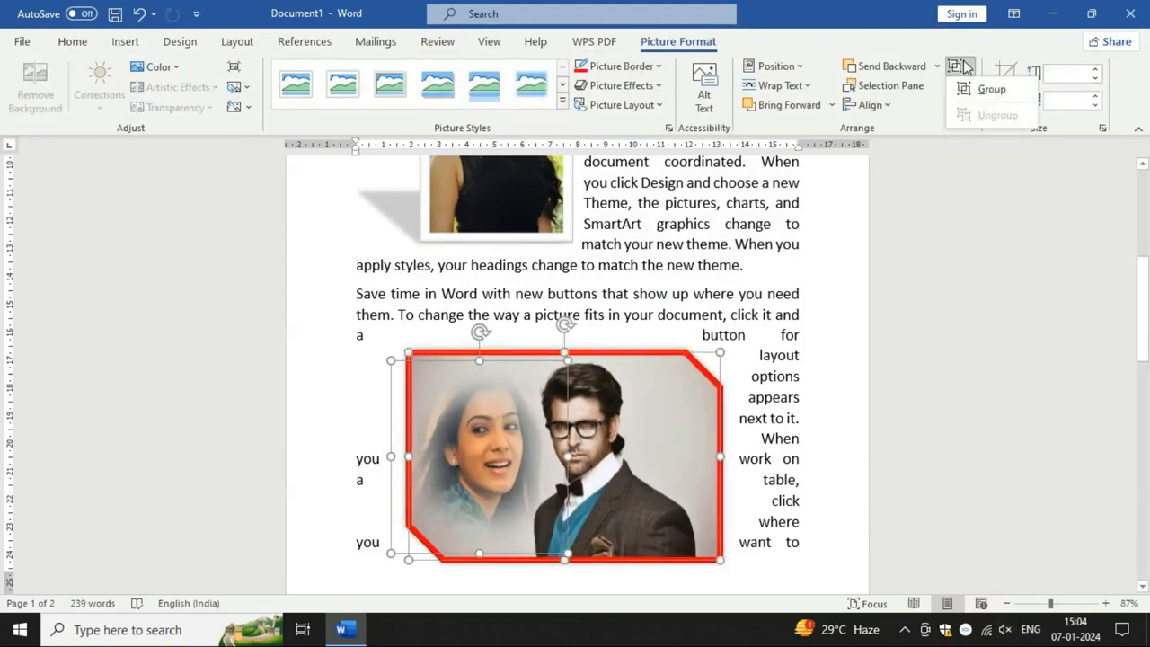
{"action": "left_click", "coordinate": [983, 89]}
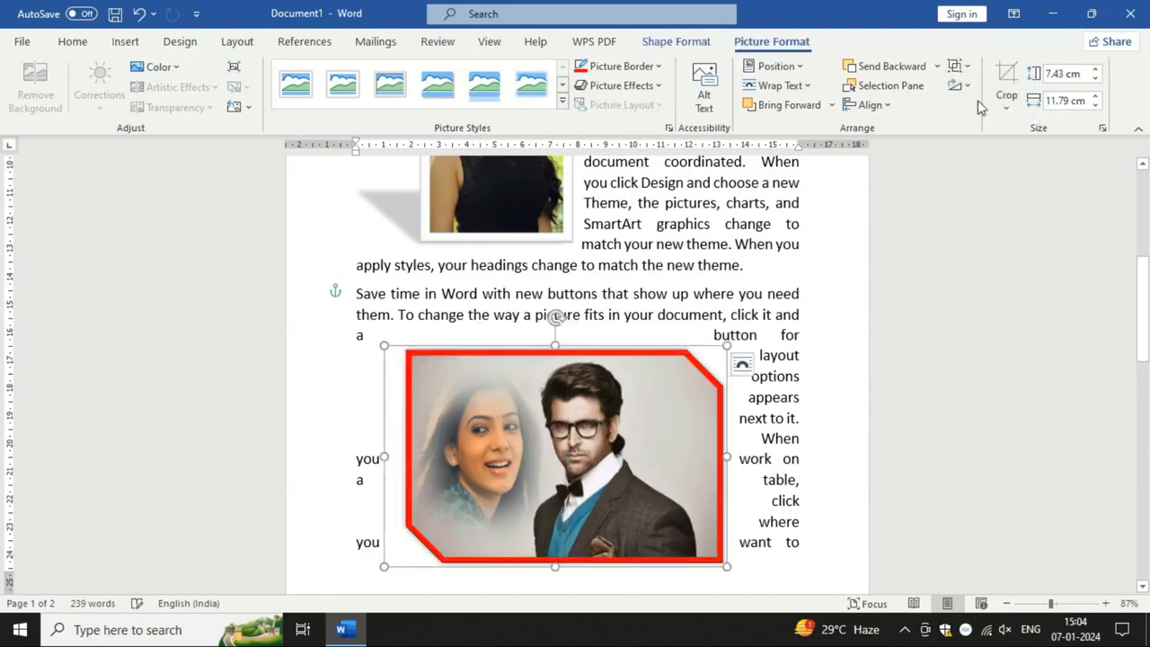
Step: Move the grouped picture up to the first lines of the paragraph beginning "Save time in Word"
{"action": "left_click", "coordinate": [805, 473]}
{"action": "left_click", "coordinate": [613, 460]}
{"action": "scroll", "coordinate": [593, 459], "scroll_direction": "up", "scroll_amount": 2}
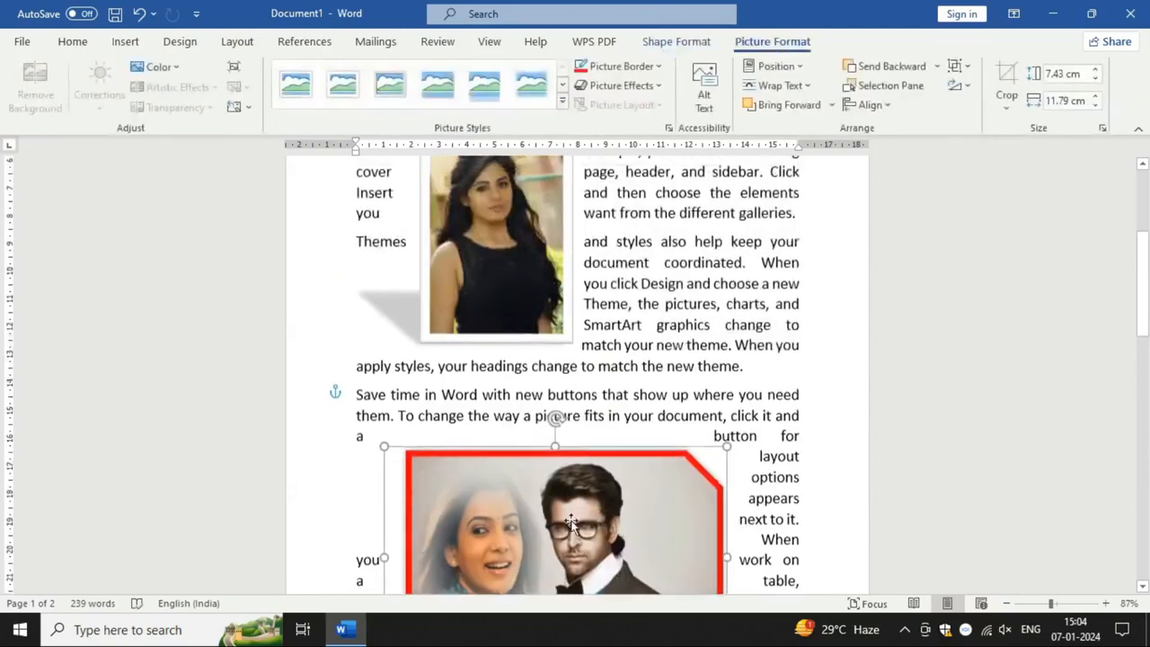
{"action": "left_click_drag", "start_coordinate": [587, 459], "coordinate": [570, 484]}
{"action": "scroll", "coordinate": [568, 481], "scroll_direction": "down", "scroll_amount": 2}
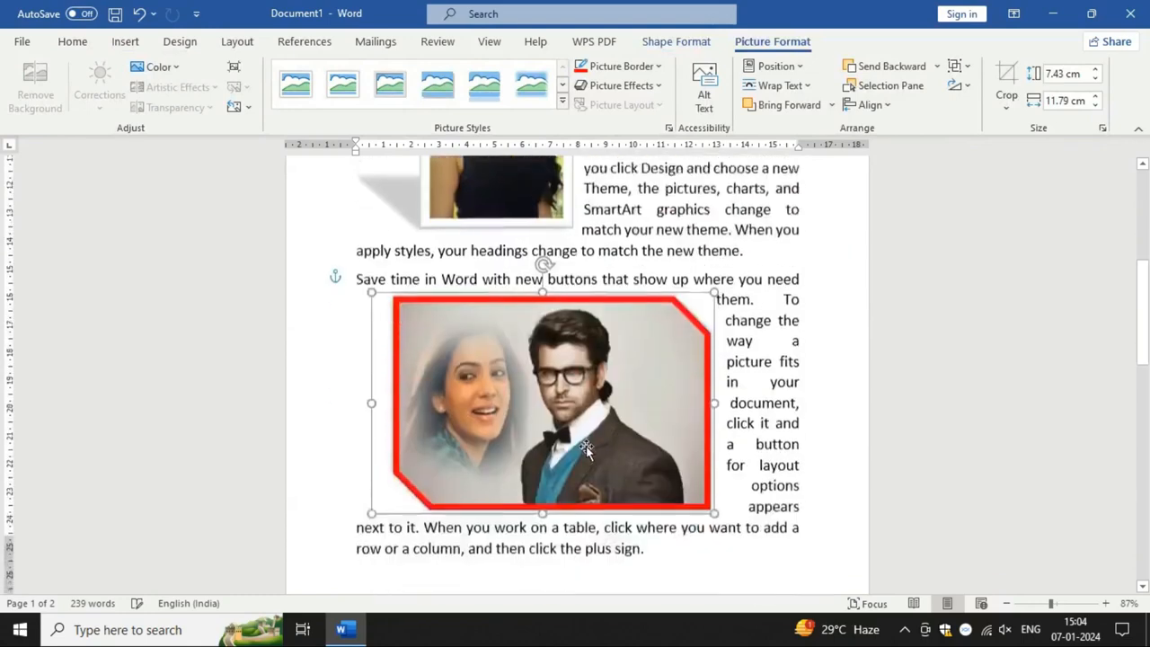
{"action": "left_click_drag", "start_coordinate": [671, 468], "coordinate": [571, 378]}
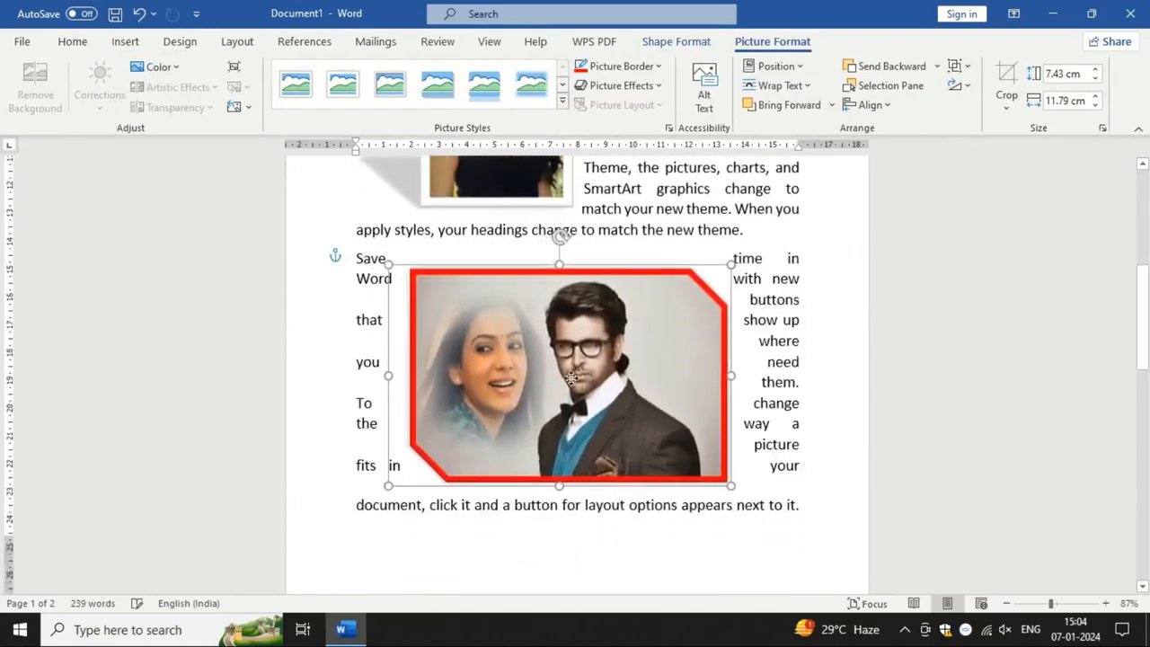
Step: Ungroup the two pictures and shift the woman's and the man's pictures slightly, each on its own
{"action": "left_click", "coordinate": [958, 66]}
{"action": "left_click", "coordinate": [993, 116]}
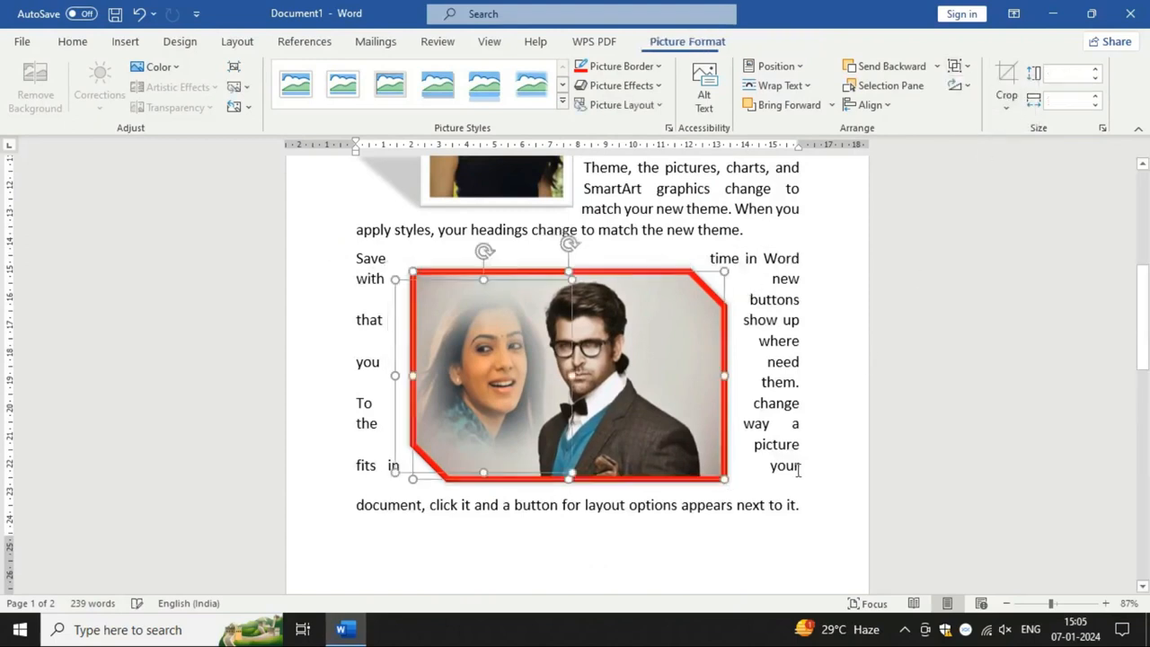
{"action": "key", "text": "Escape"}
{"action": "mouse_move", "coordinate": [466, 372]}
{"action": "left_mouse_down"}
{"action": "mouse_move", "coordinate": [423, 442]}
{"action": "mouse_move", "coordinate": [475, 365]}
{"action": "left_mouse_up"}
{"action": "left_click", "coordinate": [668, 354]}
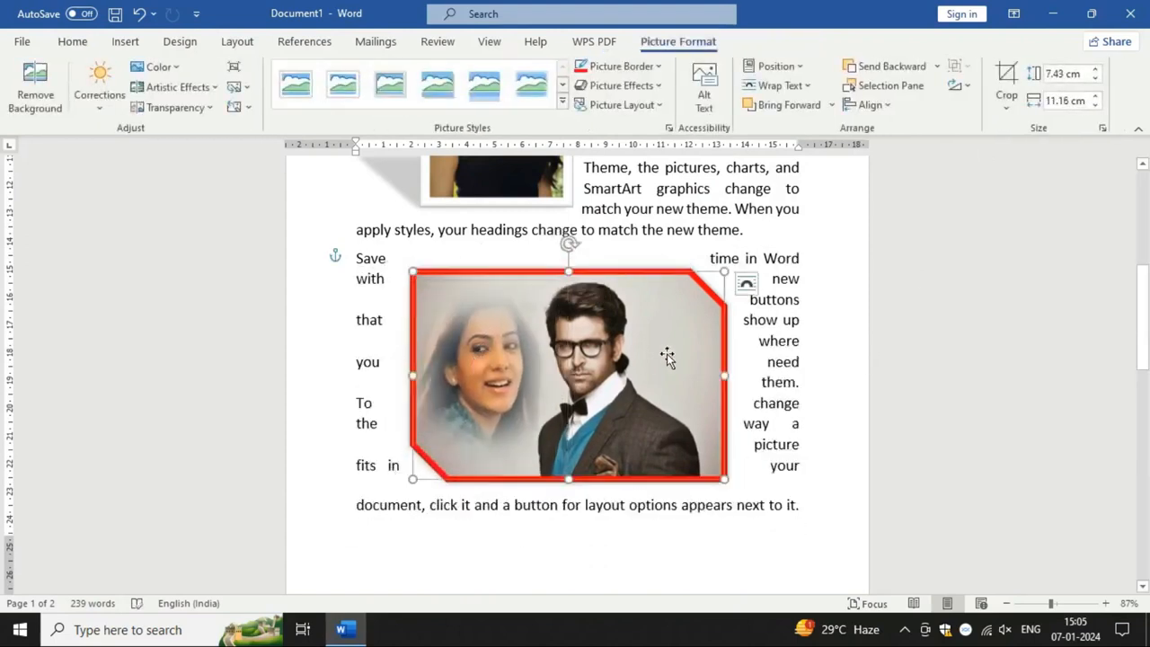
{"action": "mouse_move", "coordinate": [668, 353]}
{"action": "left_mouse_down"}
{"action": "mouse_move", "coordinate": [713, 313]}
{"action": "mouse_move", "coordinate": [664, 348]}
{"action": "left_mouse_up"}
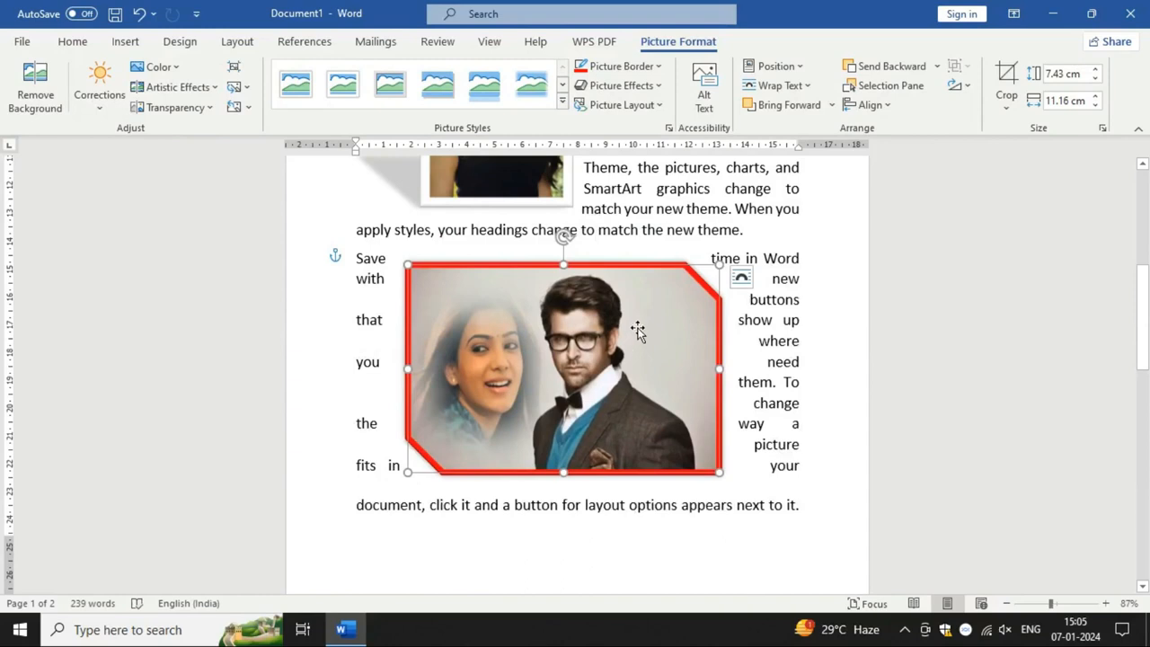
Step: Group the woman's and the man's pictures again and move the group about two lines down in its paragraph
{"action": "left_click", "coordinate": [480, 342], "text": "ctrl"}
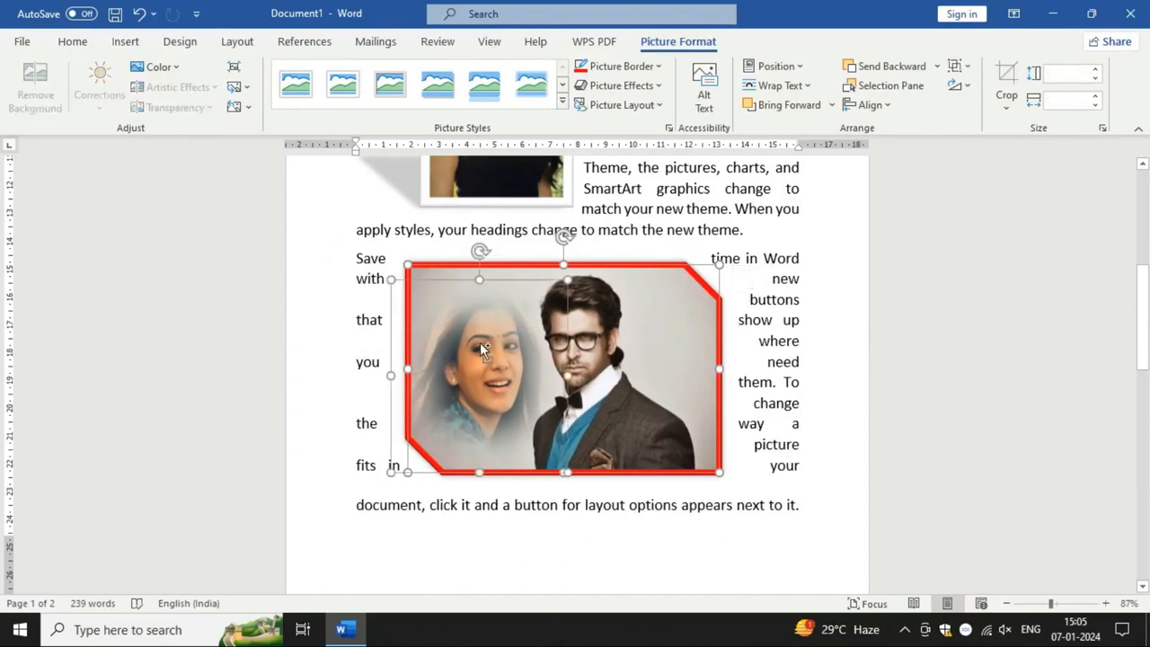
{"action": "left_click", "coordinate": [966, 69]}
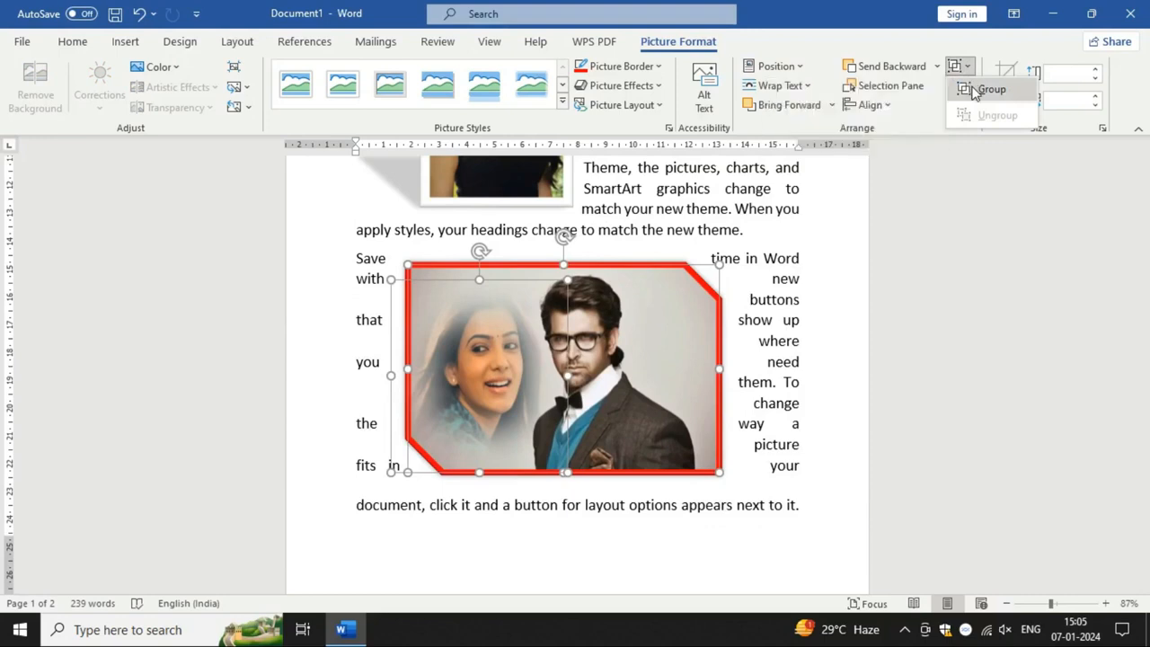
{"action": "left_click", "coordinate": [986, 89]}
{"action": "scroll", "coordinate": [740, 488], "scroll_direction": "up", "scroll_amount": 2}
{"action": "scroll", "coordinate": [634, 404], "scroll_direction": "down", "scroll_amount": 2}
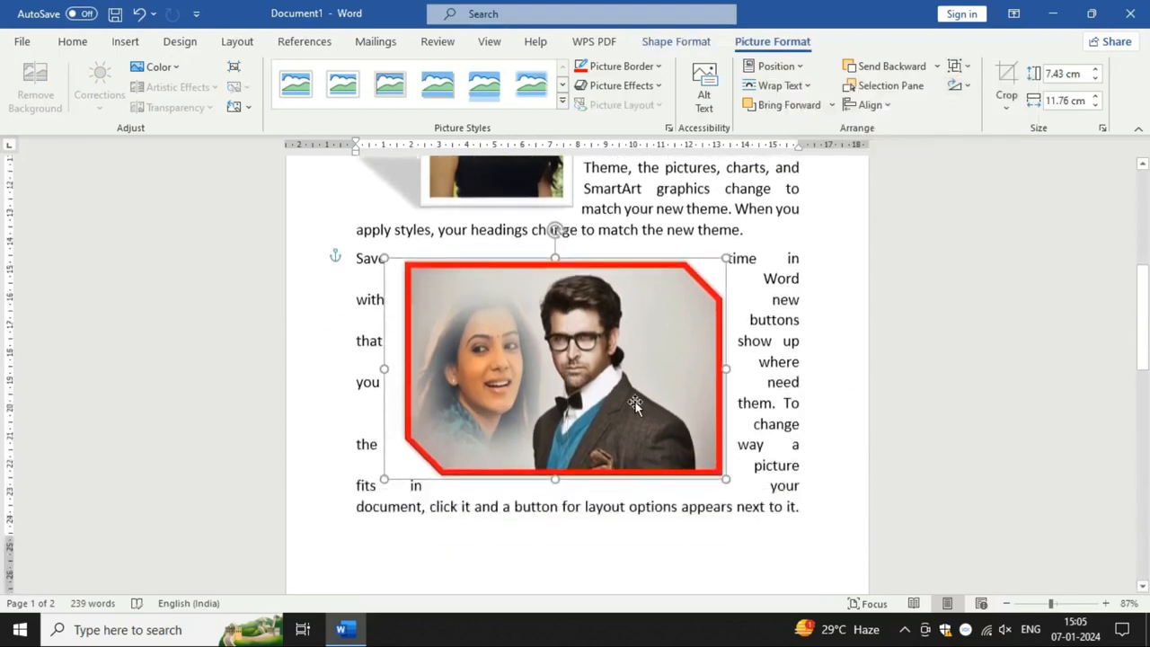
{"action": "left_click_drag", "start_coordinate": [623, 407], "coordinate": [636, 423]}
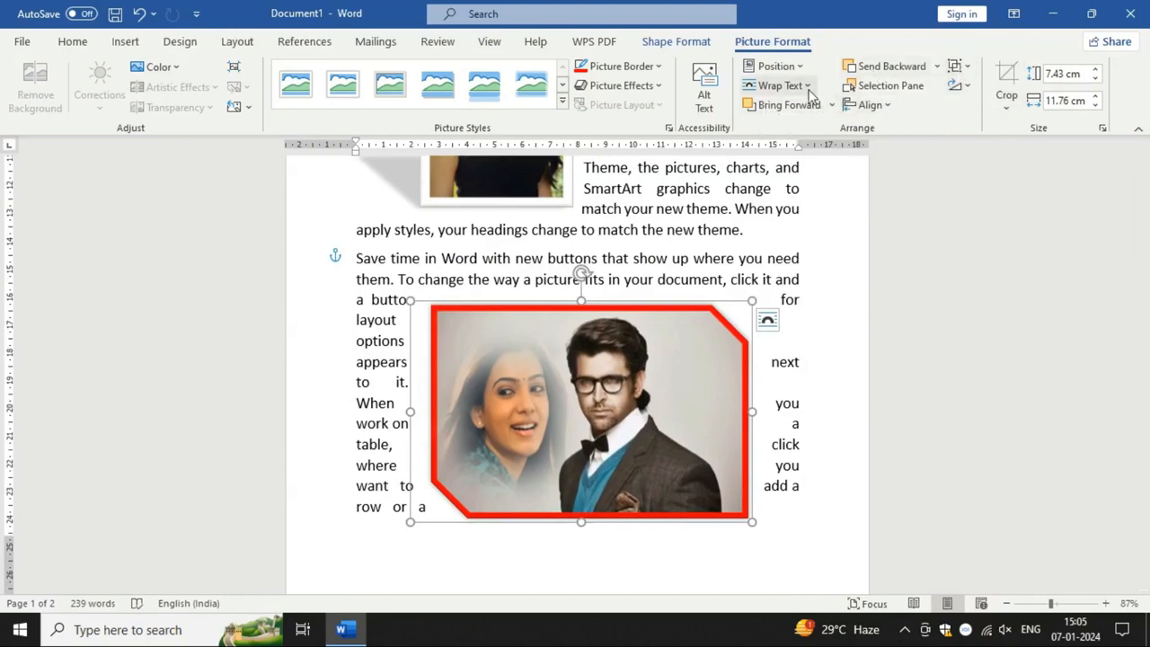
Step: Move the portrait of the woman in black toward the middle of its paragraph and shrink it to about 3.92 by 2.59 cm
{"action": "left_click", "coordinate": [770, 180]}
{"action": "scroll", "coordinate": [539, 360], "scroll_direction": "up", "scroll_amount": 5}
{"action": "left_click", "coordinate": [518, 383]}
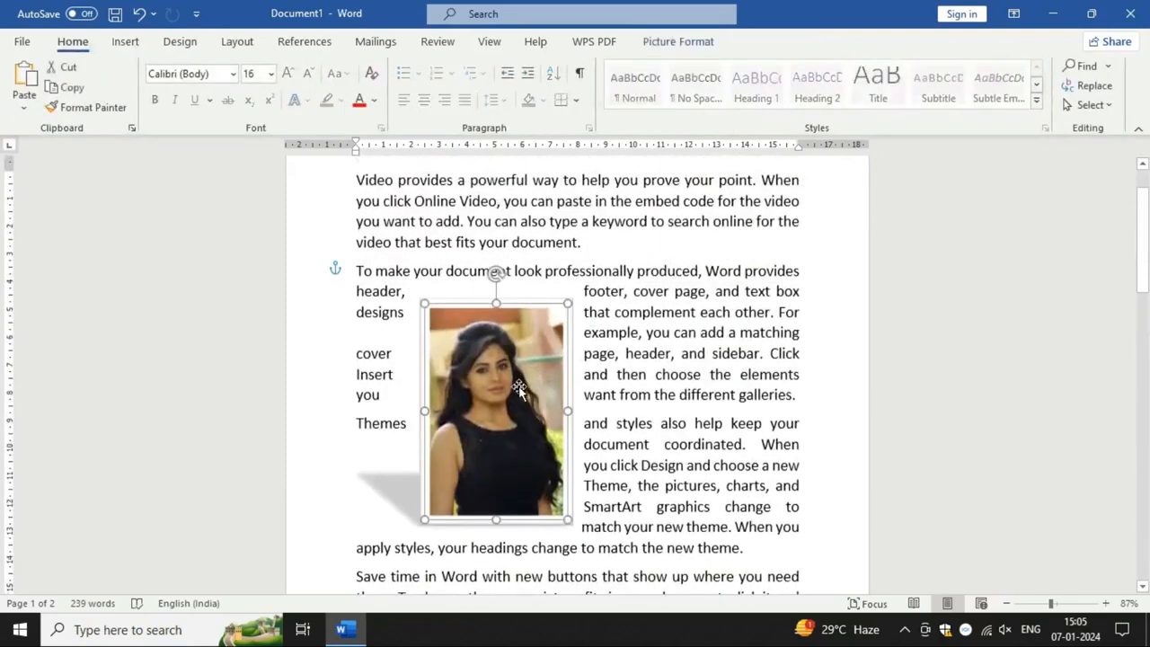
{"action": "scroll", "coordinate": [518, 386], "scroll_direction": "up", "scroll_amount": 2}
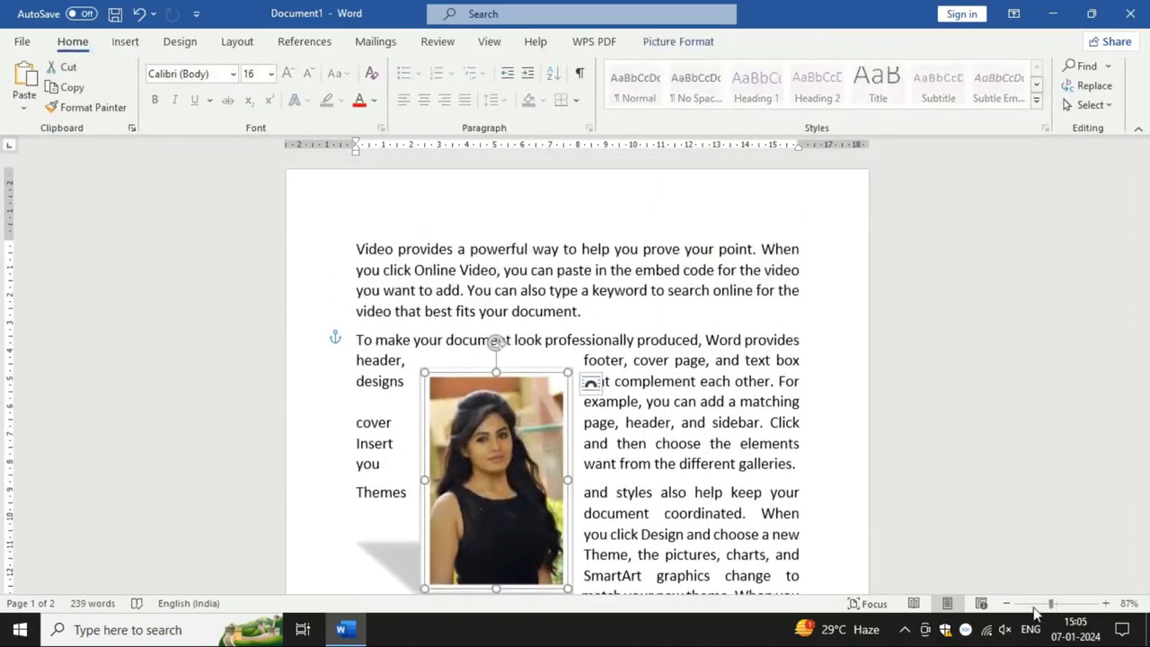
{"action": "left_click_drag", "start_coordinate": [1049, 603], "coordinate": [1033, 604]}
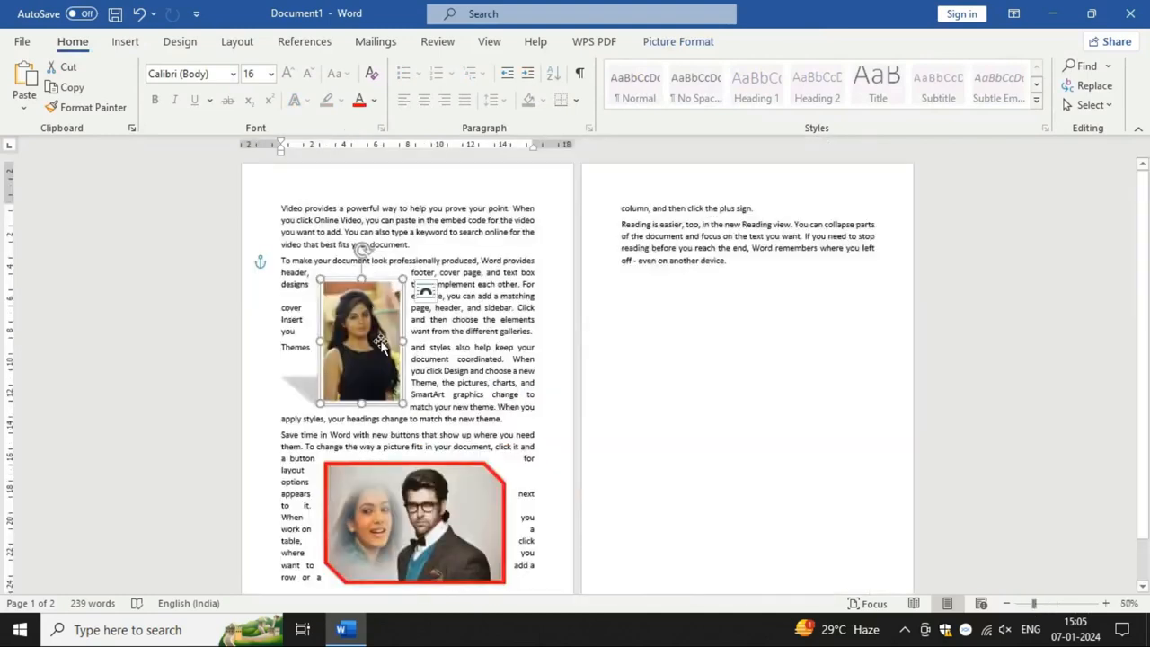
{"action": "left_click_drag", "start_coordinate": [381, 346], "coordinate": [424, 335]}
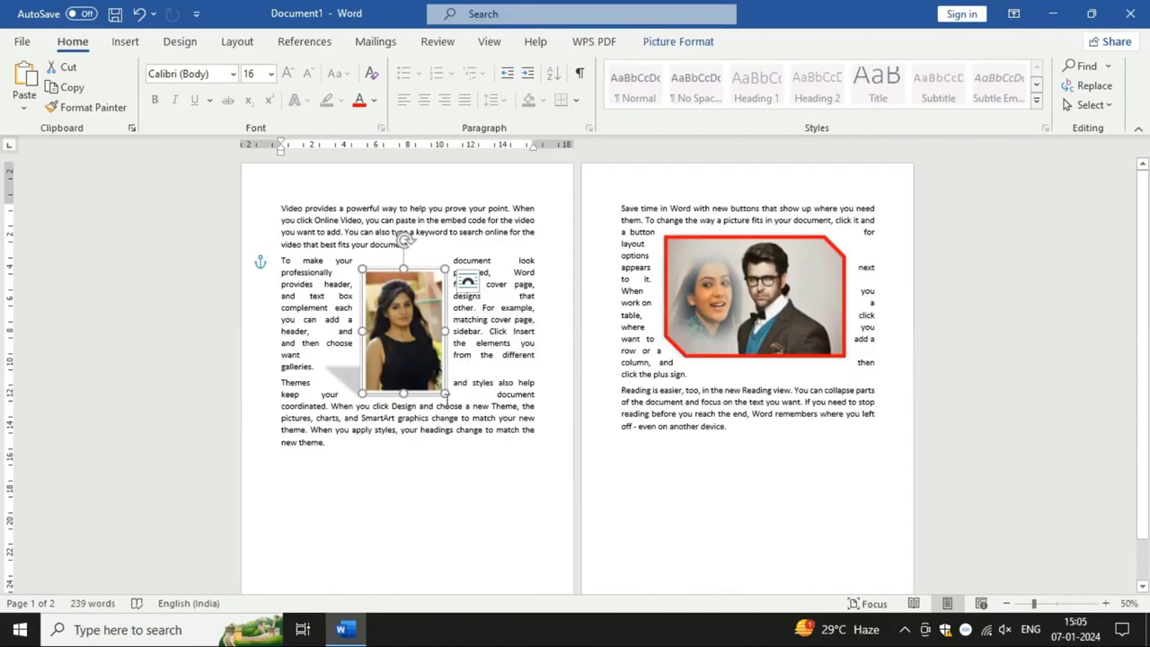
{"action": "left_click_drag", "start_coordinate": [438, 384], "coordinate": [401, 329]}
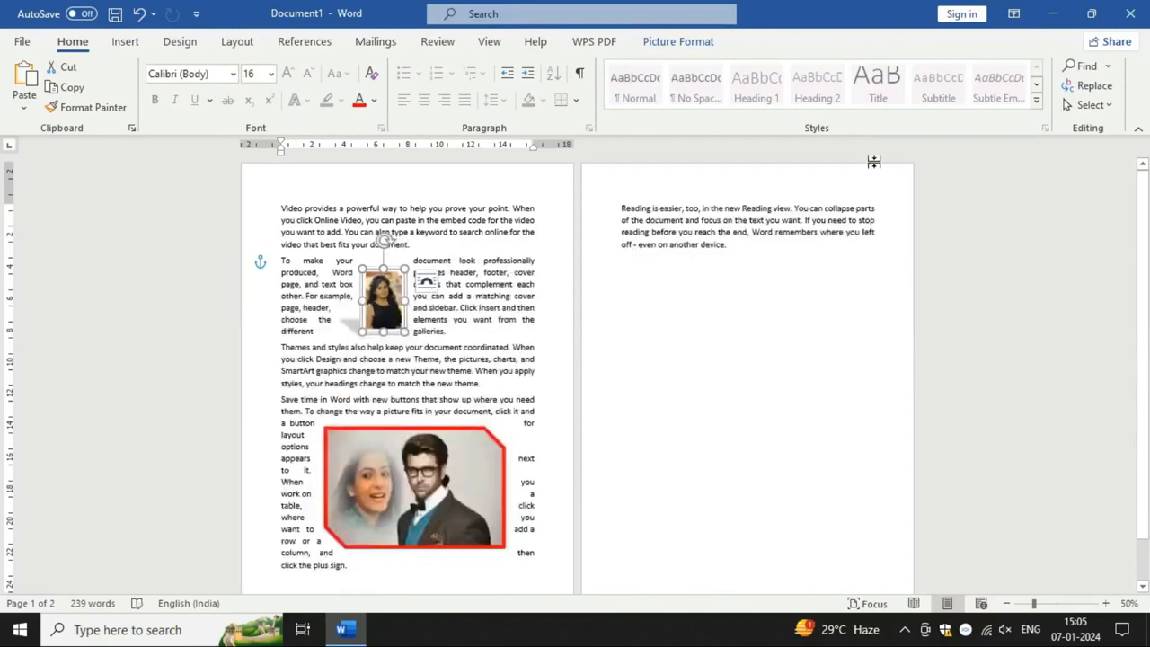
Step: Position the portrait in the middle center of the page with text wrapping, and move the grouped picture down below it
{"action": "left_click", "coordinate": [682, 42]}
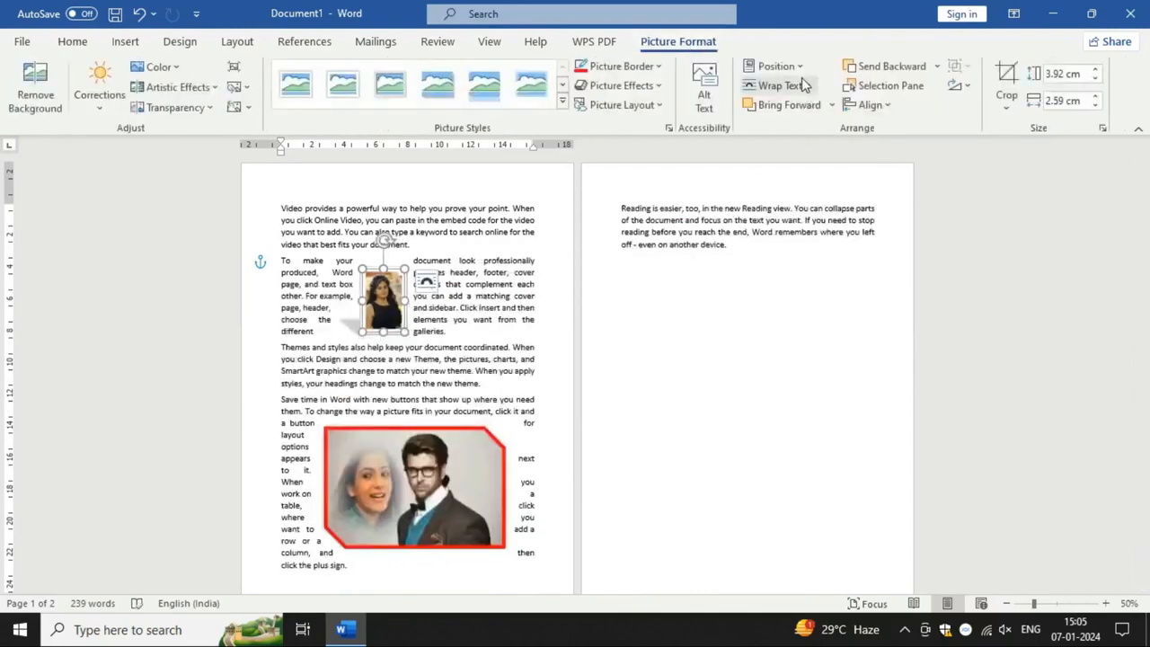
{"action": "left_click", "coordinate": [777, 66]}
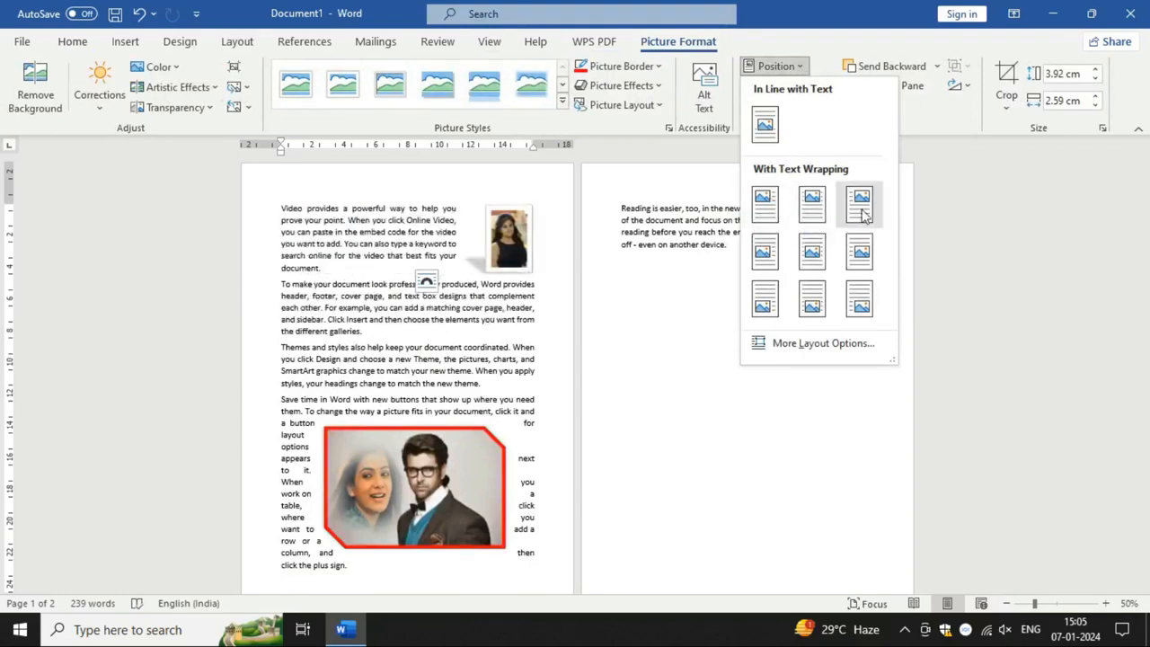
{"action": "left_click", "coordinate": [811, 254]}
{"action": "scroll", "coordinate": [476, 416], "scroll_direction": "down", "scroll_amount": 1}
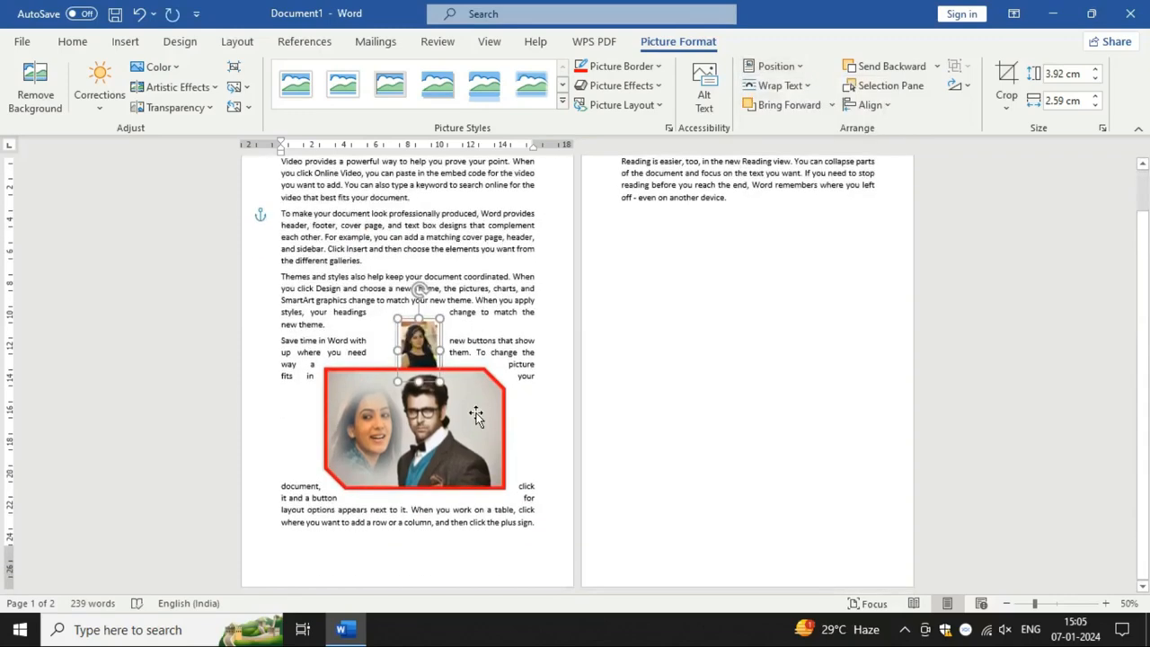
{"action": "left_click_drag", "start_coordinate": [476, 416], "coordinate": [476, 453]}
Step: Position the portrait at the page's top left with text wrapping, and move the grouped picture up into the "Themes and styles" paragraph
{"action": "left_click", "coordinate": [409, 349]}
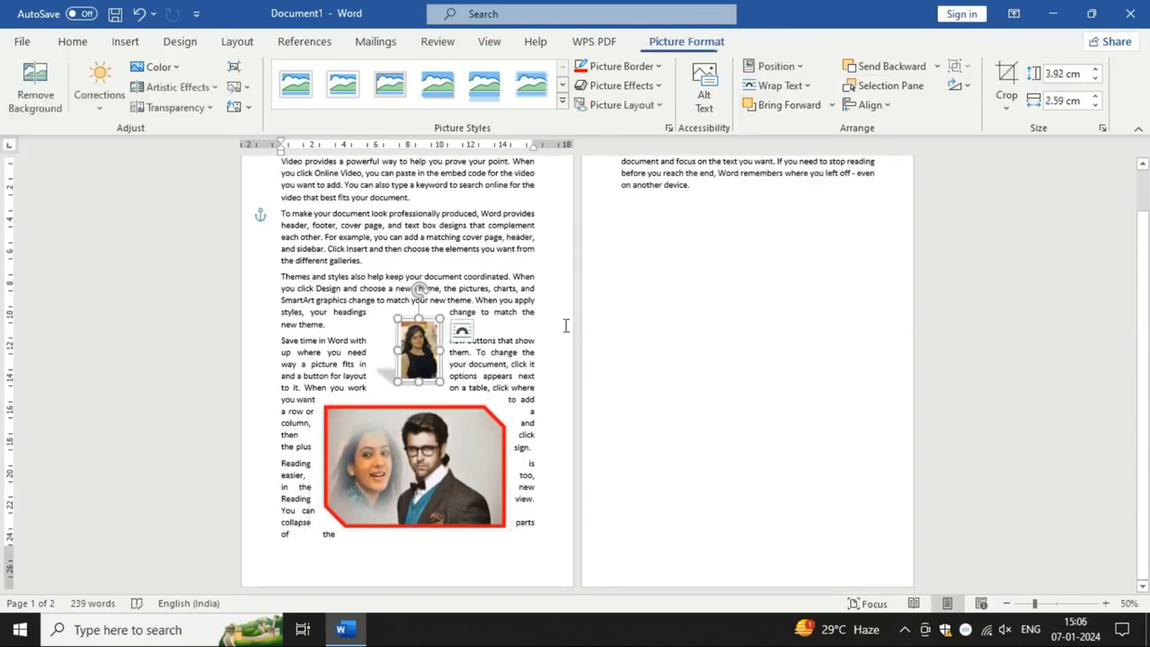
{"action": "left_click", "coordinate": [799, 72]}
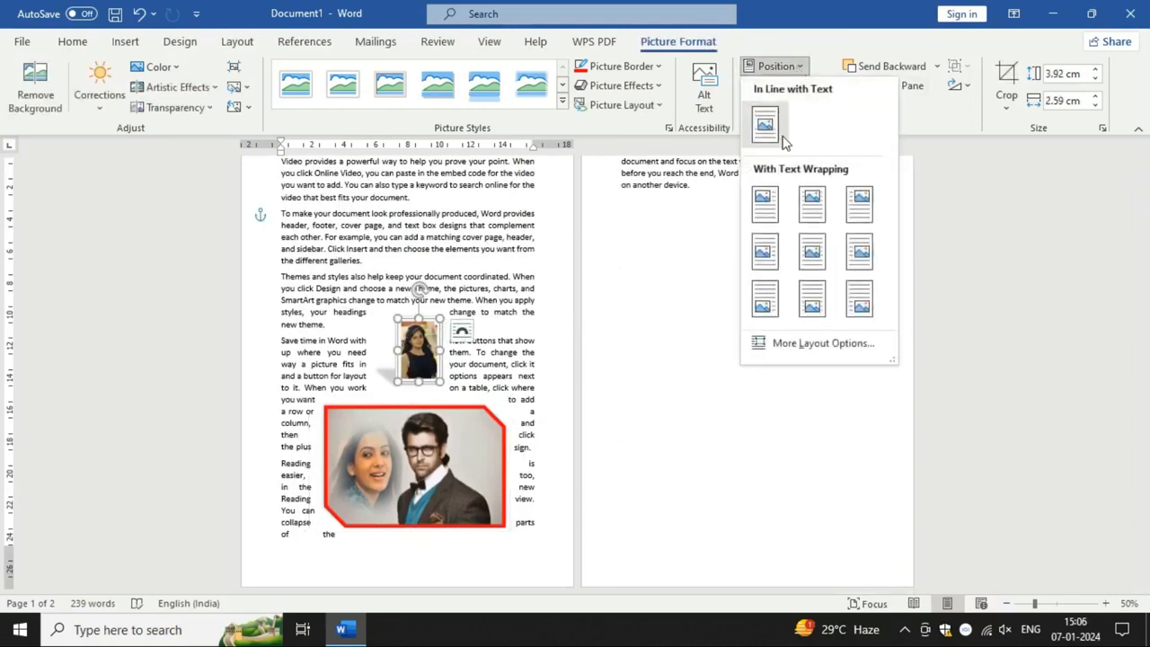
{"action": "left_click", "coordinate": [765, 203]}
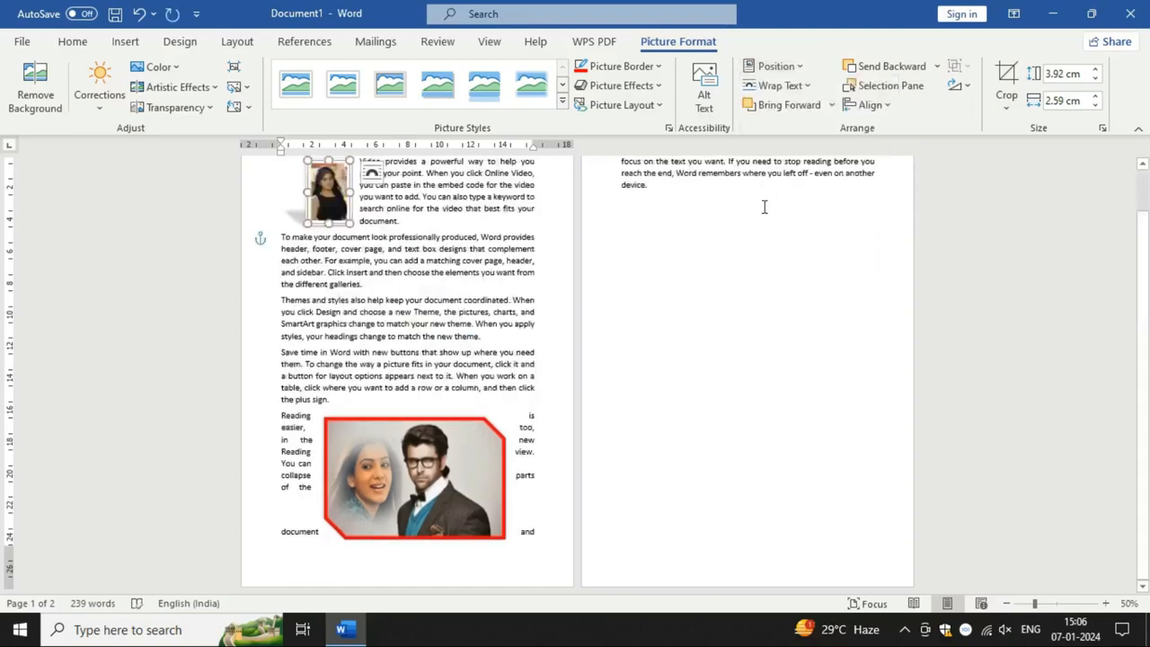
{"action": "left_click_drag", "start_coordinate": [451, 460], "coordinate": [459, 368]}
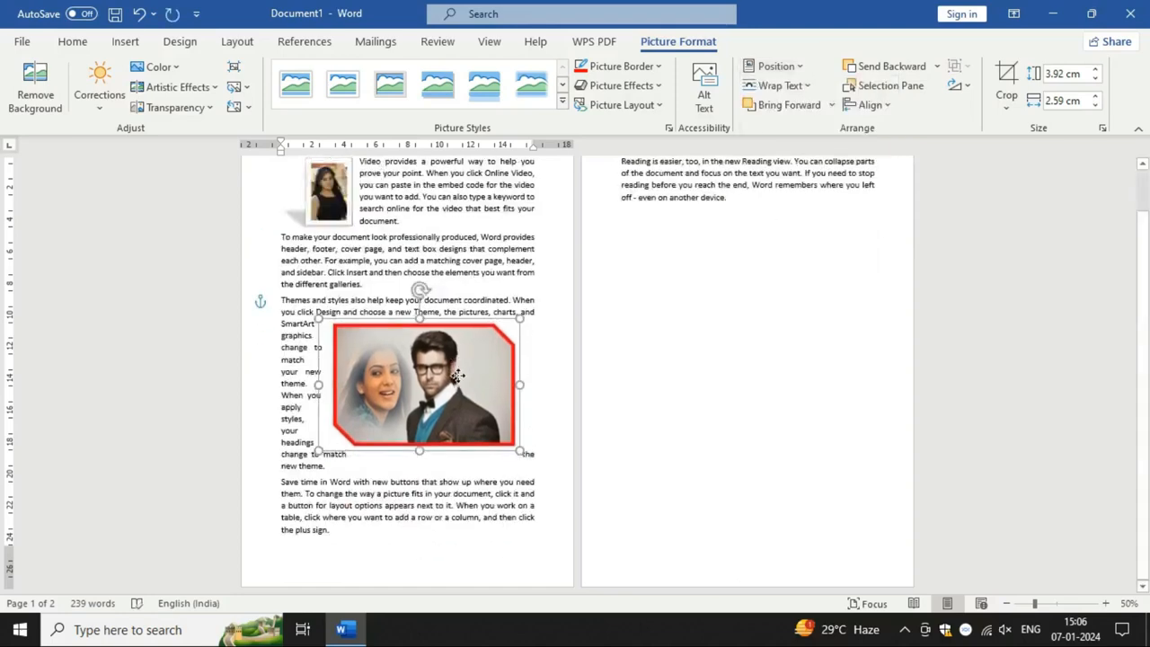
Step: Enlarge the portrait of the woman in black beside the first paragraph to about 12.25 by 8.1 cm
{"action": "left_click", "coordinate": [343, 211]}
{"action": "scroll", "coordinate": [412, 274], "scroll_direction": "up", "scroll_amount": 1}
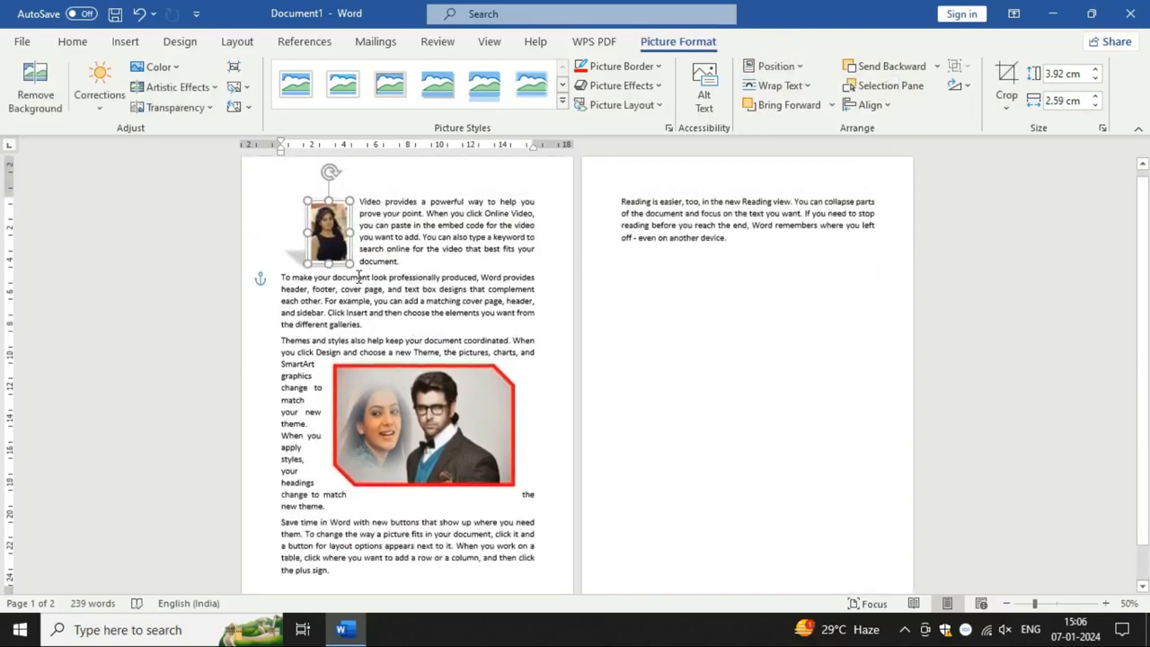
{"action": "left_click_drag", "start_coordinate": [349, 253], "coordinate": [435, 392]}
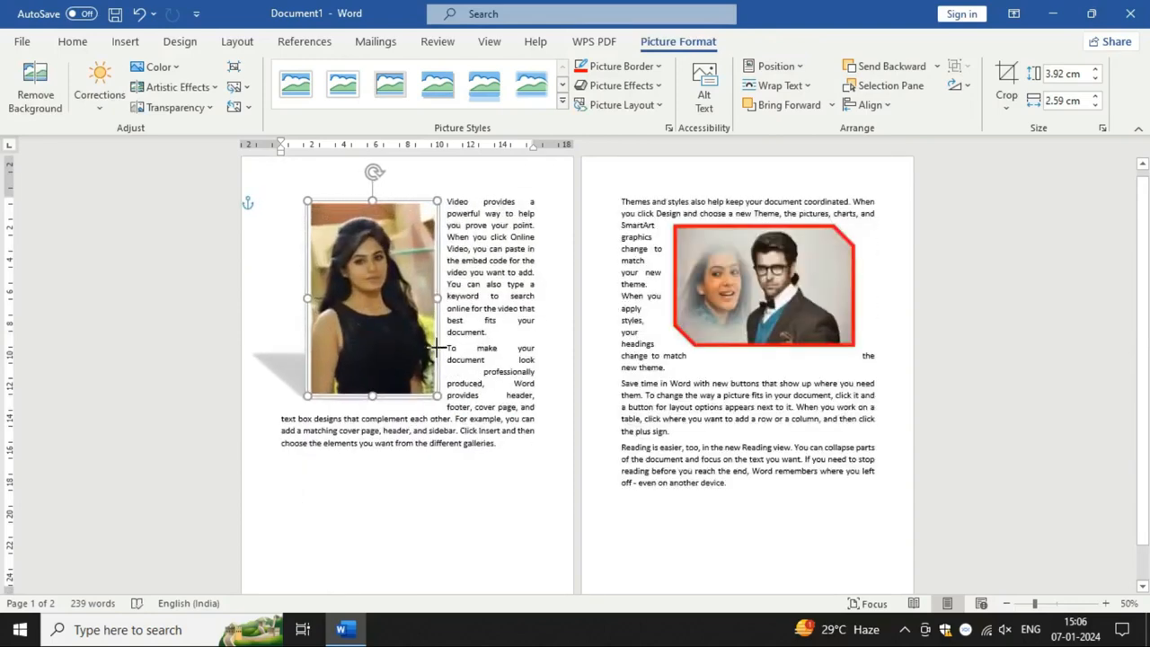
Step: Shrink the portrait to about 10.06 by 6.65 cm and move it down into the "To make your document" paragraph
{"action": "left_click", "coordinate": [1047, 604]}
{"action": "left_click_drag", "start_coordinate": [1047, 609], "coordinate": [1060, 607]}
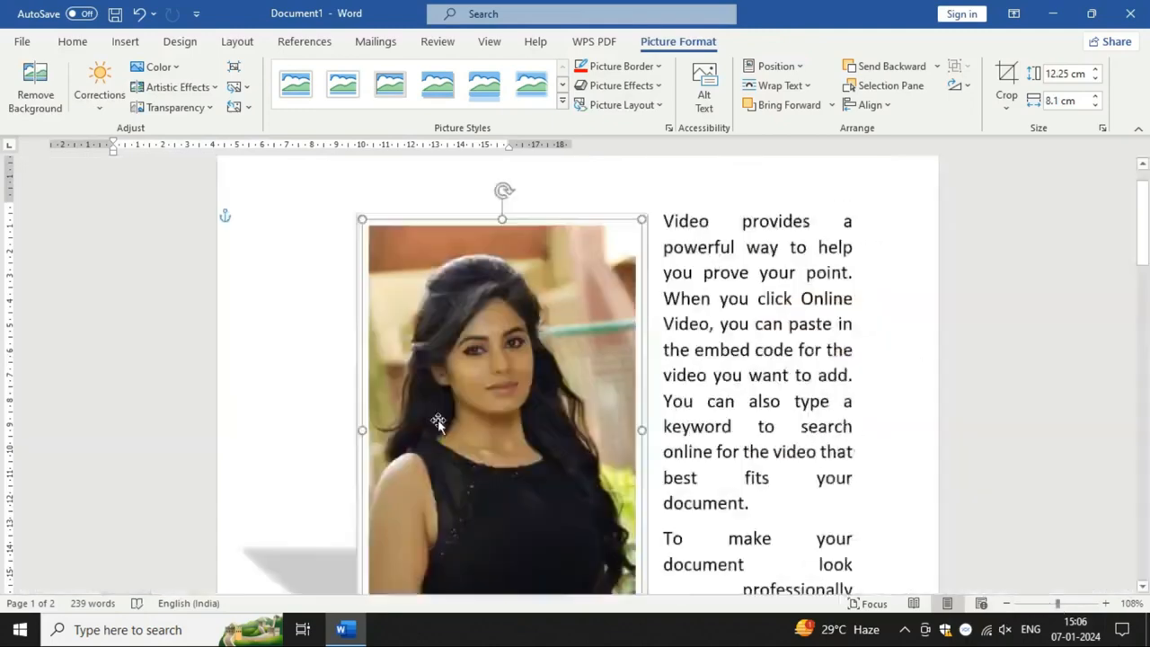
{"action": "scroll", "coordinate": [722, 477], "scroll_direction": "down", "scroll_amount": 2}
{"action": "scroll", "coordinate": [716, 493], "scroll_direction": "down", "scroll_amount": 1}
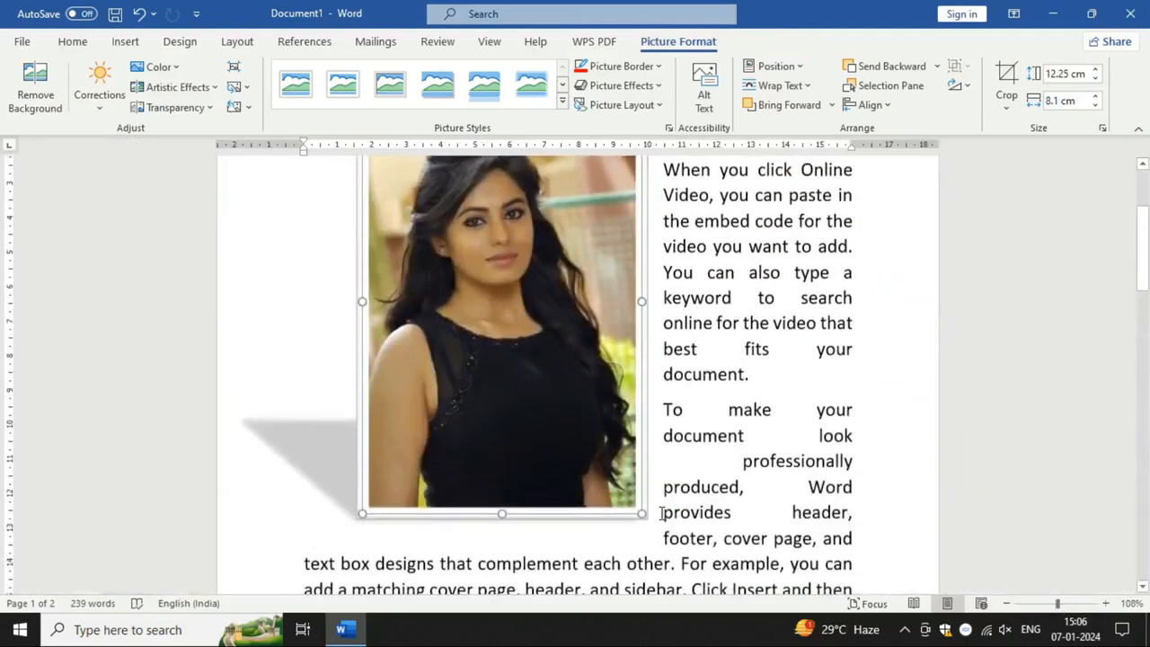
{"action": "left_click_drag", "start_coordinate": [641, 511], "coordinate": [592, 437]}
{"action": "left_click_drag", "start_coordinate": [528, 342], "coordinate": [595, 451]}
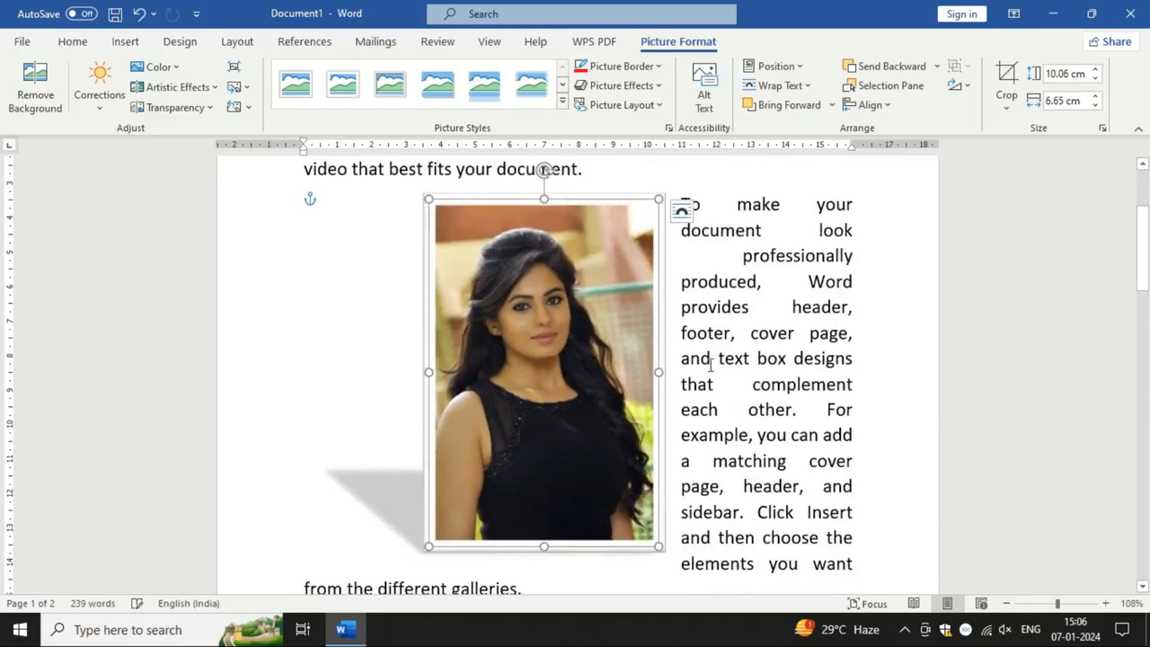
Step: Crop the portrait to the cloud shape, and replace that crop shape with the plaque
{"action": "left_click", "coordinate": [1007, 107]}
{"action": "mouse_move", "coordinate": [1040, 162]}
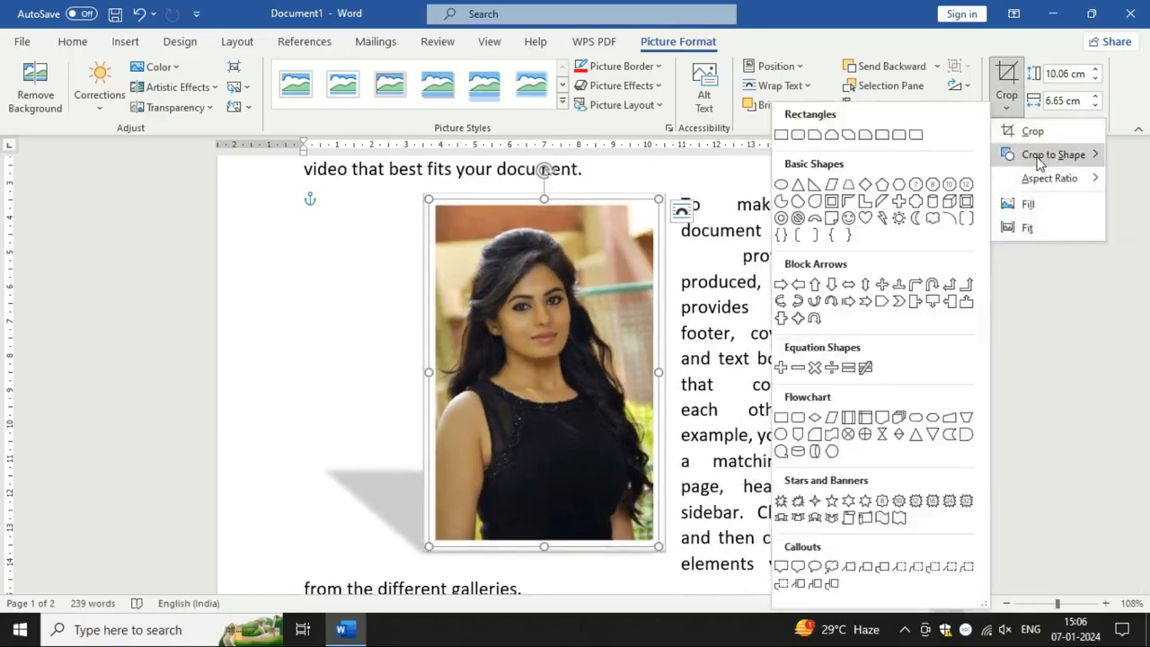
{"action": "left_click", "coordinate": [933, 218]}
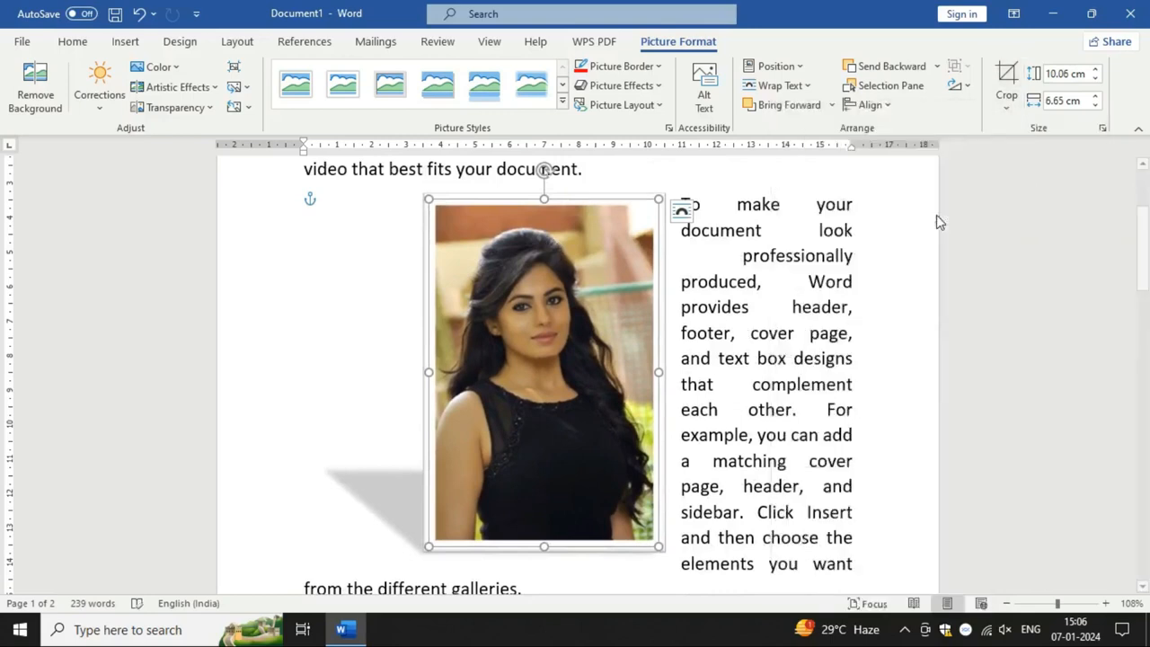
{"action": "left_click", "coordinate": [1006, 106]}
{"action": "mouse_move", "coordinate": [1054, 167]}
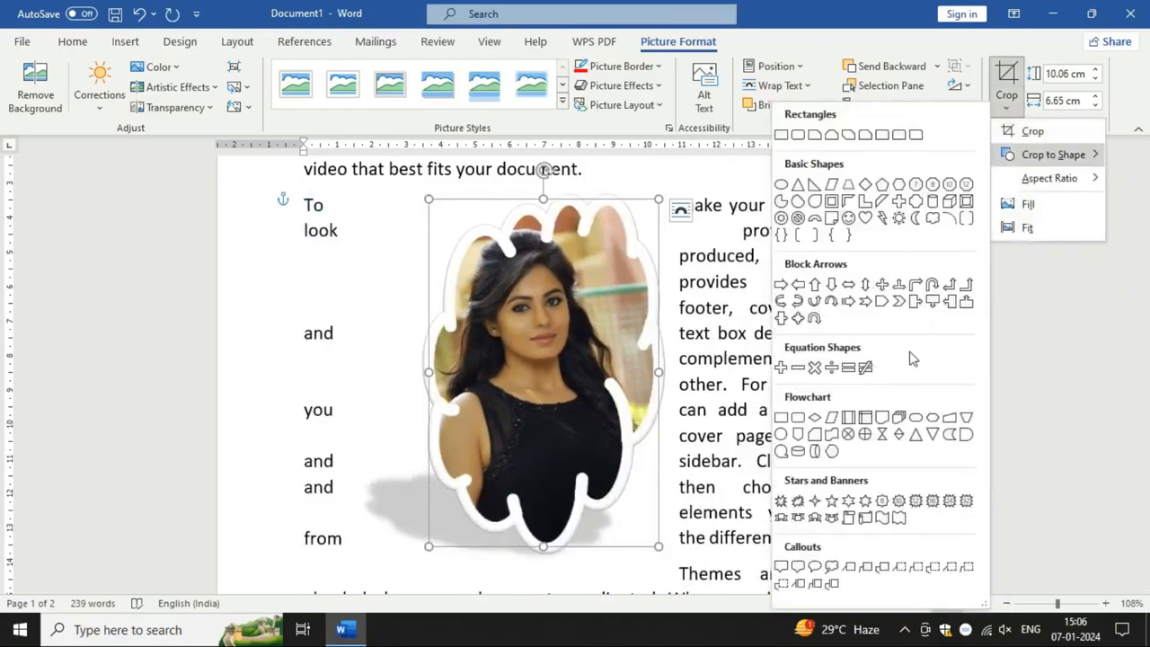
{"action": "left_click", "coordinate": [922, 206]}
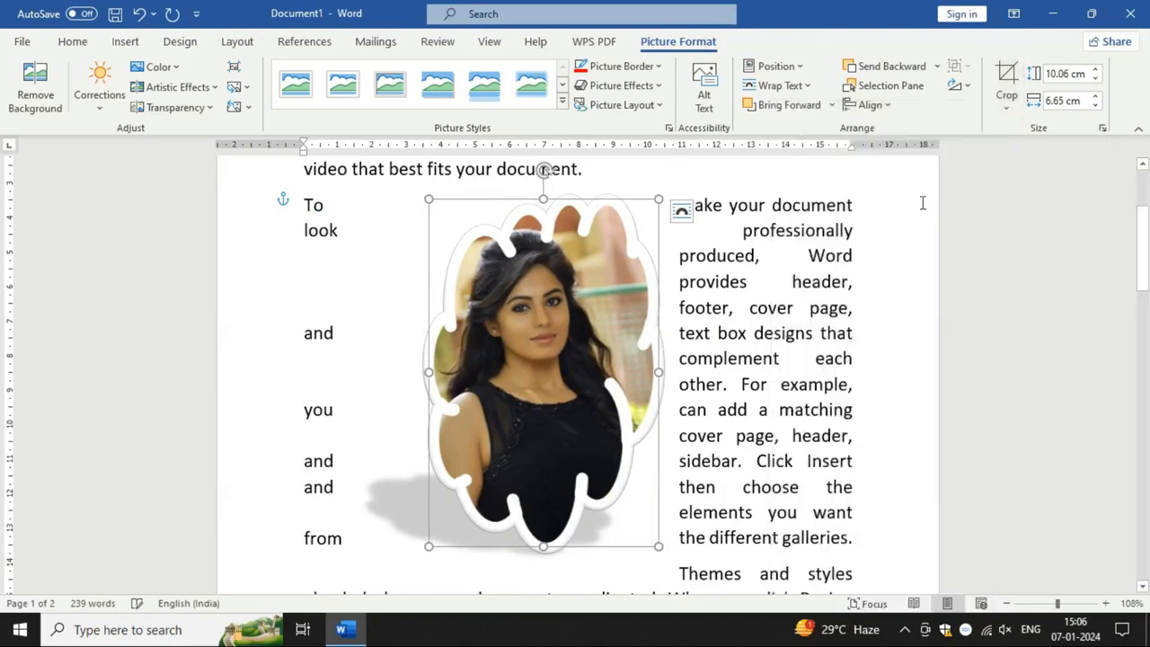
Step: Change the portrait's crop shape from the plaque back to the cloud
{"action": "left_click", "coordinate": [1012, 108]}
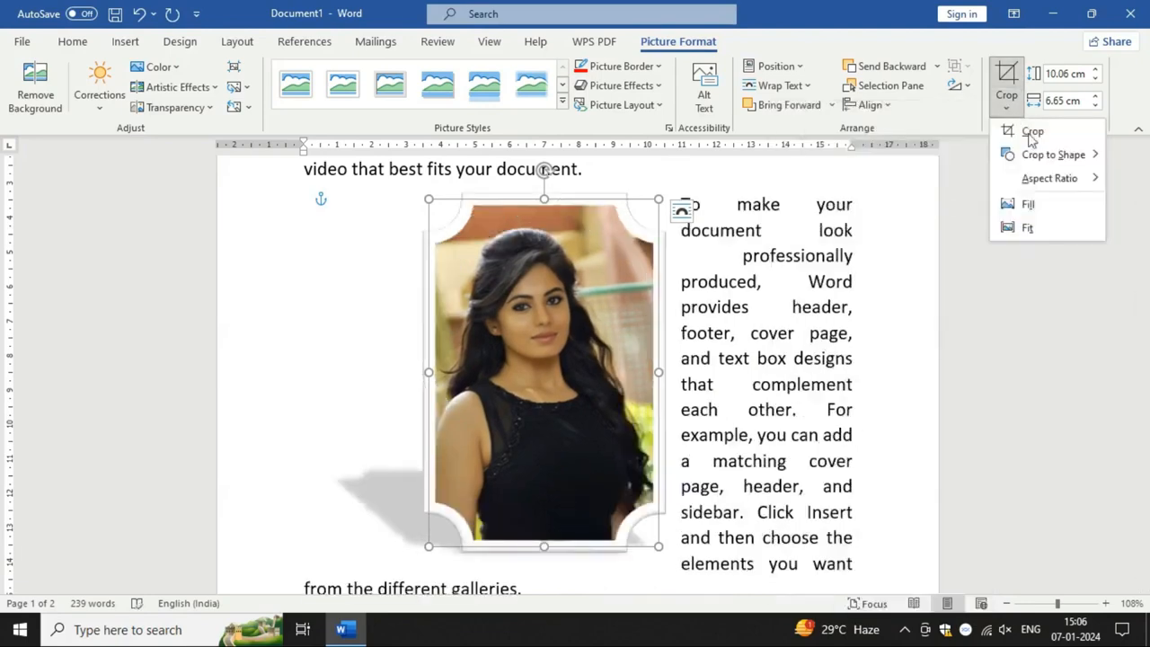
{"action": "mouse_move", "coordinate": [1053, 164]}
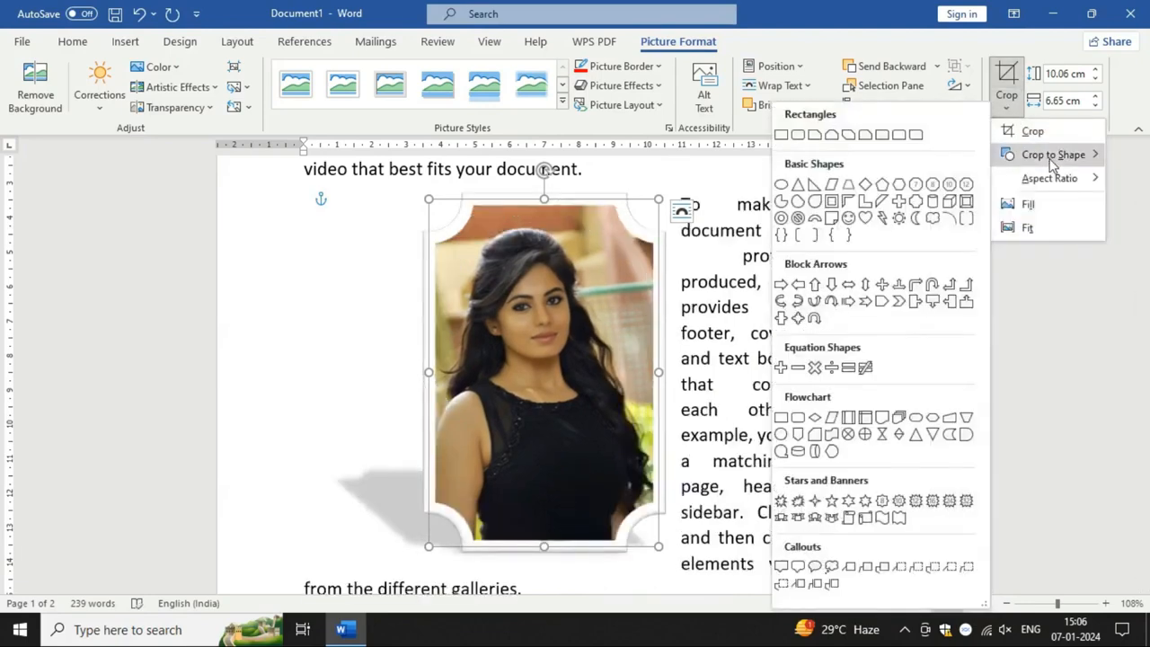
{"action": "left_click", "coordinate": [932, 220]}
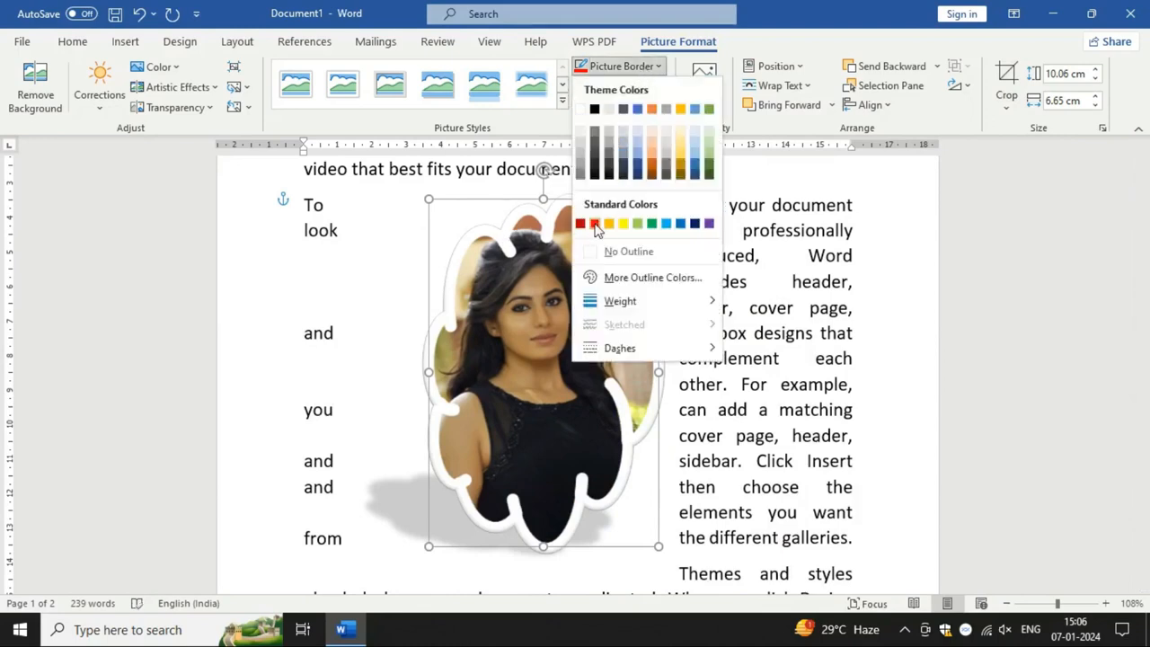
Step: Give the cloud-shaped portrait a red border with a weight of 3 pt
{"action": "left_click", "coordinate": [594, 224]}
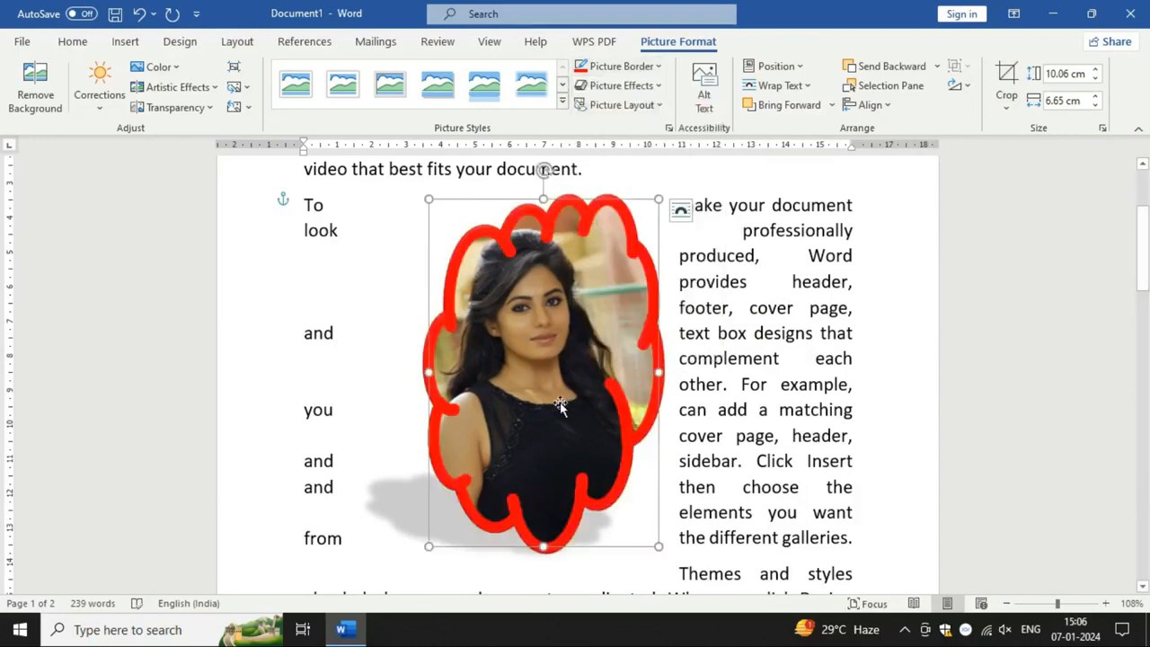
{"action": "left_click", "coordinate": [645, 72]}
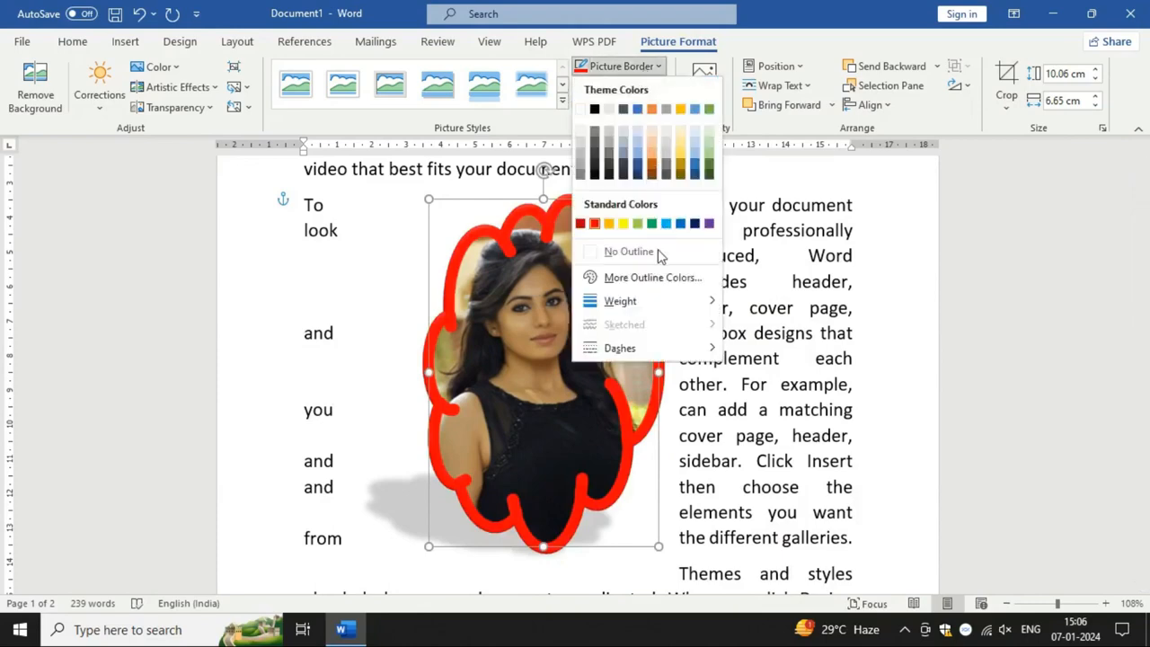
{"action": "mouse_move", "coordinate": [640, 308]}
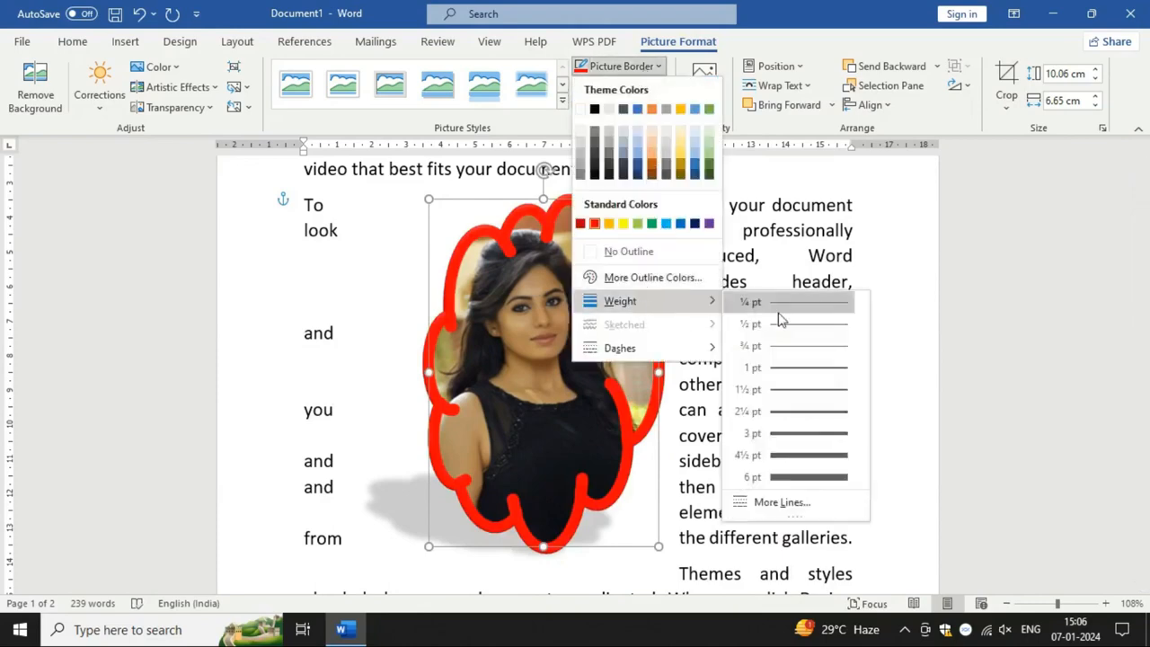
{"action": "left_click", "coordinate": [799, 435]}
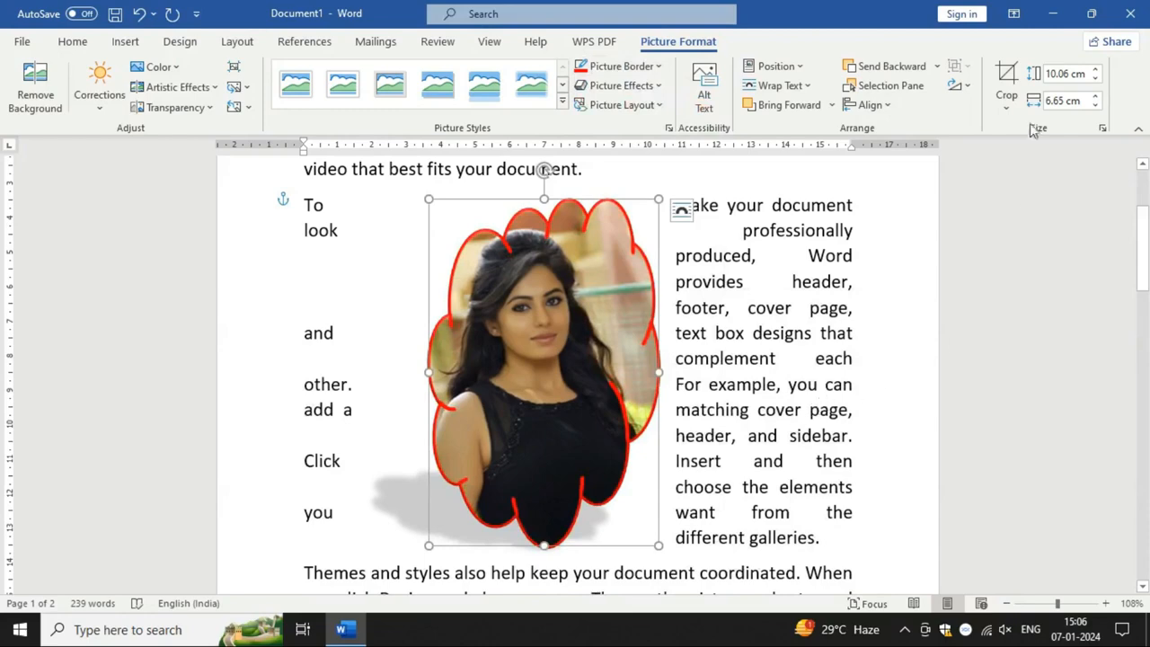
Step: Crop the red-bordered portrait to the 32-point star shape
{"action": "left_click", "coordinate": [1006, 97]}
{"action": "mouse_move", "coordinate": [1031, 160]}
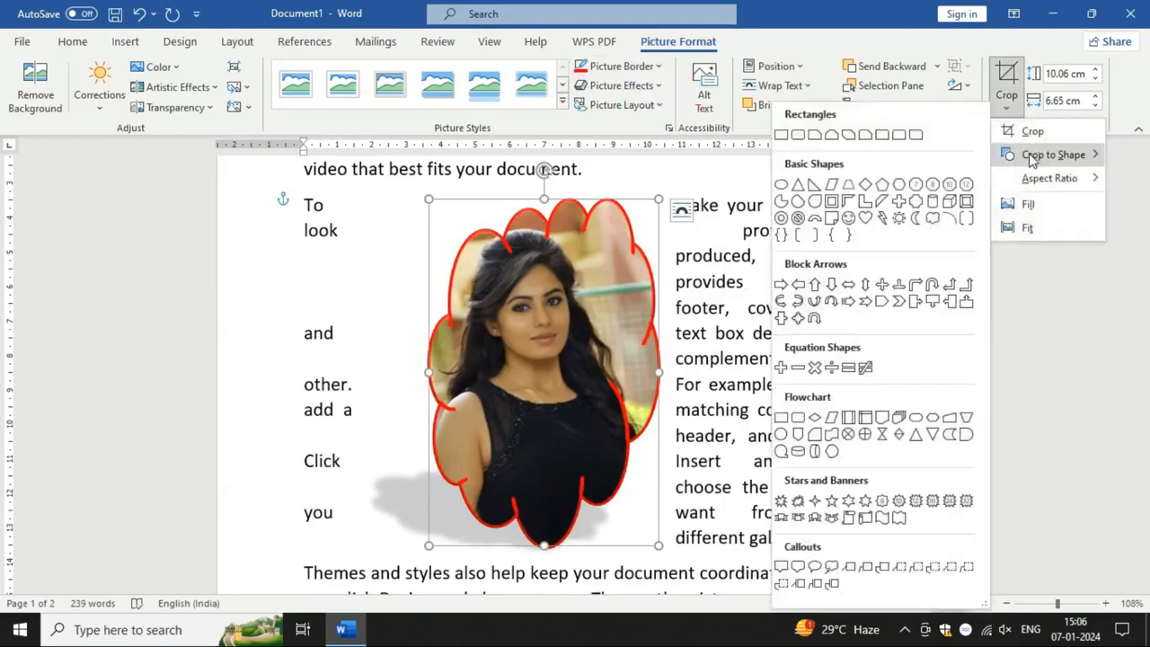
{"action": "left_click", "coordinate": [968, 502]}
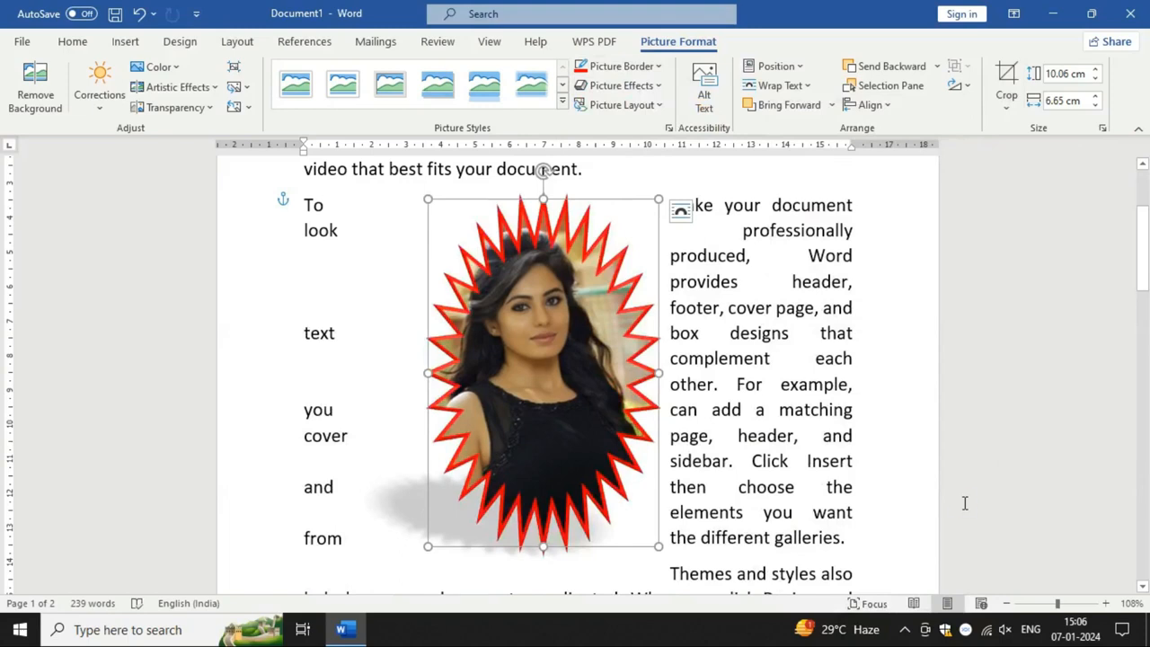
Step: Reset the star-shaped portrait to discard all of its picture formatting changes
{"action": "left_click", "coordinate": [764, 382]}
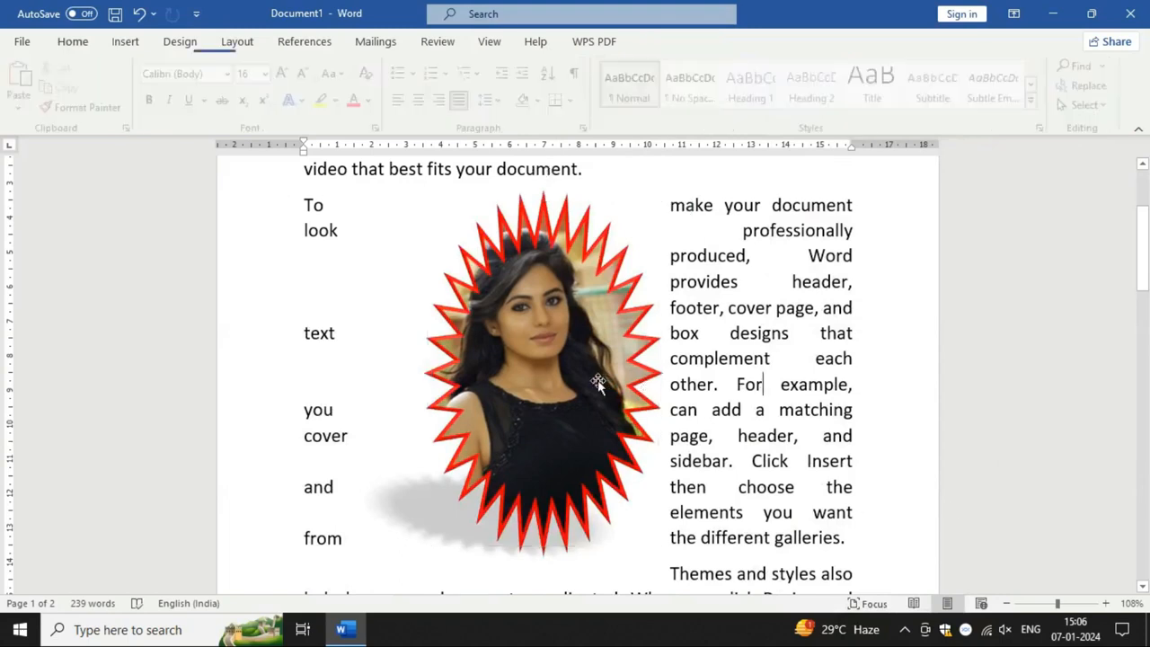
{"action": "left_click", "coordinate": [593, 377]}
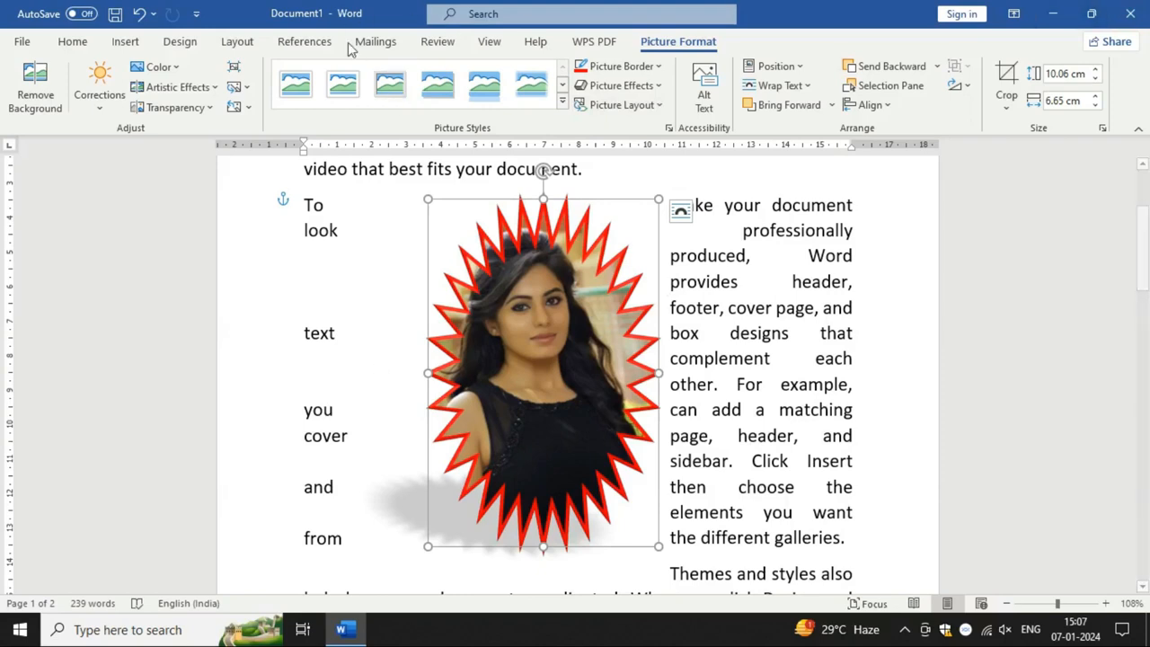
{"action": "left_click", "coordinate": [233, 109]}
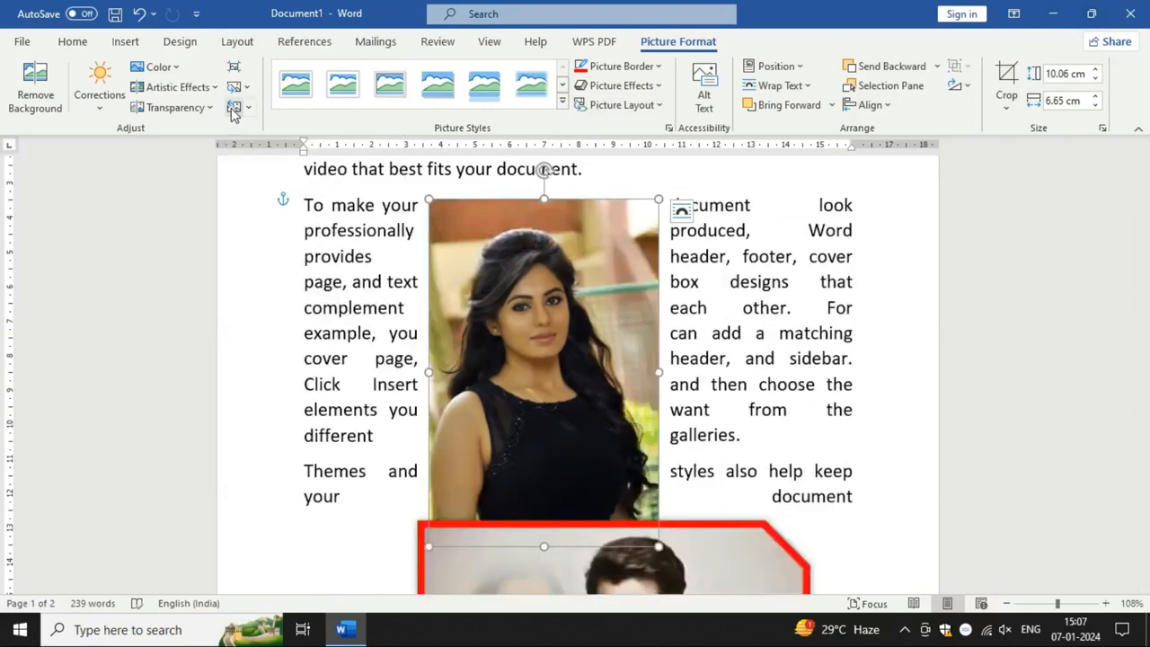
Step: Try moving the grouped picture of the woman and man lower on the page, and undo the move
{"action": "scroll", "coordinate": [783, 405], "scroll_direction": "down", "scroll_amount": 3}
{"action": "left_click_drag", "start_coordinate": [749, 462], "coordinate": [764, 531]}
{"action": "scroll", "coordinate": [659, 417], "scroll_direction": "down", "scroll_amount": 3}
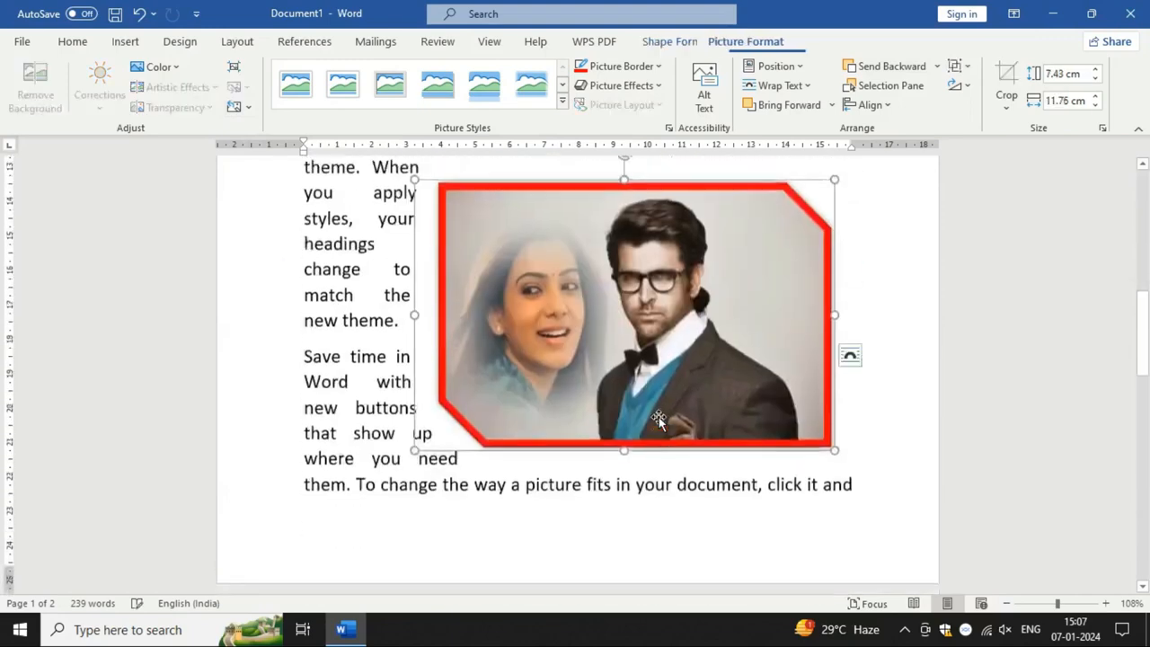
{"action": "scroll", "coordinate": [658, 417], "scroll_direction": "up", "scroll_amount": 10}
{"action": "left_click", "coordinate": [588, 427]}
{"action": "scroll", "coordinate": [584, 404], "scroll_direction": "down", "scroll_amount": 2}
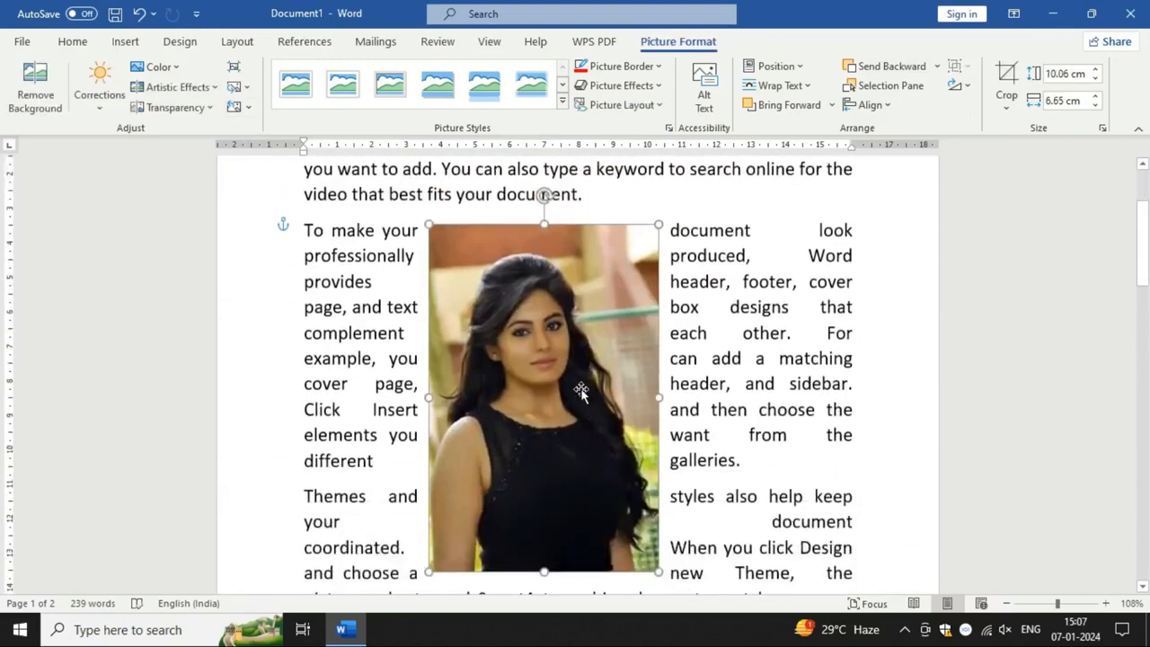
{"action": "left_click", "coordinate": [139, 13]}
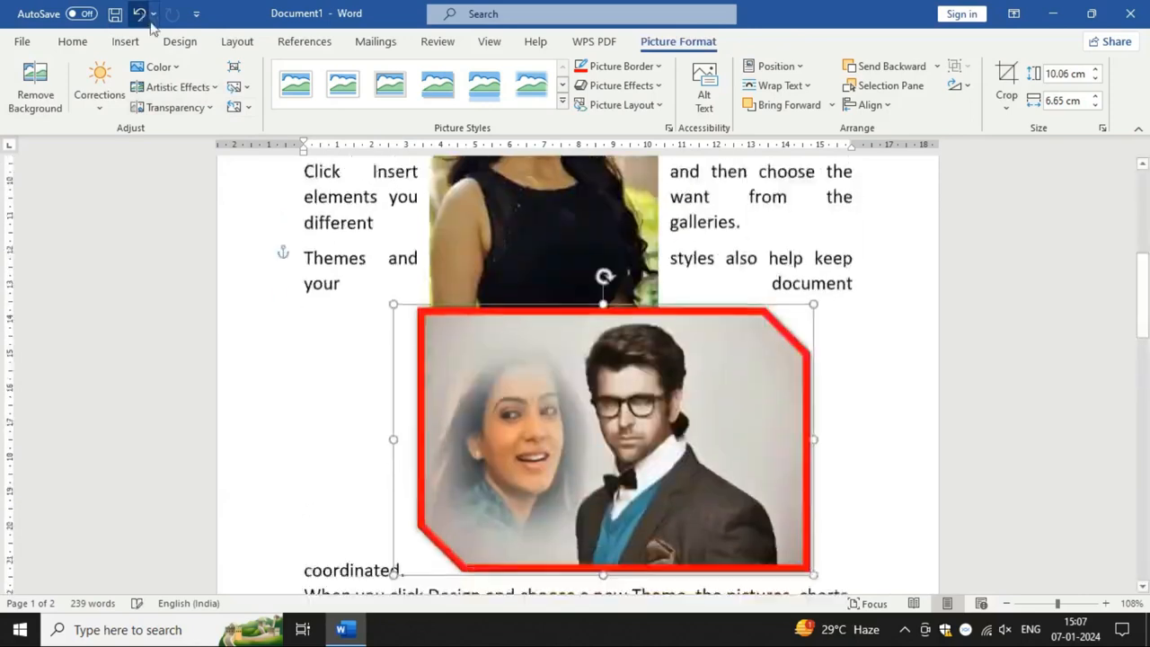
Step: Move the grouped picture down toward the right margin and shrink it to about 4.03 by 5.56 cm
{"action": "scroll", "coordinate": [646, 444], "scroll_direction": "up", "scroll_amount": 4}
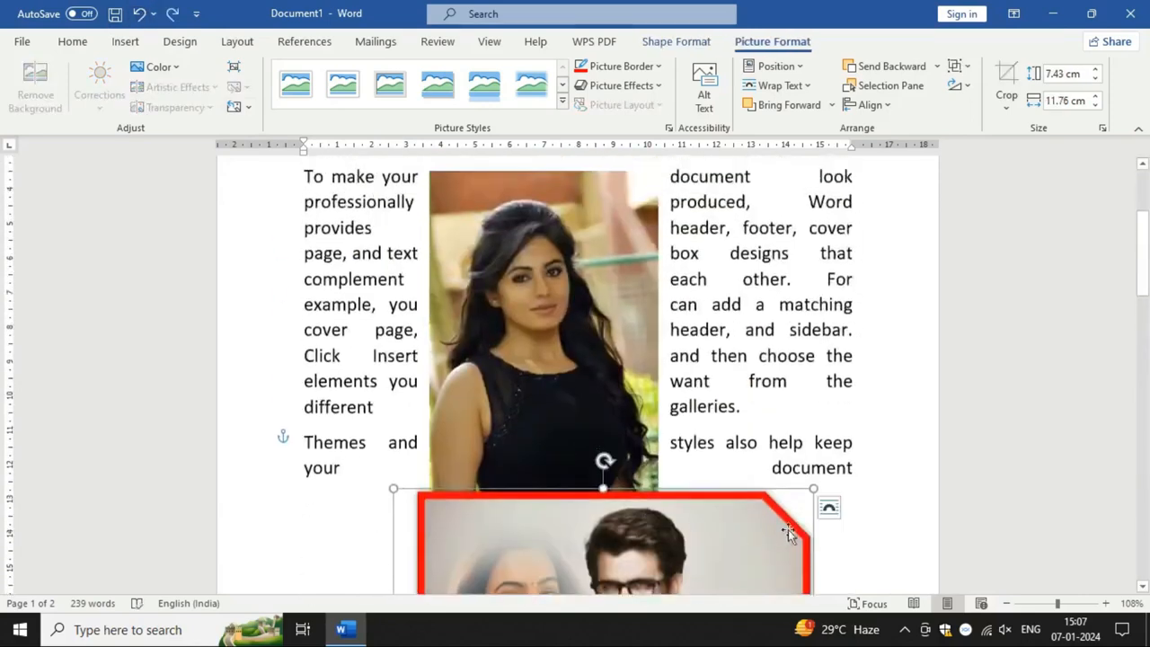
{"action": "scroll", "coordinate": [788, 529], "scroll_direction": "down", "scroll_amount": 3}
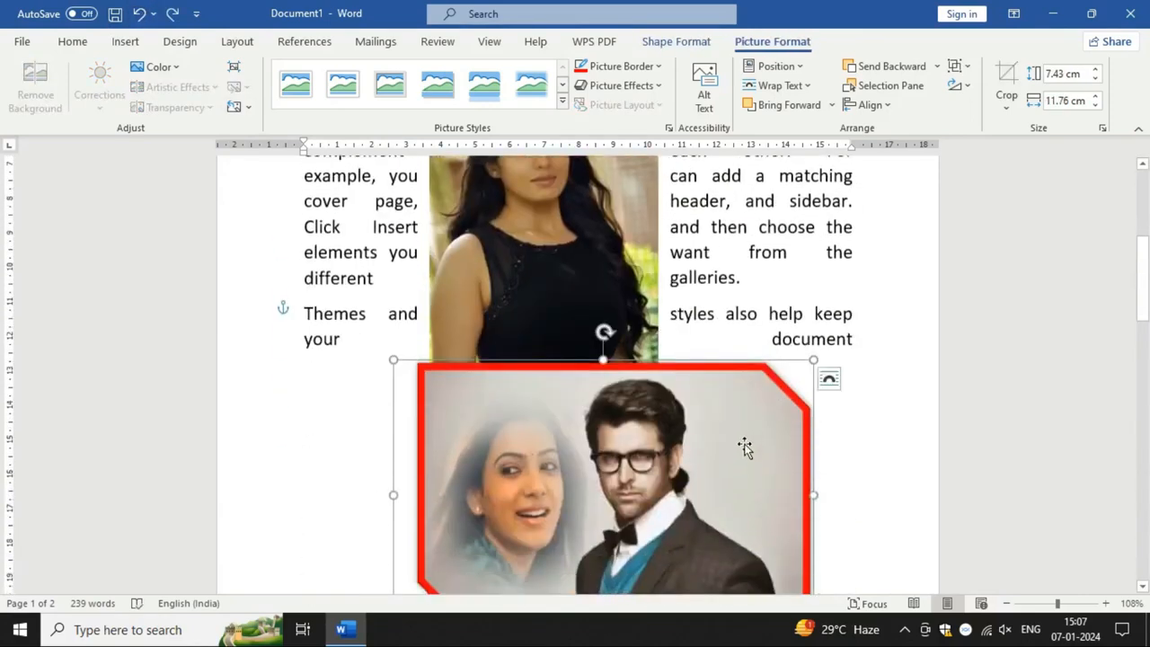
{"action": "left_click_drag", "start_coordinate": [745, 447], "coordinate": [816, 479]}
{"action": "scroll", "coordinate": [430, 251], "scroll_direction": "down", "scroll_amount": 5}
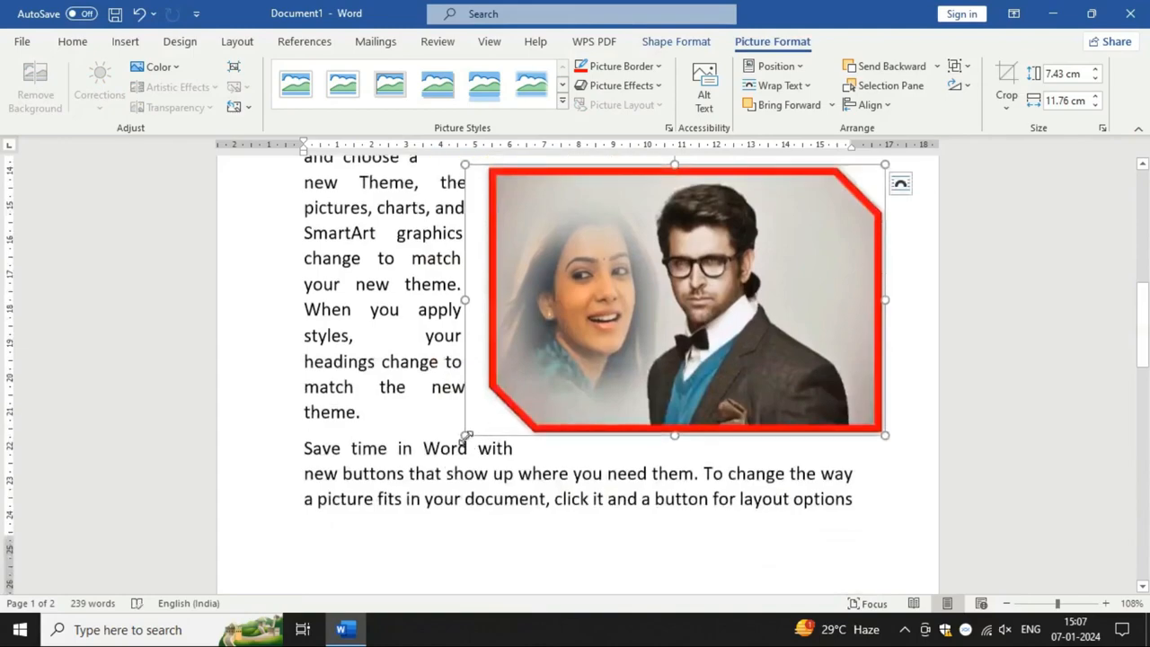
{"action": "left_click_drag", "start_coordinate": [465, 434], "coordinate": [677, 313]}
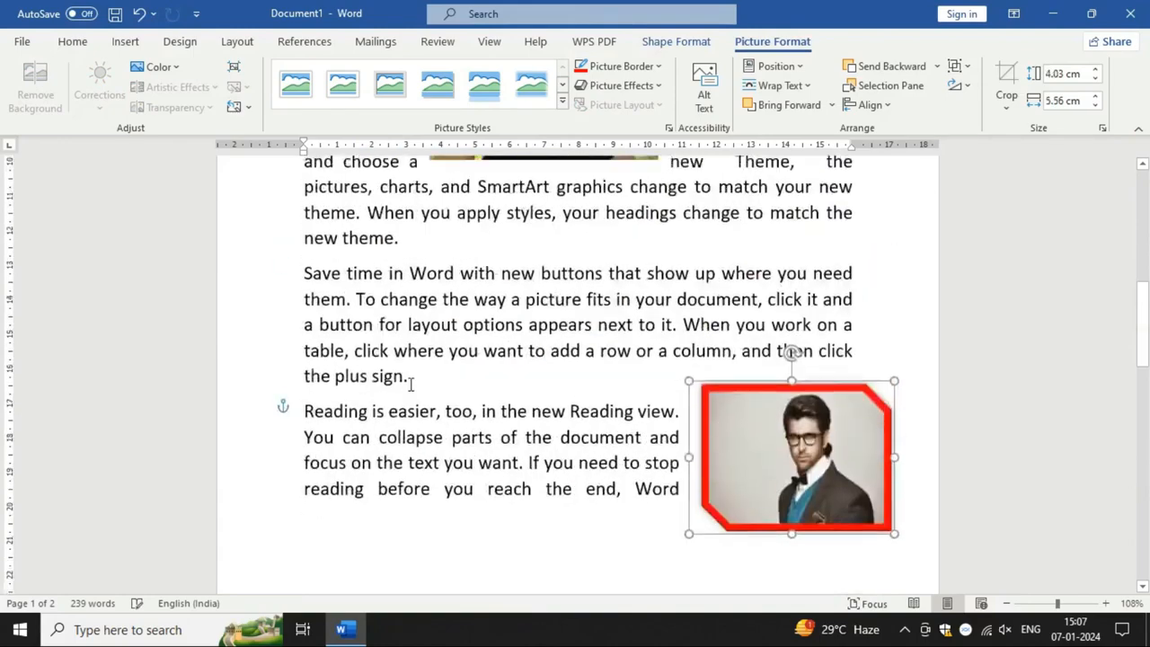
Step: Apply a soft-edged picture style and a red border to the portrait, and reset all of its formatting
{"action": "scroll", "coordinate": [411, 384], "scroll_direction": "up", "scroll_amount": 9}
{"action": "left_click", "coordinate": [467, 378]}
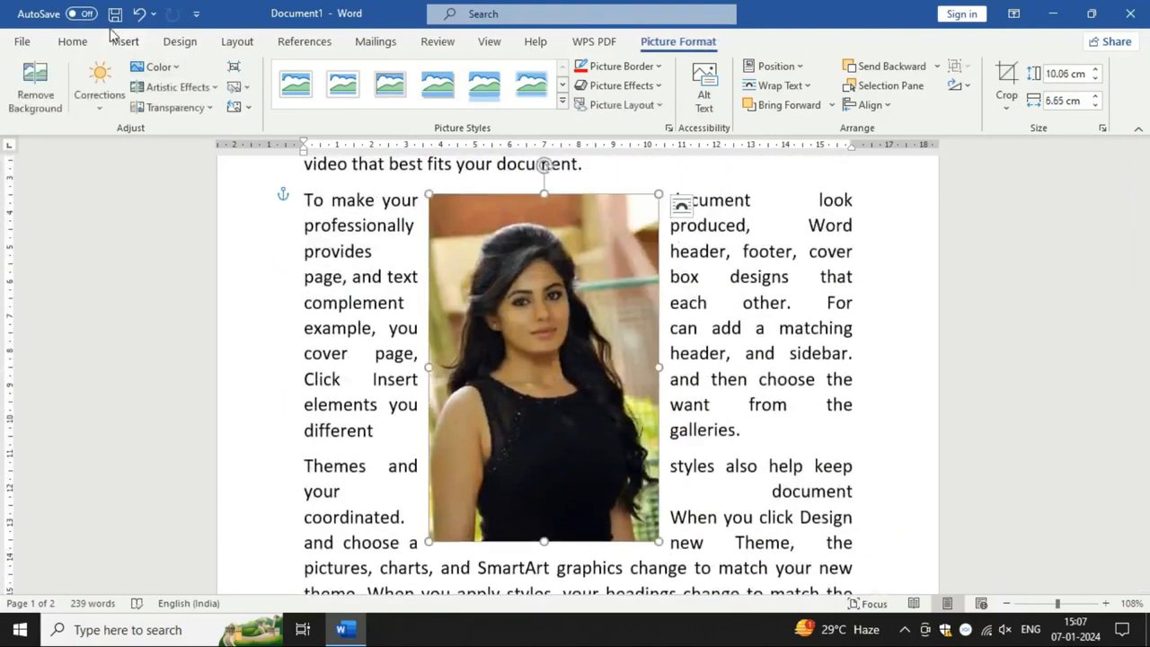
{"action": "left_click", "coordinate": [530, 83]}
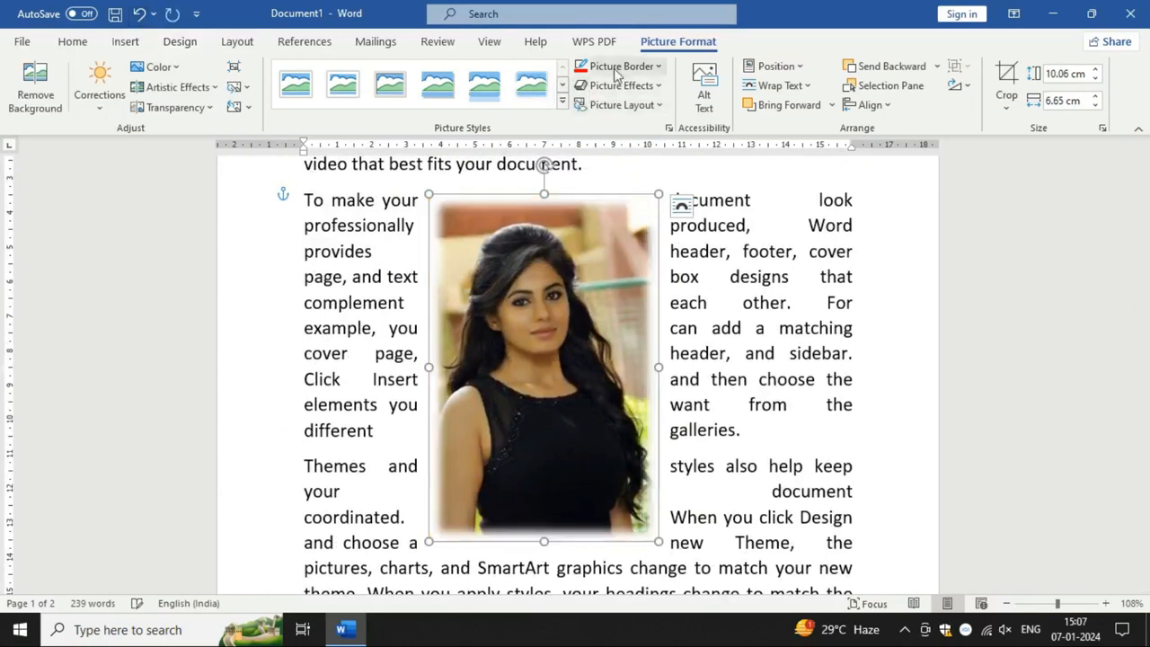
{"action": "left_click", "coordinate": [618, 68]}
{"action": "left_click", "coordinate": [594, 225]}
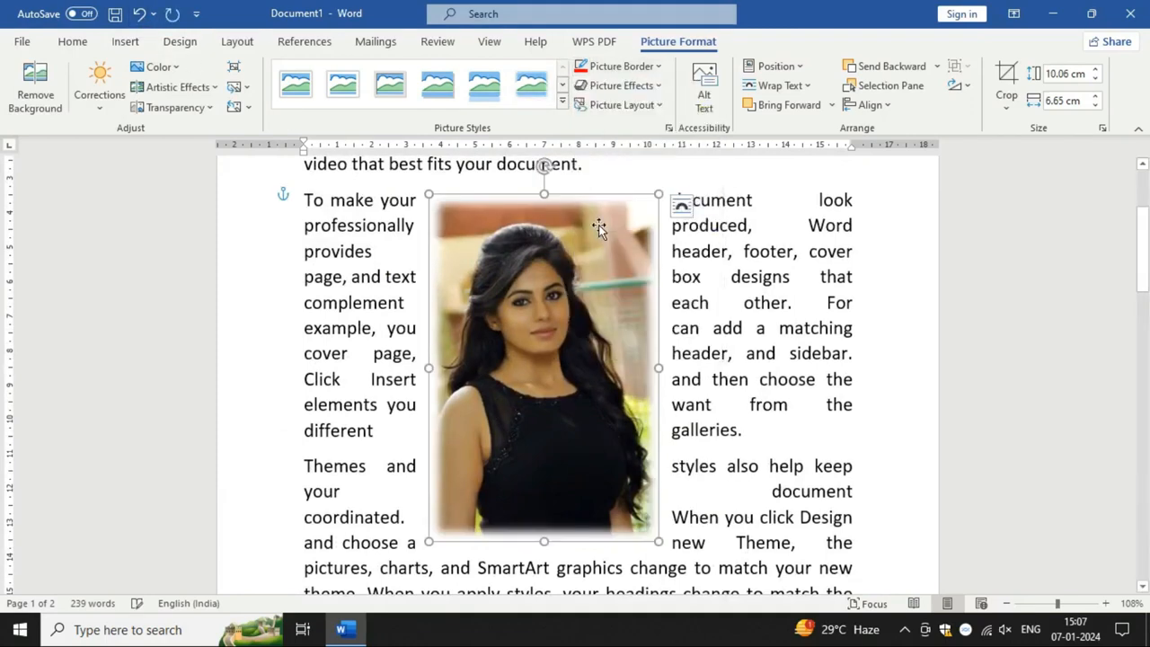
{"action": "left_click", "coordinate": [235, 107]}
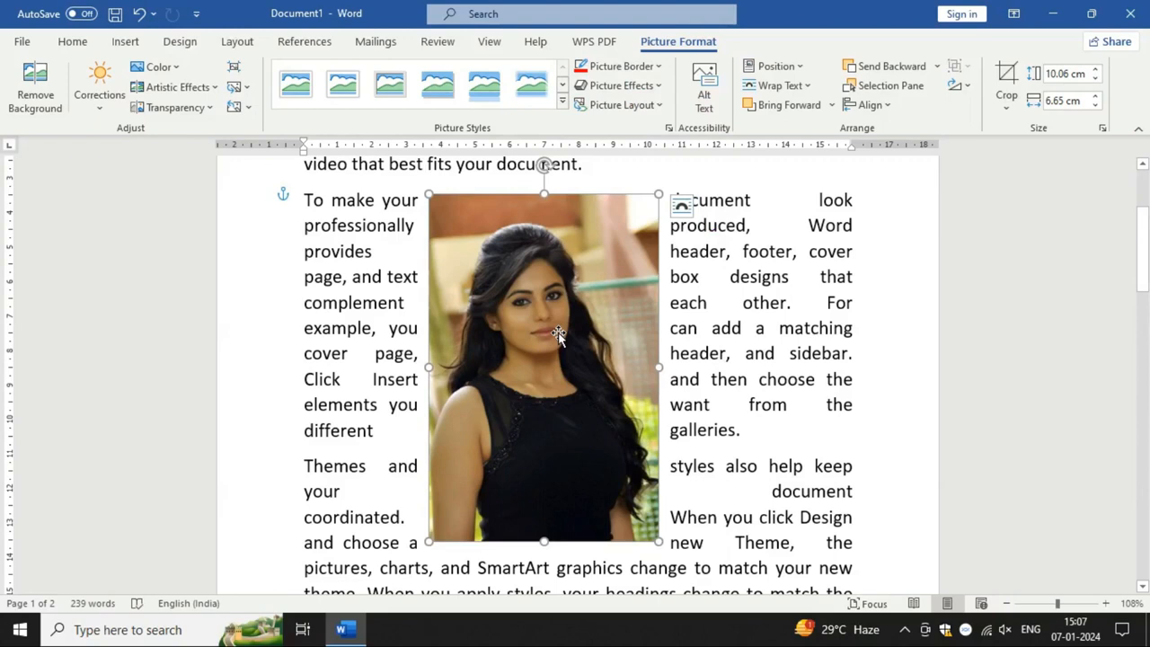
Step: Replace the portrait with 8FHmhD4.jpg from the Pictures folder and enlarge it to about 5.98 by 10.64 cm
{"action": "left_click", "coordinate": [242, 90]}
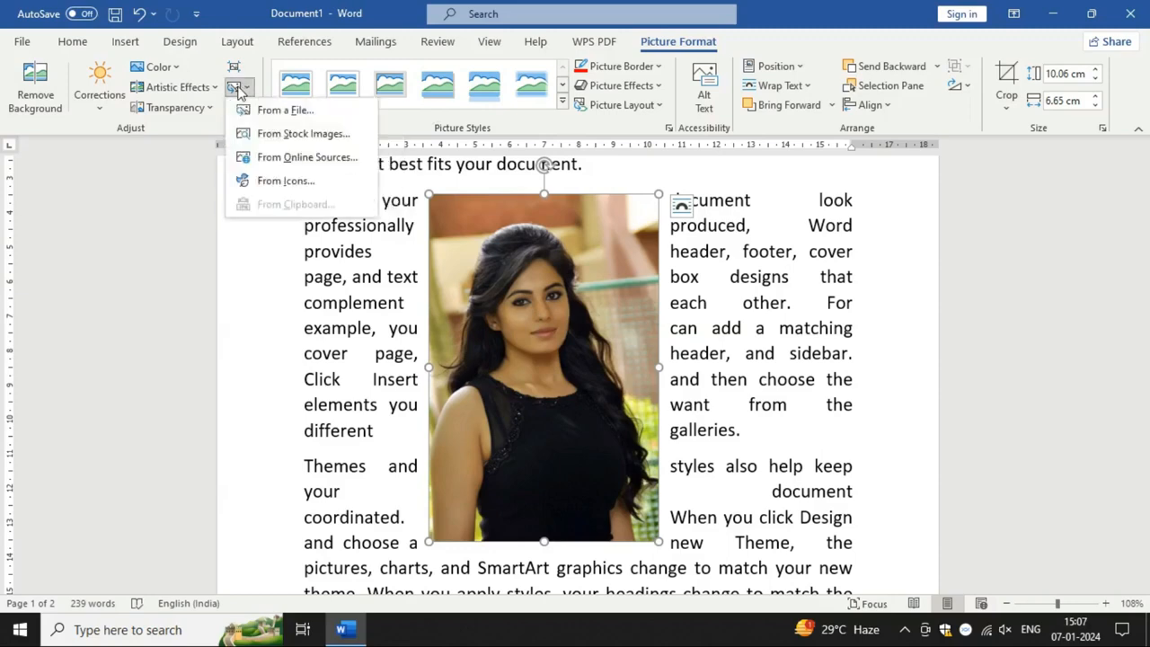
{"action": "left_click", "coordinate": [284, 119]}
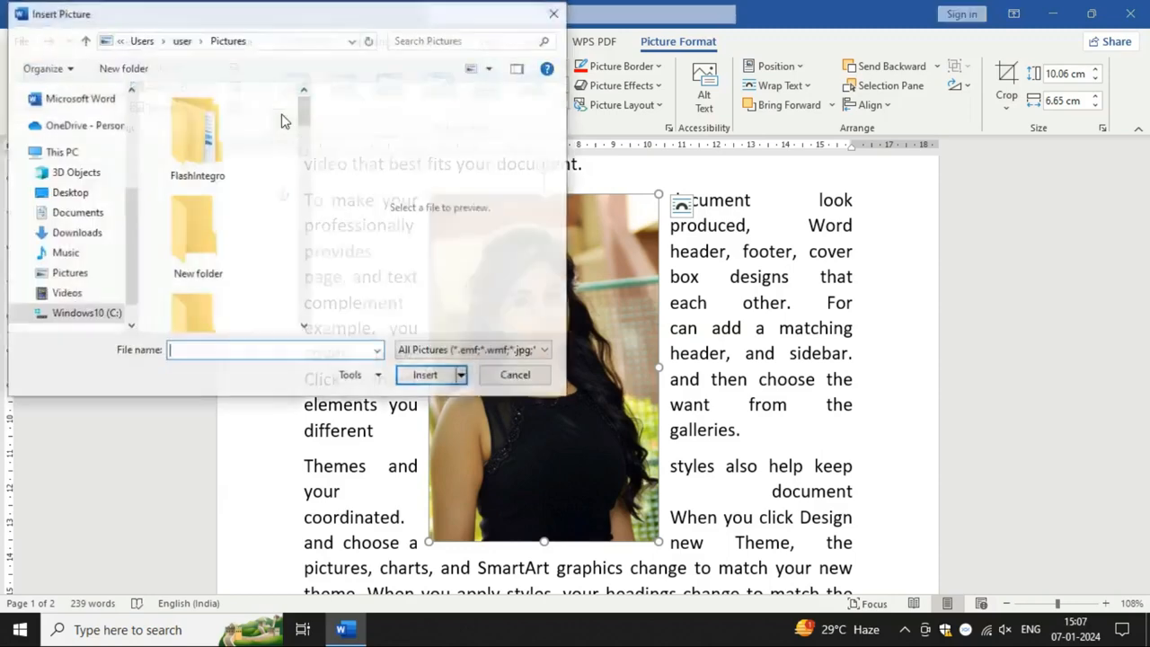
{"action": "scroll", "coordinate": [246, 256], "scroll_direction": "down", "scroll_amount": 1}
{"action": "scroll", "coordinate": [243, 260], "scroll_direction": "down", "scroll_amount": 2}
{"action": "left_click", "coordinate": [225, 278]}
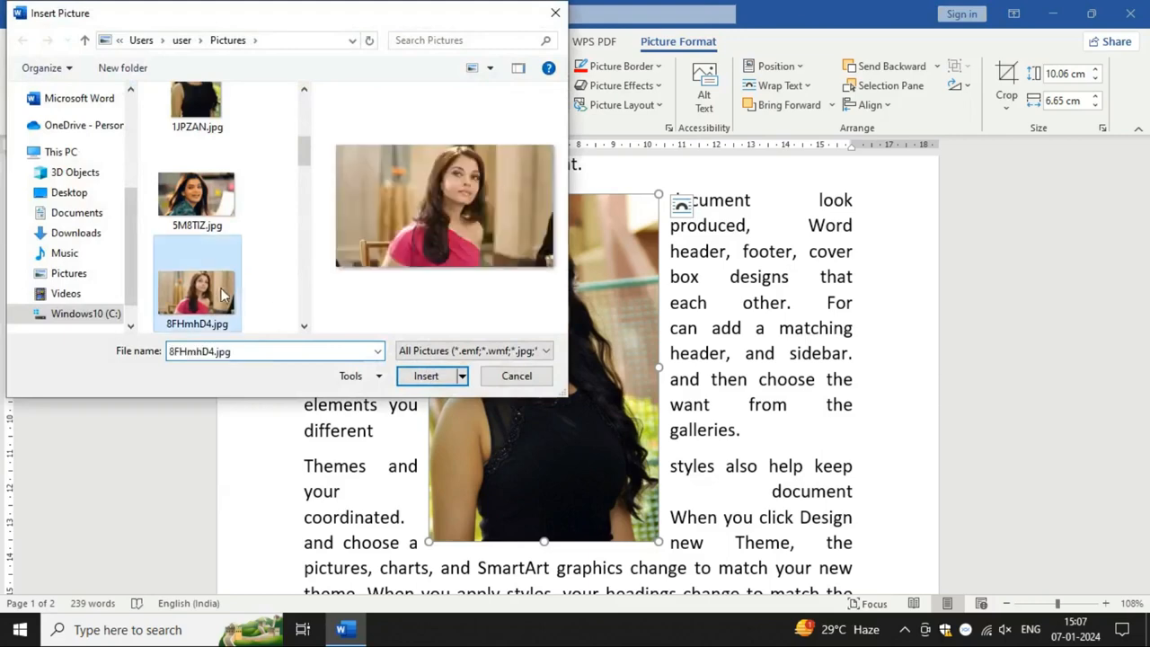
{"action": "left_click", "coordinate": [440, 376]}
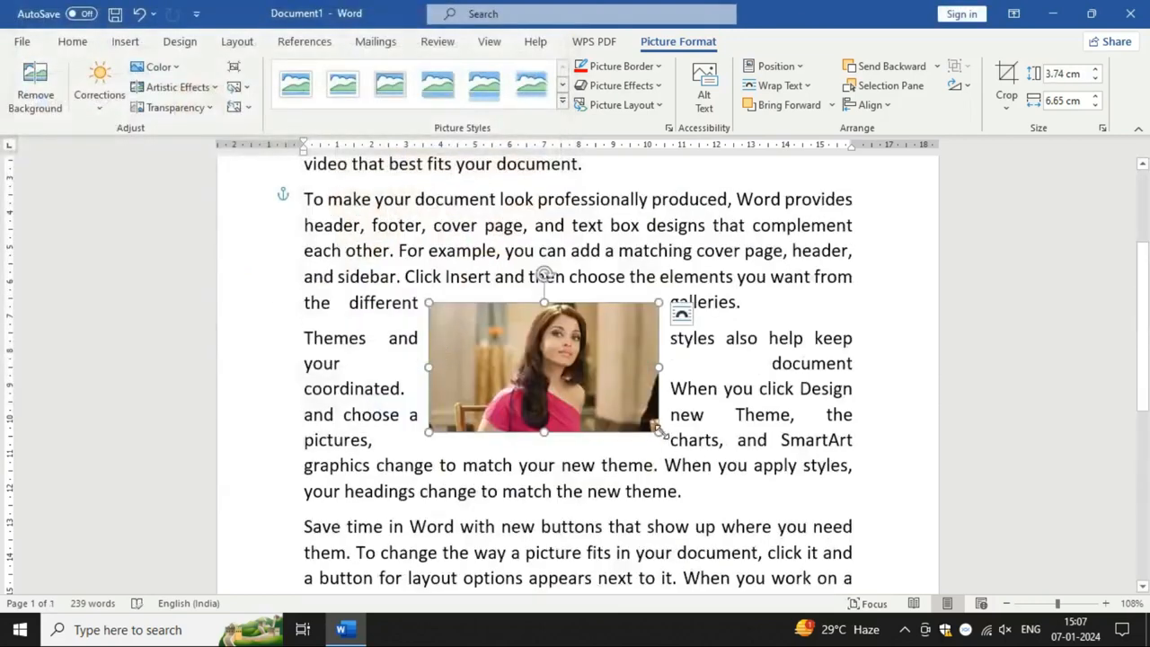
{"action": "left_click_drag", "start_coordinate": [662, 432], "coordinate": [638, 384]}
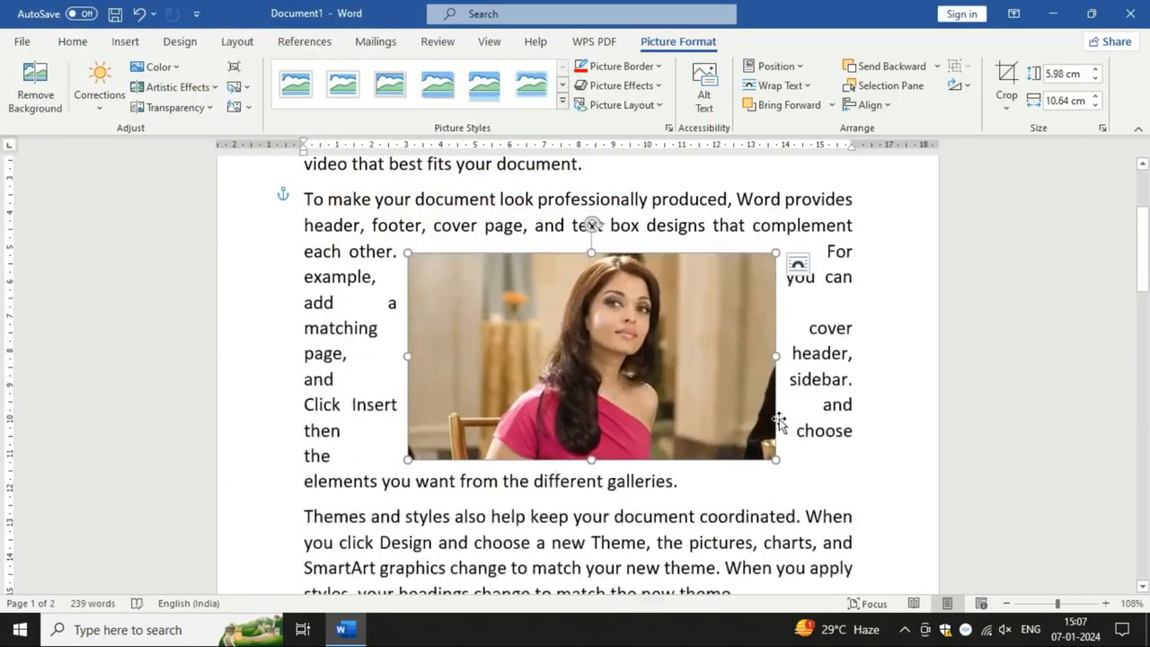
Step: Crop both sides of the new portrait so that it is about 6.2 cm wide
{"action": "left_click", "coordinate": [1007, 107]}
{"action": "left_click", "coordinate": [1007, 86]}
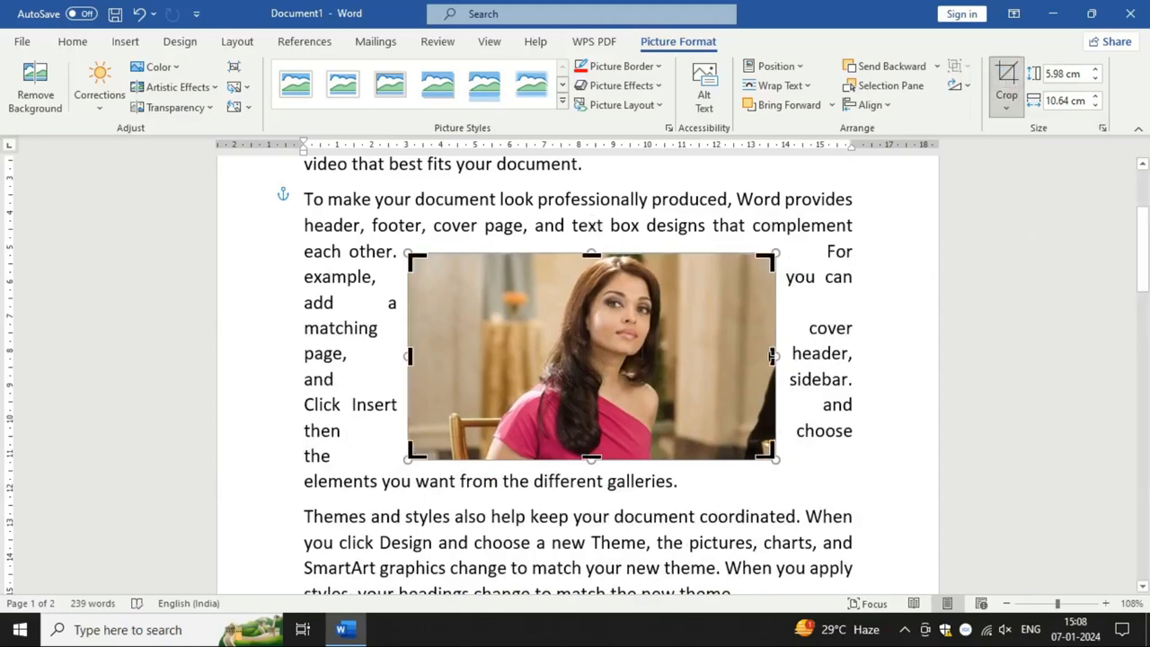
{"action": "left_click_drag", "start_coordinate": [771, 356], "coordinate": [686, 361]}
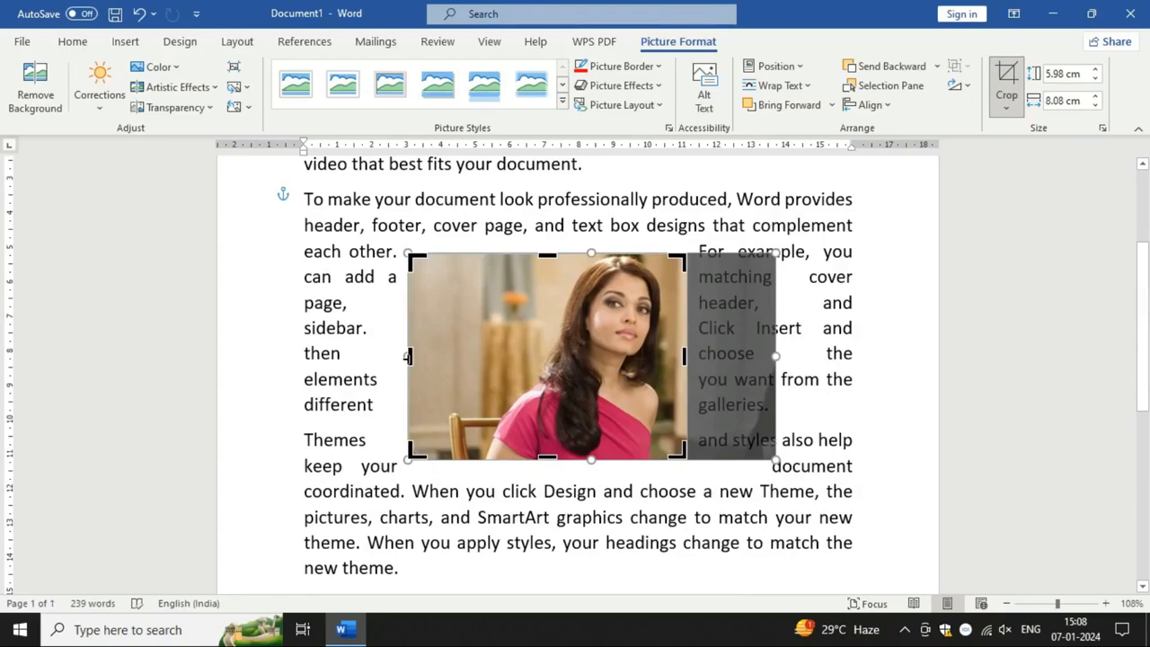
{"action": "left_click_drag", "start_coordinate": [406, 356], "coordinate": [473, 357]}
{"action": "left_click", "coordinate": [802, 503]}
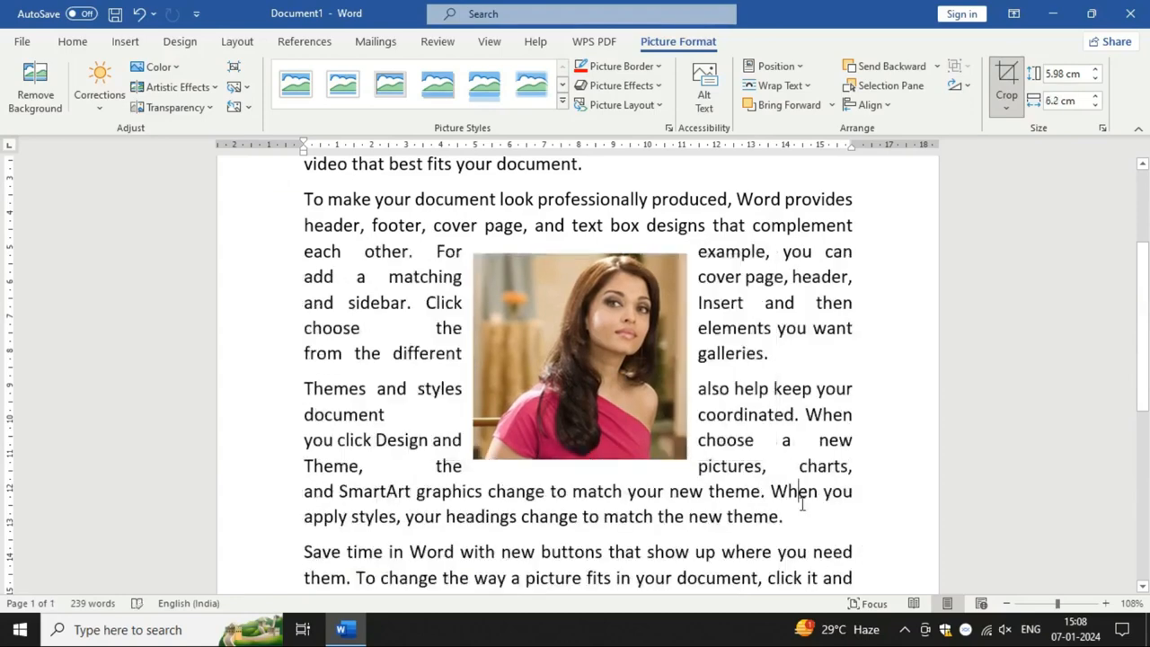
Step: Flip the cropped portrait horizontally, set it upright after a slight tilt, and enlarge it to about 7.08 by 7.34 cm
{"action": "left_click", "coordinate": [609, 385]}
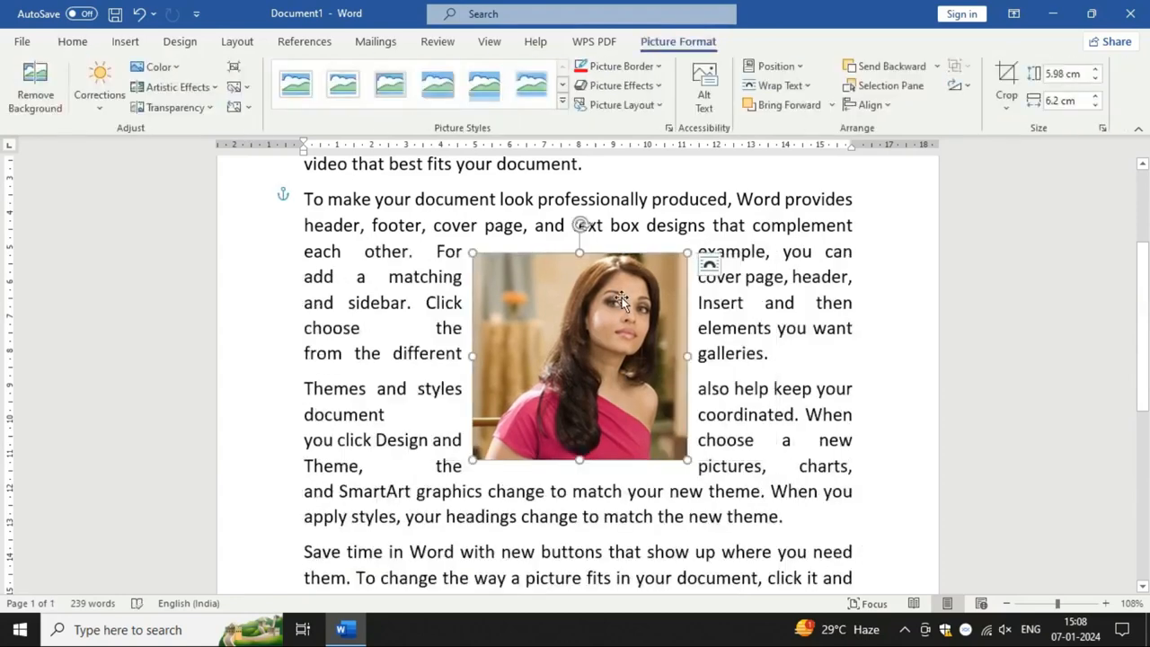
{"action": "mouse_move", "coordinate": [581, 226]}
{"action": "left_mouse_down"}
{"action": "mouse_move", "coordinate": [557, 224]}
{"action": "mouse_move", "coordinate": [680, 354]}
{"action": "mouse_move", "coordinate": [629, 221]}
{"action": "mouse_move", "coordinate": [539, 231]}
{"action": "mouse_move", "coordinate": [564, 226]}
{"action": "left_mouse_up"}
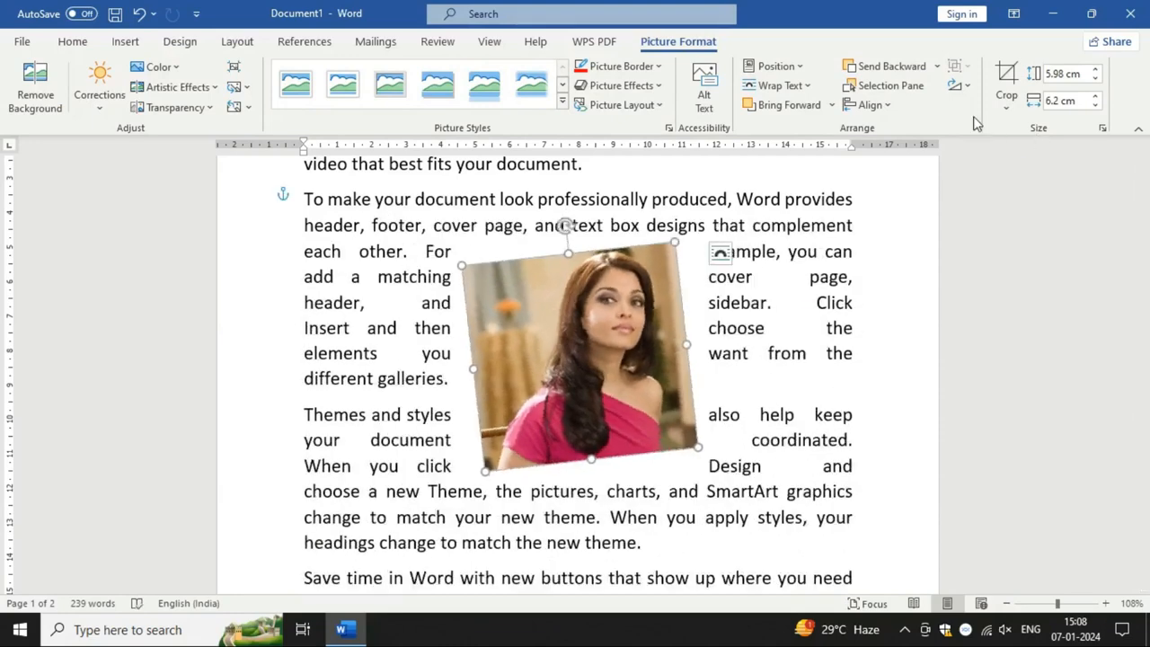
{"action": "left_click", "coordinate": [959, 85]}
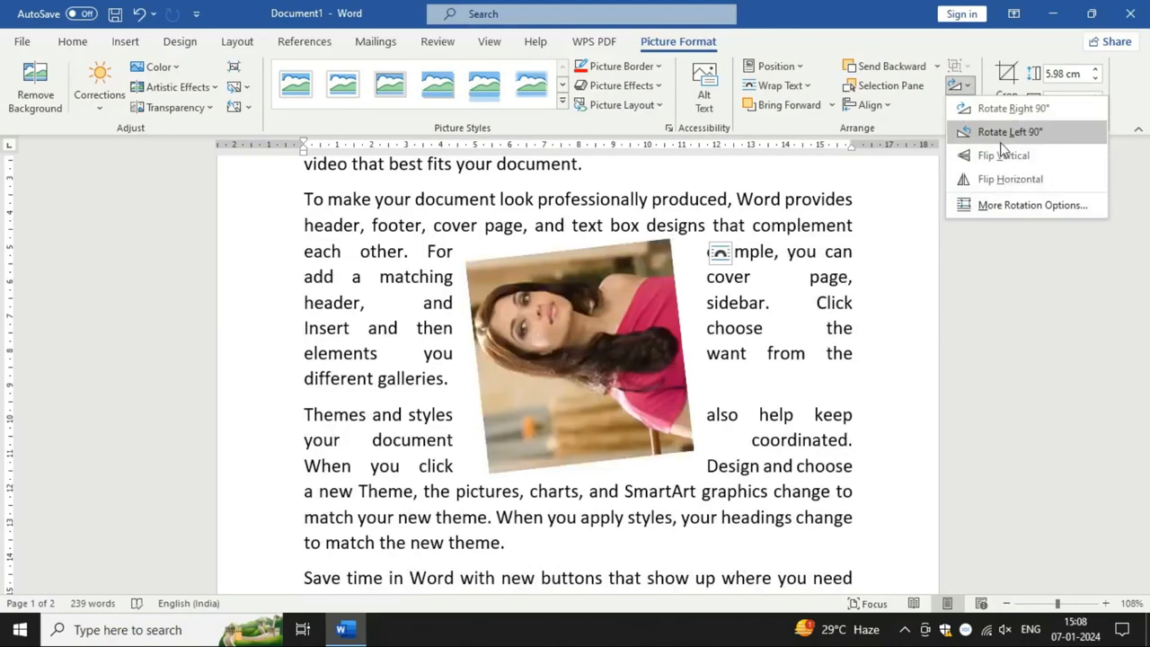
{"action": "left_click", "coordinate": [1006, 178]}
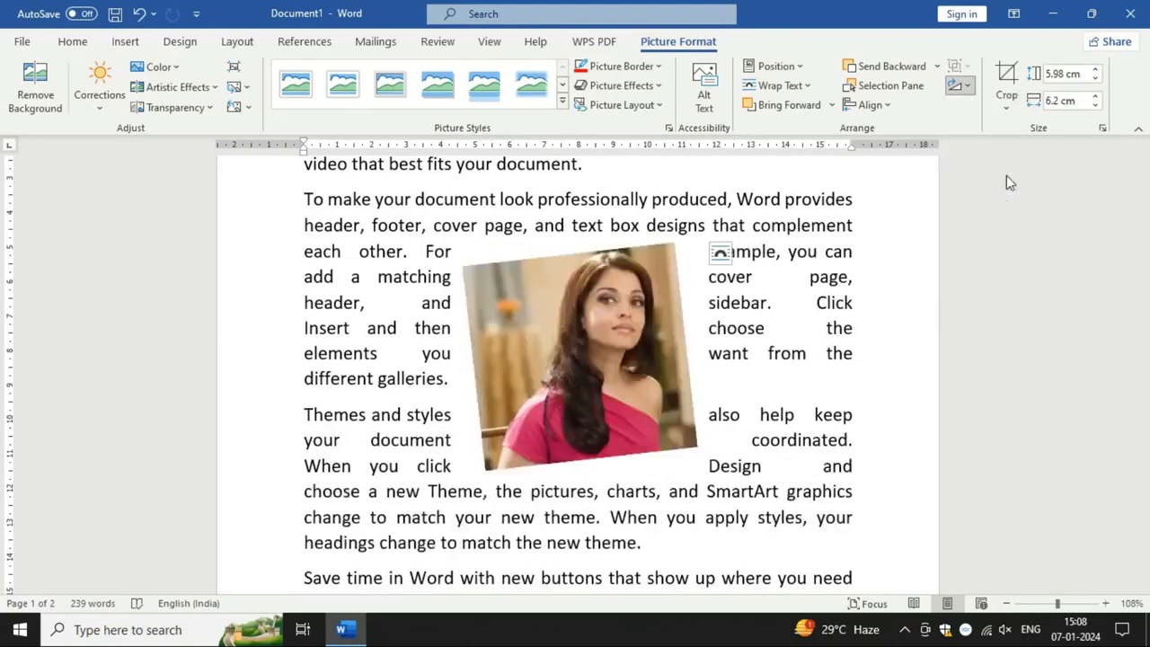
{"action": "left_click_drag", "start_coordinate": [595, 225], "coordinate": [585, 224]}
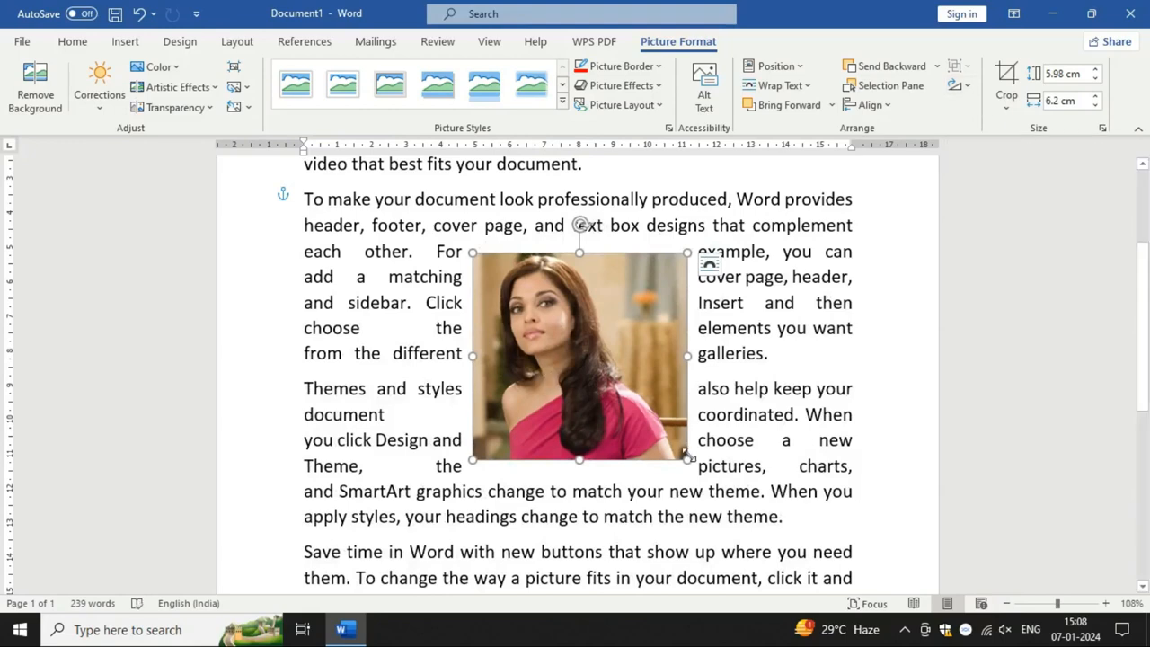
{"action": "left_click_drag", "start_coordinate": [688, 460], "coordinate": [726, 496]}
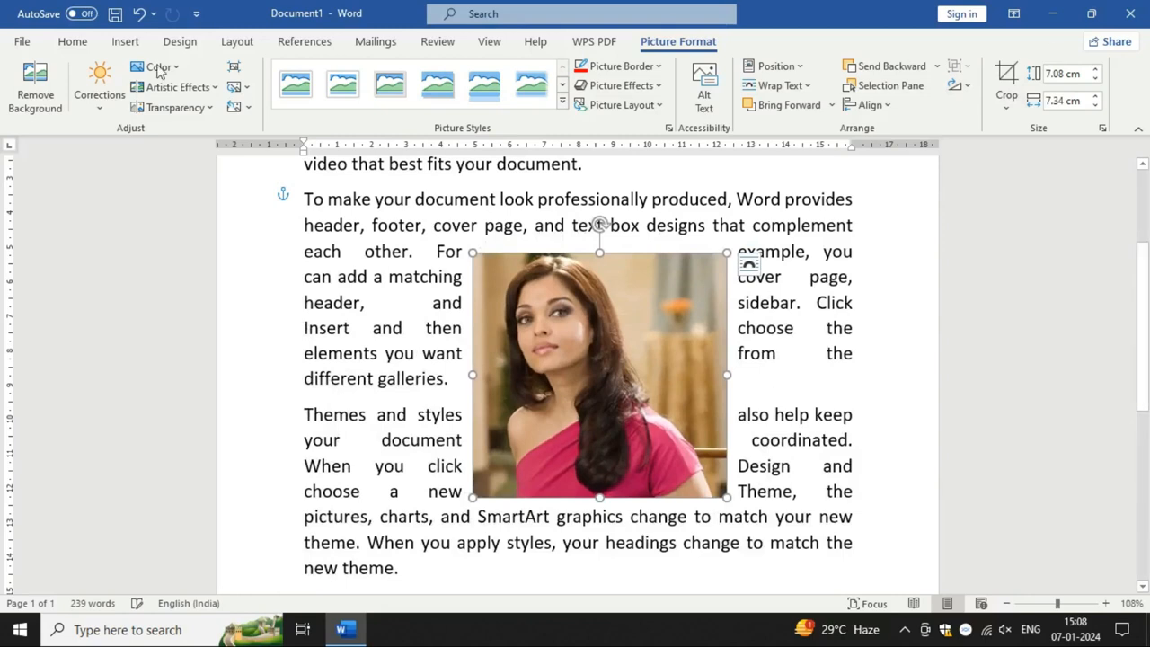
Step: Try a light blue and a light orange recolor on the portrait, and restore its original colours
{"action": "left_click", "coordinate": [100, 108]}
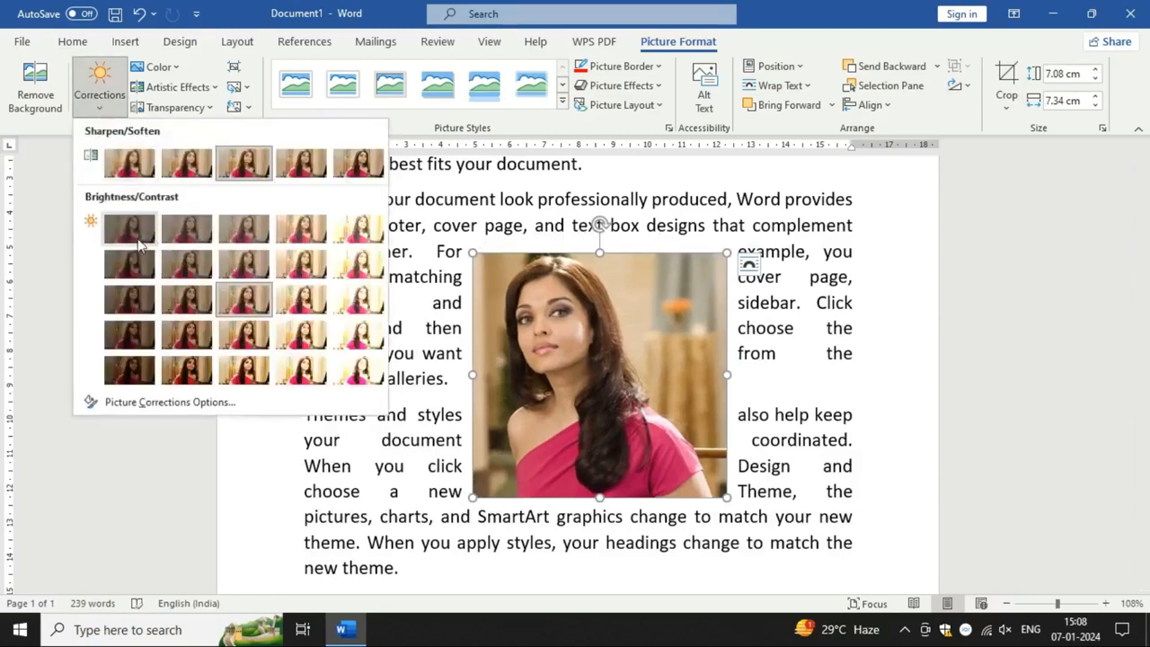
{"action": "left_click", "coordinate": [258, 310]}
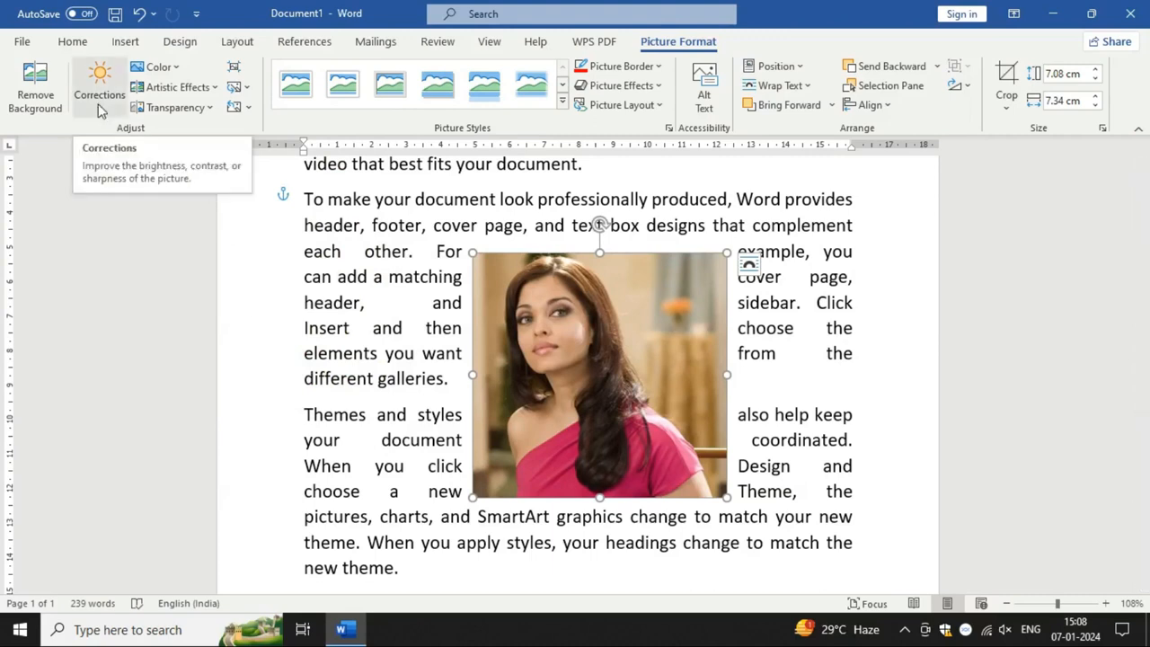
{"action": "left_click", "coordinate": [179, 68]}
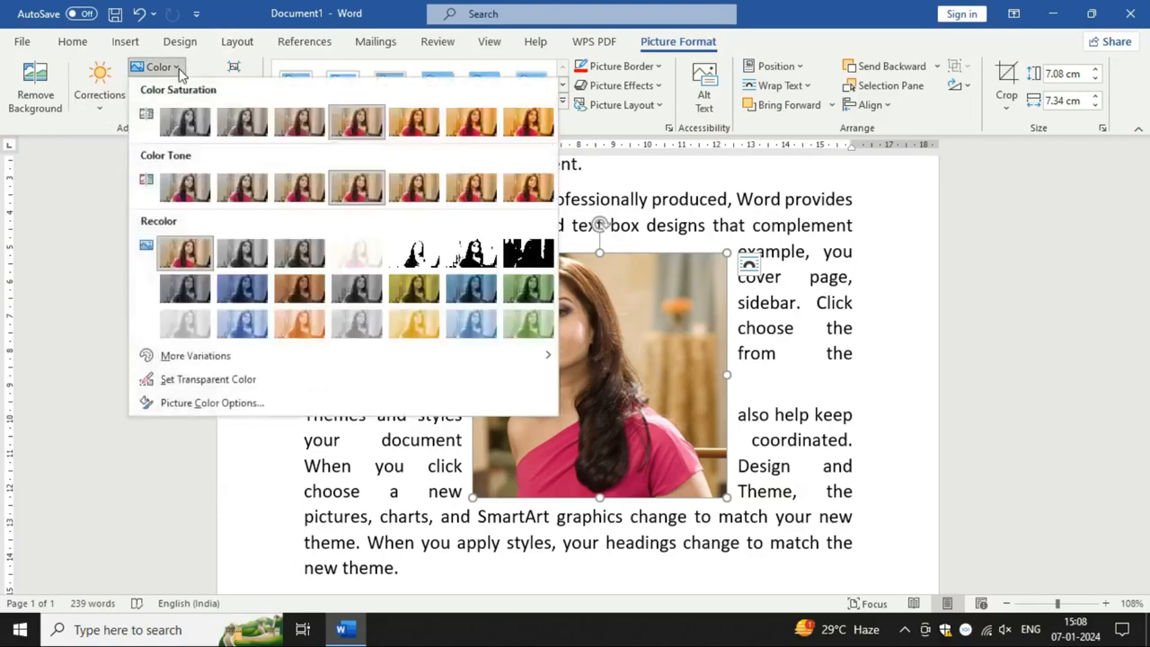
{"action": "left_click", "coordinate": [474, 323]}
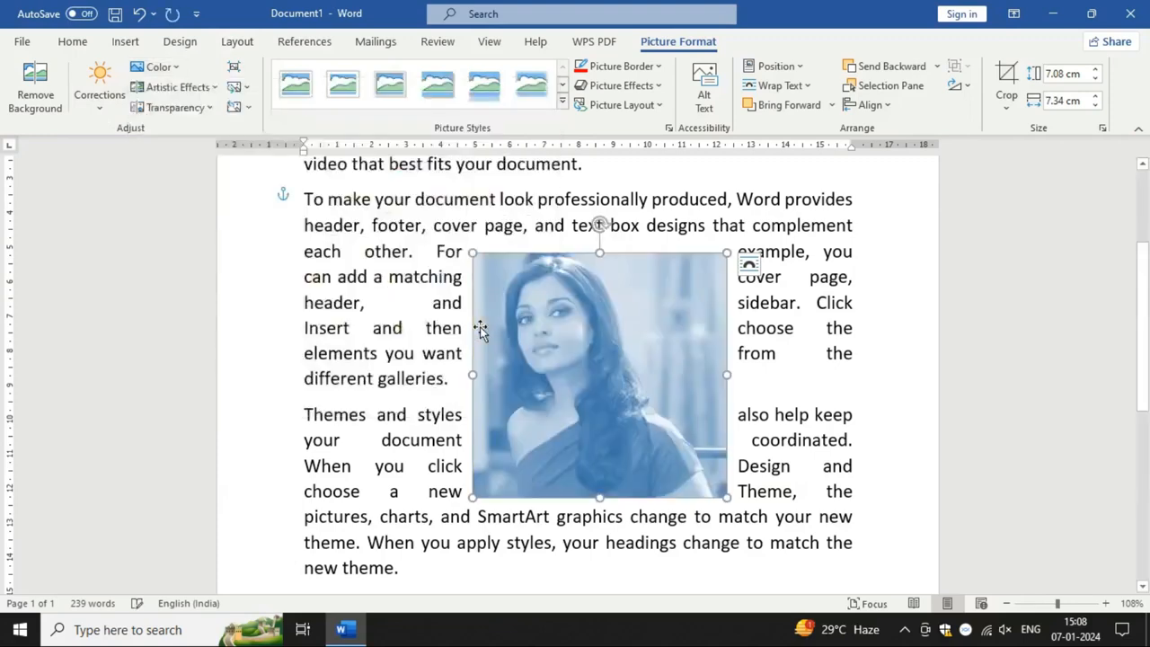
{"action": "left_click", "coordinate": [179, 69]}
{"action": "left_click", "coordinate": [296, 325]}
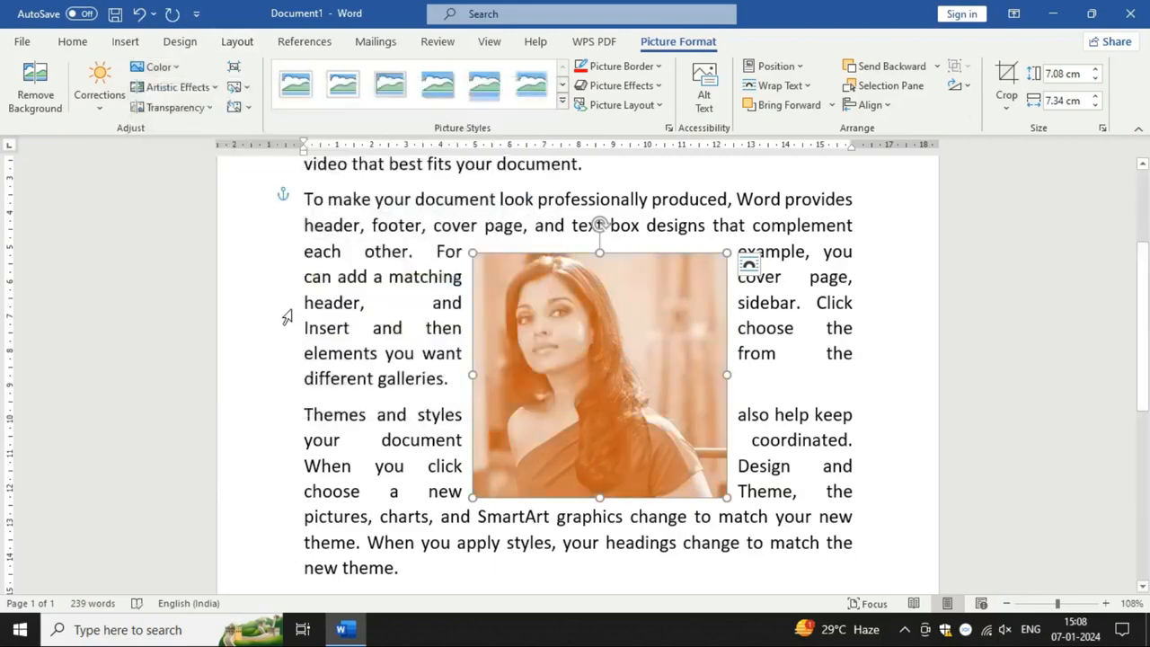
{"action": "left_click", "coordinate": [179, 69]}
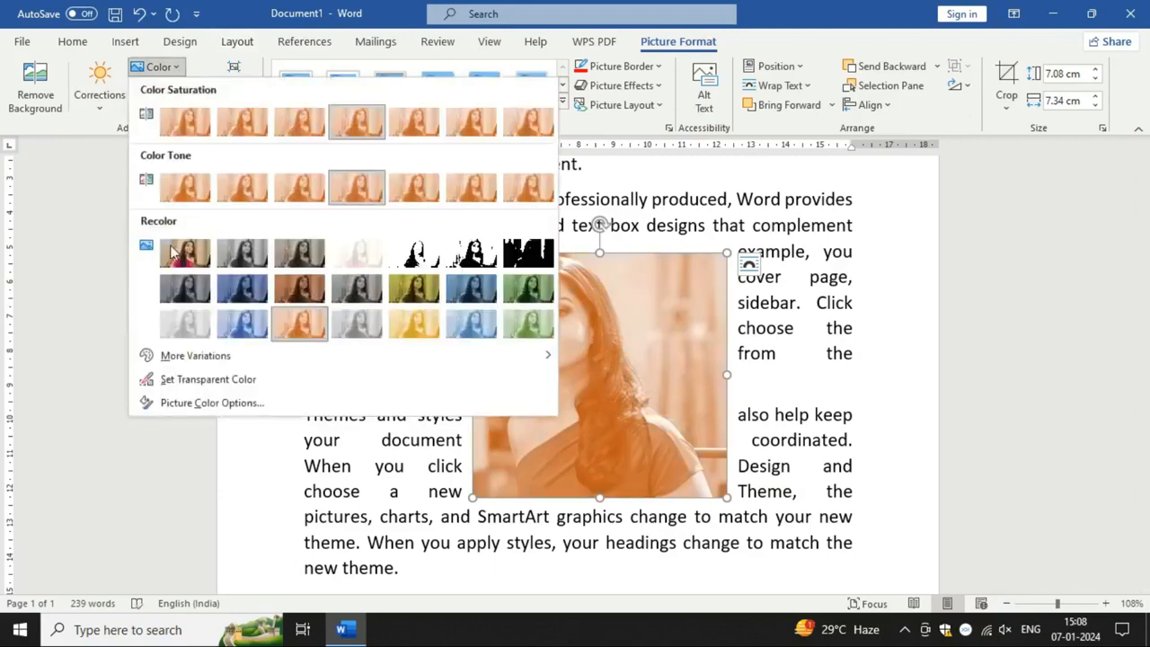
{"action": "left_click", "coordinate": [169, 258]}
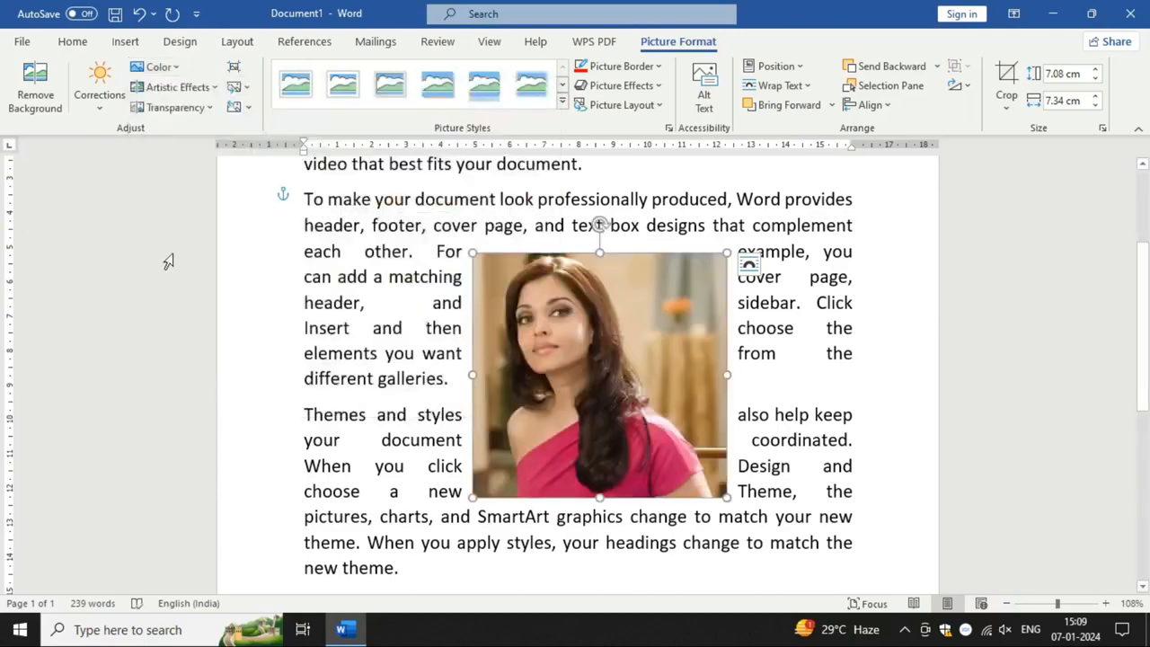
Step: Try recolouring the portrait in grayscale, and set the recolor back to none
{"action": "left_click", "coordinate": [161, 68]}
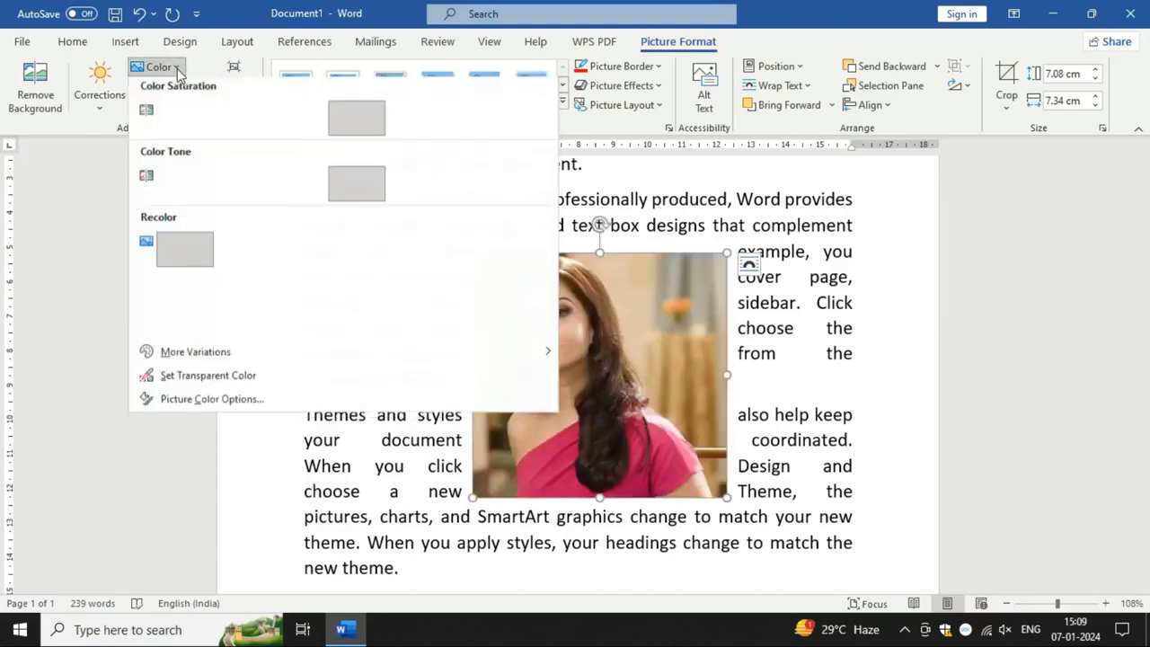
{"action": "left_click", "coordinate": [234, 255]}
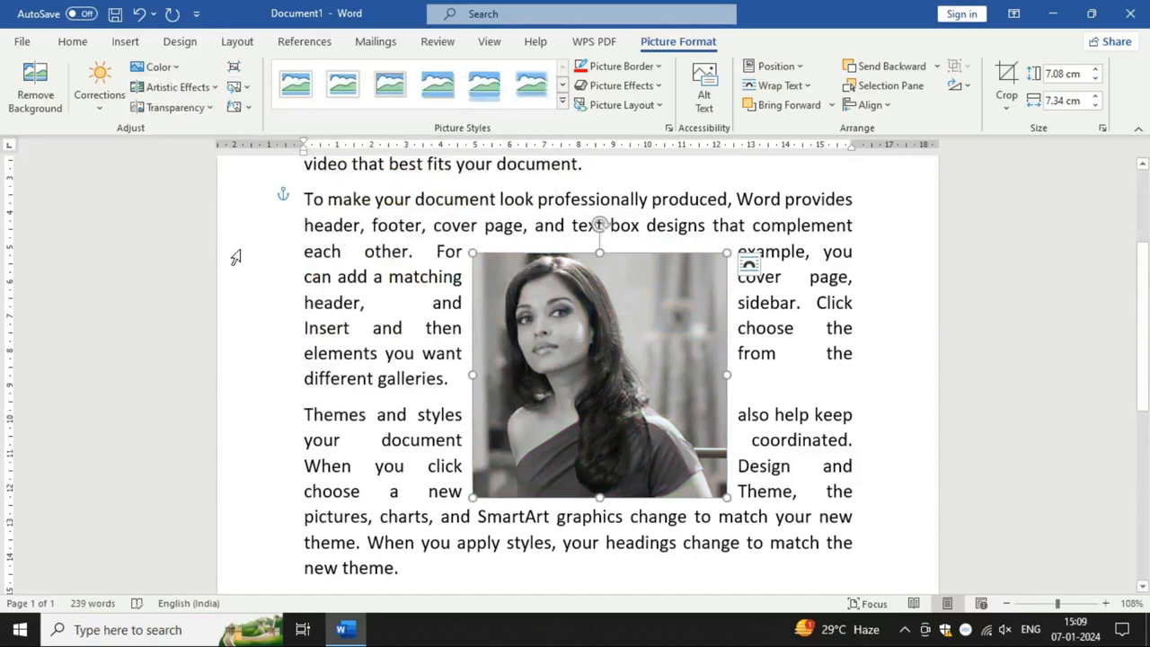
{"action": "left_click", "coordinate": [214, 88]}
{"action": "left_click", "coordinate": [214, 88]}
{"action": "left_click", "coordinate": [158, 66]}
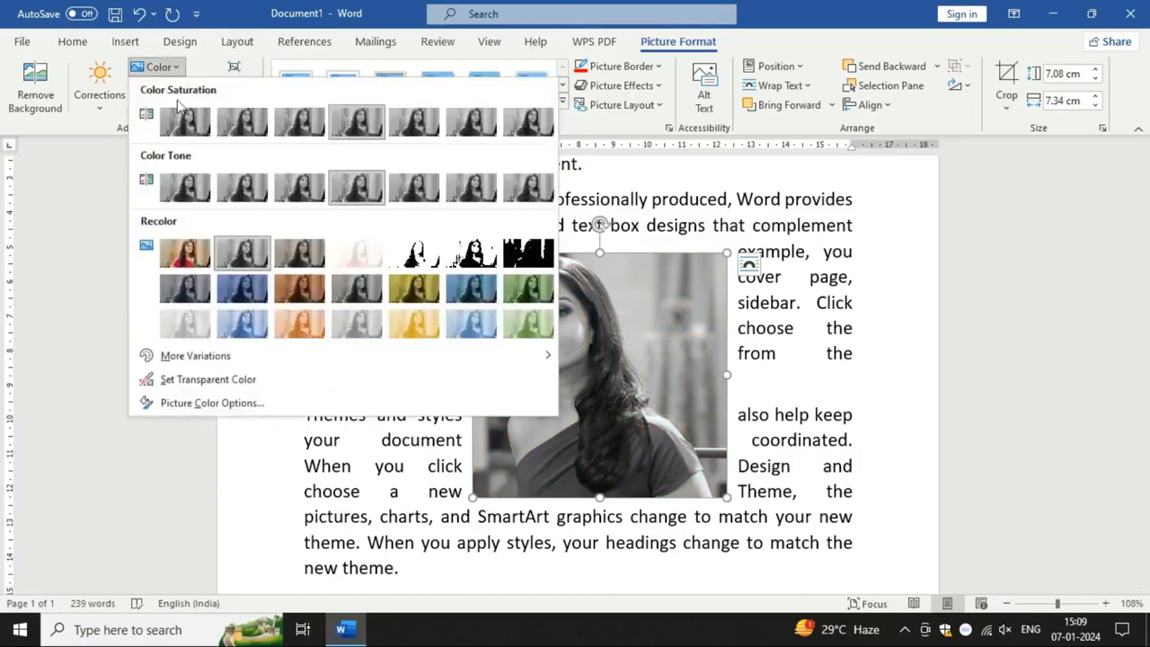
{"action": "left_click", "coordinate": [196, 260]}
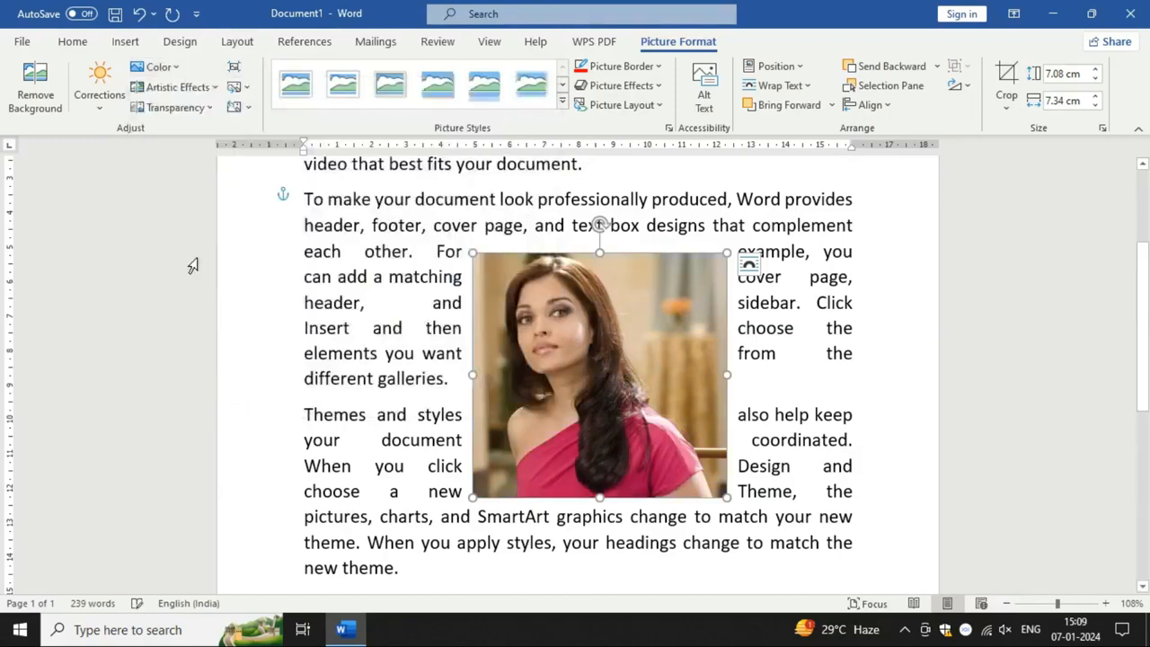
Step: Try the Glow Edges artistic effect on the portrait and replace it with the Photocopy effect
{"action": "left_click", "coordinate": [213, 87]}
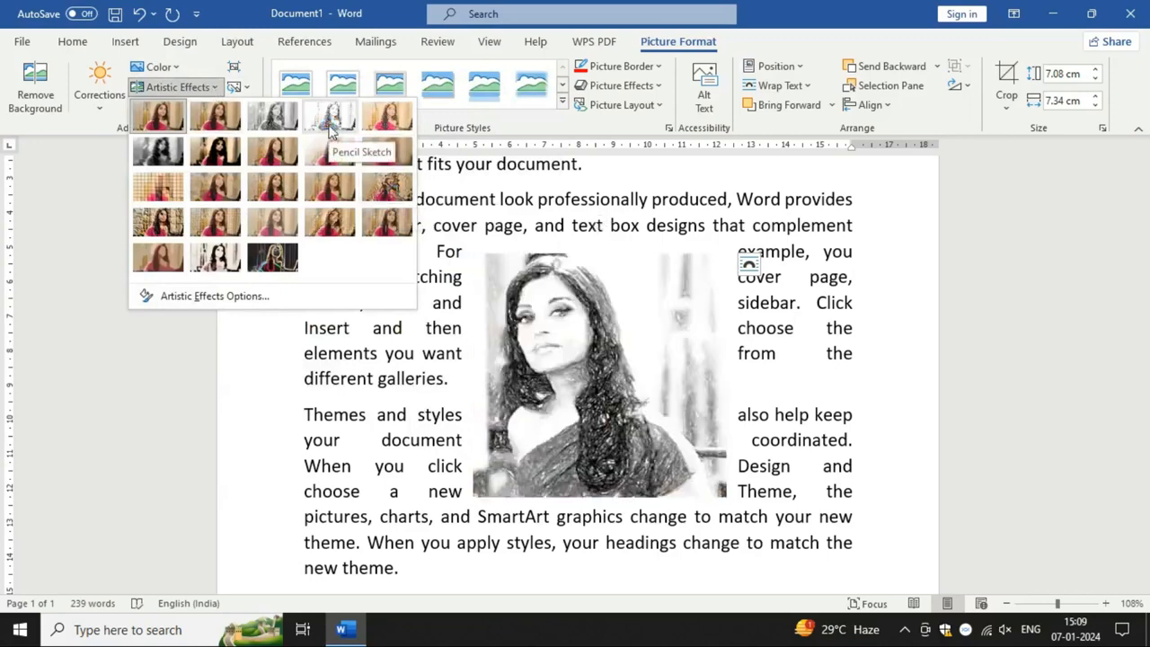
{"action": "left_click", "coordinate": [260, 113]}
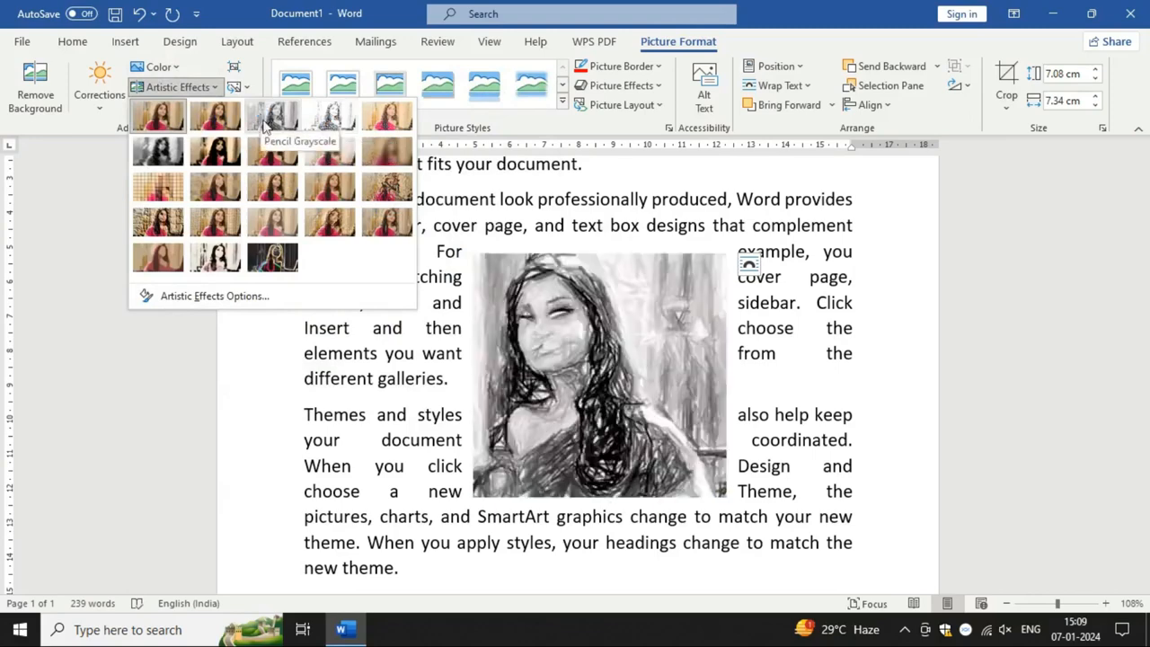
{"action": "left_click", "coordinate": [275, 261]}
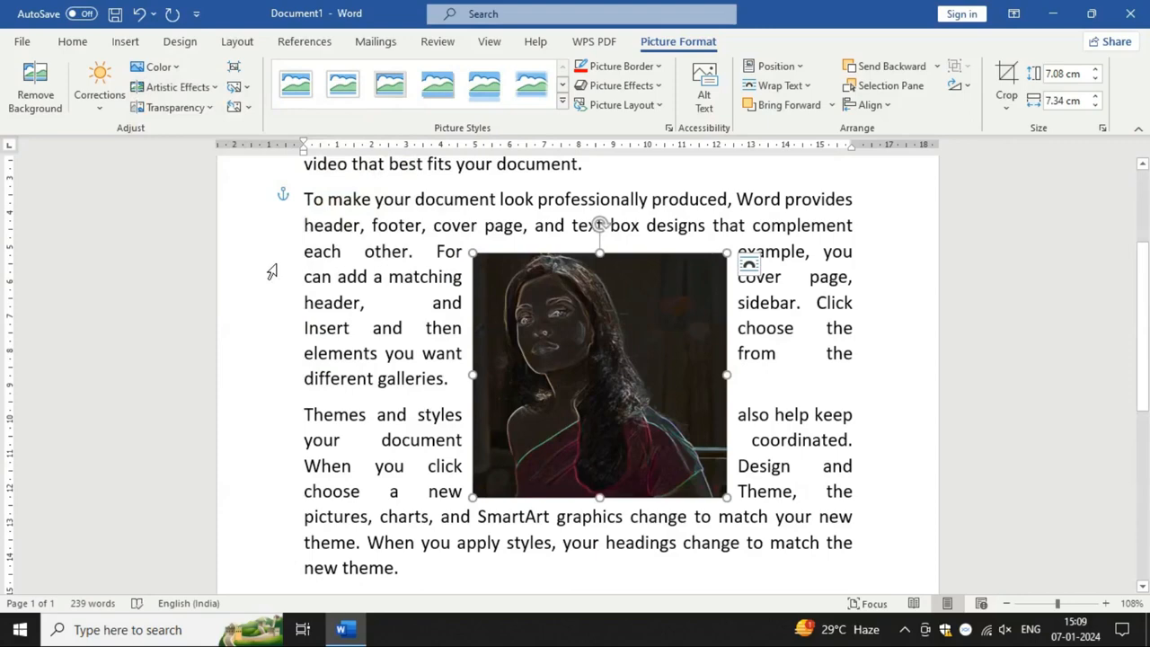
{"action": "left_click", "coordinate": [177, 87]}
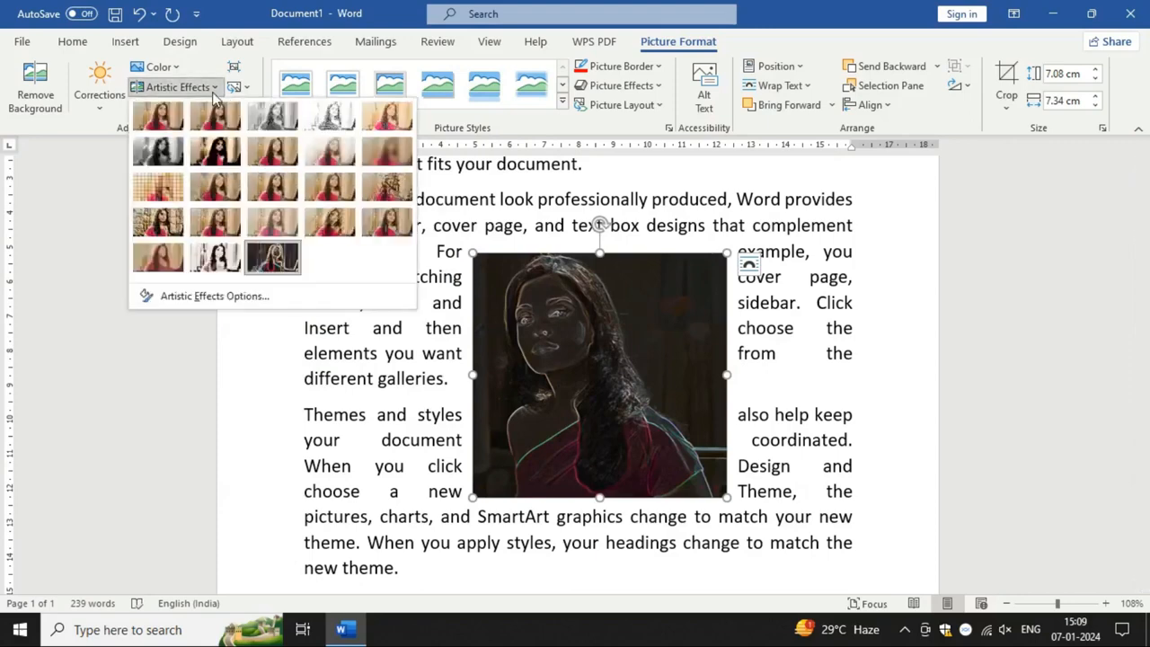
{"action": "left_click", "coordinate": [203, 269]}
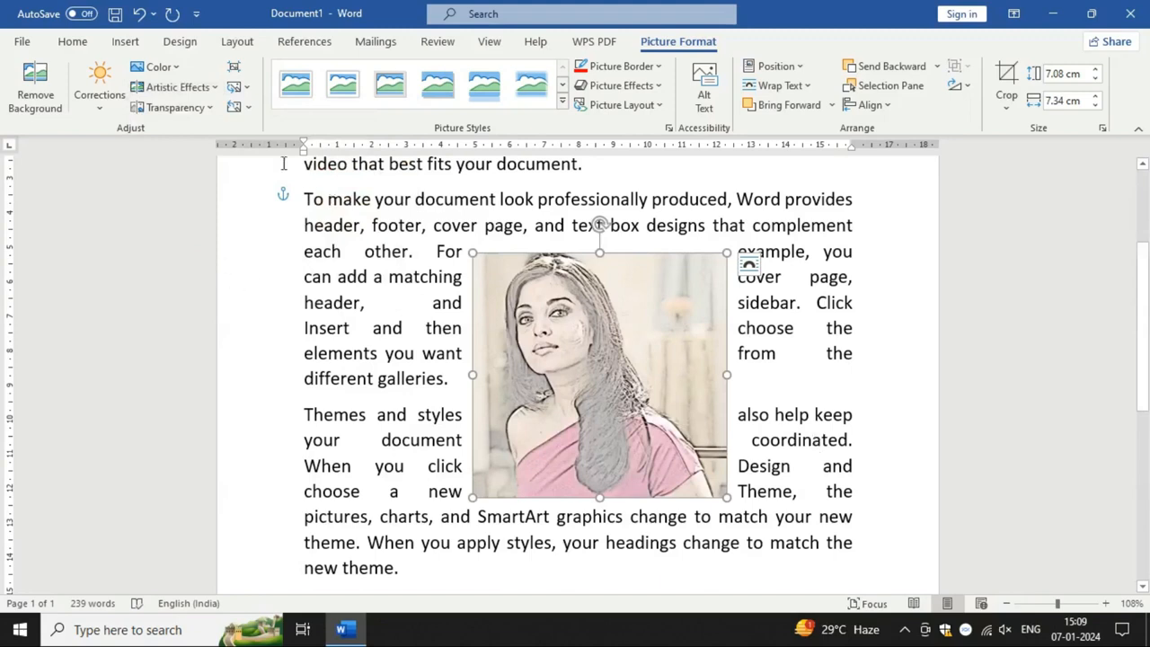
{"action": "left_click", "coordinate": [206, 107]}
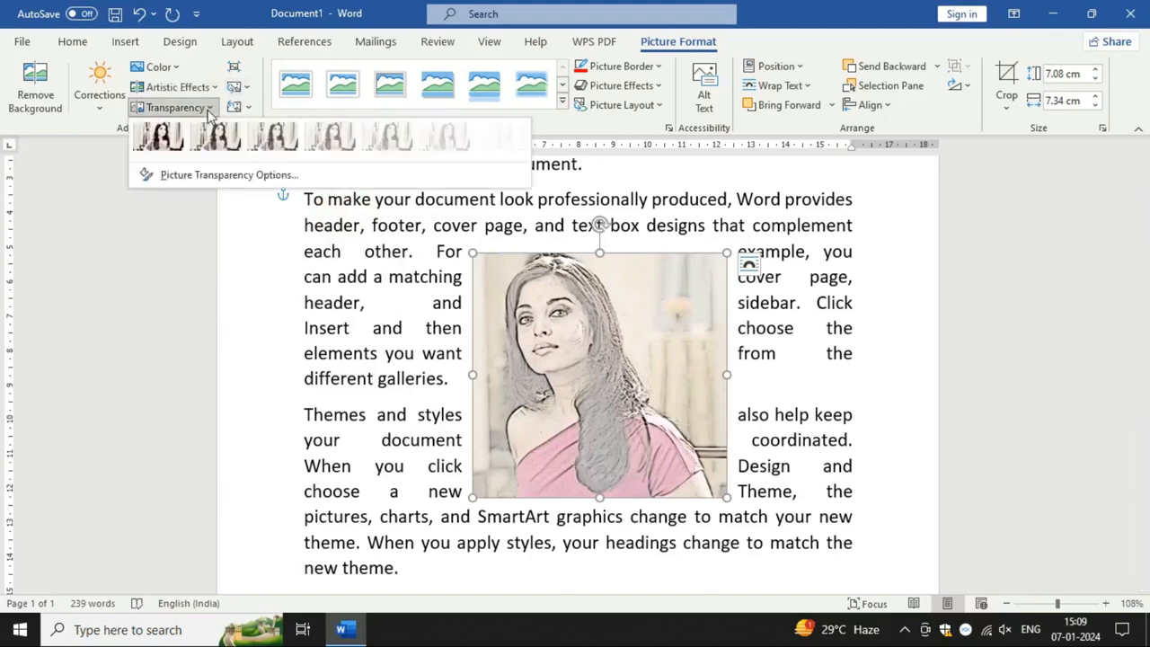
{"action": "left_click", "coordinate": [474, 382]}
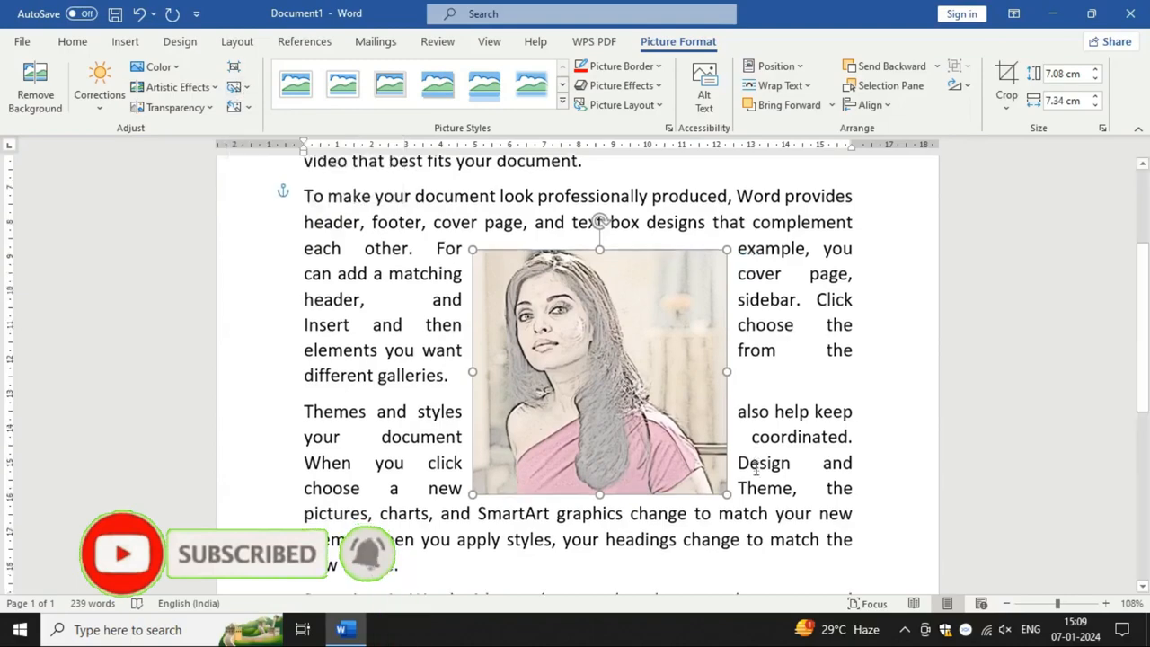
Step: Move the red-framed grouped picture to the middle of the last paragraphs and enlarge it to about 7 by 10.27 cm
{"action": "scroll", "coordinate": [743, 468], "scroll_direction": "down", "scroll_amount": 3}
{"action": "scroll", "coordinate": [743, 468], "scroll_direction": "down", "scroll_amount": 2}
{"action": "left_click", "coordinate": [768, 341]}
{"action": "left_click_drag", "start_coordinate": [768, 341], "coordinate": [504, 286]}
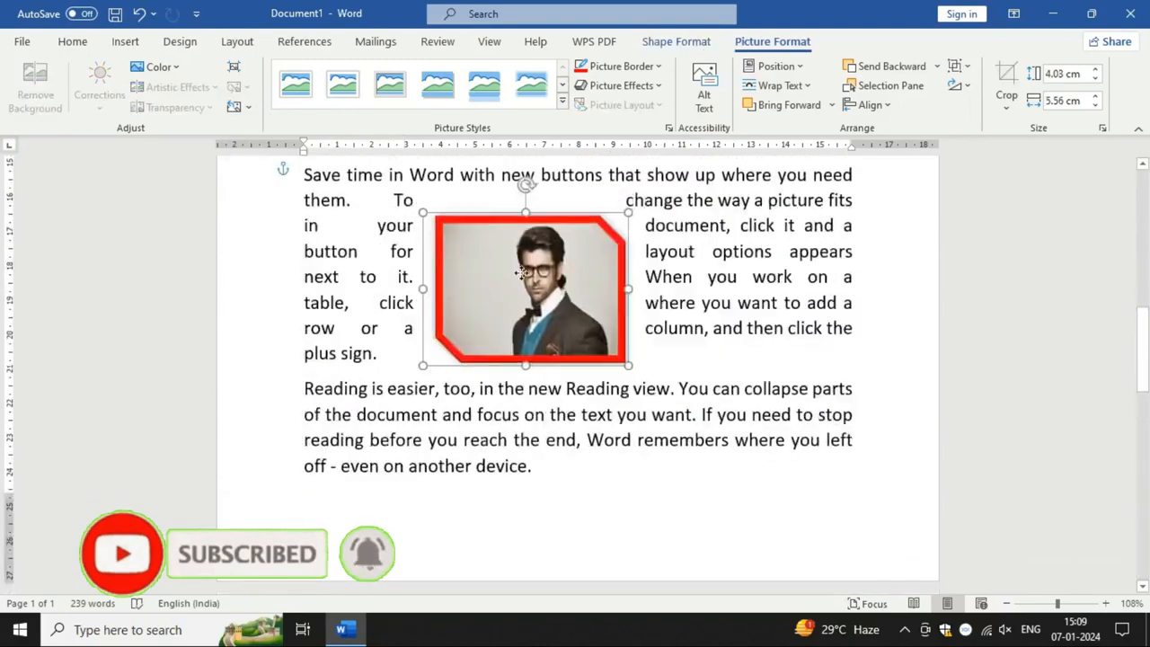
{"action": "left_click_drag", "start_coordinate": [628, 367], "coordinate": [789, 468]}
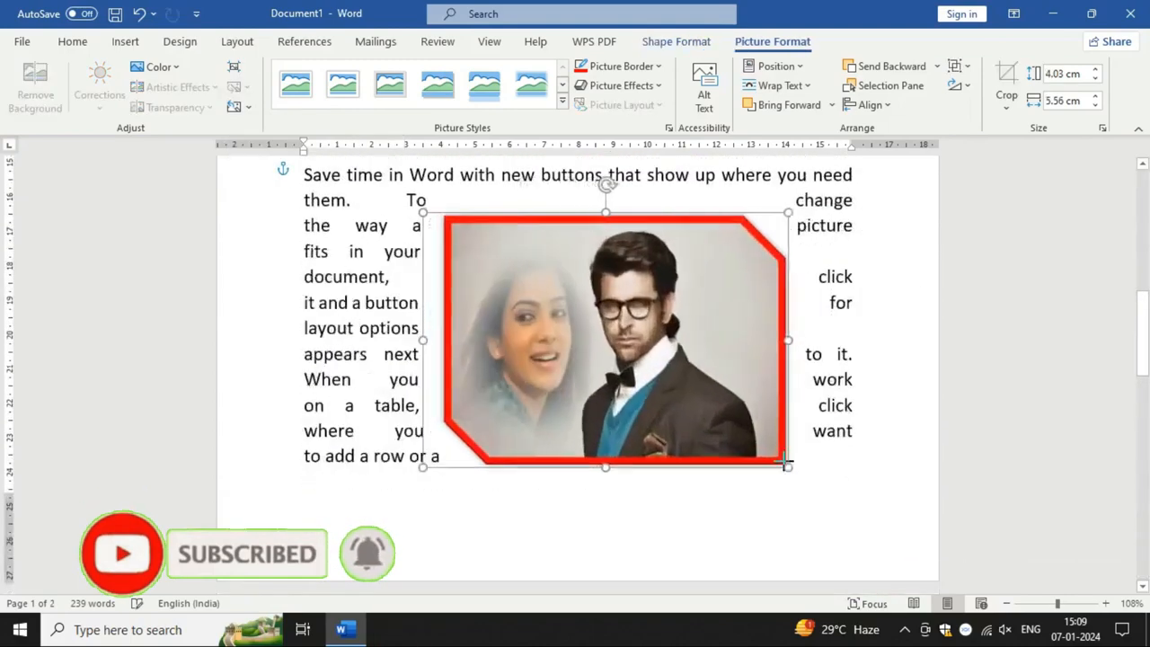
Step: Reset the grouped picture's formatting and move the group to the left side of the last paragraphs
{"action": "left_click", "coordinate": [238, 109]}
{"action": "left_click_drag", "start_coordinate": [505, 327], "coordinate": [389, 339]}
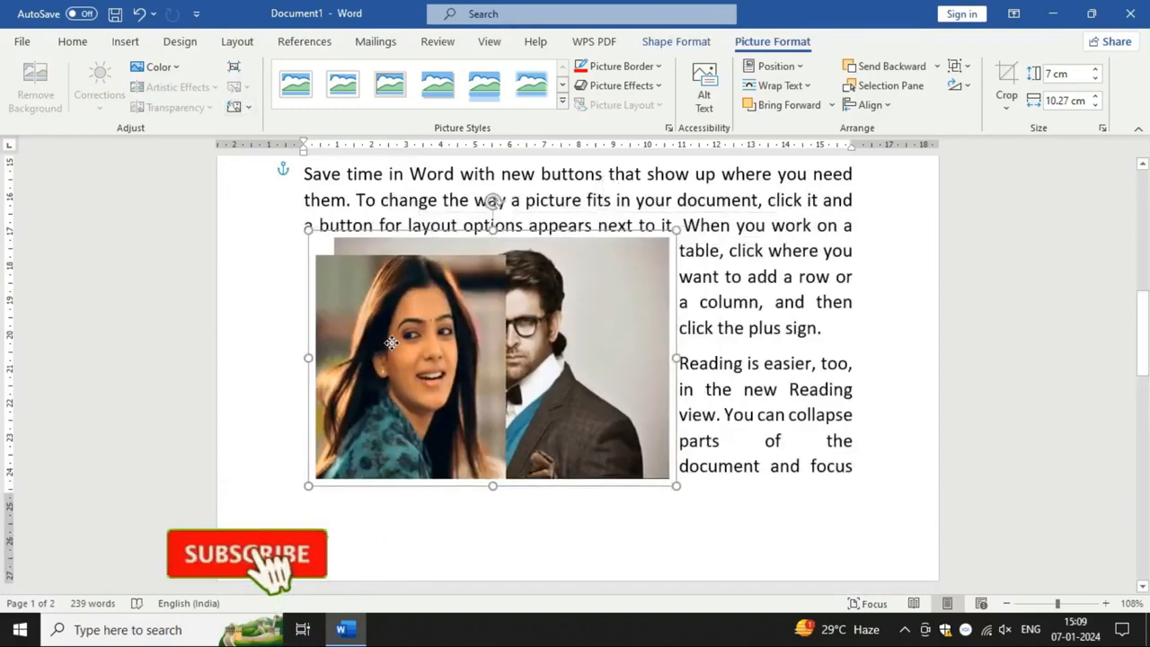
Step: Ungroup the two overlapping pictures and delete the woman's picture in front
{"action": "left_click", "coordinate": [633, 366]}
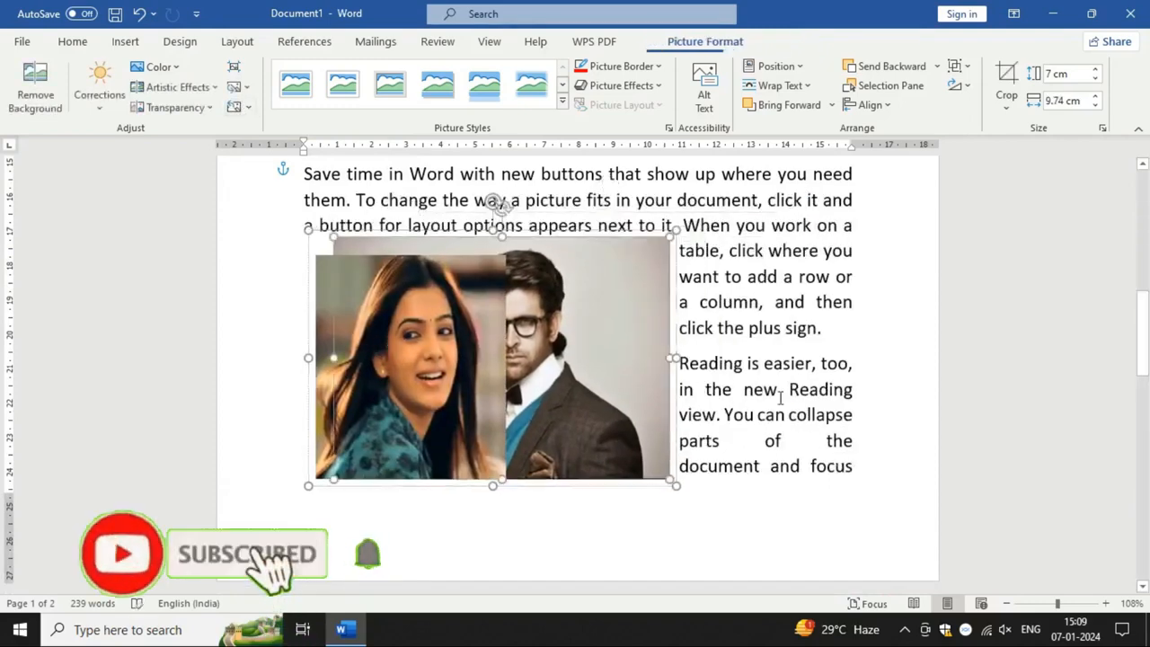
{"action": "left_click", "coordinate": [964, 72]}
{"action": "left_click", "coordinate": [977, 114]}
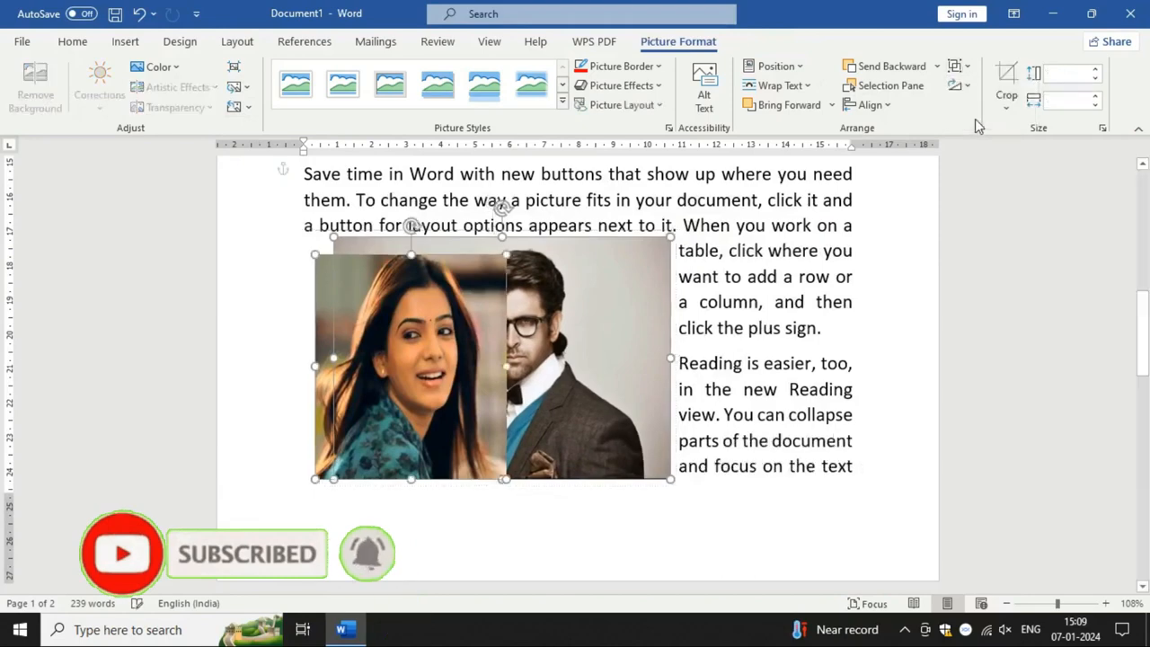
{"action": "left_click", "coordinate": [843, 382]}
{"action": "left_click", "coordinate": [455, 377]}
{"action": "key", "text": "Delete"}
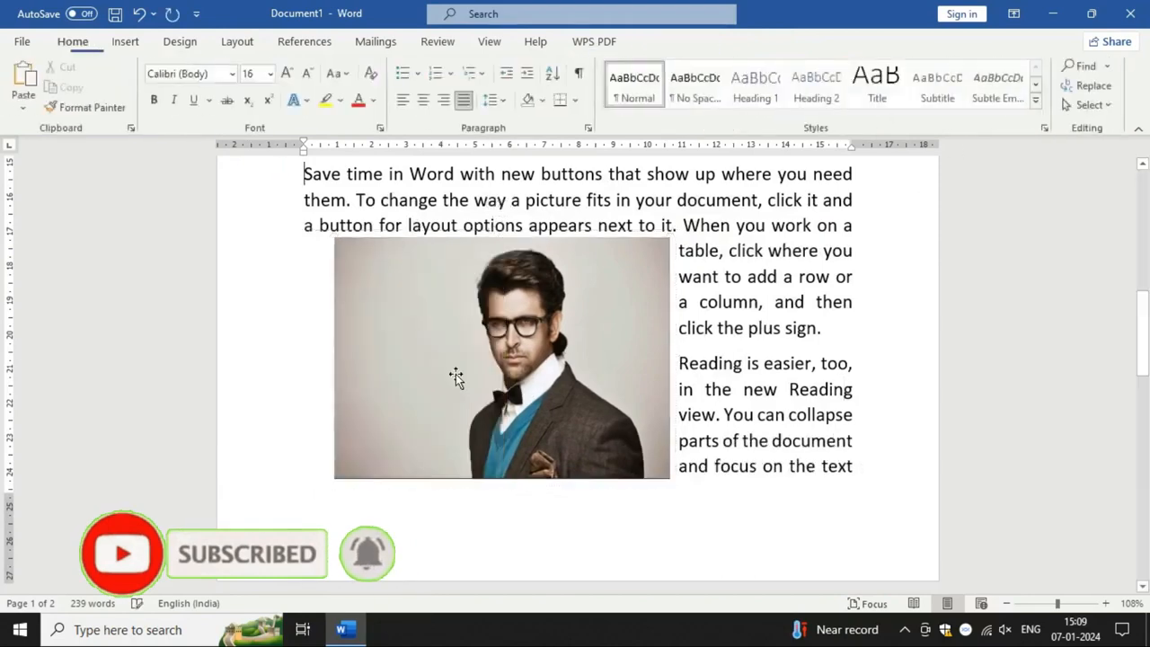
Step: Remove the background from the man's picture, marking his hair and suit as areas to keep, and keep the changes
{"action": "left_click", "coordinate": [534, 379]}
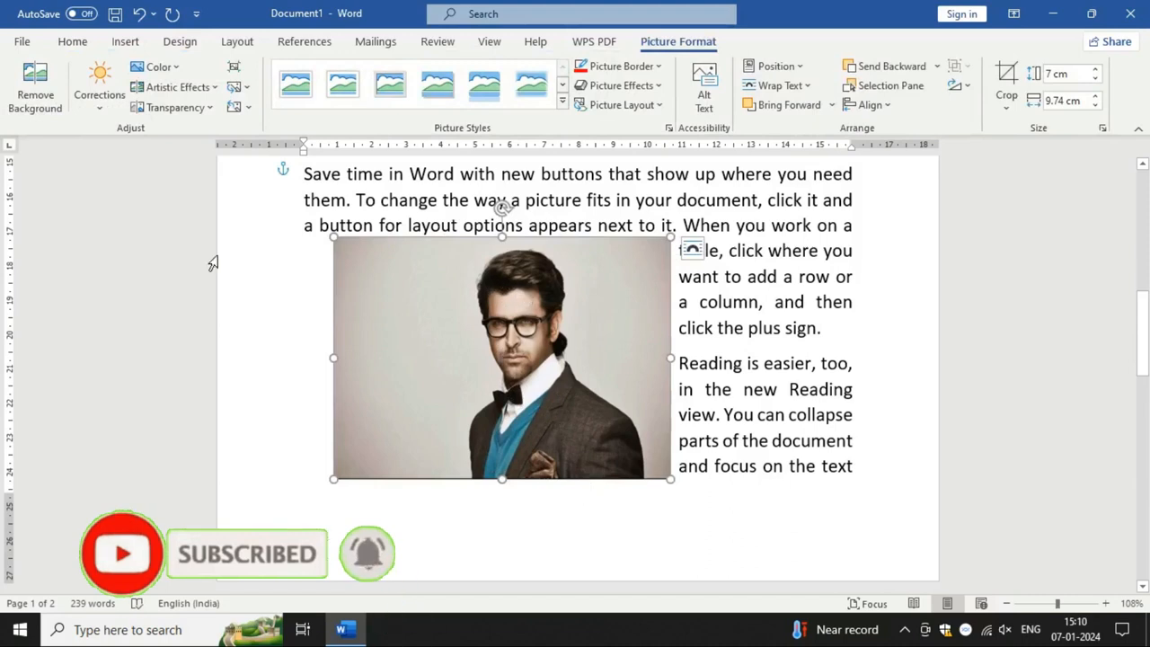
{"action": "left_click", "coordinate": [36, 75]}
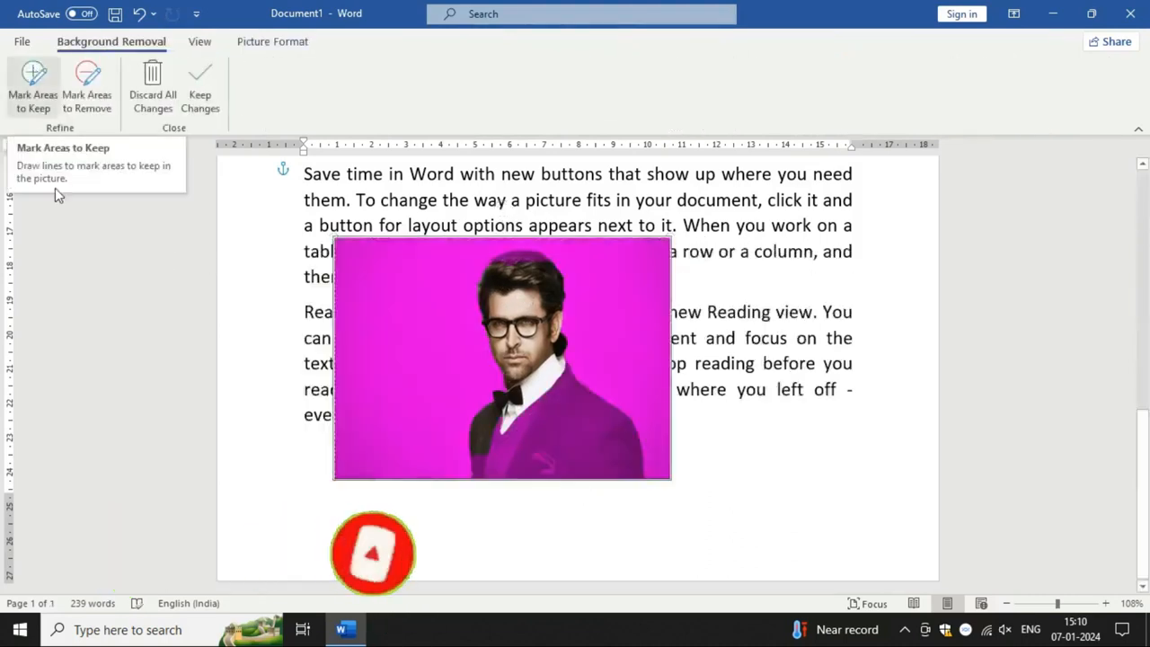
{"action": "left_click", "coordinate": [39, 79]}
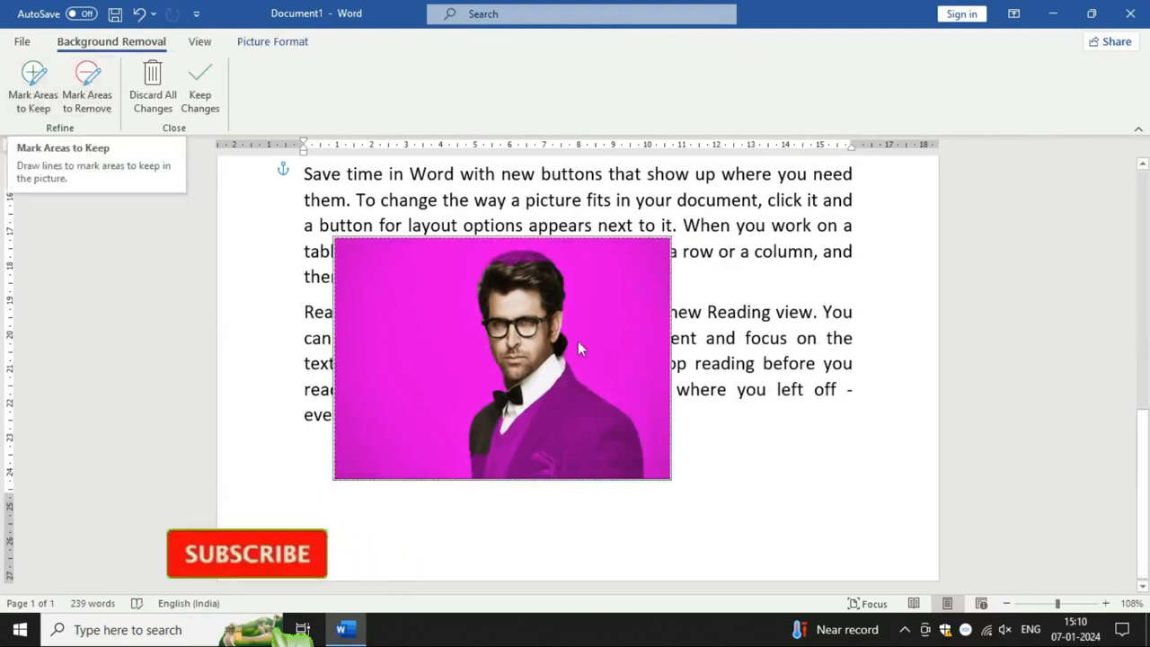
{"action": "left_click", "coordinate": [38, 88]}
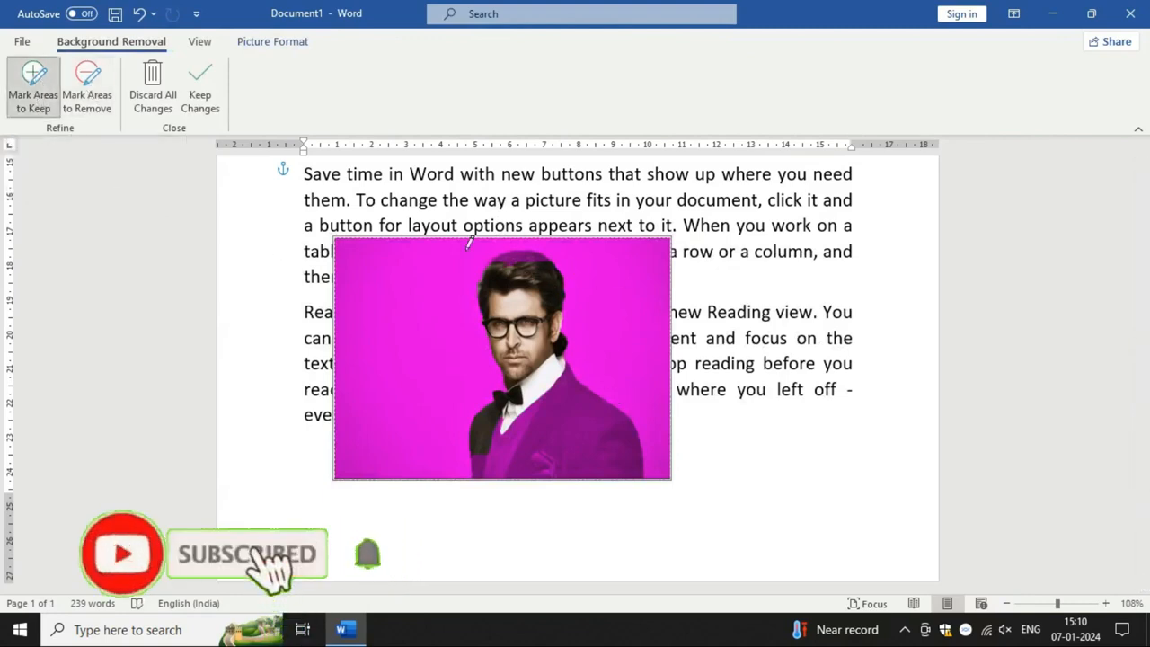
{"action": "left_click_drag", "start_coordinate": [515, 254], "coordinate": [539, 259]}
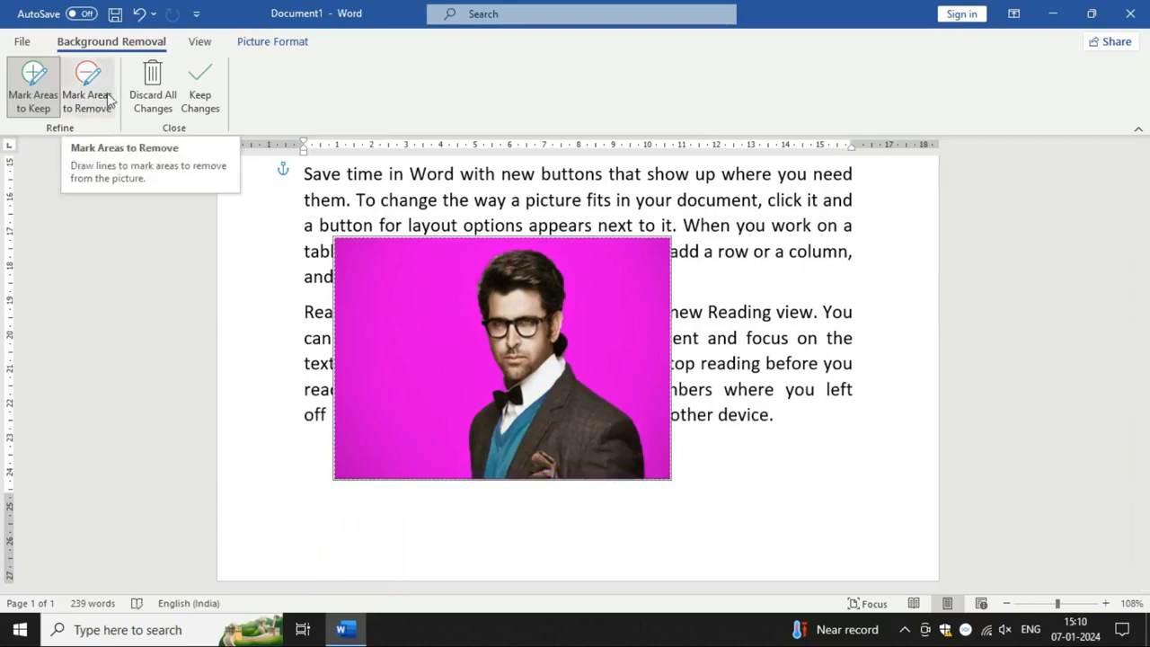
{"action": "left_click", "coordinate": [192, 81]}
Step: Move the cut-out picture of the man up to just below the Photocopy-effect portrait
{"action": "scroll", "coordinate": [587, 549], "scroll_direction": "up", "scroll_amount": 1}
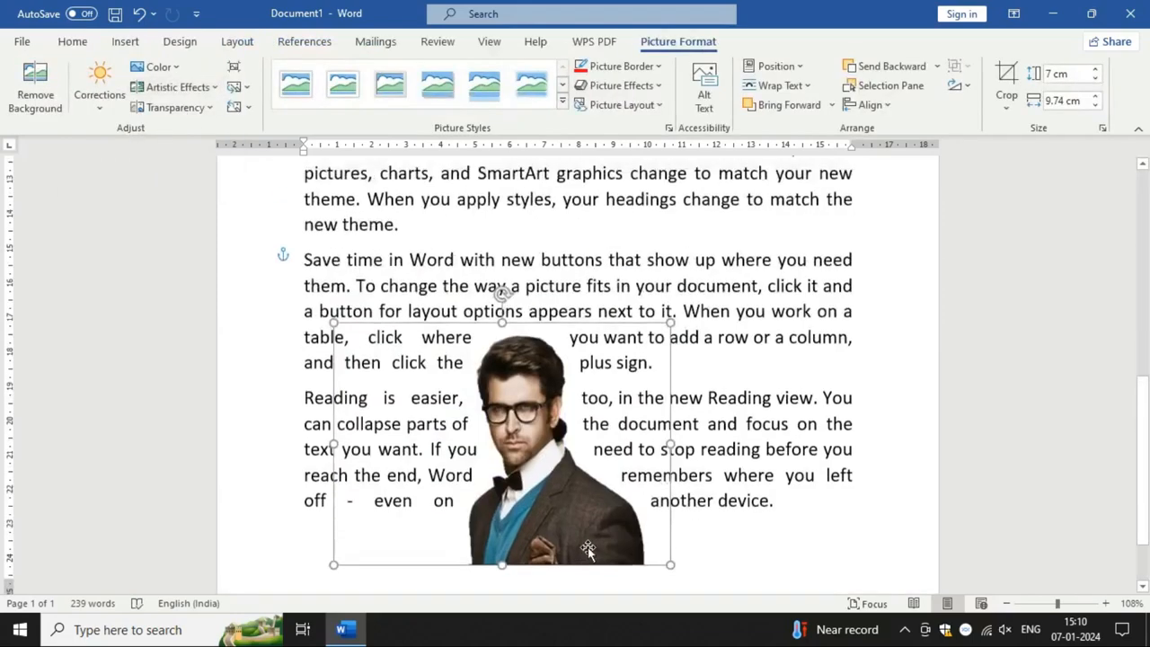
{"action": "left_click_drag", "start_coordinate": [586, 548], "coordinate": [584, 366]}
{"action": "scroll", "coordinate": [583, 498], "scroll_direction": "up", "scroll_amount": 2}
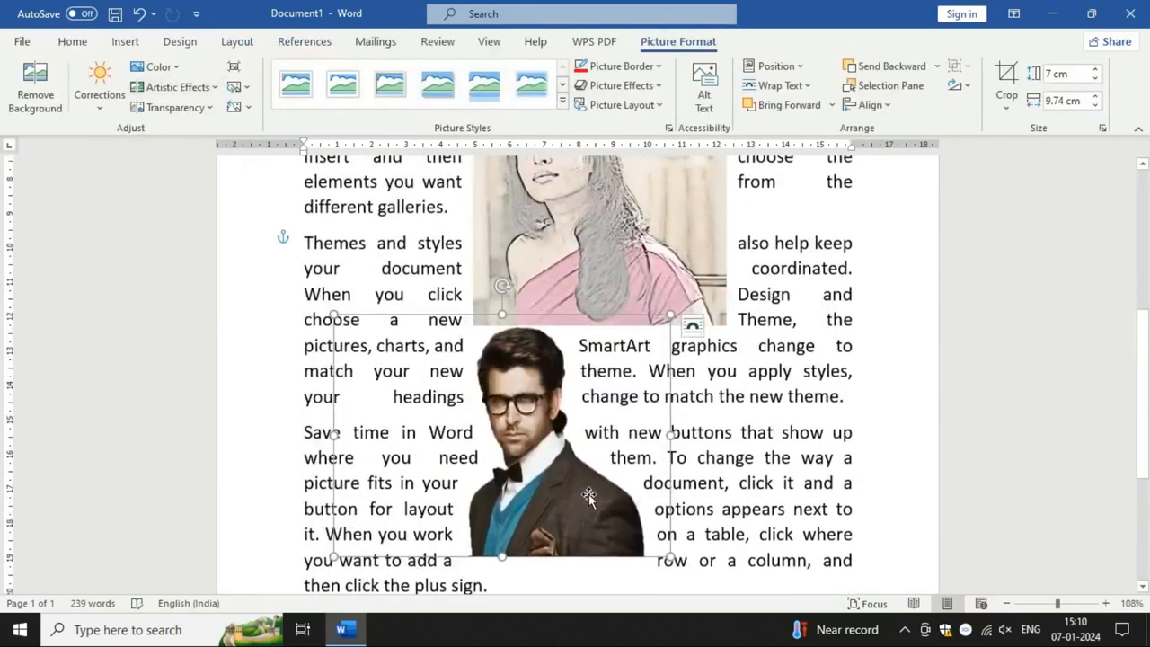
{"action": "scroll", "coordinate": [585, 450], "scroll_direction": "down", "scroll_amount": 2}
{"action": "scroll", "coordinate": [629, 404], "scroll_direction": "up", "scroll_amount": 4}
Step: Delete the Photocopy-effect portrait of the woman from the middle paragraphs
{"action": "left_click", "coordinate": [676, 359]}
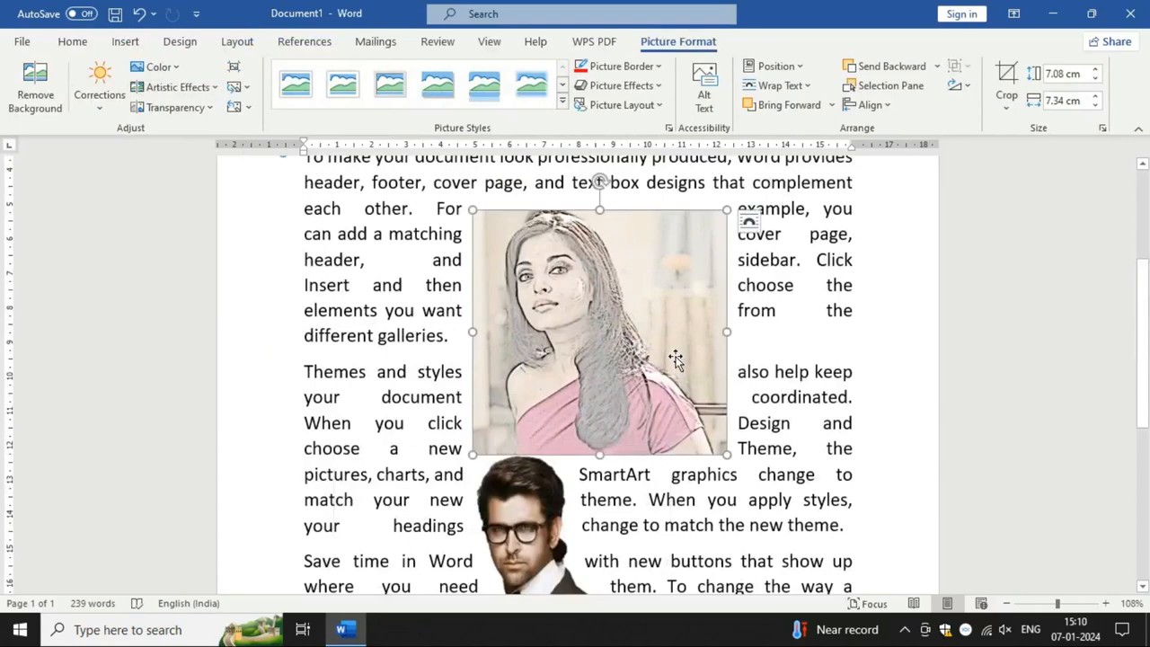
{"action": "key", "text": "Delete"}
Step: Move the man's cut-out picture up into the "Themes and styles" paragraph and display its picture formatting options
{"action": "scroll", "coordinate": [559, 361], "scroll_direction": "down", "scroll_amount": 2}
{"action": "left_click", "coordinate": [559, 361]}
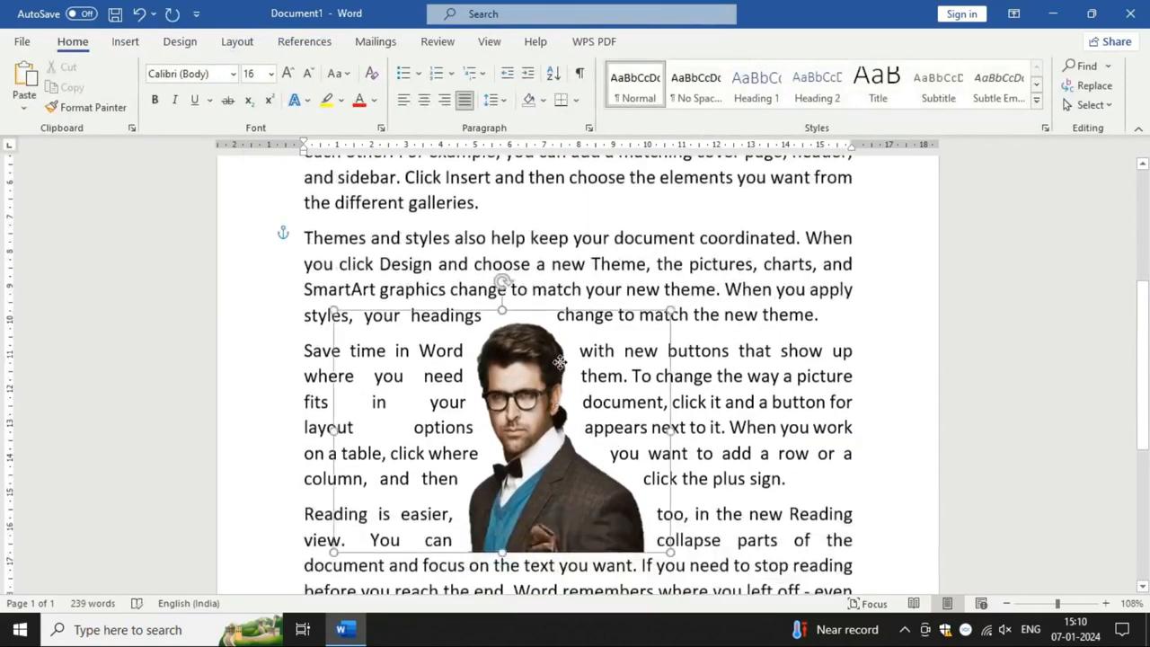
{"action": "left_click_drag", "start_coordinate": [559, 361], "coordinate": [559, 269]}
{"action": "scroll", "coordinate": [708, 481], "scroll_direction": "up", "scroll_amount": 2}
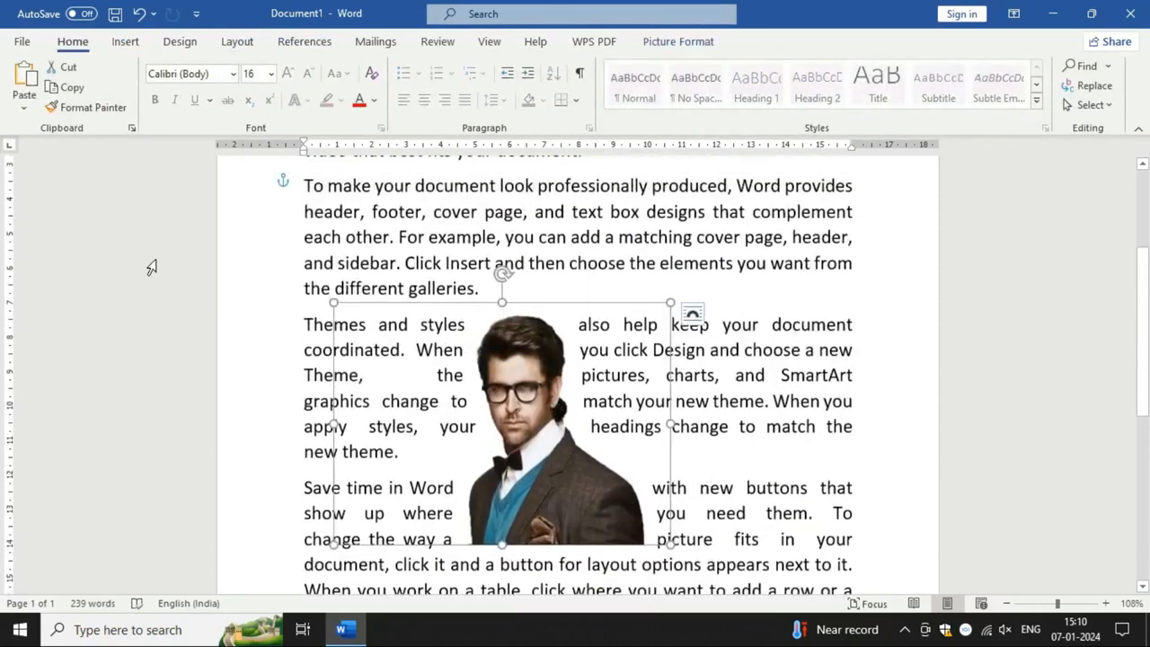
{"action": "left_click", "coordinate": [690, 42]}
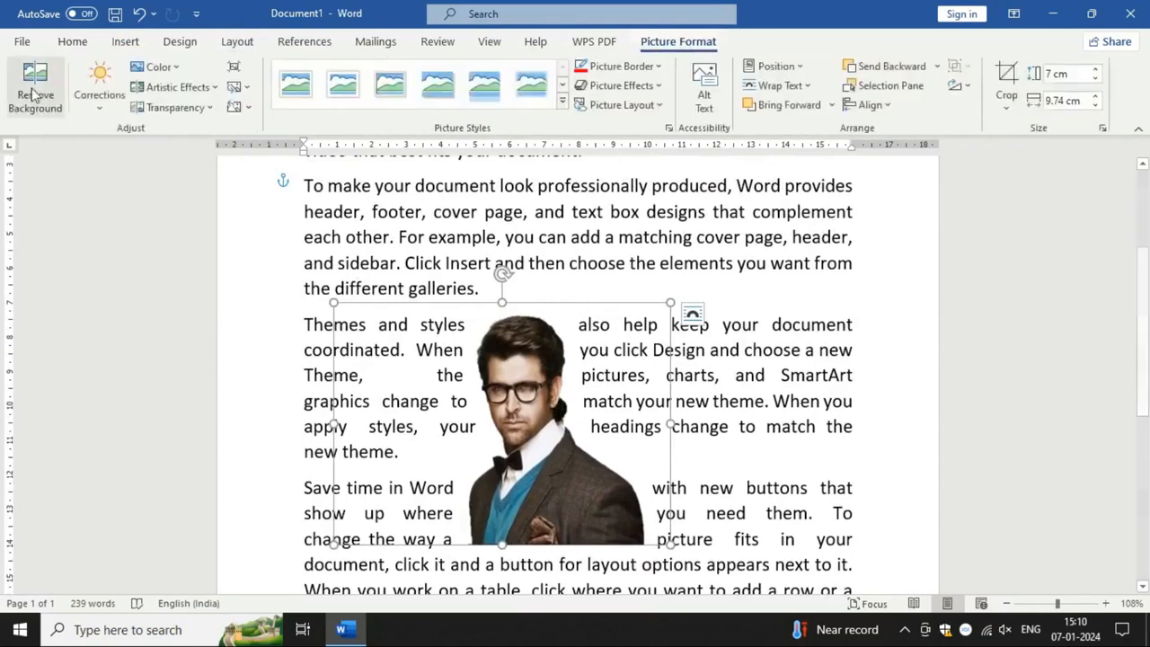